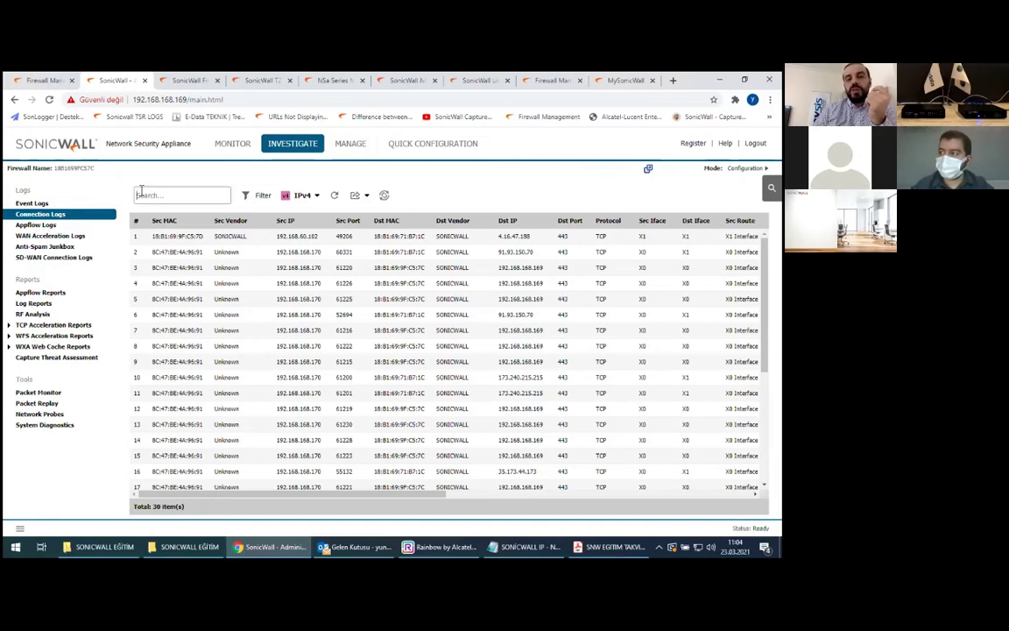
# - Go from the TZ 270 dashboard through DEVICE > Licenses to the Network Interfaces list
pyautogui.click(46, 81)
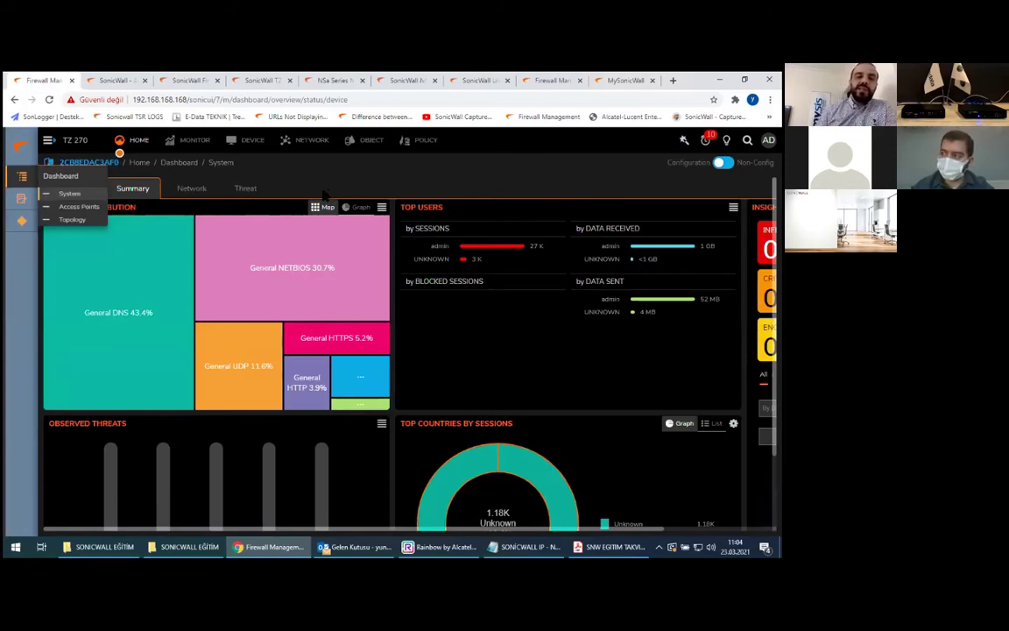
pyautogui.click(240, 147)
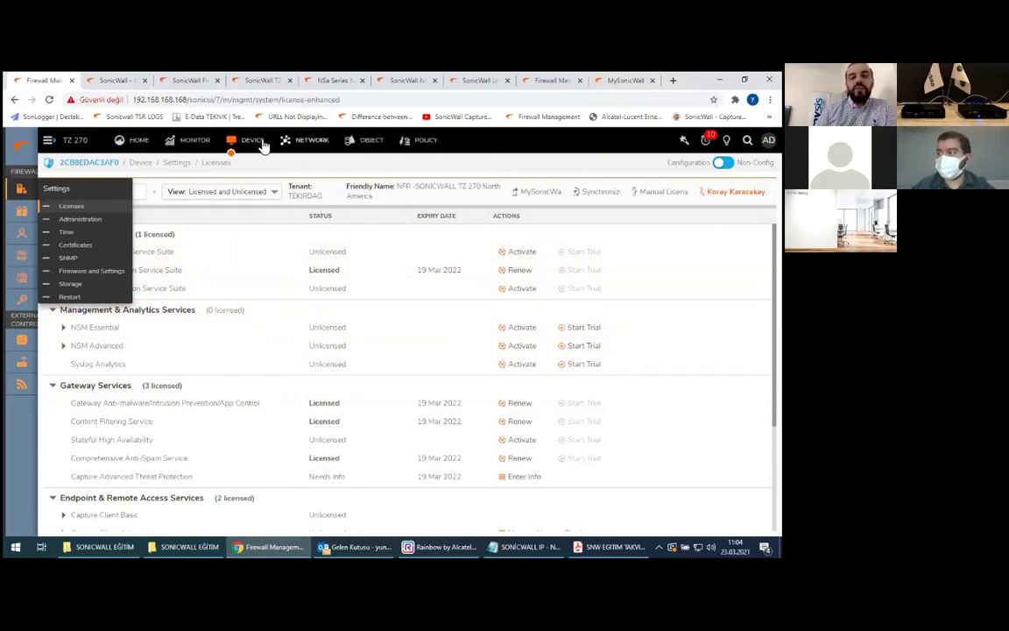
pyautogui.click(315, 143)
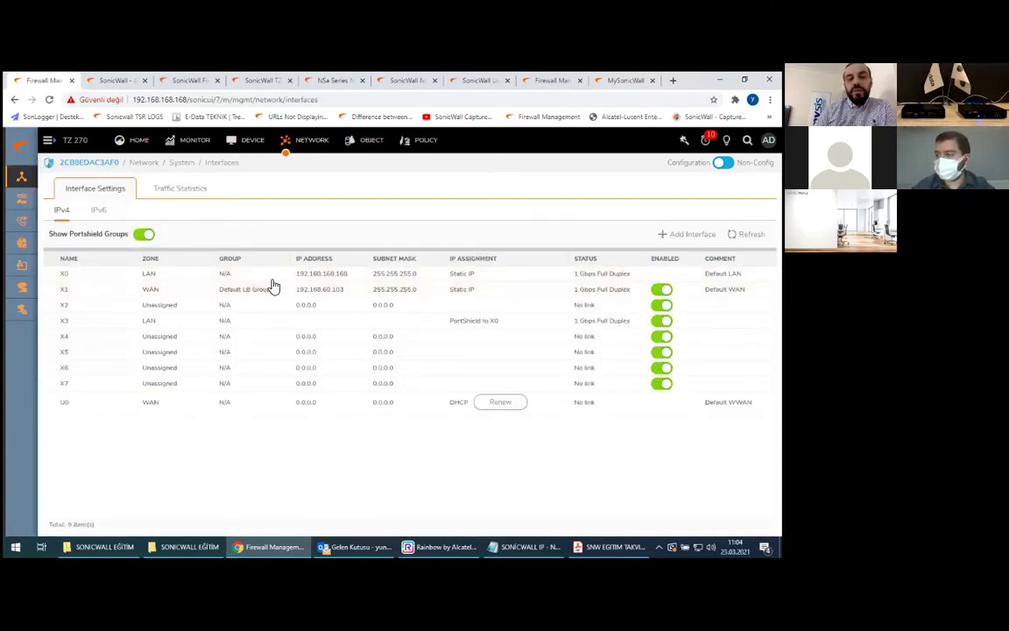
pyautogui.moveTo(549, 295)
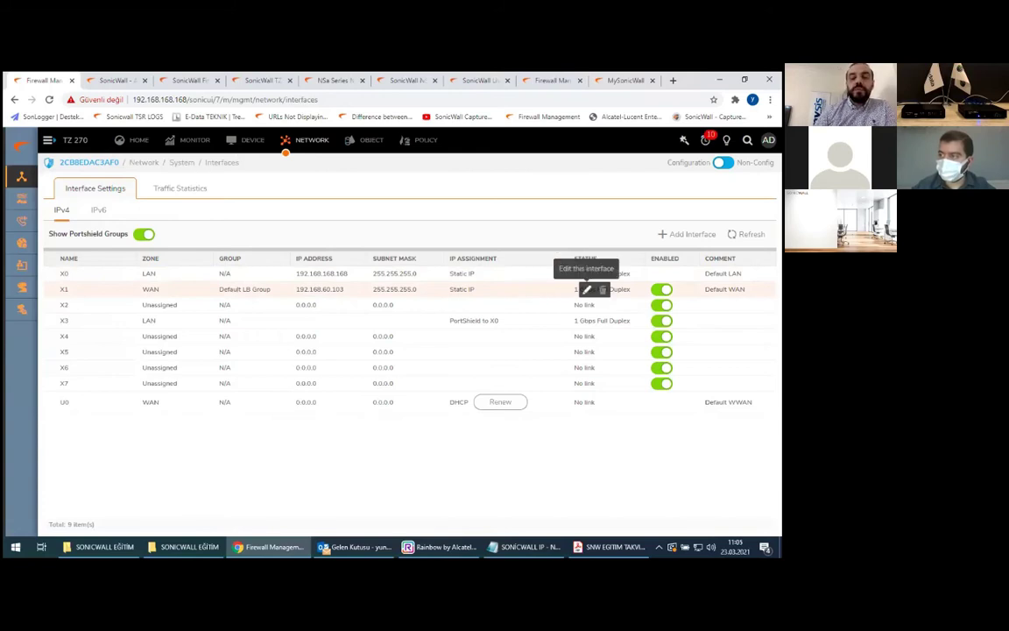
pyautogui.click(587, 289)
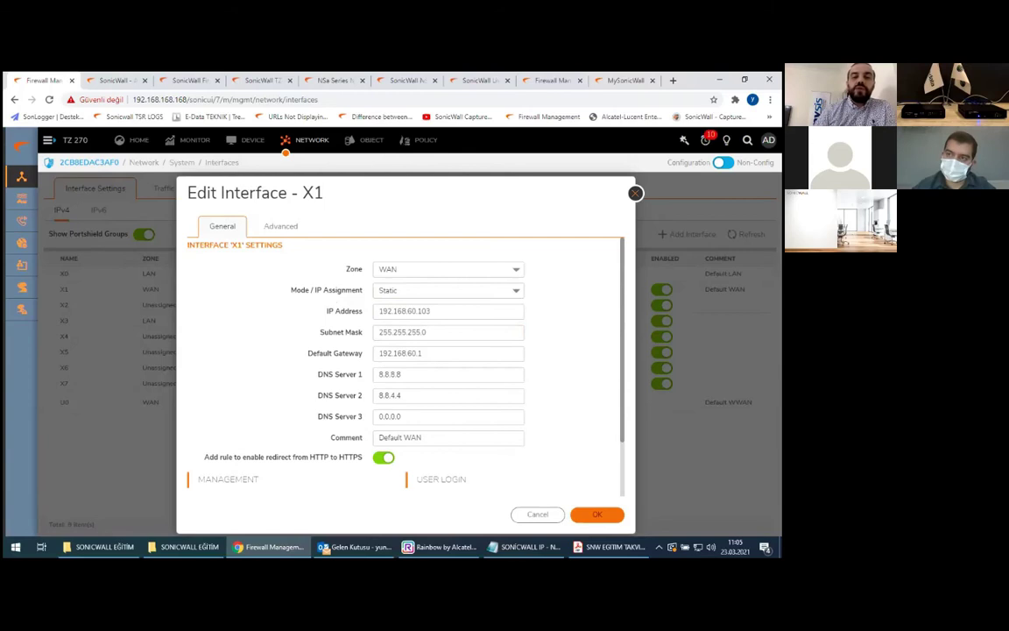
pyautogui.press('Return')
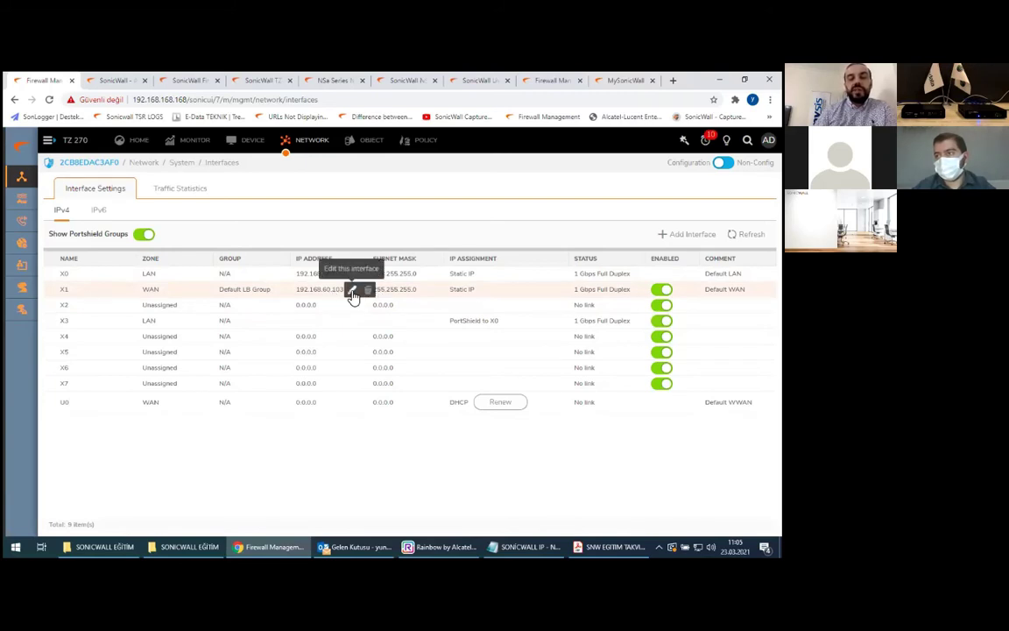
pyautogui.click(351, 293)
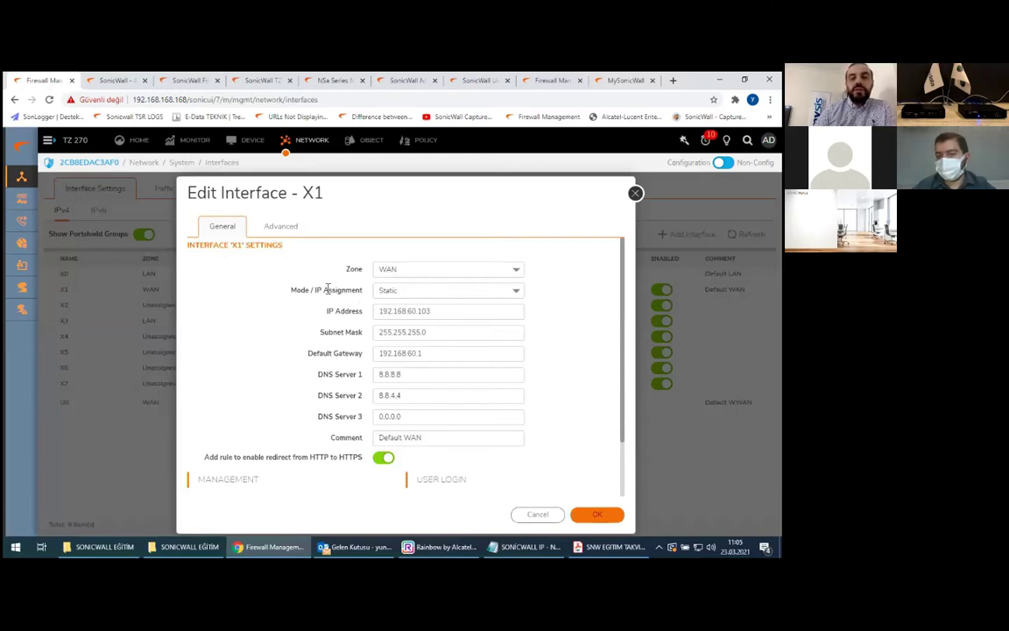
pyautogui.click(445, 311)
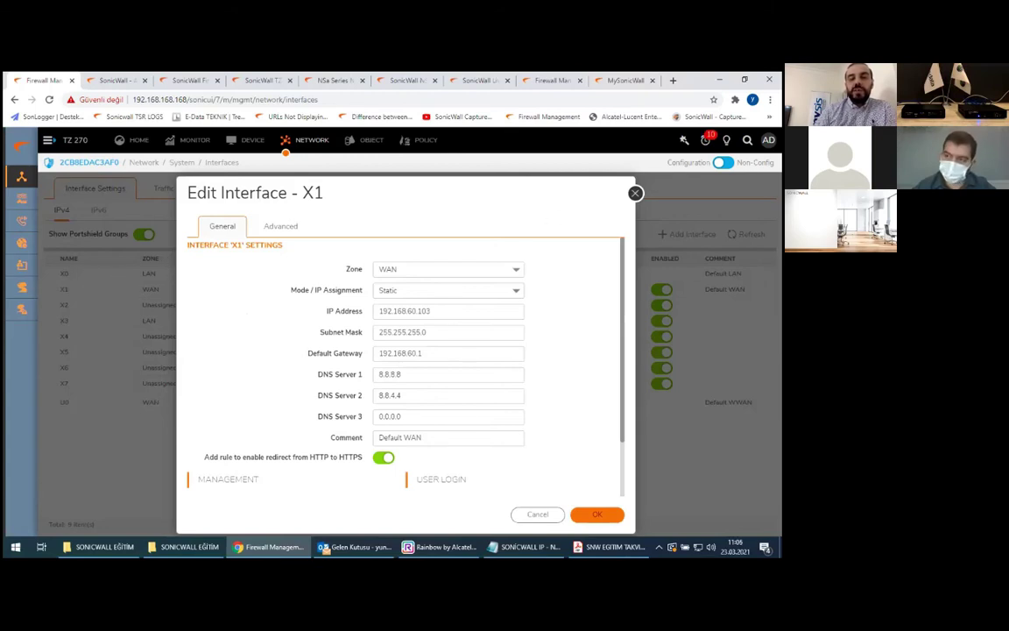
pyautogui.press('Escape')
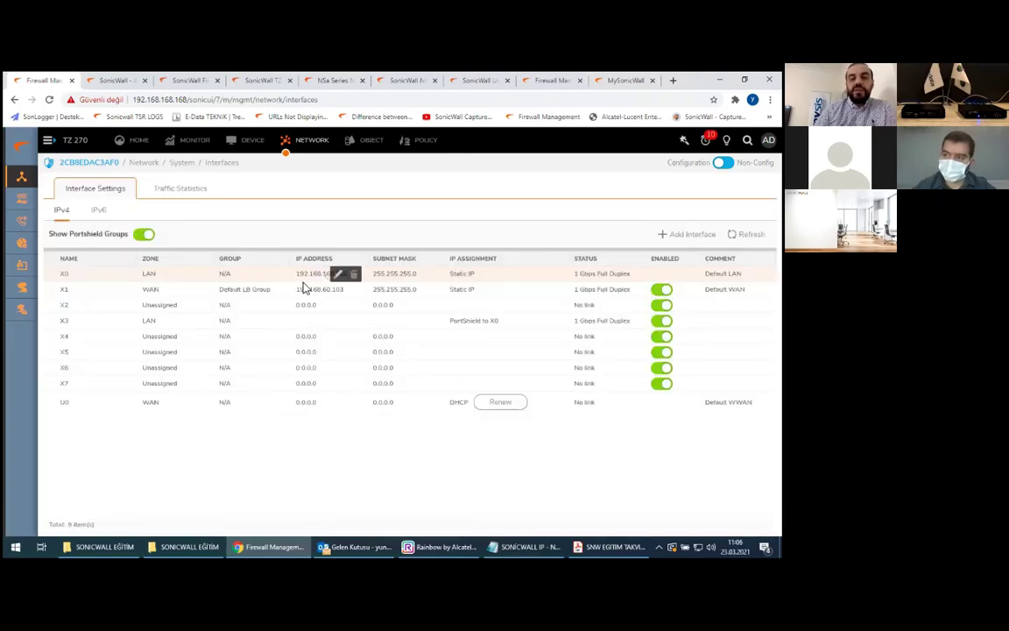
pyautogui.moveTo(268, 294)
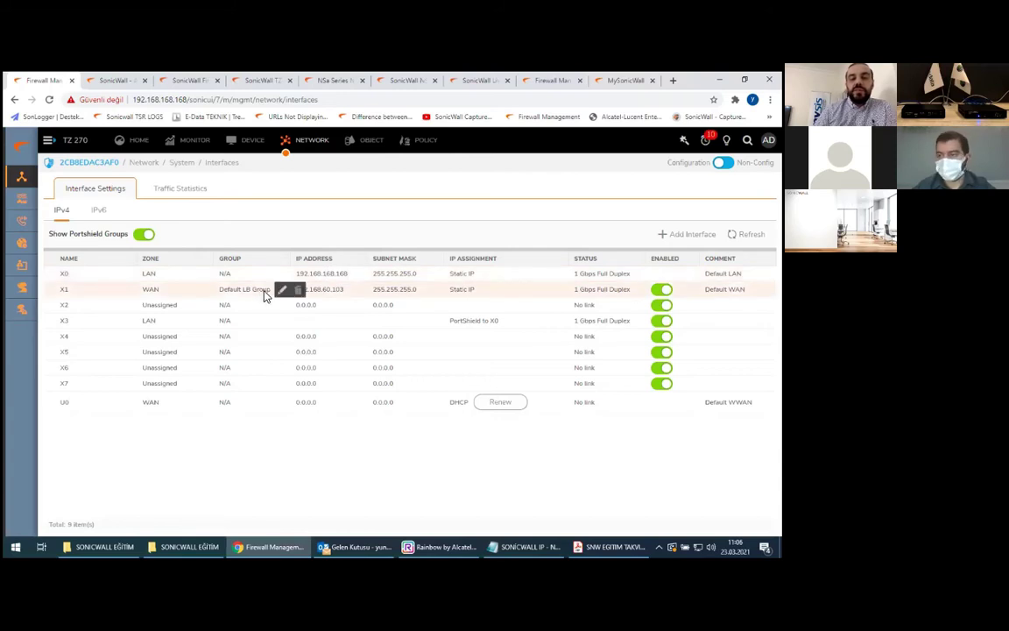
pyautogui.click(282, 291)
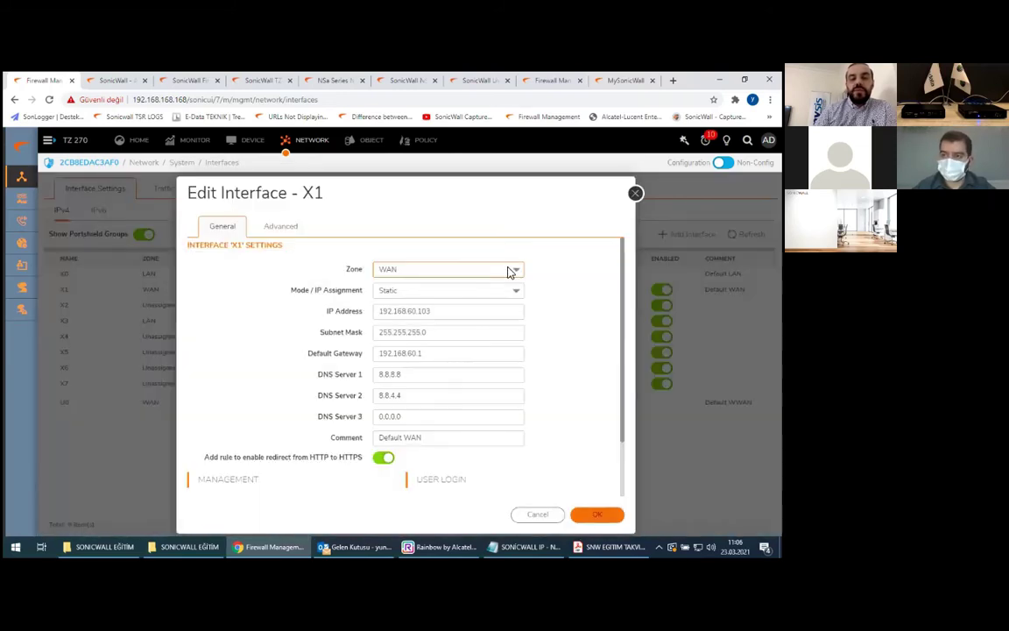
pyautogui.click(511, 270)
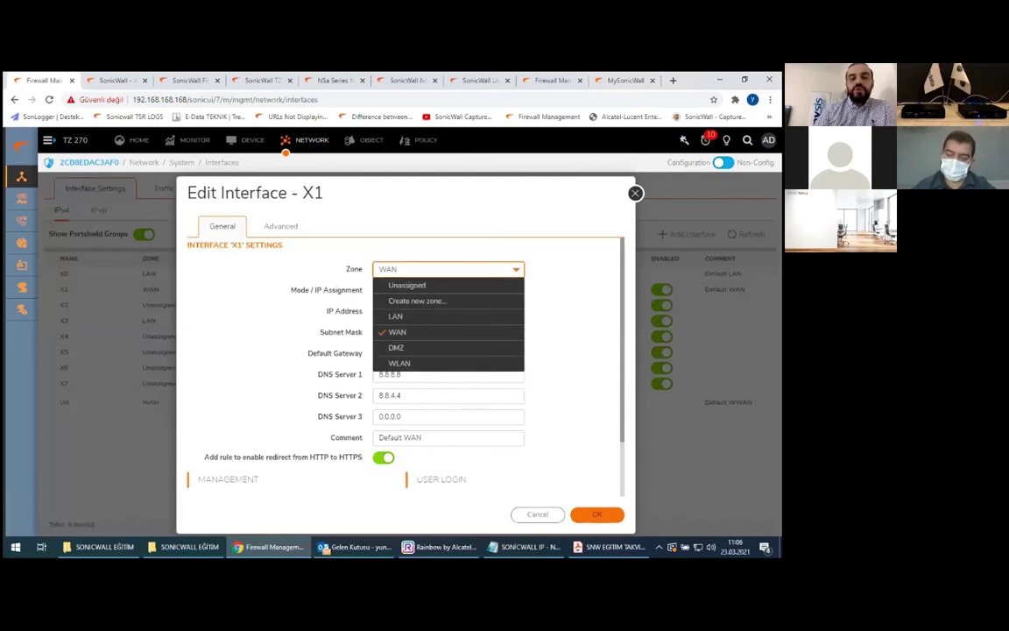
pyautogui.press('Escape')
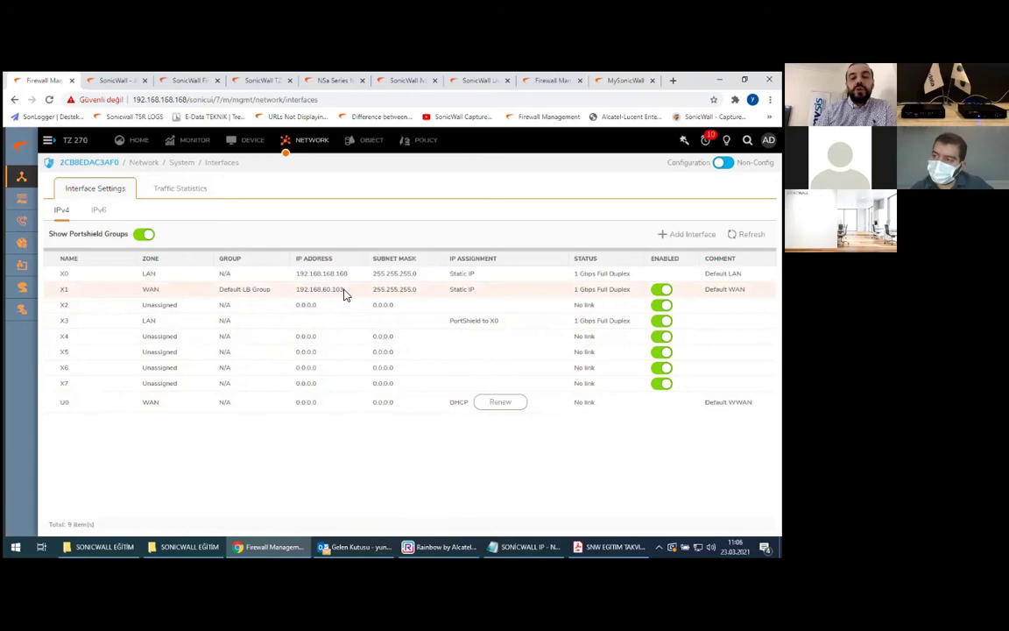
pyautogui.moveTo(366, 294)
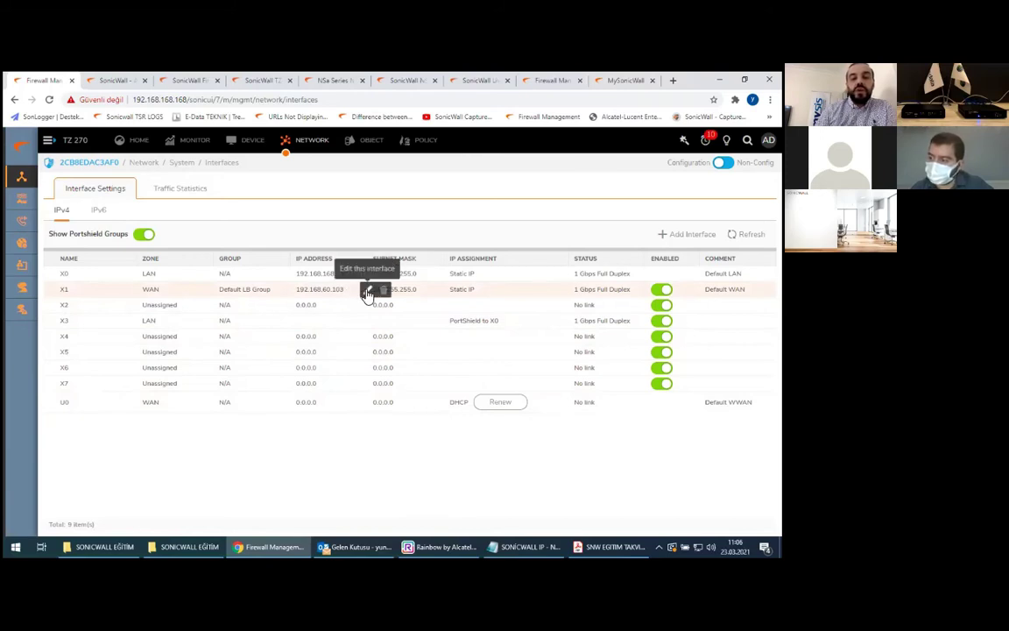
# - Change X1's Mode / IP Assignment to PPPoE in its edit dialog
pyautogui.click(367, 294)
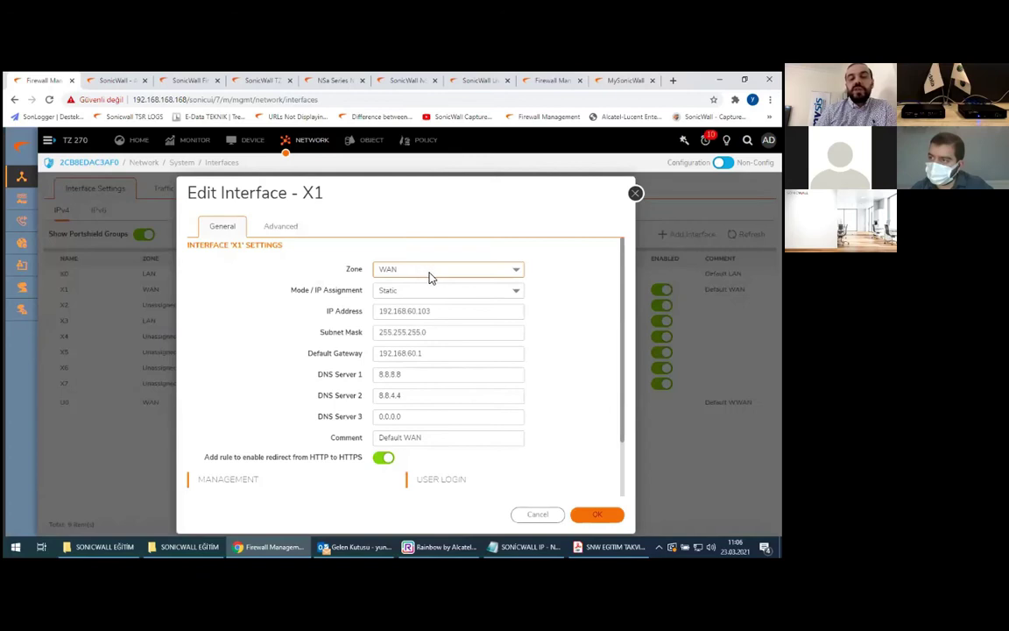
pyautogui.click(438, 292)
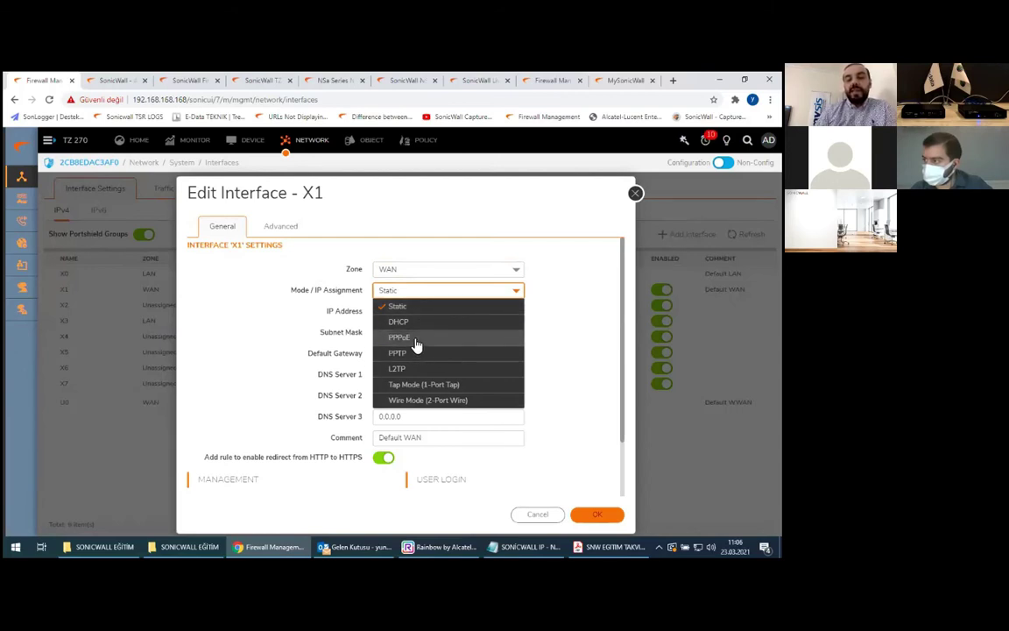
pyautogui.click(416, 341)
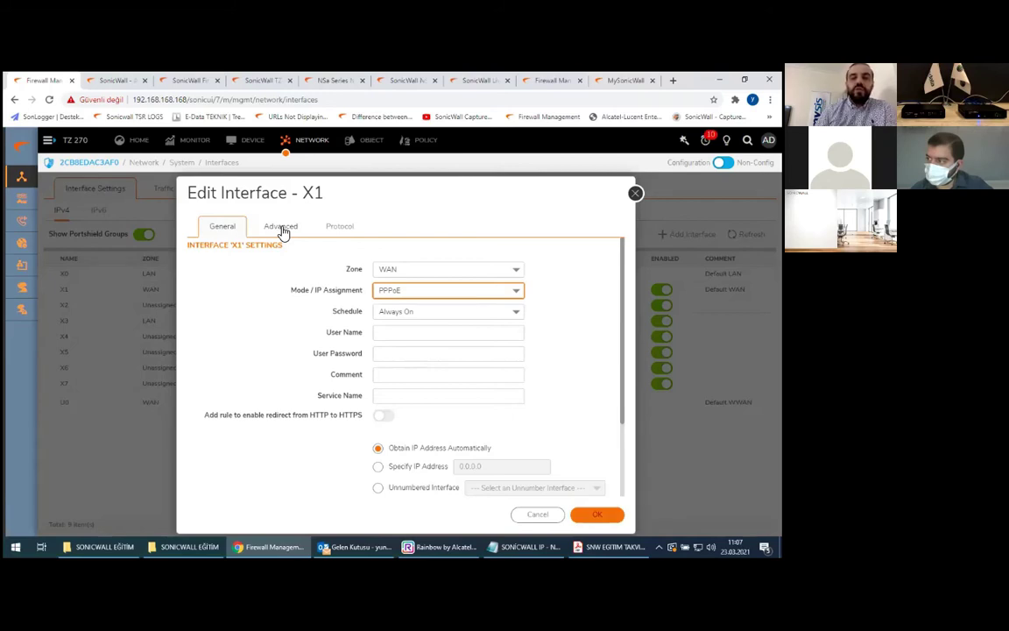
# - Inspect X1's advanced settings and select the 1500 Interface MTU value
pyautogui.click(282, 229)
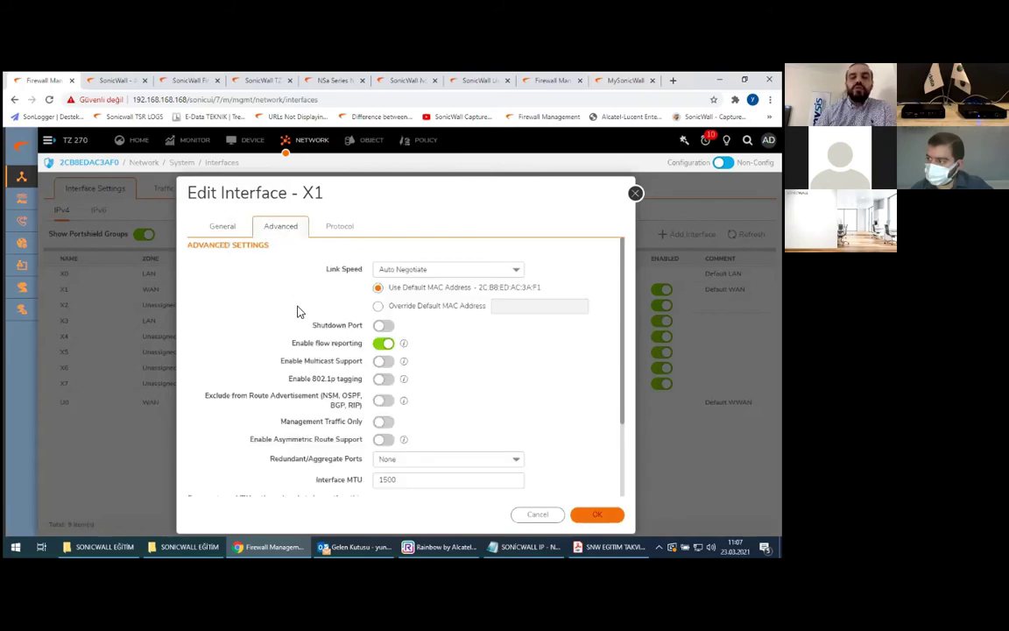
pyautogui.click(401, 480)
pyautogui.moveTo(410, 480); pyautogui.dragTo(374, 484)
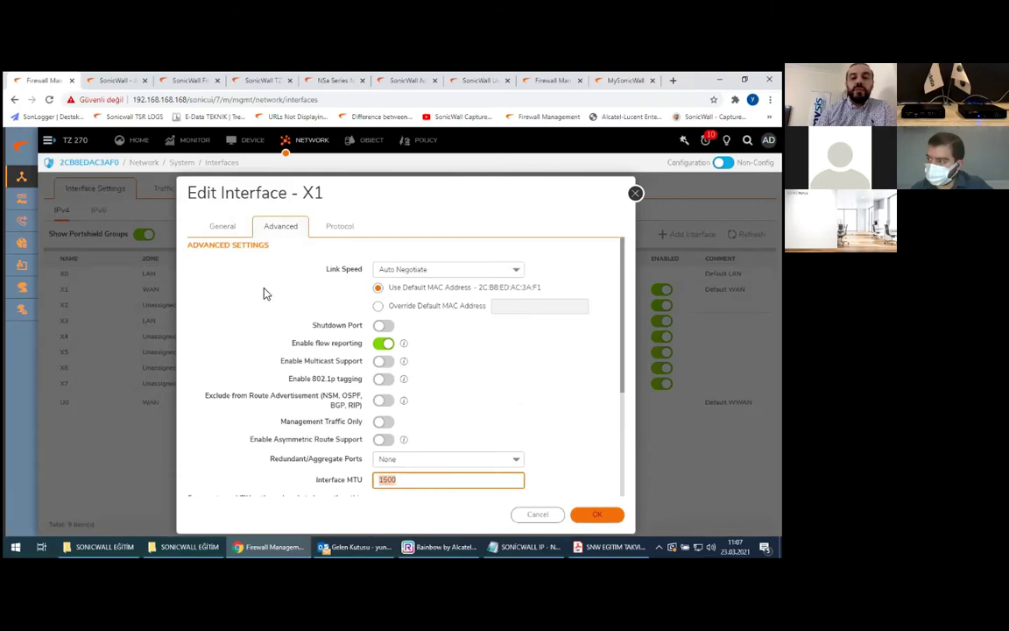
pyautogui.write('1')
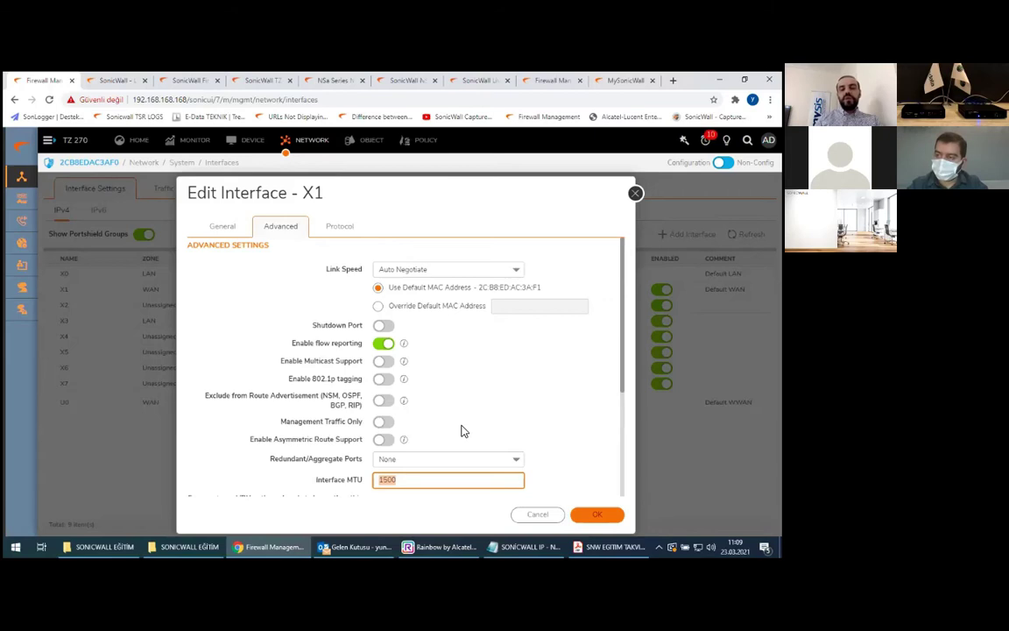
pyautogui.click(408, 479)
pyautogui.doubleClick(434, 479)
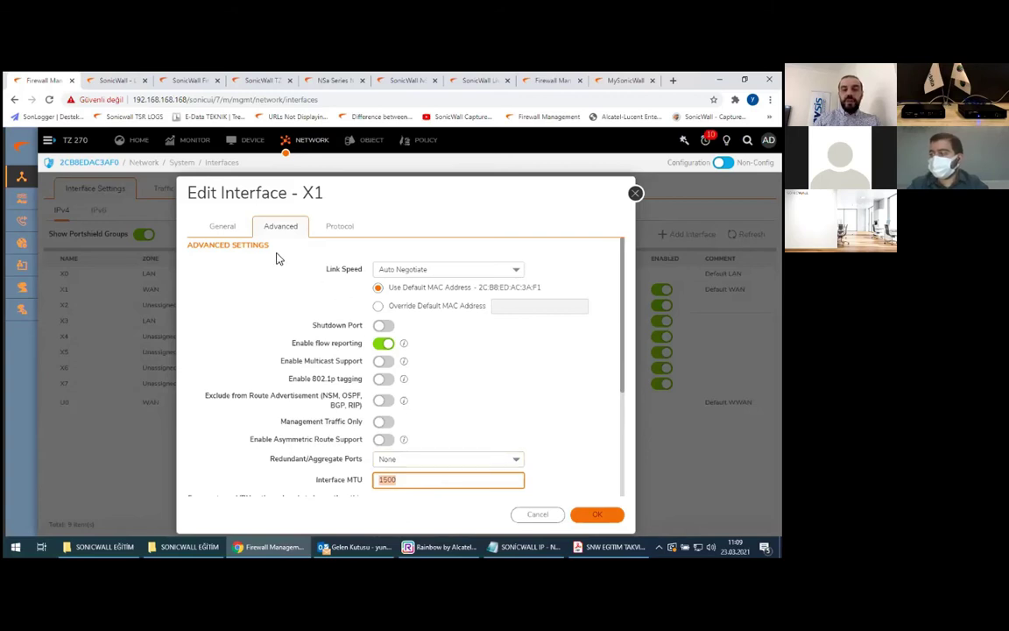
pyautogui.click(224, 230)
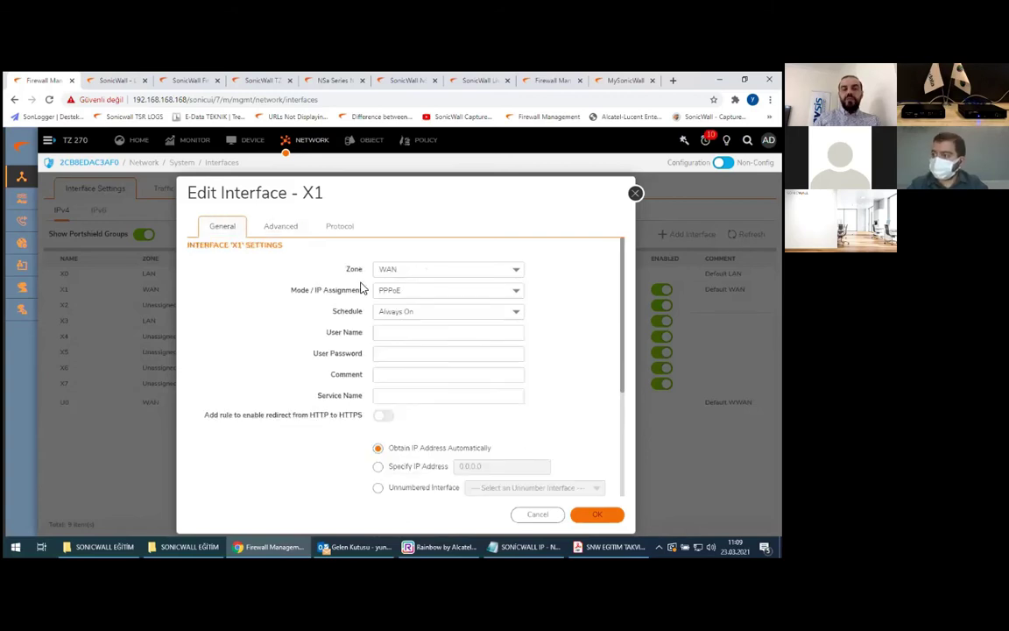
# - Set X1 back to Static addressing at 192.168.60.103 and recheck the mode choices
pyautogui.click(453, 291)
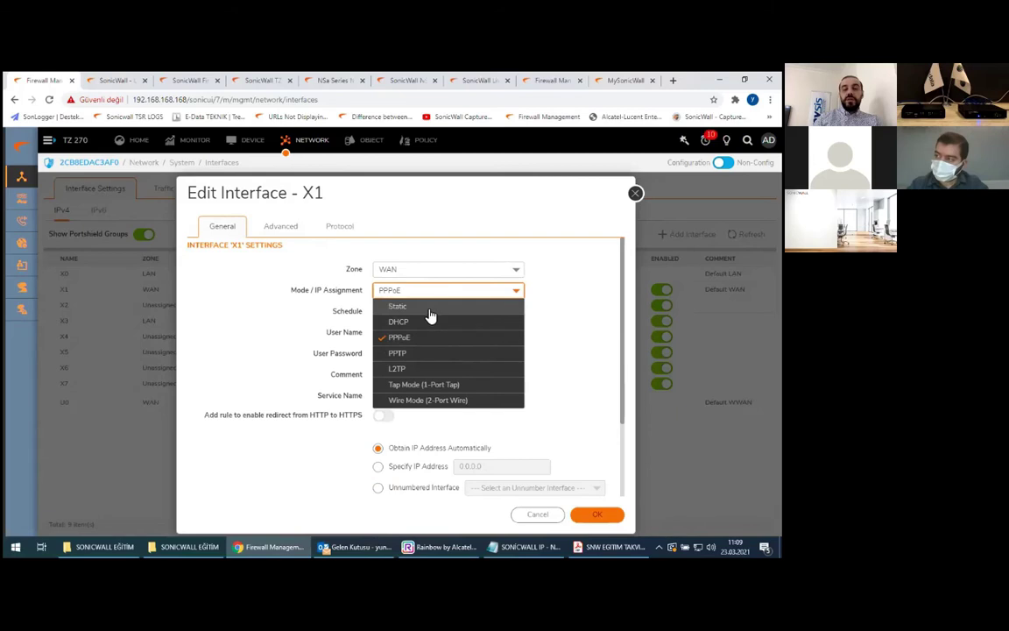
pyautogui.click(428, 307)
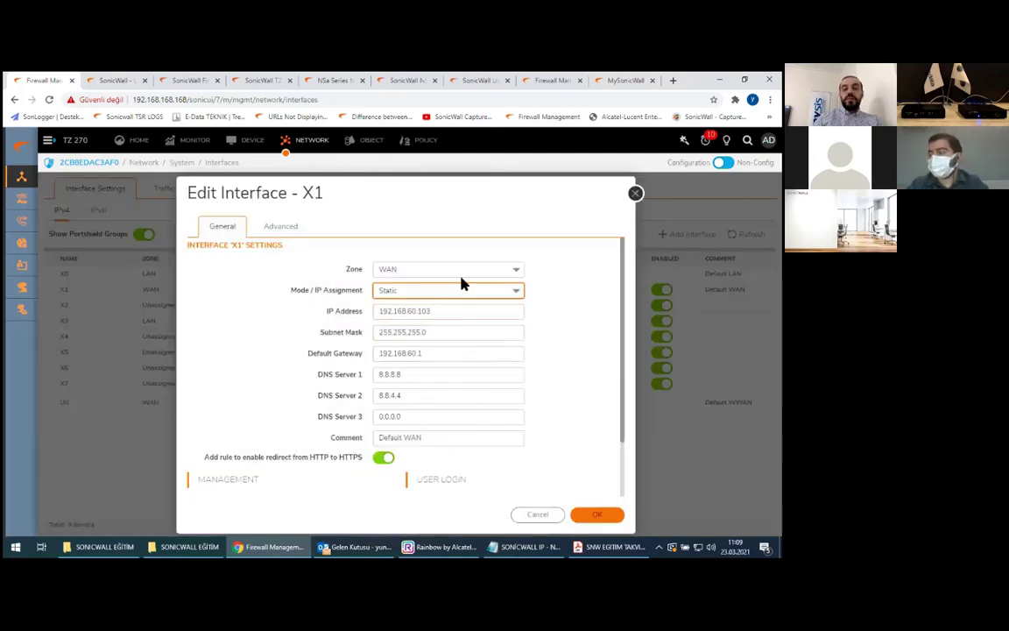
pyautogui.click(492, 292)
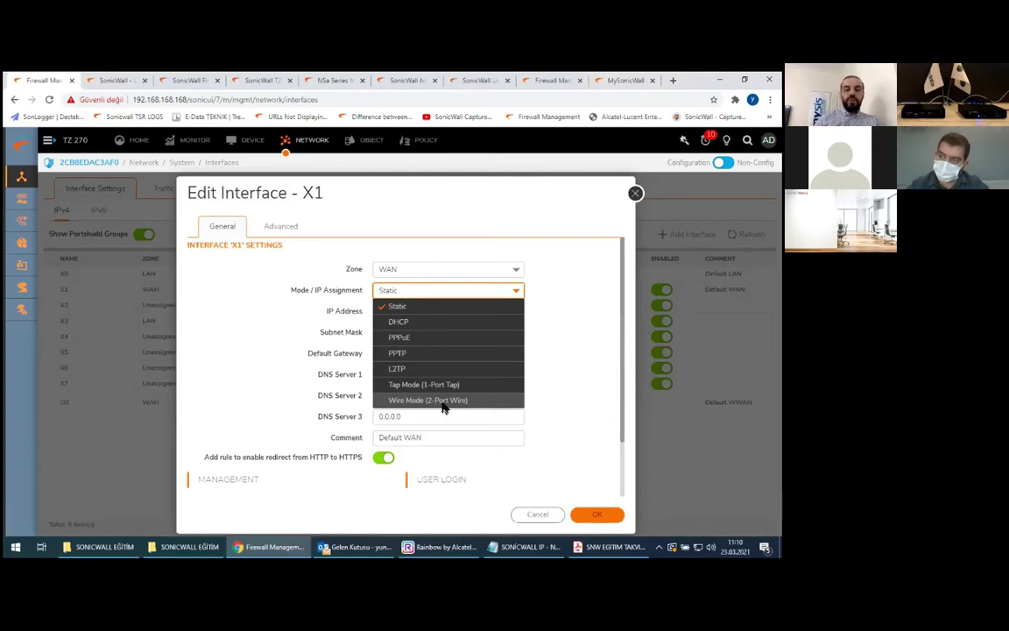
pyautogui.click(328, 389)
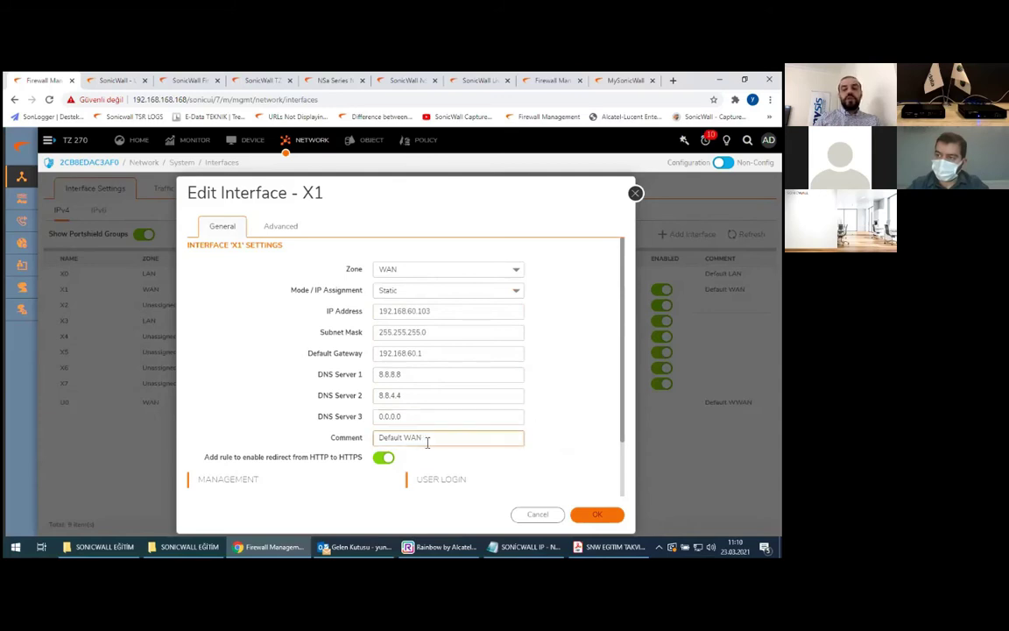
# - Confirm X1's Link Speed stays Auto Negotiate and scroll down to Bandwidth Management
pyautogui.click(286, 230)
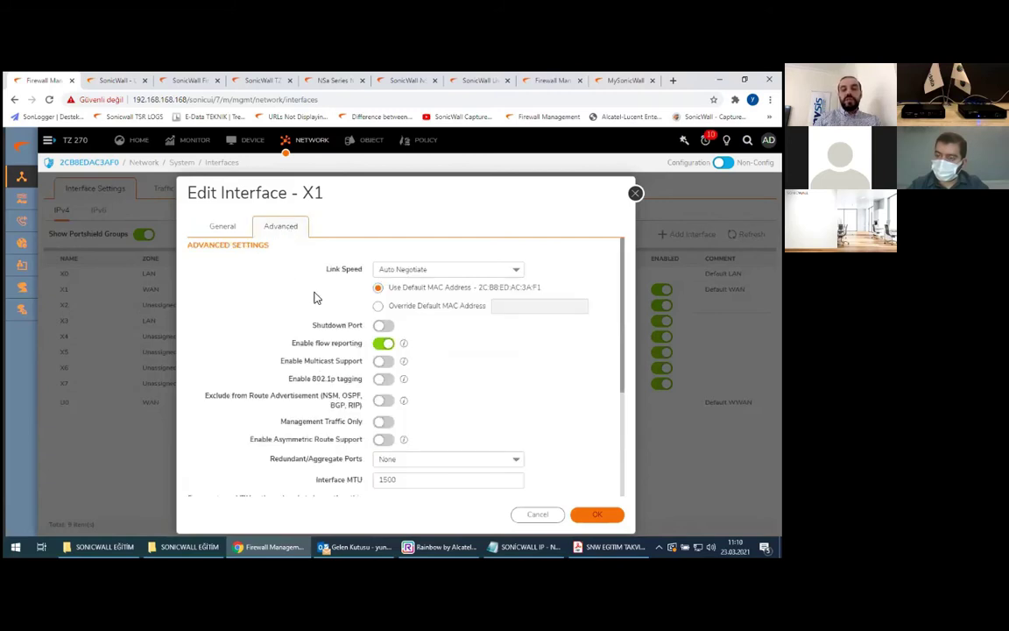
pyautogui.click(517, 272)
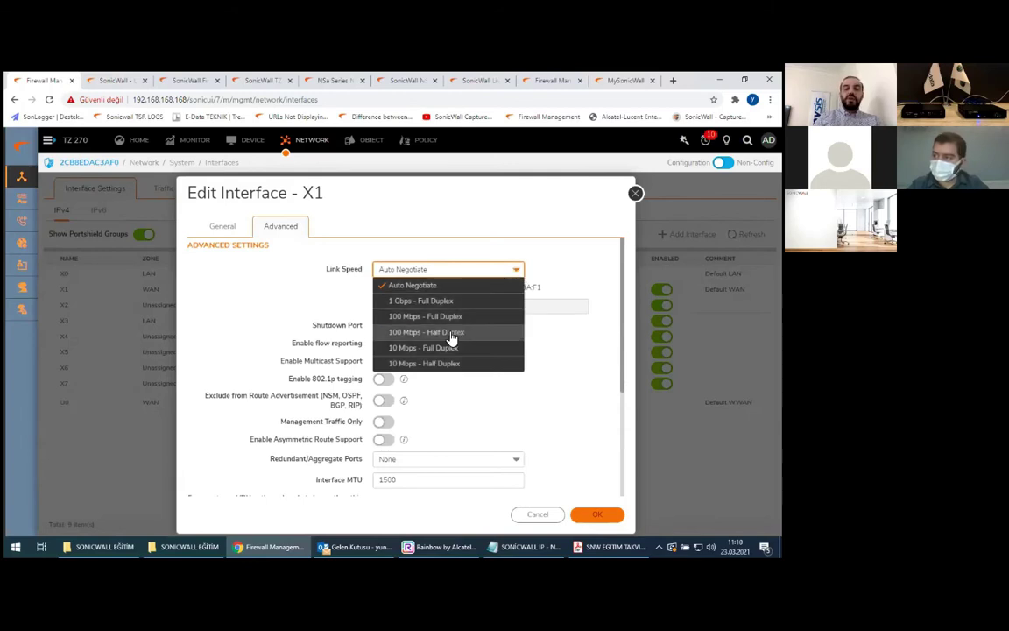
pyautogui.click(280, 323)
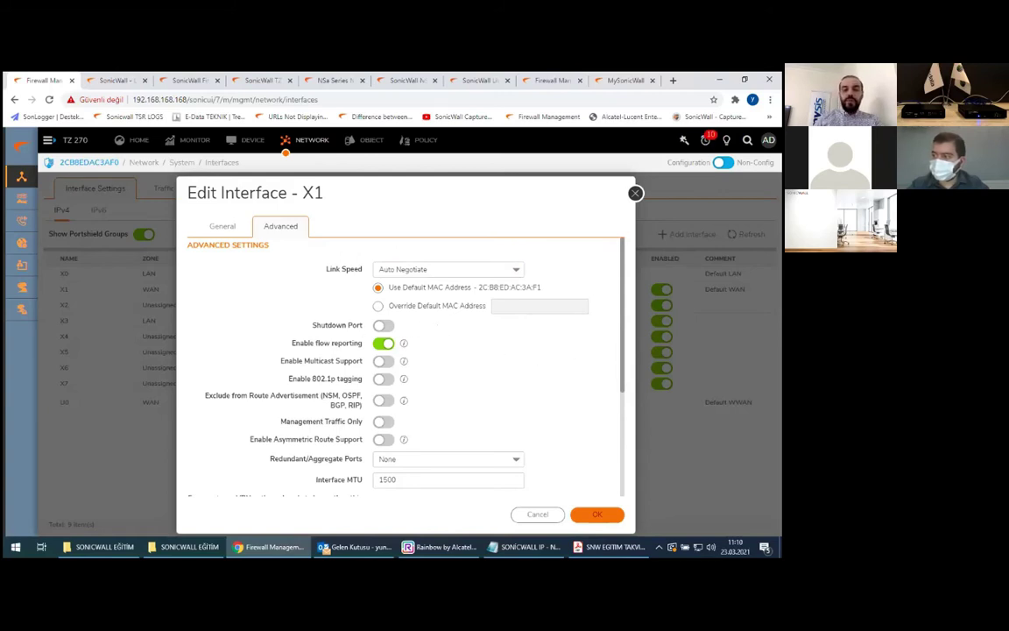
pyautogui.scroll(-3, 403, 368)
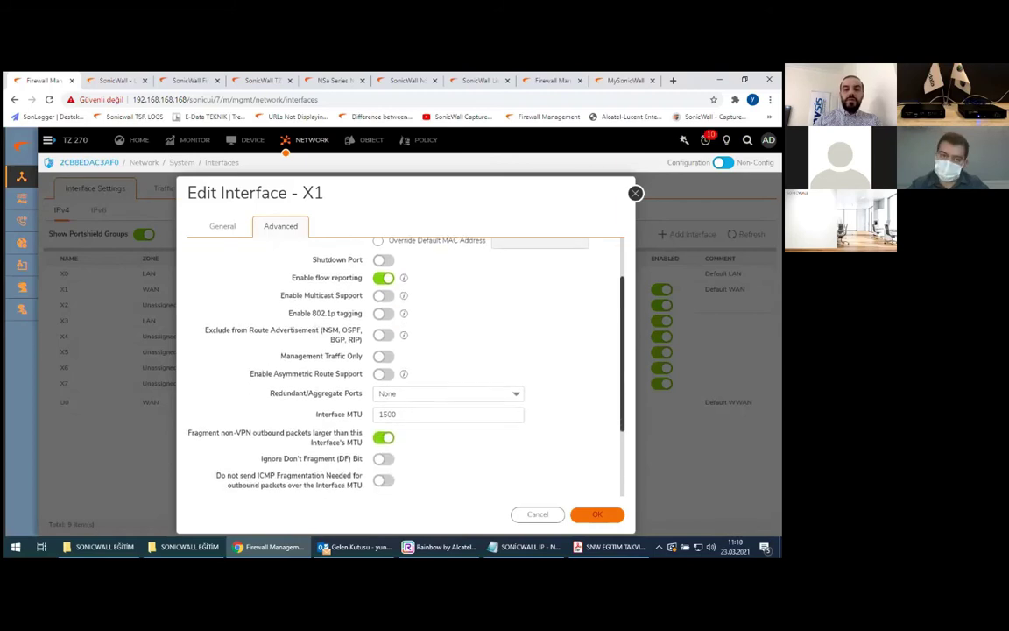
pyautogui.scroll(-4, 403, 368)
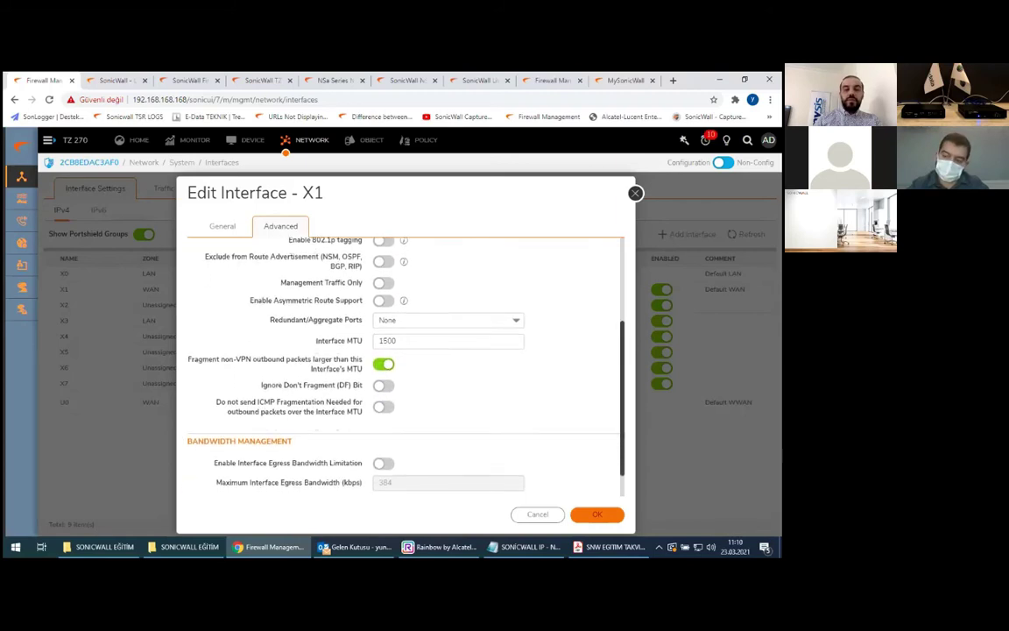
pyautogui.scroll(-1, 403, 368)
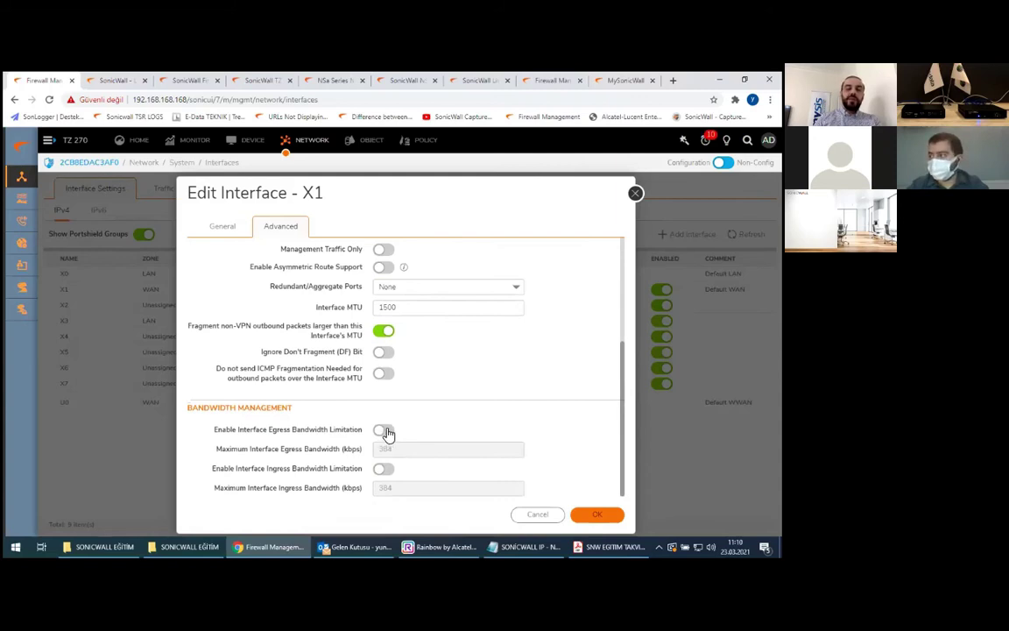
# - Enable X1 egress and ingress bandwidth limitation with maximum egress bandwidth 50000 kbps
pyautogui.click(383, 430)
pyautogui.click(387, 448)
pyautogui.click(383, 469)
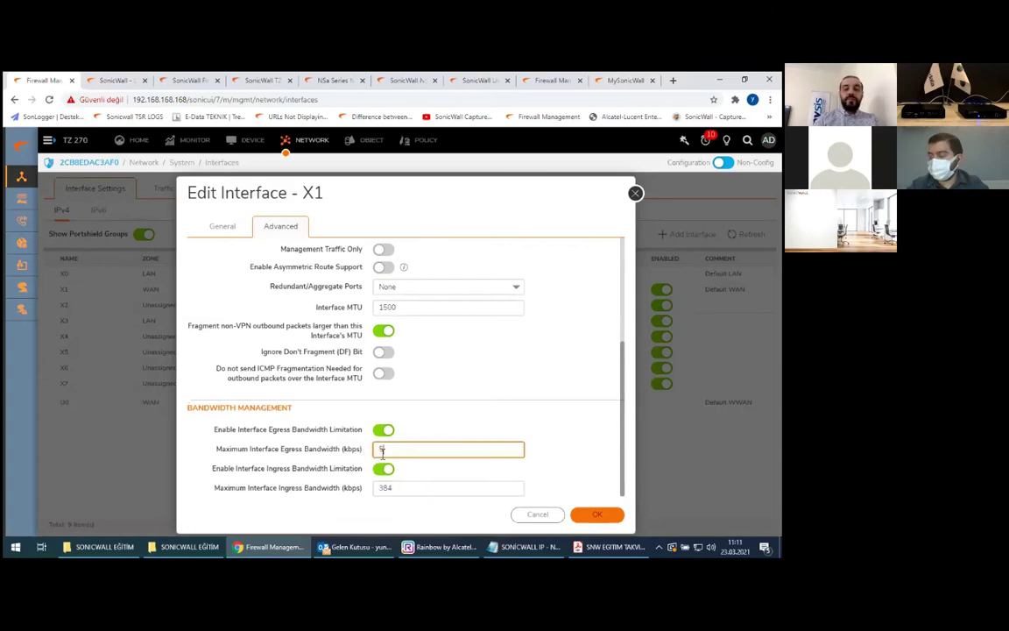
pyautogui.click(382, 454)
pyautogui.write('500000')
pyautogui.press('BackSpace')
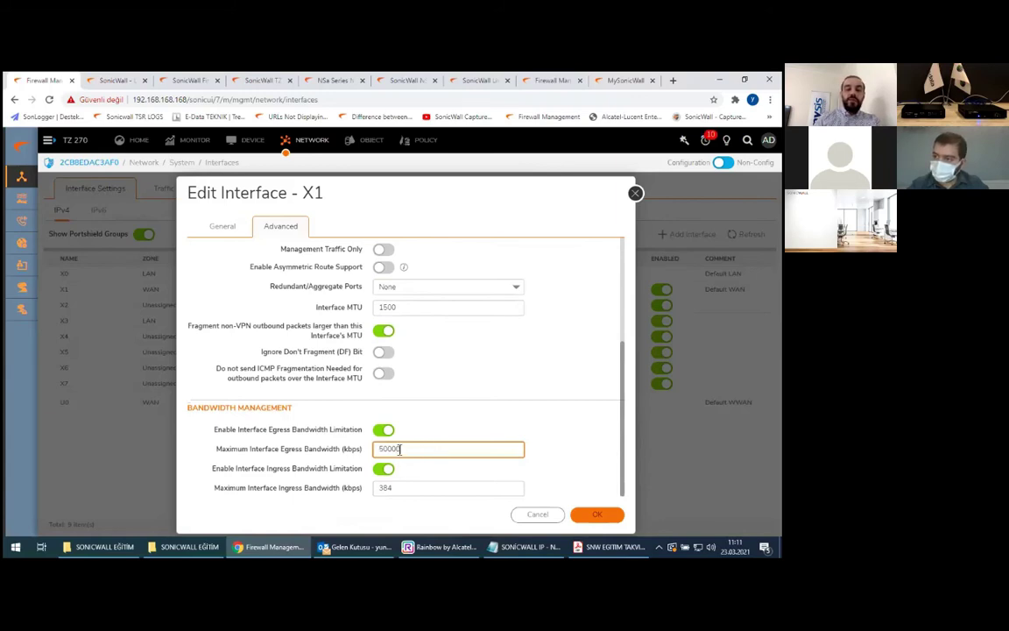
pyautogui.doubleClick(397, 488)
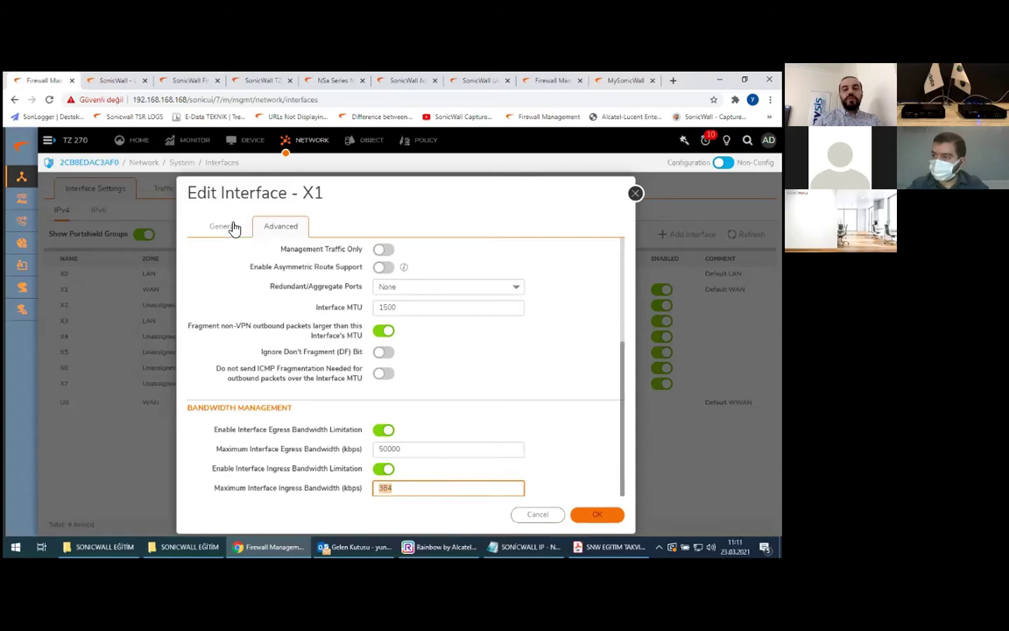
# - Review X1's General management toggles, then cancel the edit without saving bandwidth limits
pyautogui.click(226, 227)
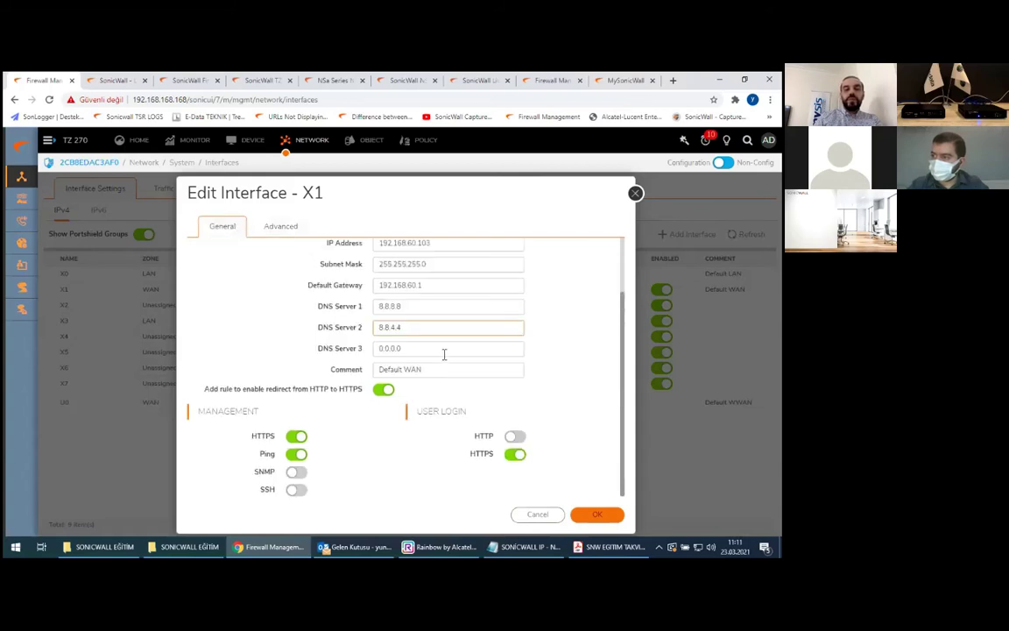
pyautogui.scroll(2, 330, 418)
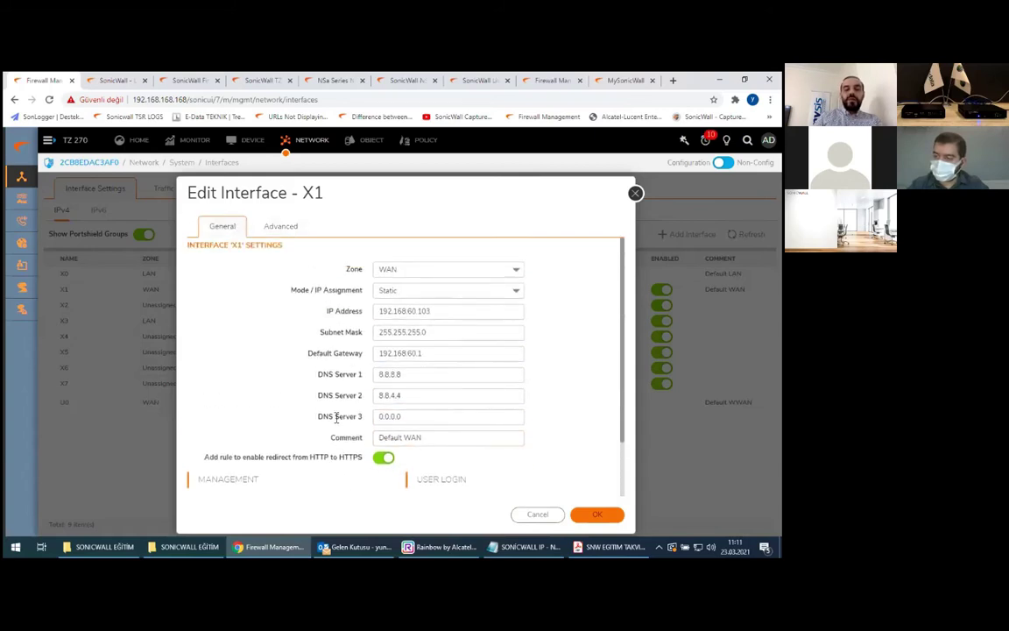
pyautogui.scroll(-2, 341, 417)
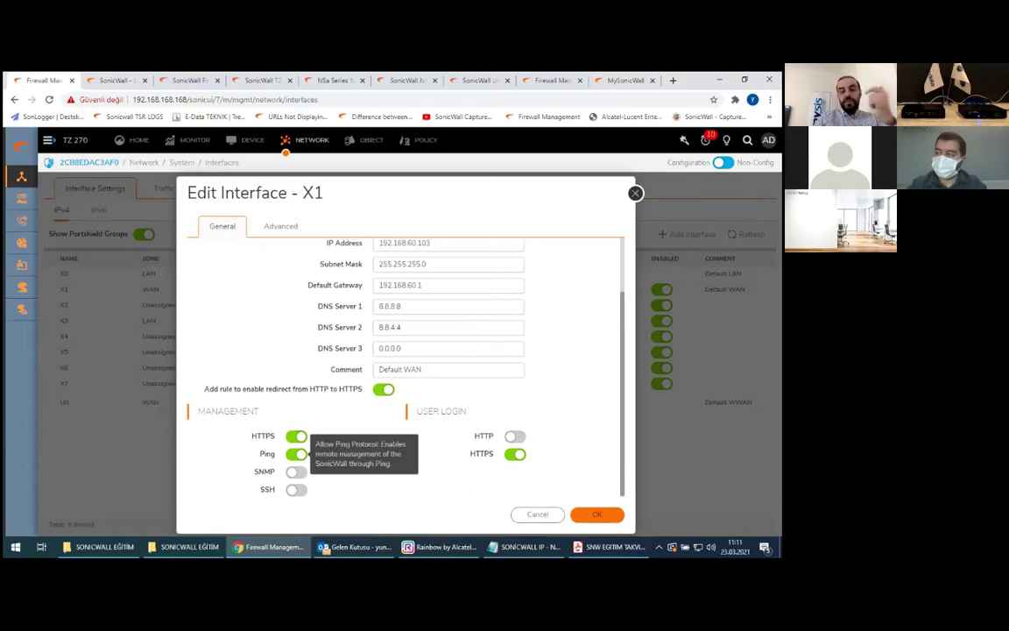
pyautogui.click(427, 244)
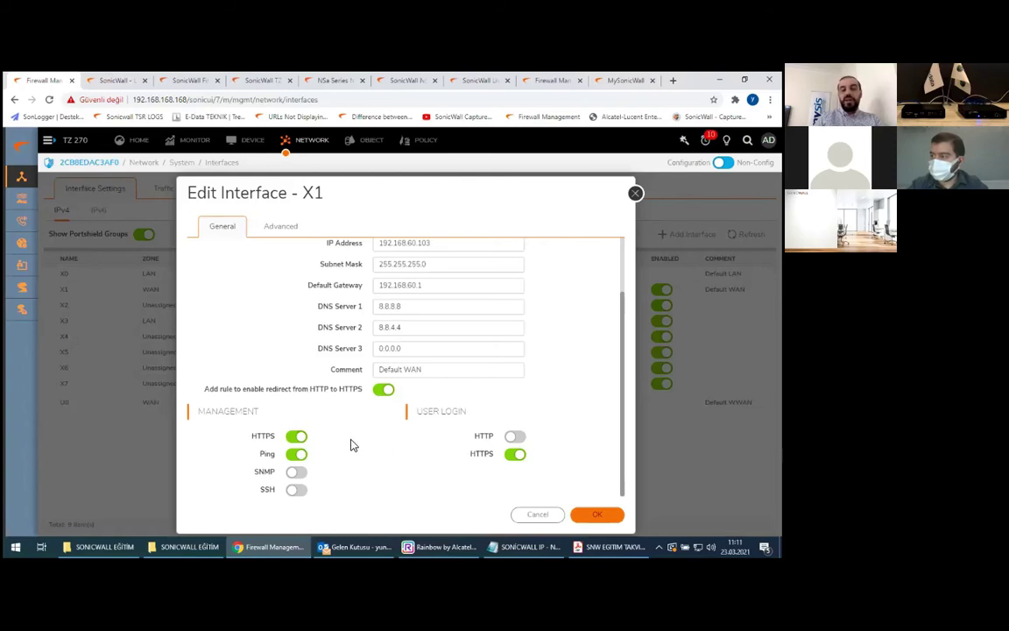
pyautogui.click(528, 517)
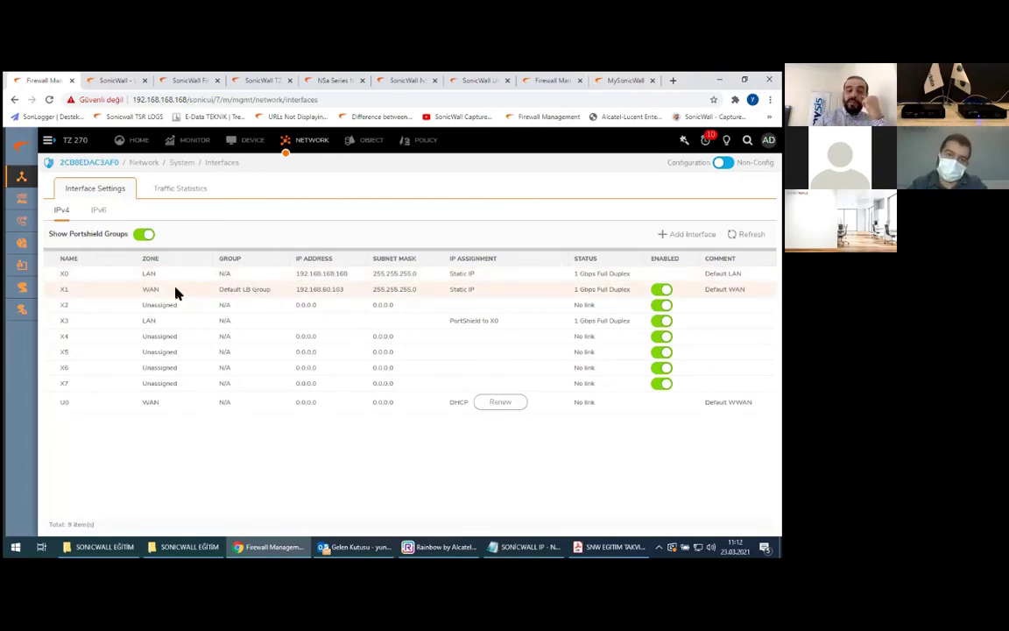
# - Check the X1 zone properties and expand the left navigation sidebar
pyautogui.moveTo(152, 293)
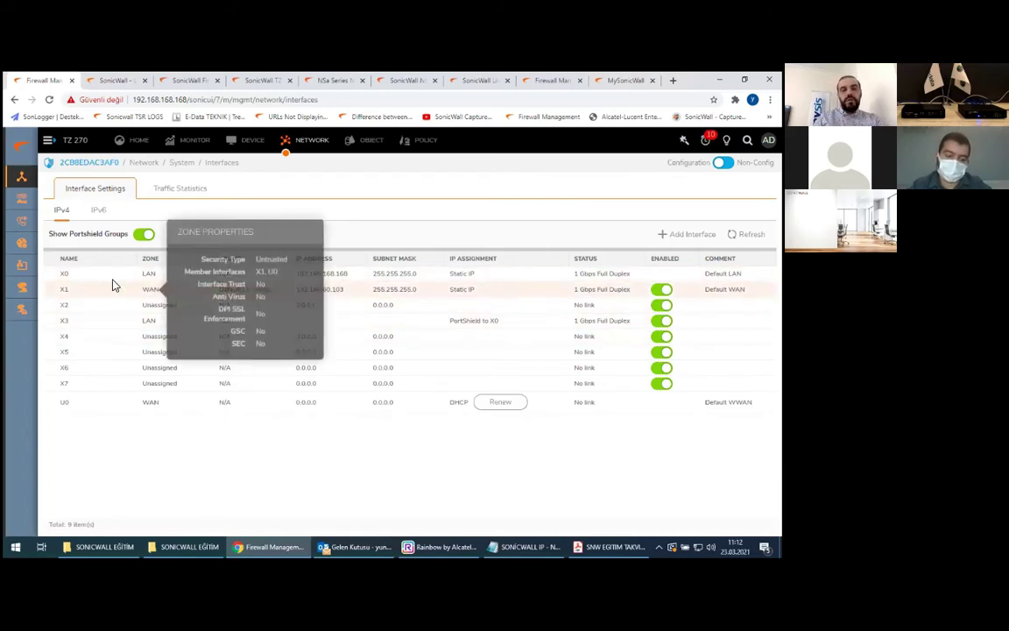
pyautogui.click(49, 140)
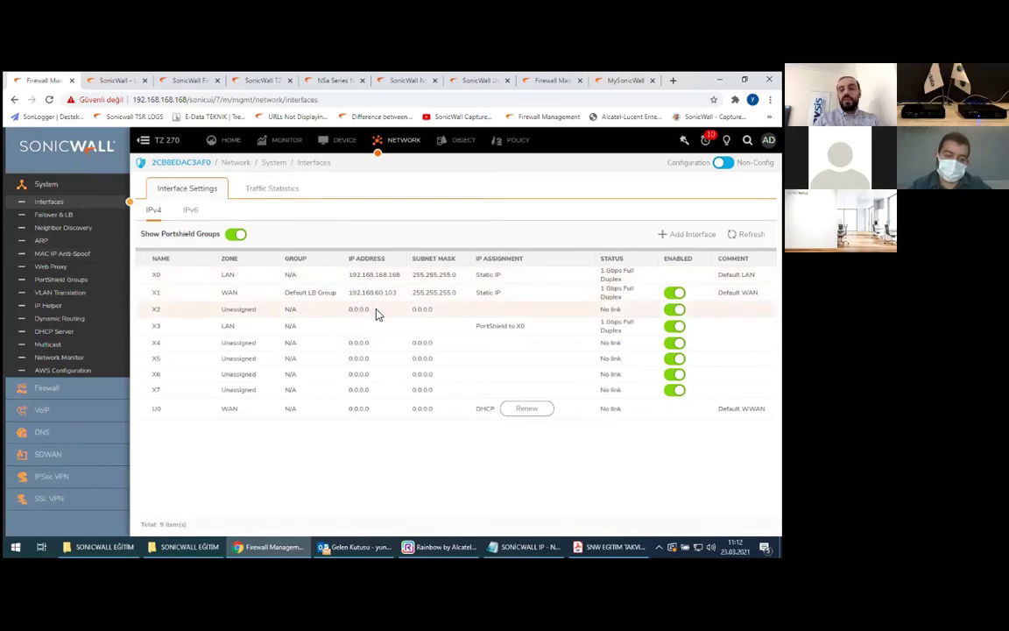
pyautogui.moveTo(378, 313)
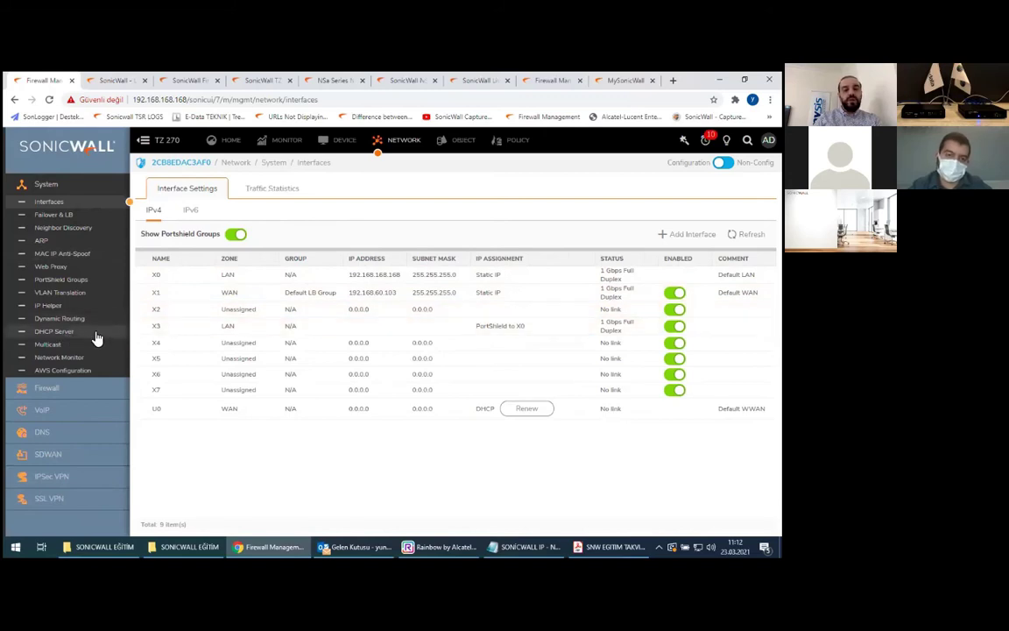
# - Go to System > DHCP Server in the left navigation
pyautogui.click(62, 332)
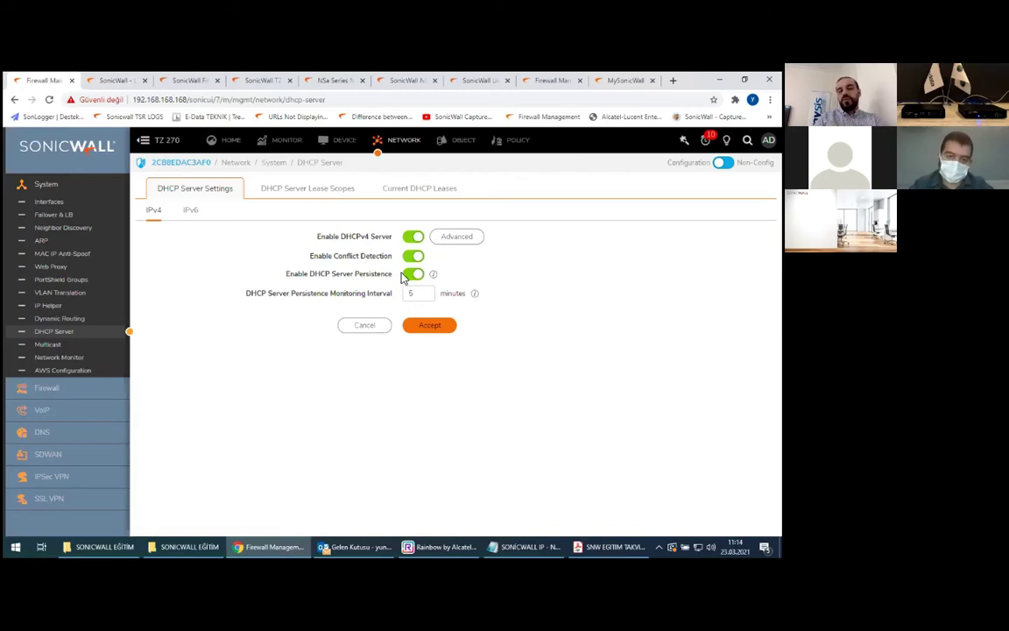
pyautogui.click(406, 277)
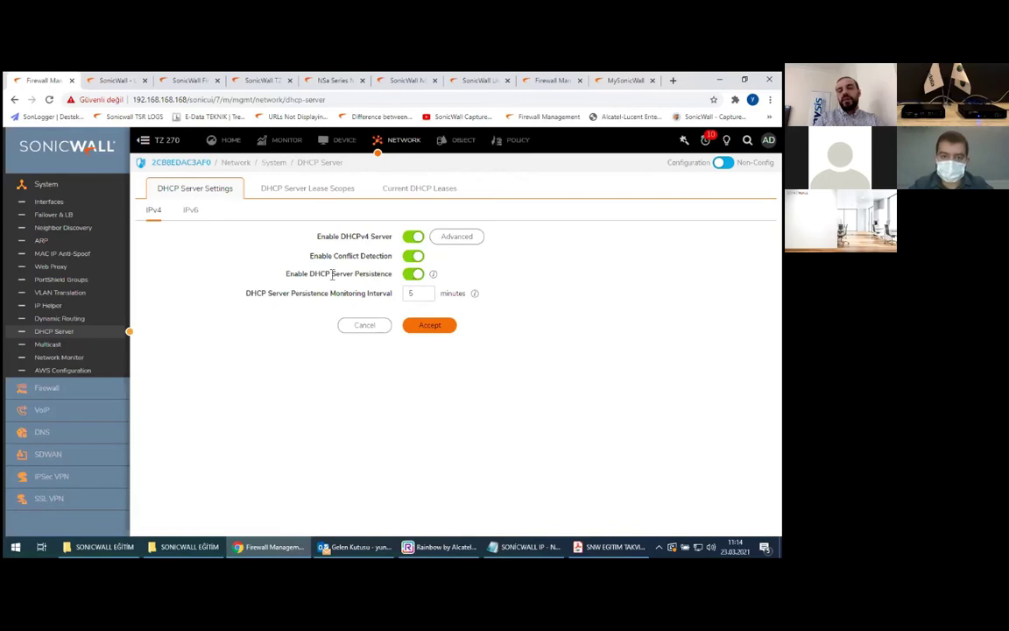
pyautogui.click(284, 191)
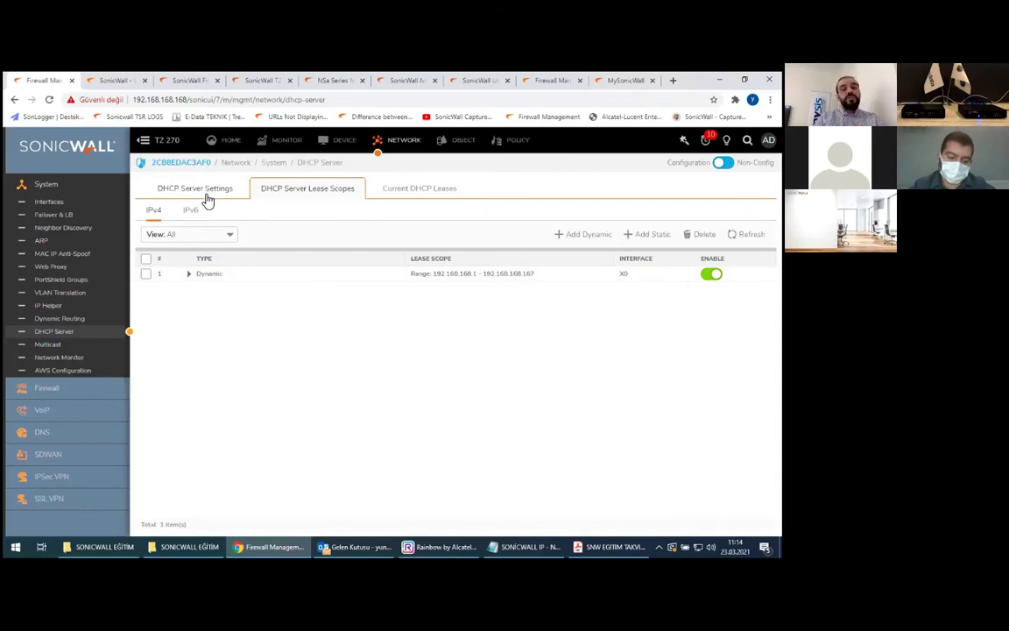
pyautogui.click(207, 199)
pyautogui.click(416, 276)
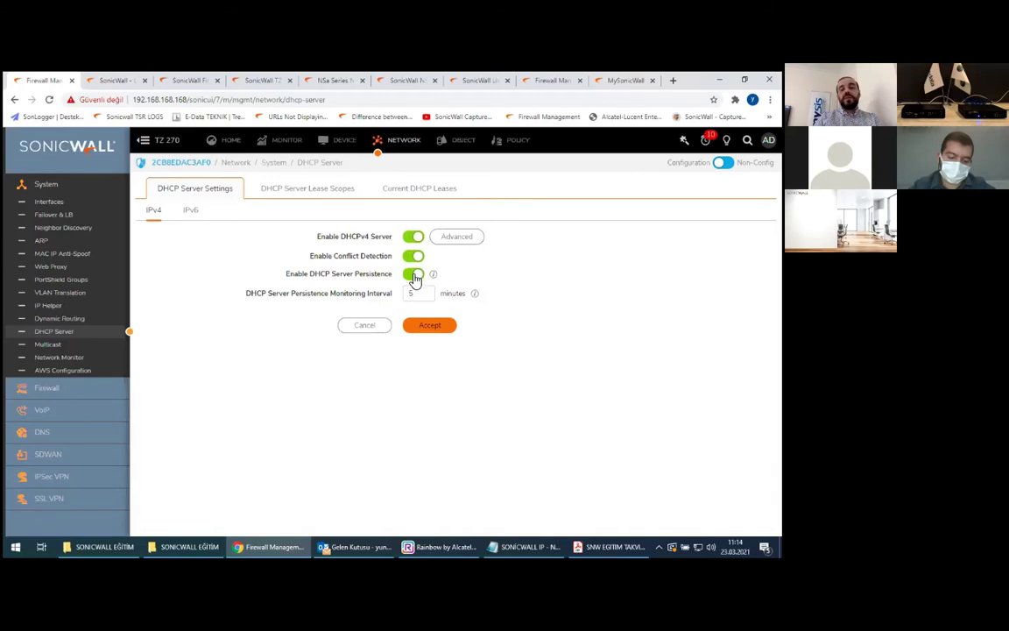
pyautogui.click(415, 275)
# - Open the Dynamic lease scope for editing from the DHCP lease scopes table
pyautogui.click(287, 201)
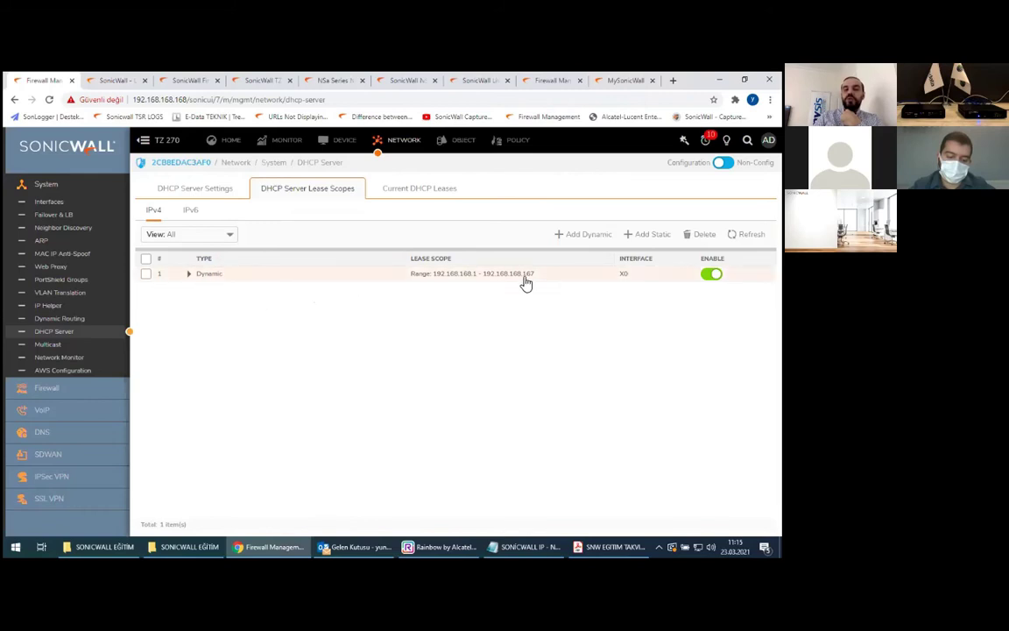
pyautogui.click(190, 274)
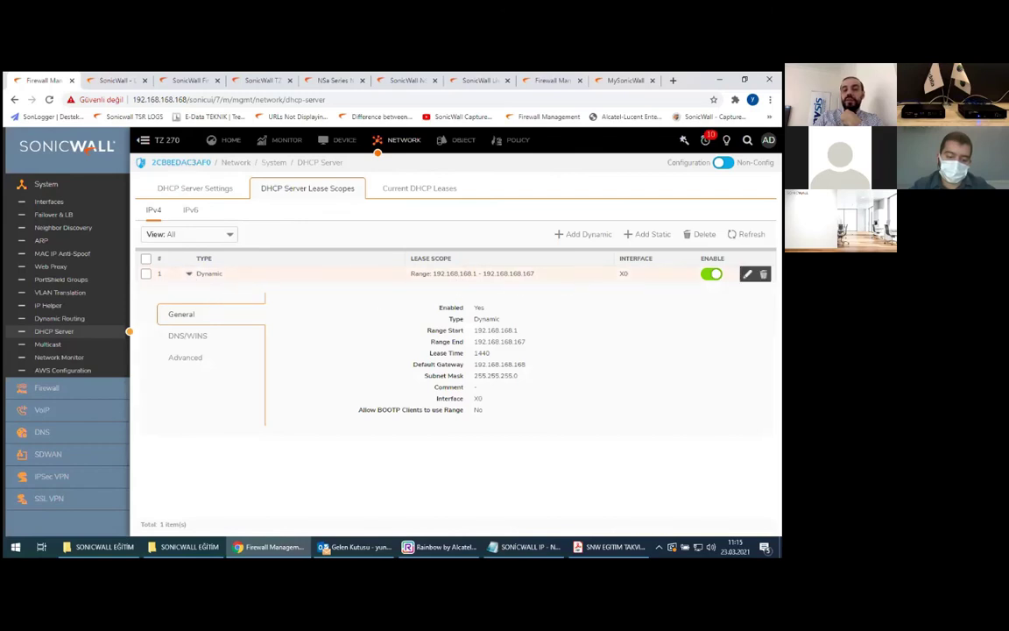
pyautogui.click(747, 274)
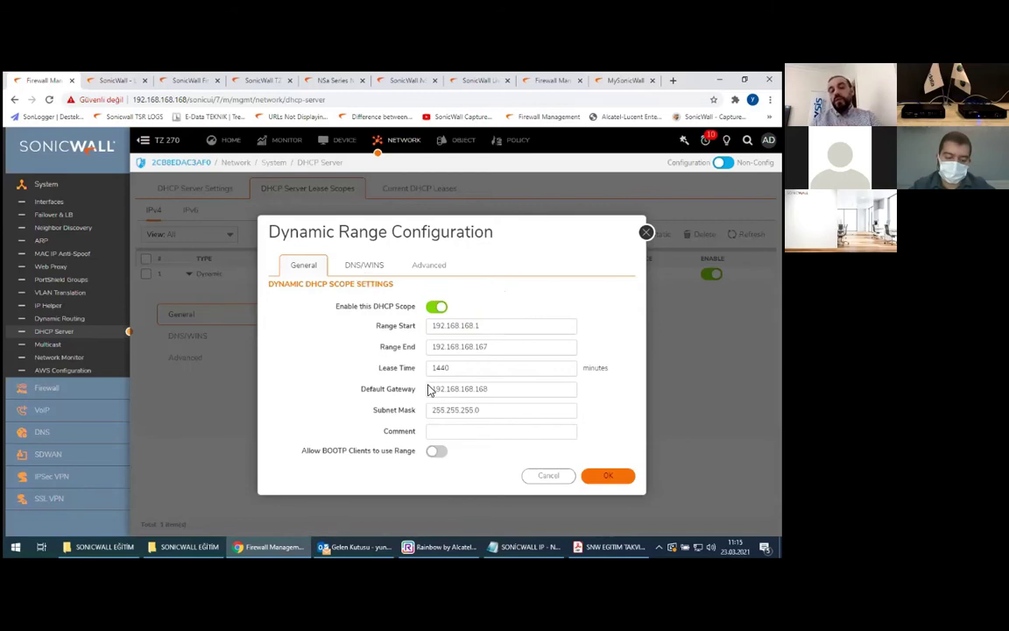
# - Review the range start, end and default gateway, then view the inherited DNS/WINS settings
pyautogui.click(481, 347)
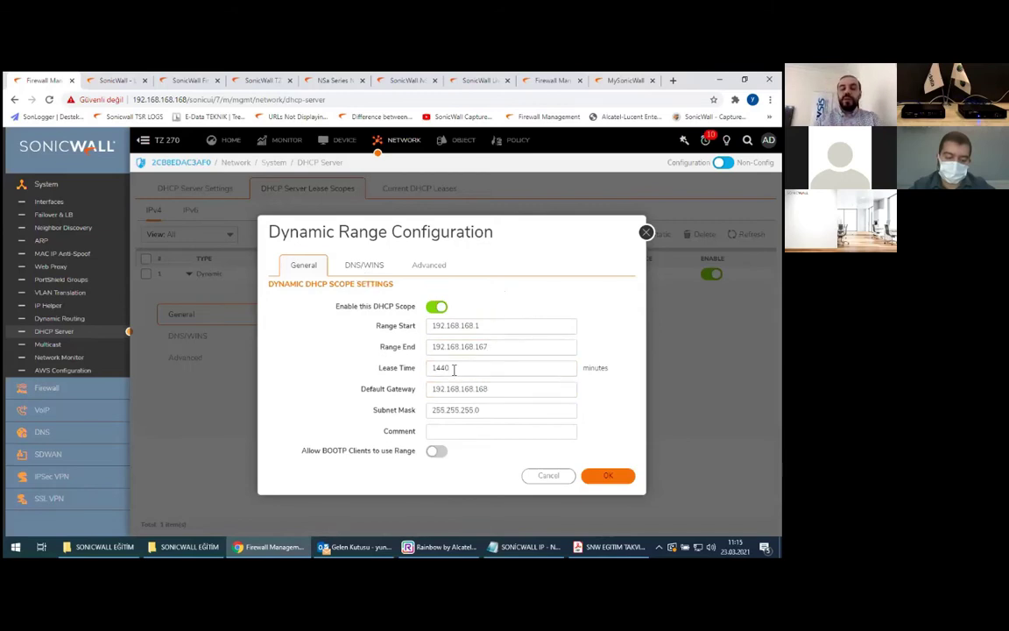
pyautogui.click(460, 325)
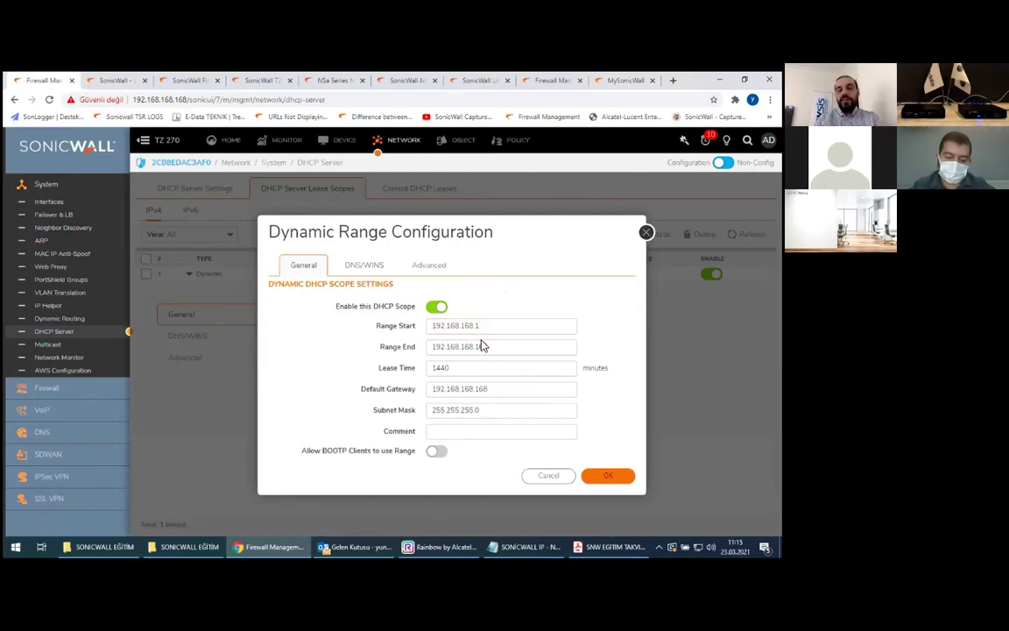
pyautogui.click(495, 350)
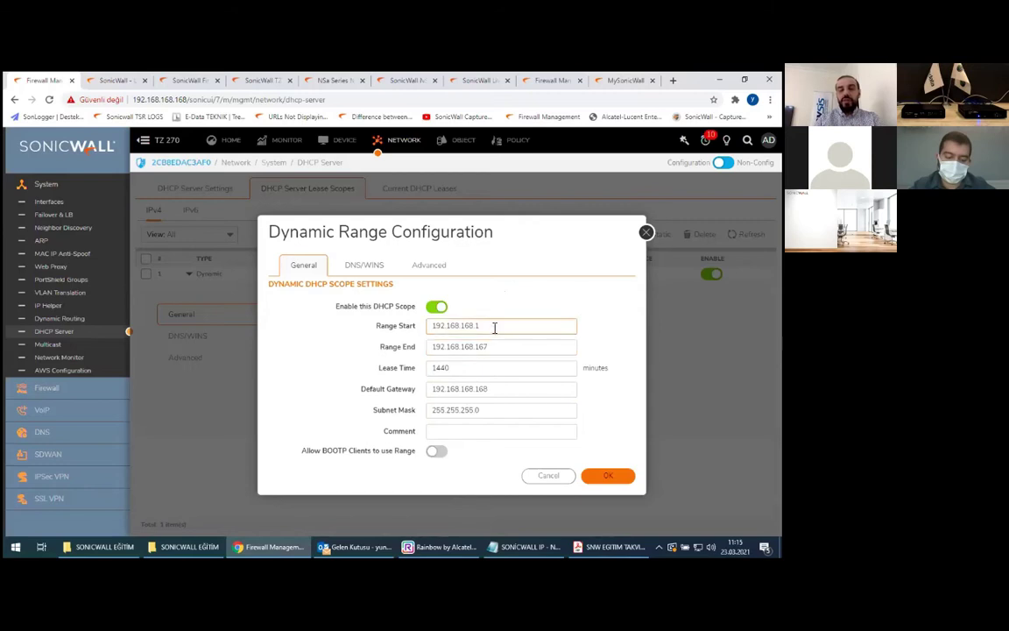
pyautogui.click(499, 389)
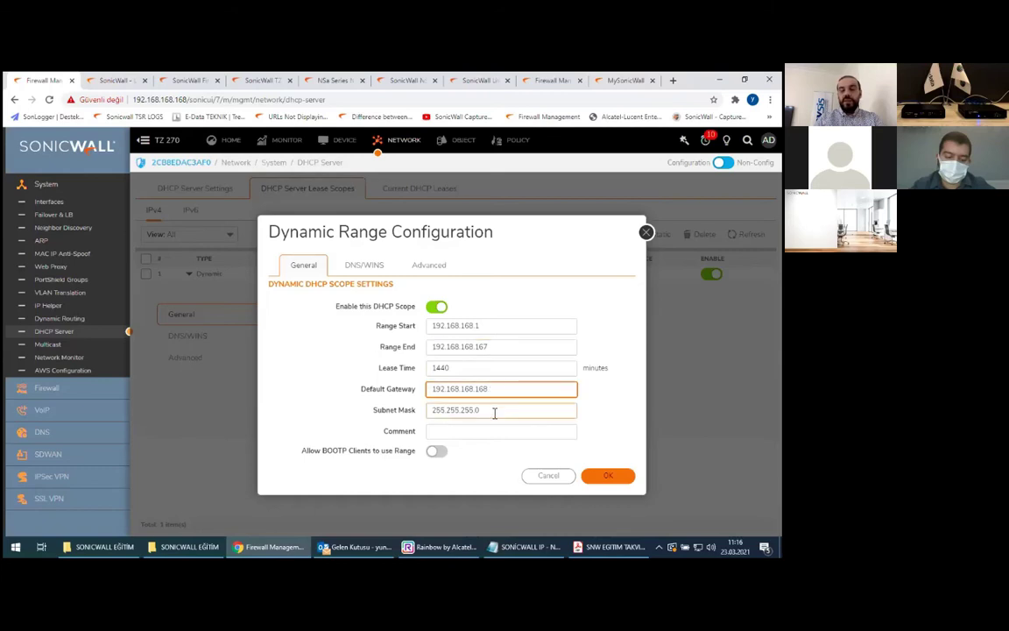
pyautogui.click(362, 264)
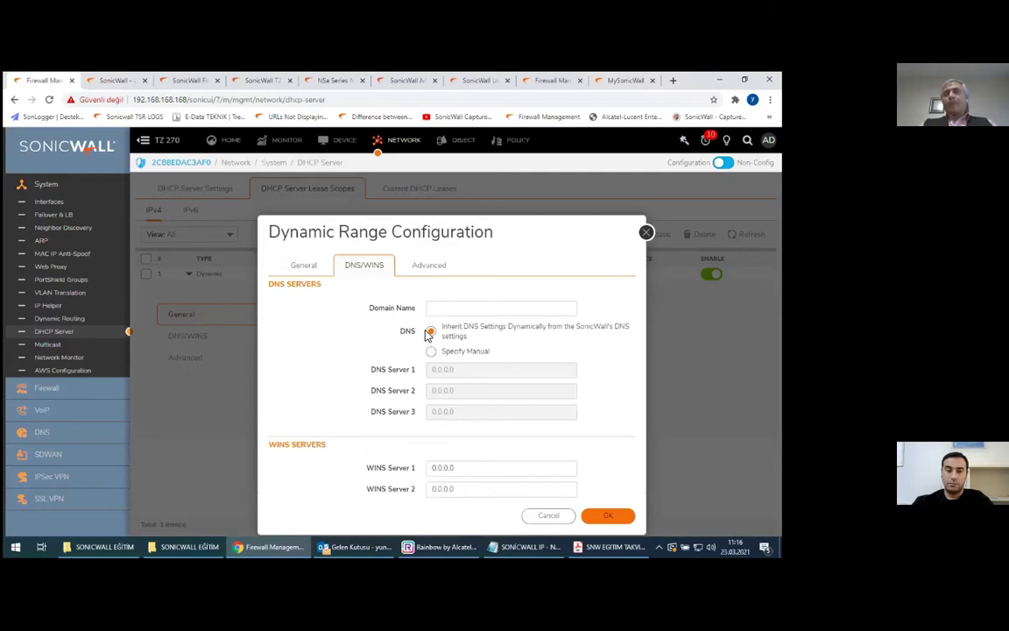
# - Review the three Call Manager fields on the scope's Advanced tab, then cancel without changes
pyautogui.click(429, 268)
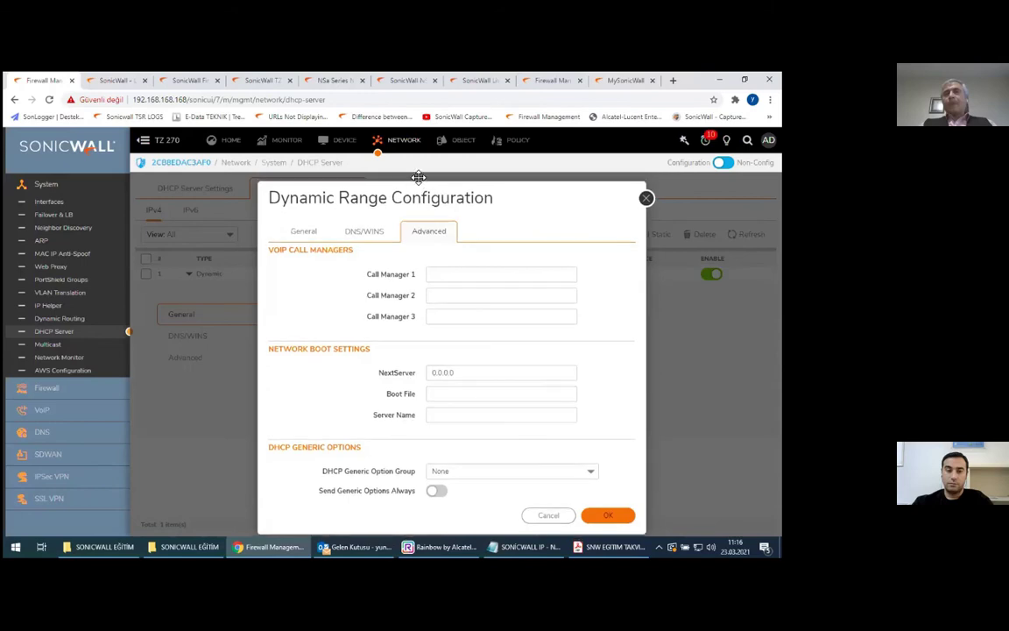
pyautogui.click(444, 259)
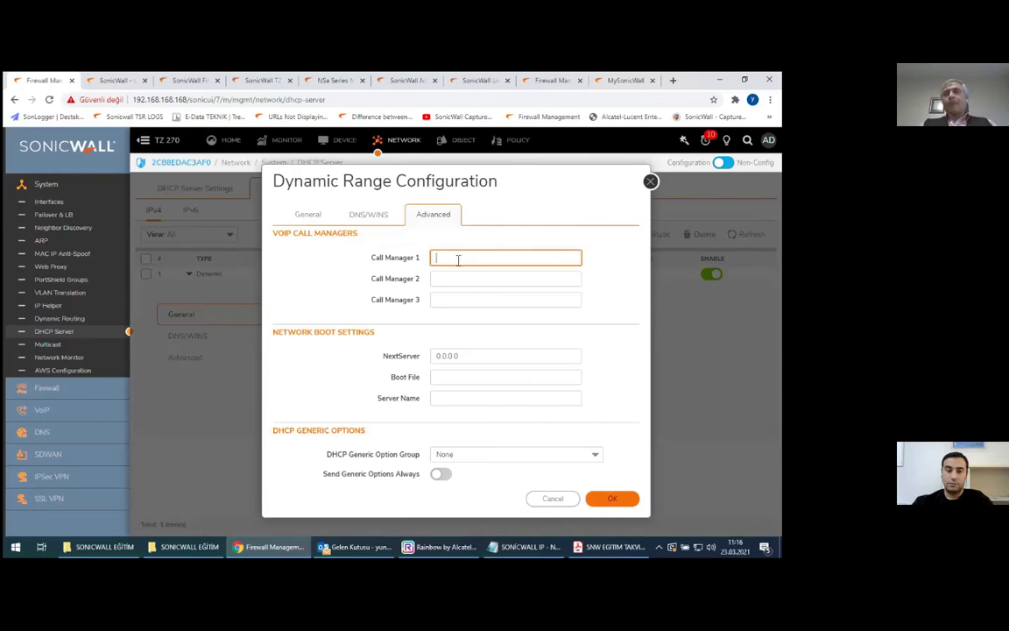
pyautogui.click(463, 280)
pyautogui.click(461, 296)
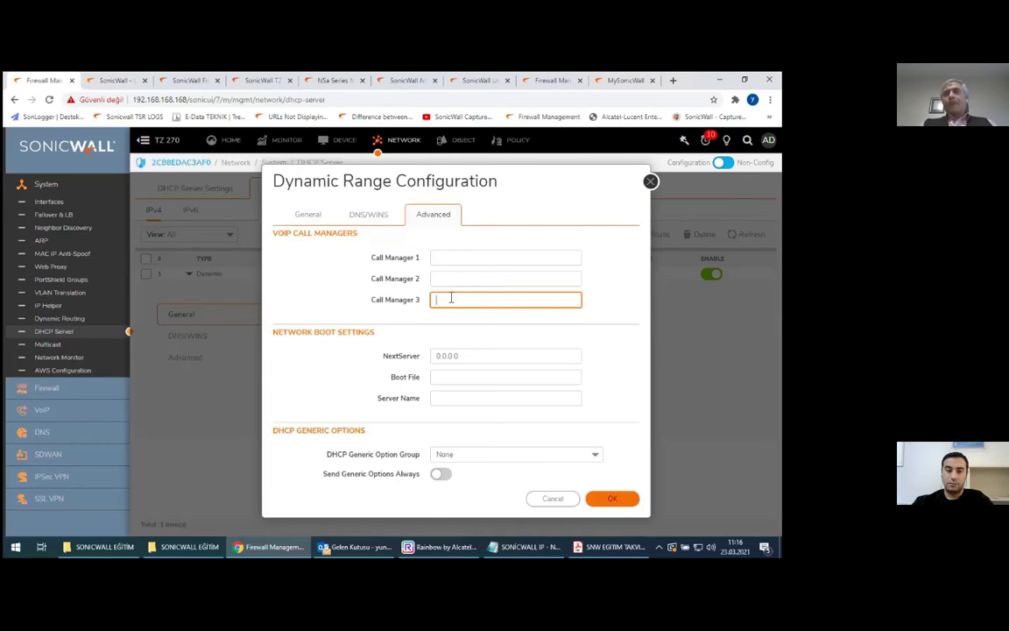
pyautogui.click(445, 279)
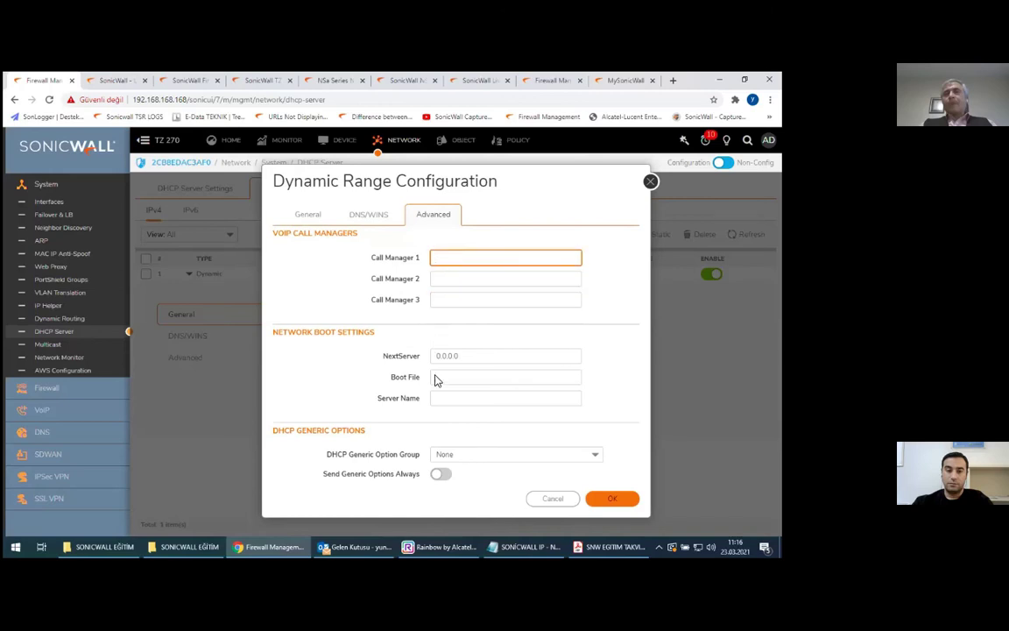
pyautogui.click(552, 500)
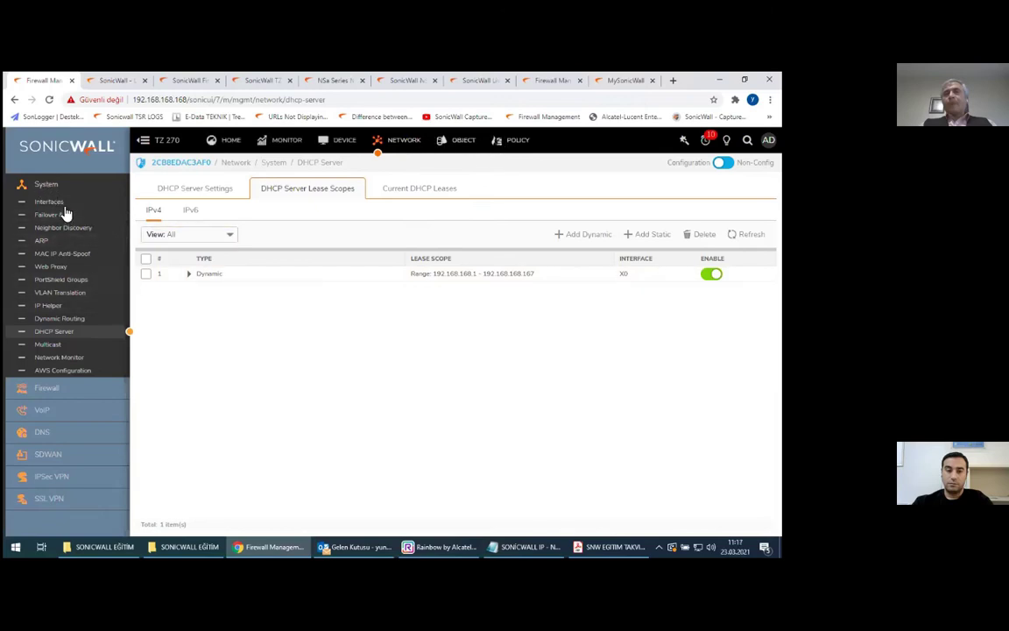
# - Expand and collapse the Firewall sidebar list, then switch to DEVICE Settings > Licenses
pyautogui.click(47, 388)
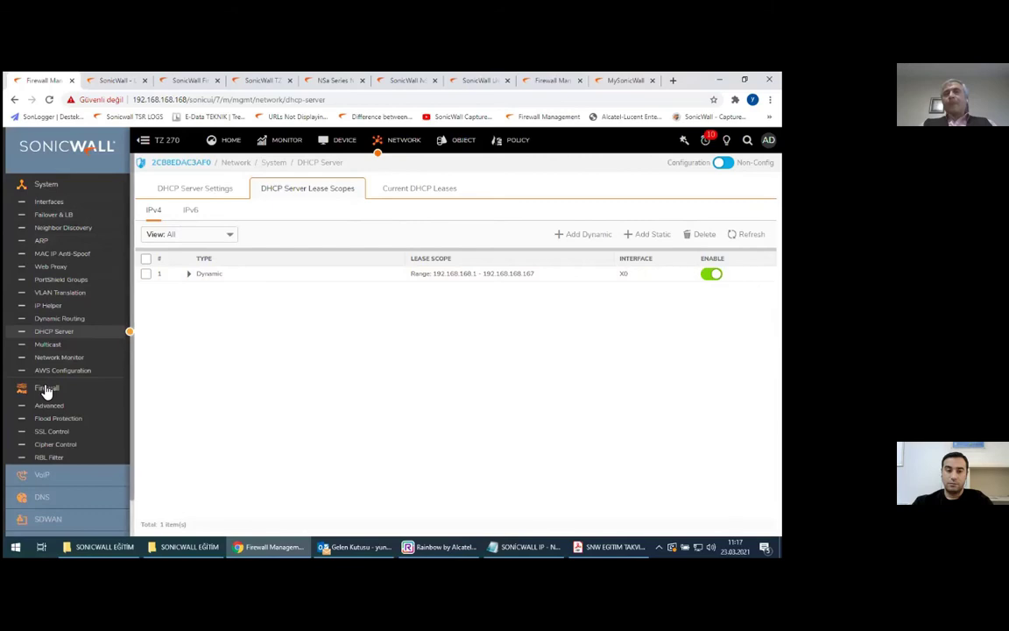
pyautogui.click(47, 388)
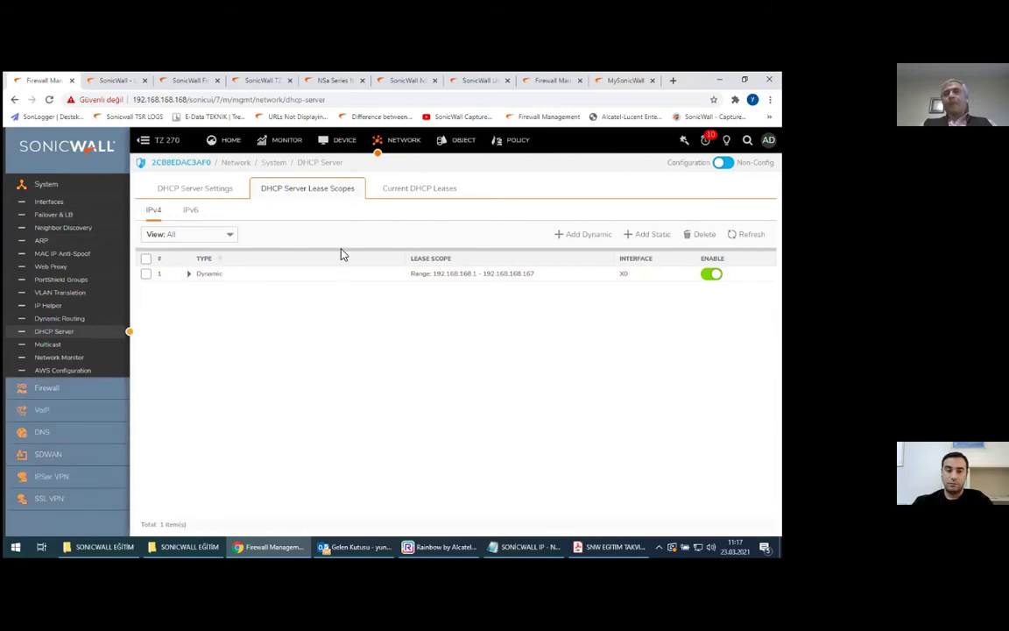
pyautogui.click(346, 140)
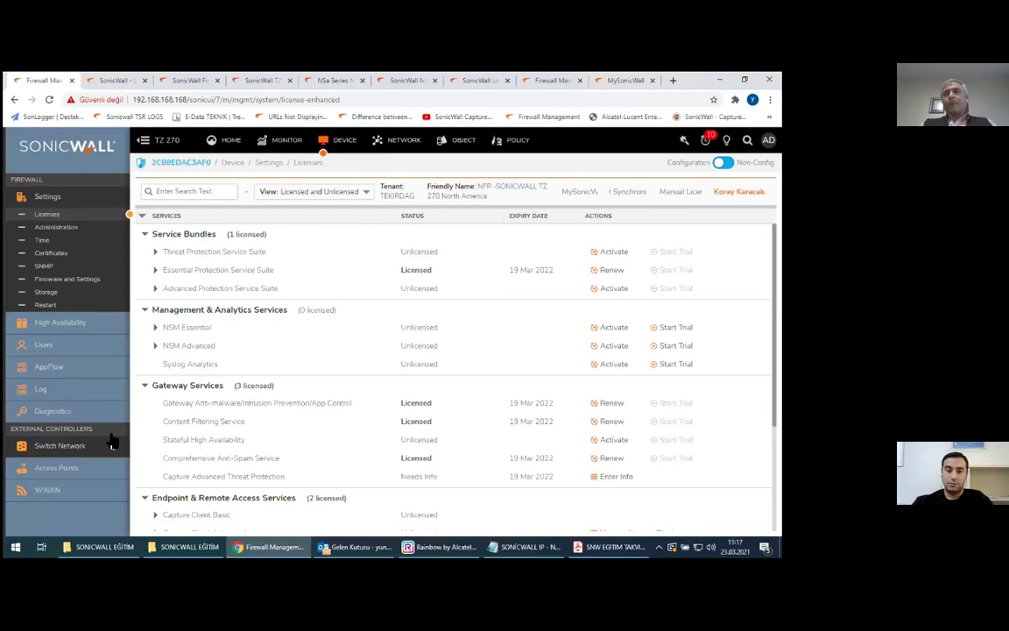
pyautogui.click(512, 140)
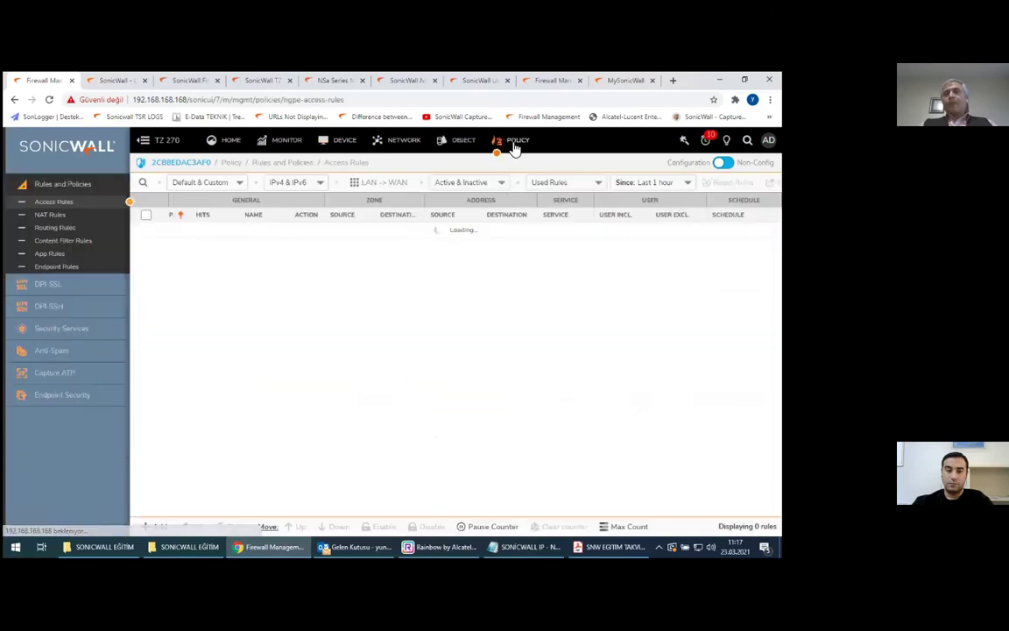
pyautogui.click(52, 328)
pyautogui.click(70, 359)
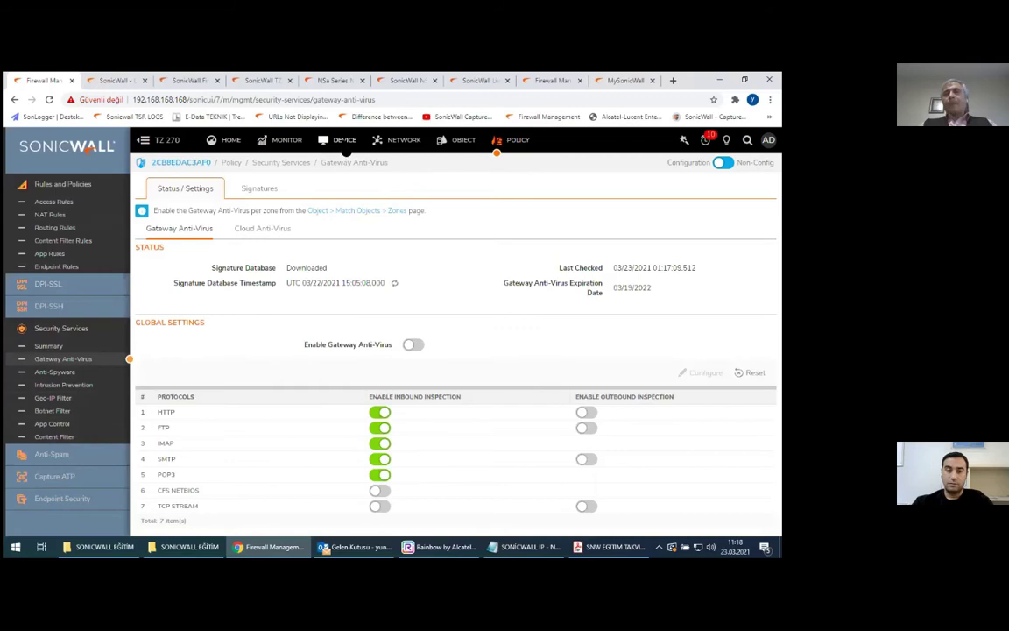
pyautogui.click(345, 143)
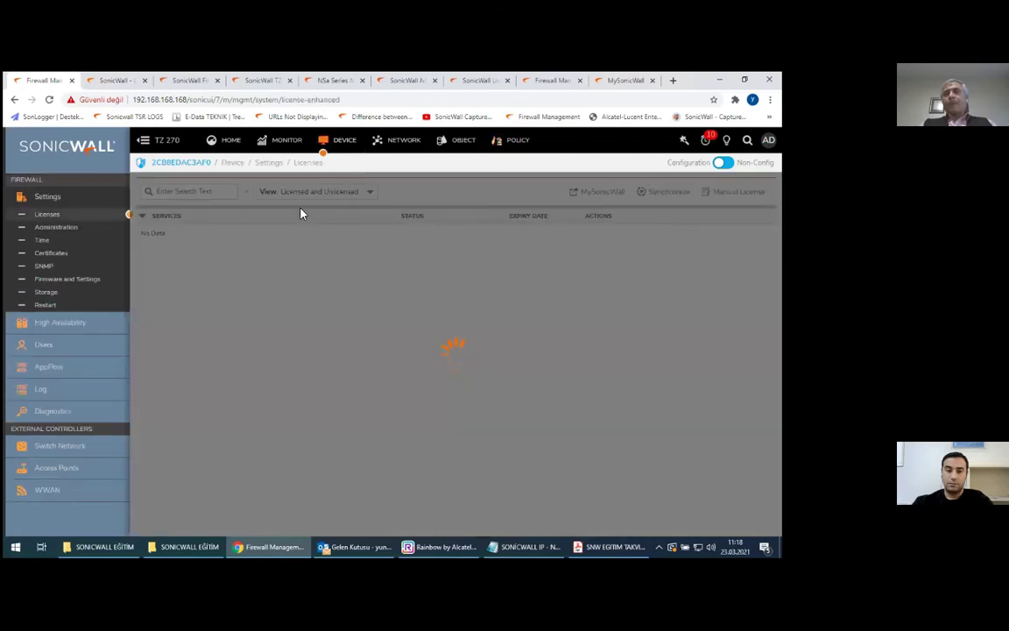
# - Go to Firmware and Settings > Settings > One-Touch Configuration Overrides
pyautogui.click(77, 279)
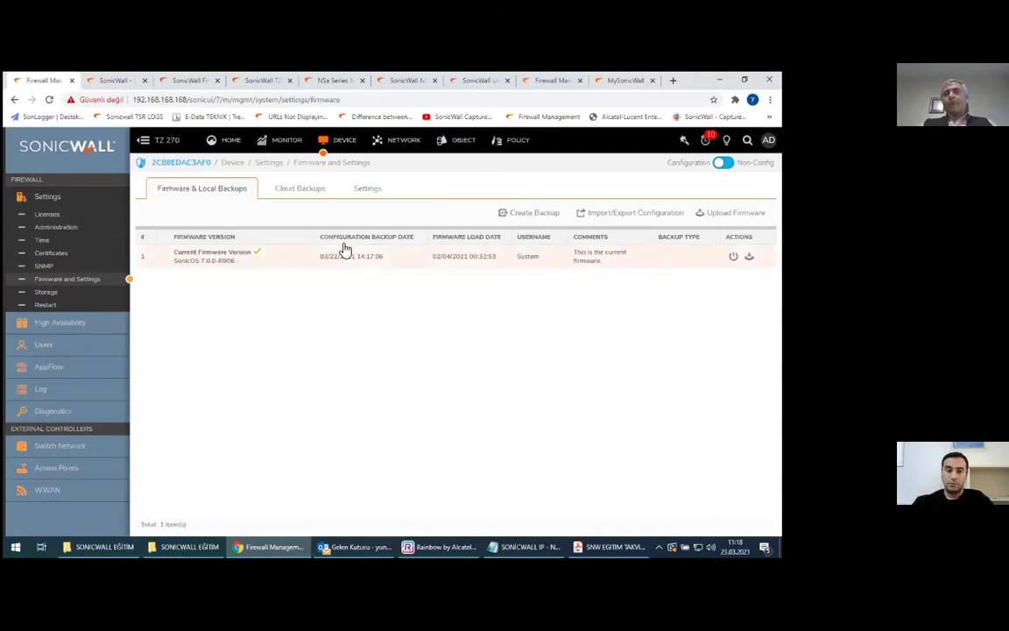
pyautogui.click(367, 195)
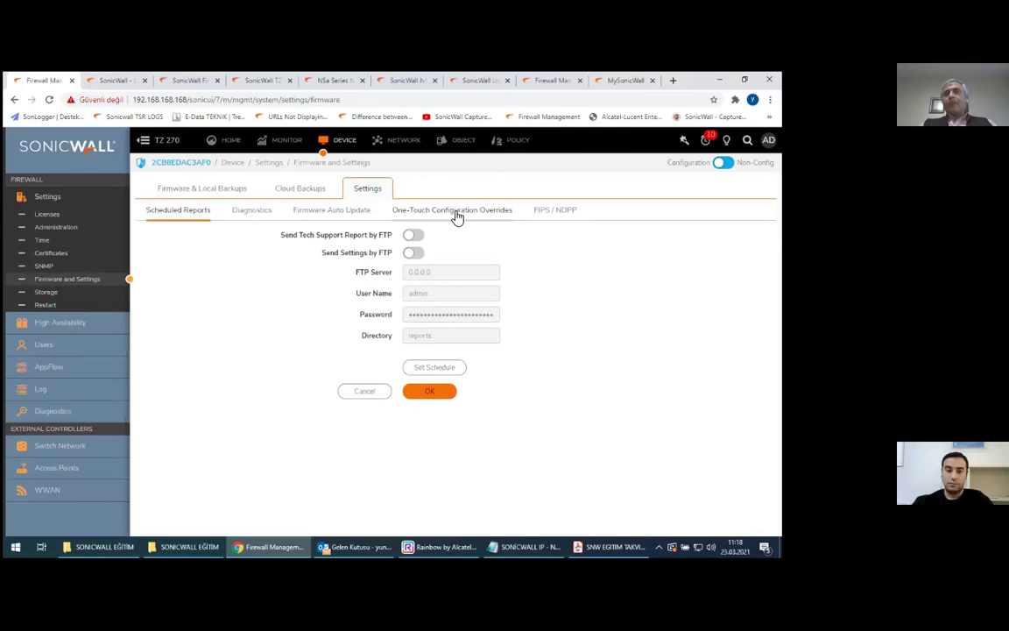
pyautogui.click(456, 217)
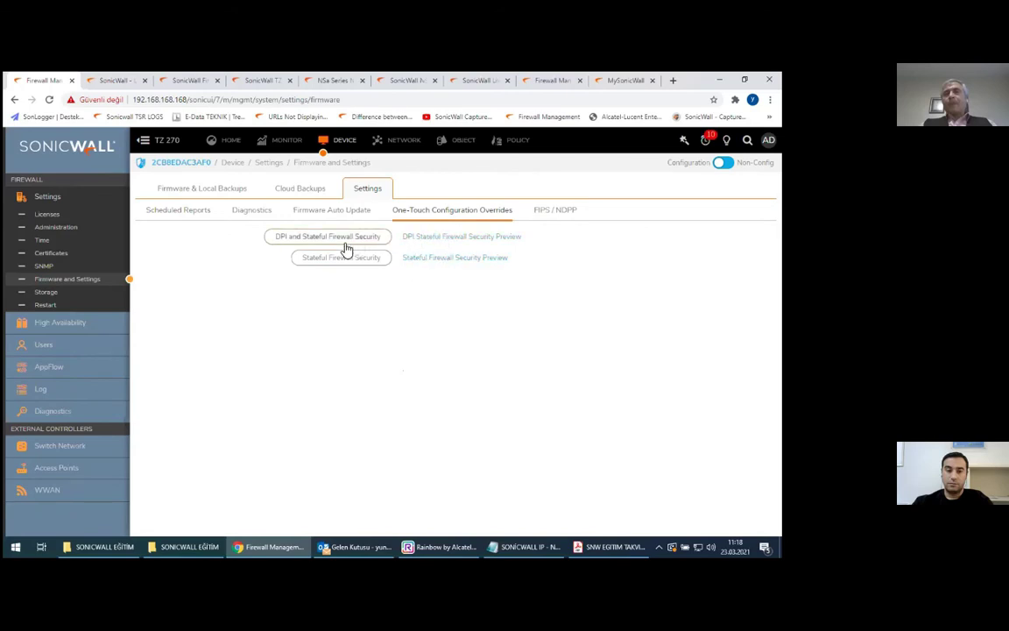
# - Open the DPI Stateful Firewall Security Preview and scroll through its listed configuration overrides
pyautogui.click(452, 238)
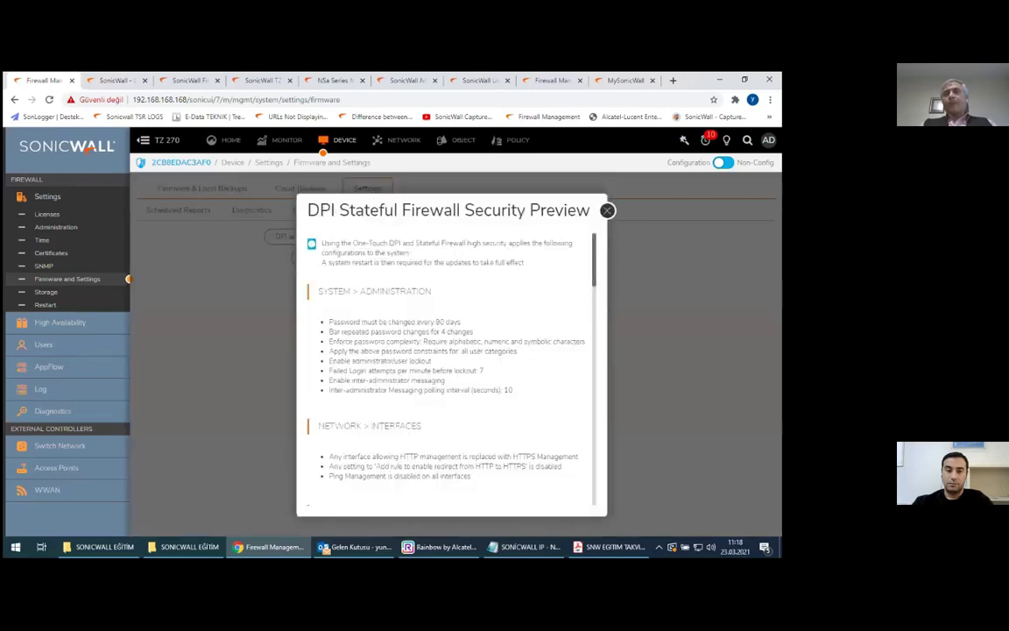
pyautogui.scroll(-3, 583, 284)
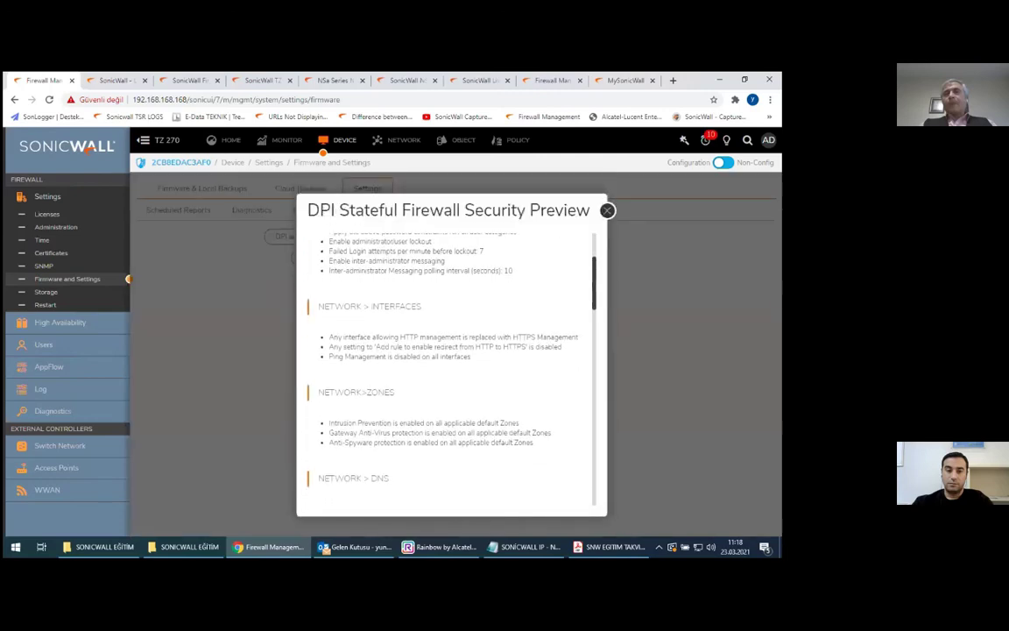
pyautogui.scroll(2, 451, 359)
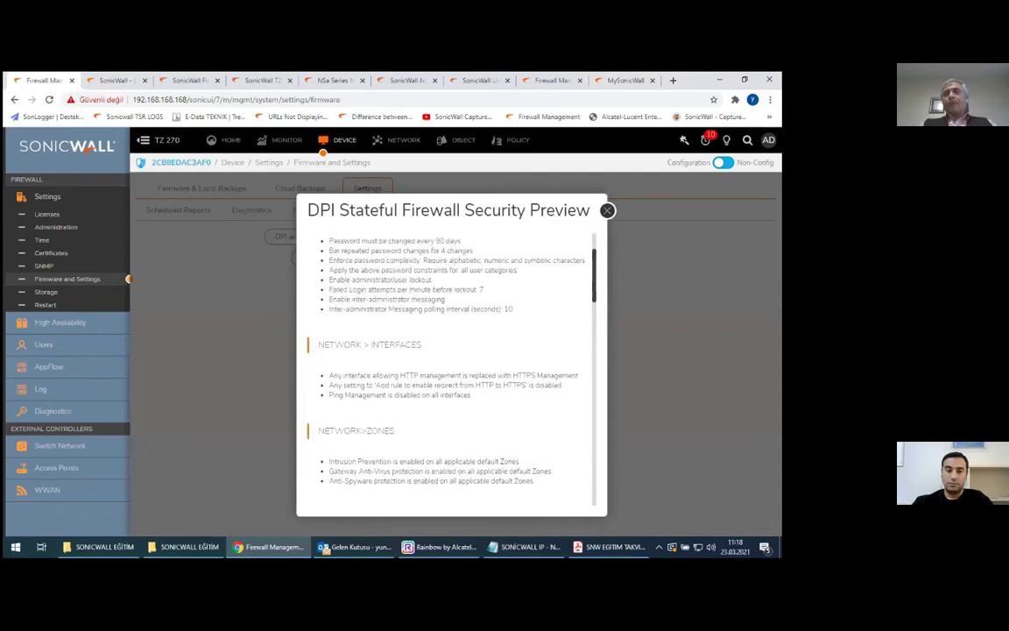
pyautogui.scroll(-1, 452, 359)
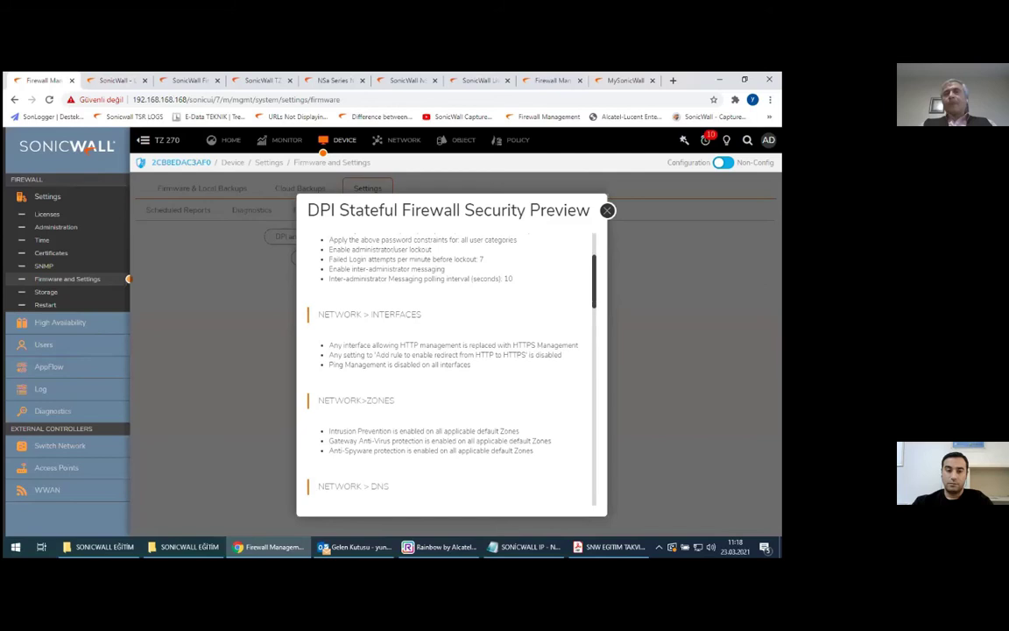
pyautogui.scroll(-1, 451, 359)
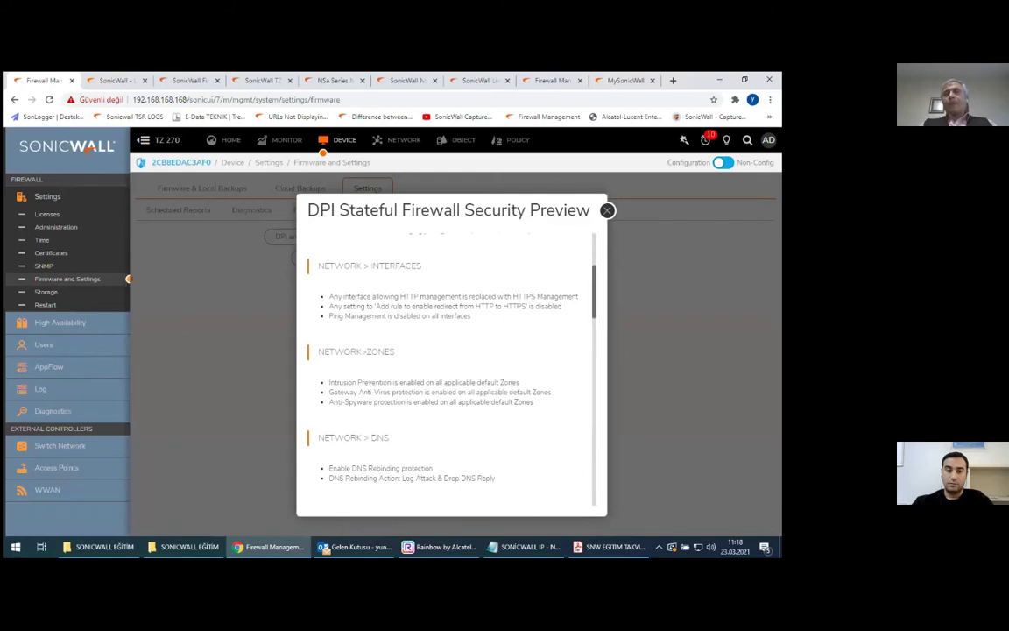
pyautogui.scroll(1, 584, 295)
pyautogui.scroll(3, 579, 277)
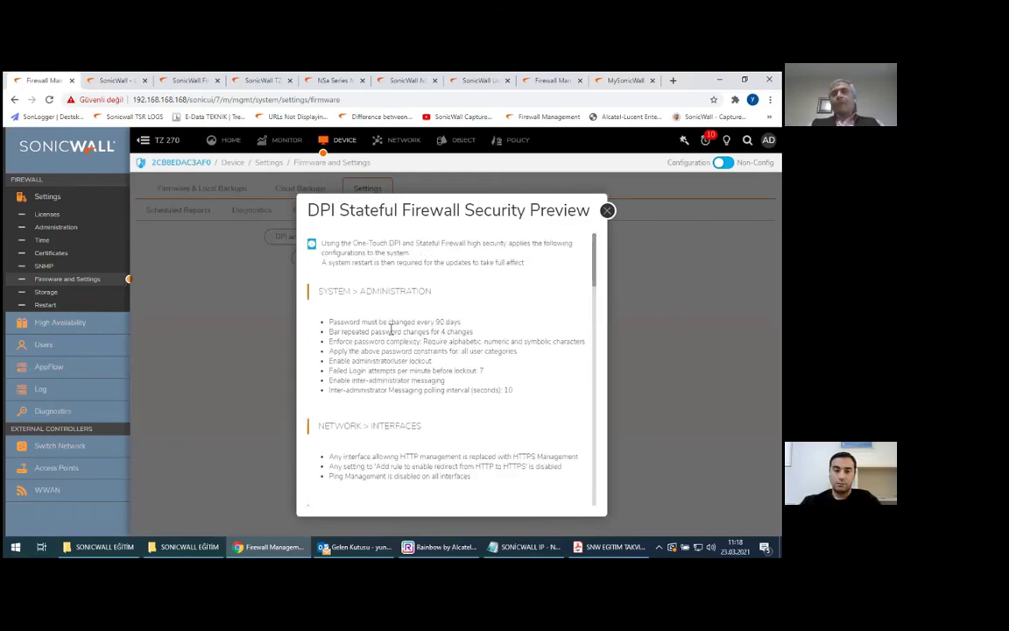
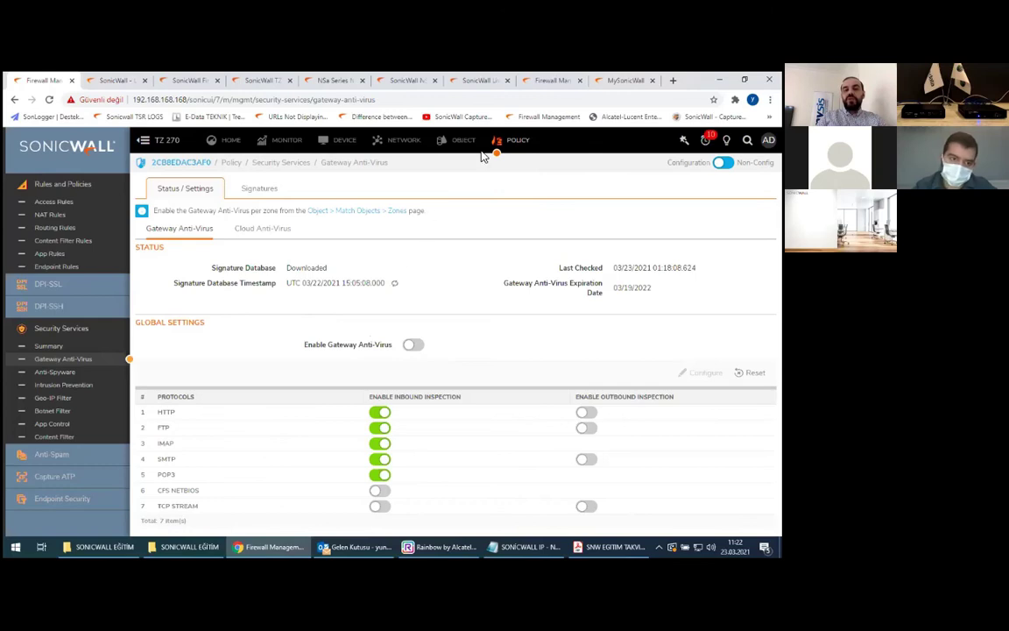
# - Look over the DHCP server, content filter profile objects and the LAN zone settings
pyautogui.click(408, 142)
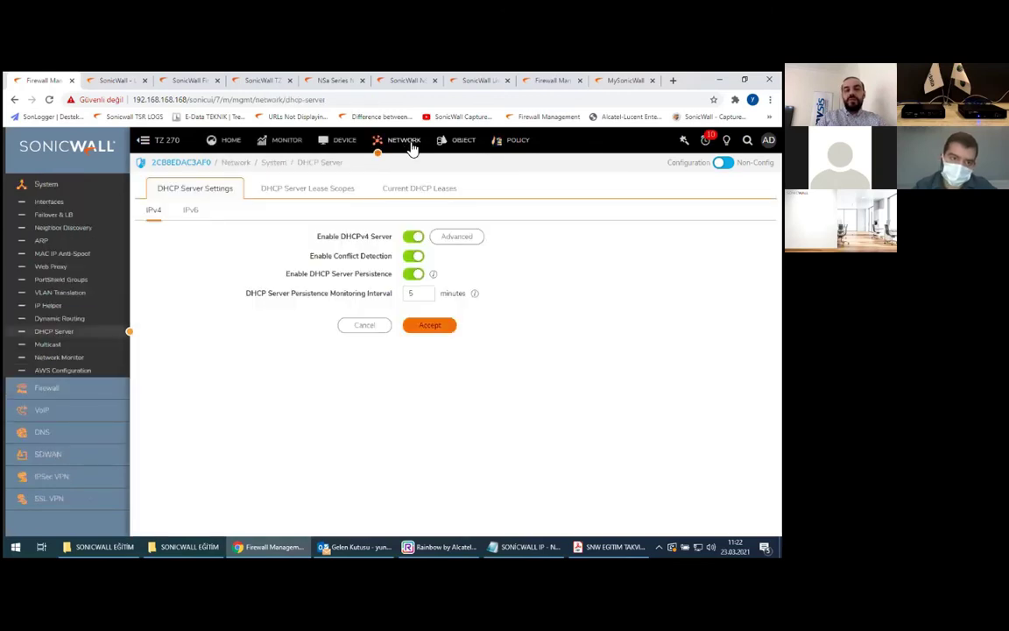
pyautogui.click(455, 140)
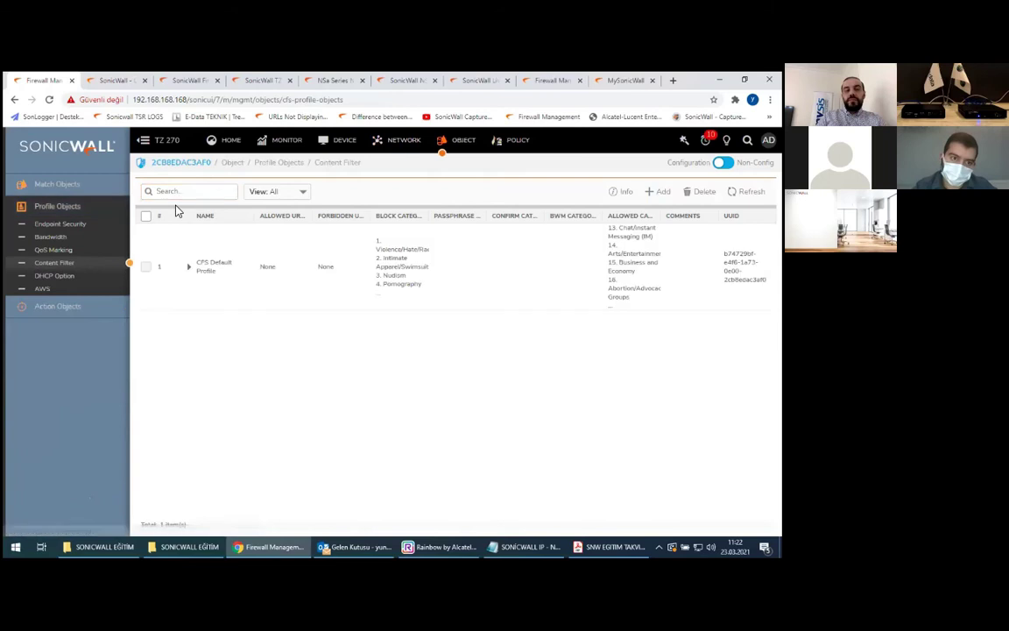
pyautogui.click(68, 186)
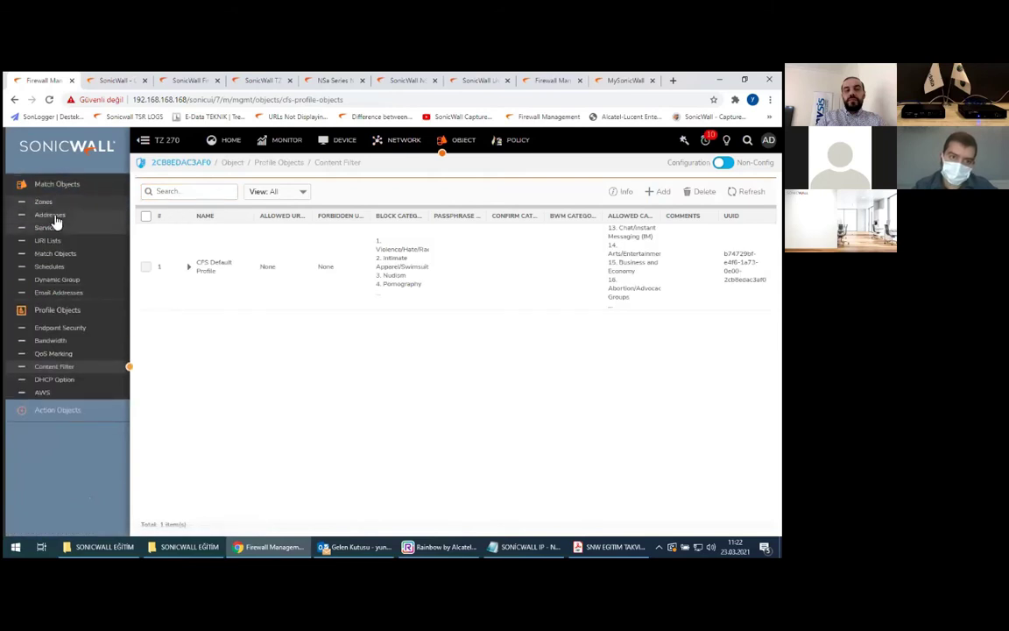
pyautogui.click(43, 202)
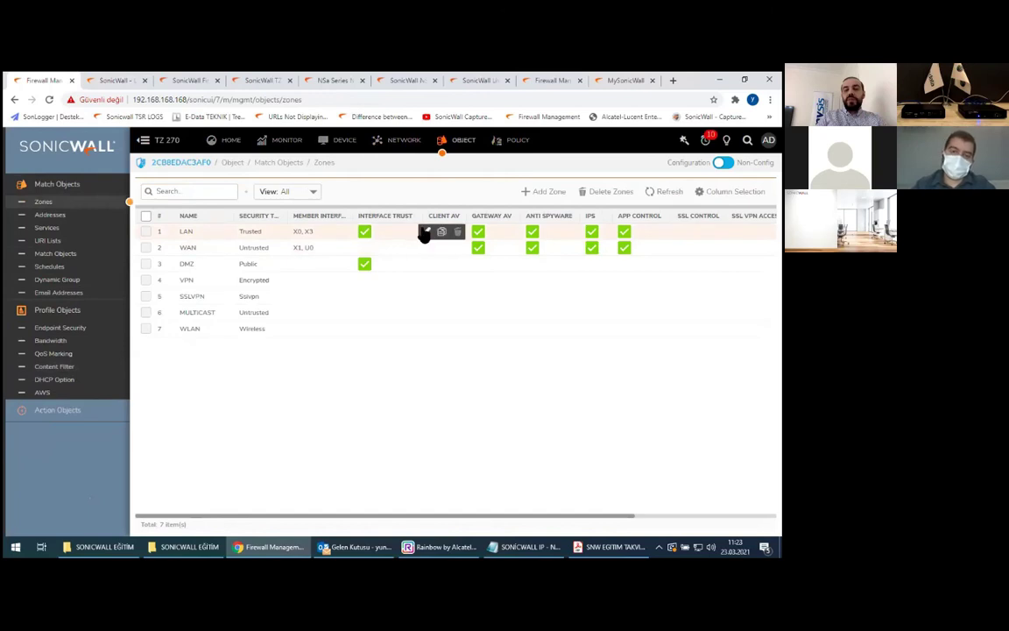
pyautogui.click(425, 232)
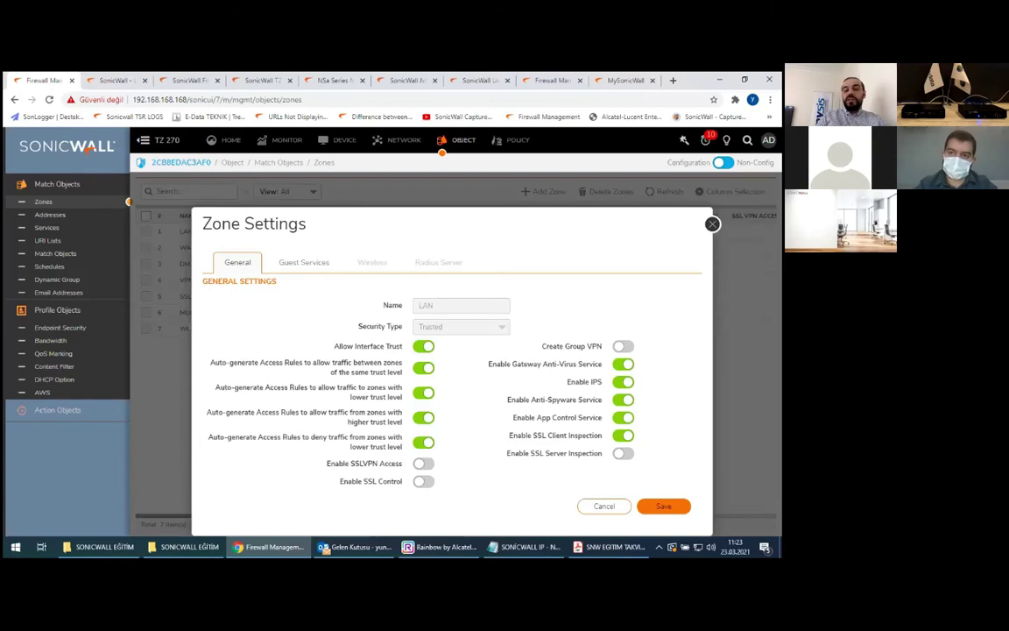
# - Close the LAN zone without saving and enable Gateway Anti-Virus
pyautogui.click(603, 505)
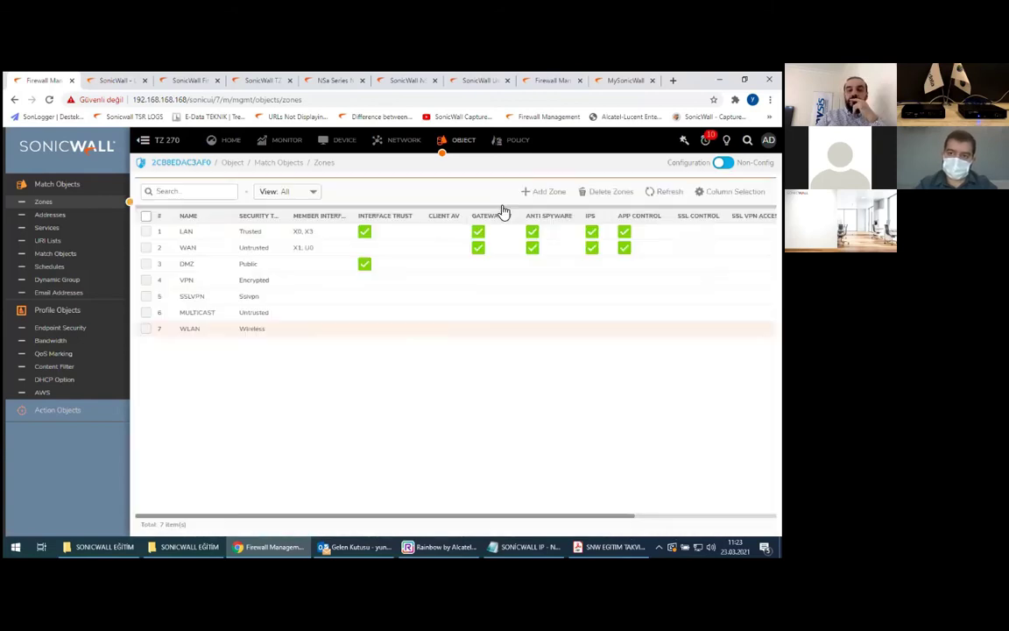
pyautogui.click(502, 141)
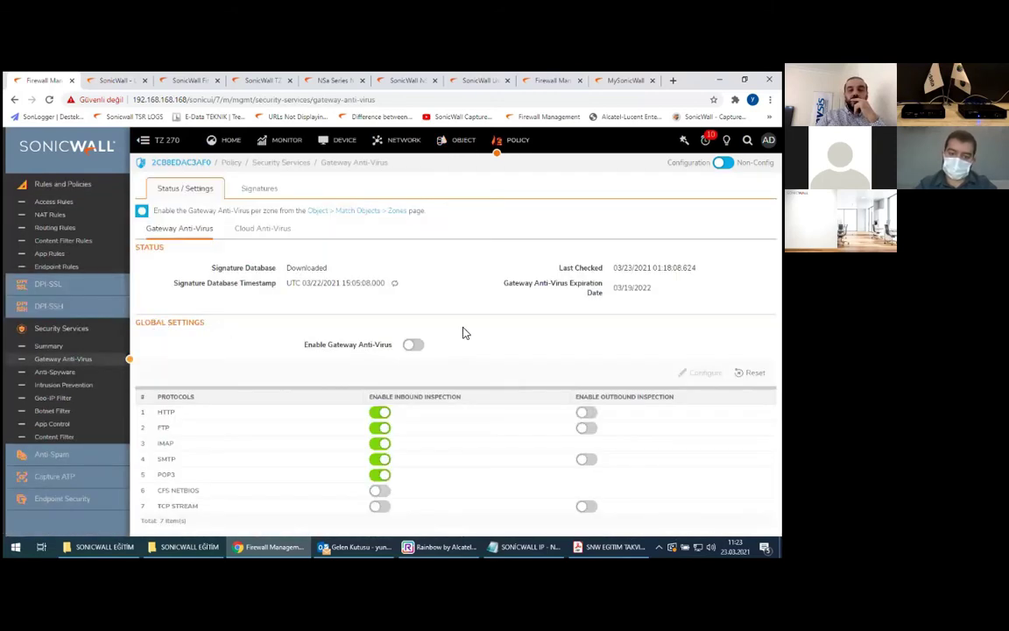
pyautogui.click(413, 345)
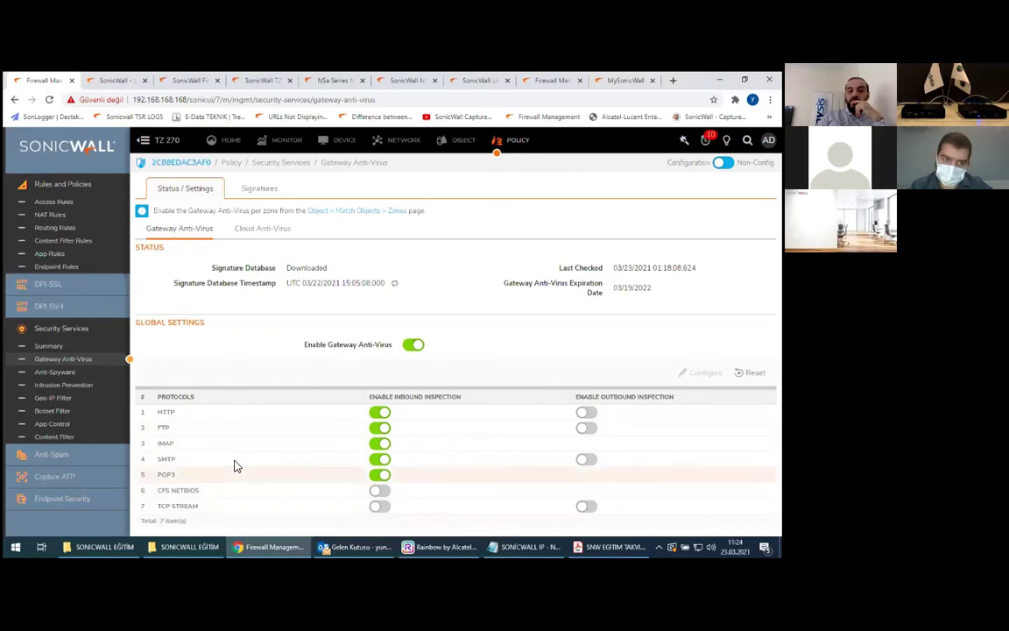
# - Browse the Gateway Anti-Virus signature list, then show the Cloud Anti-Virus database settings
pyautogui.click(251, 190)
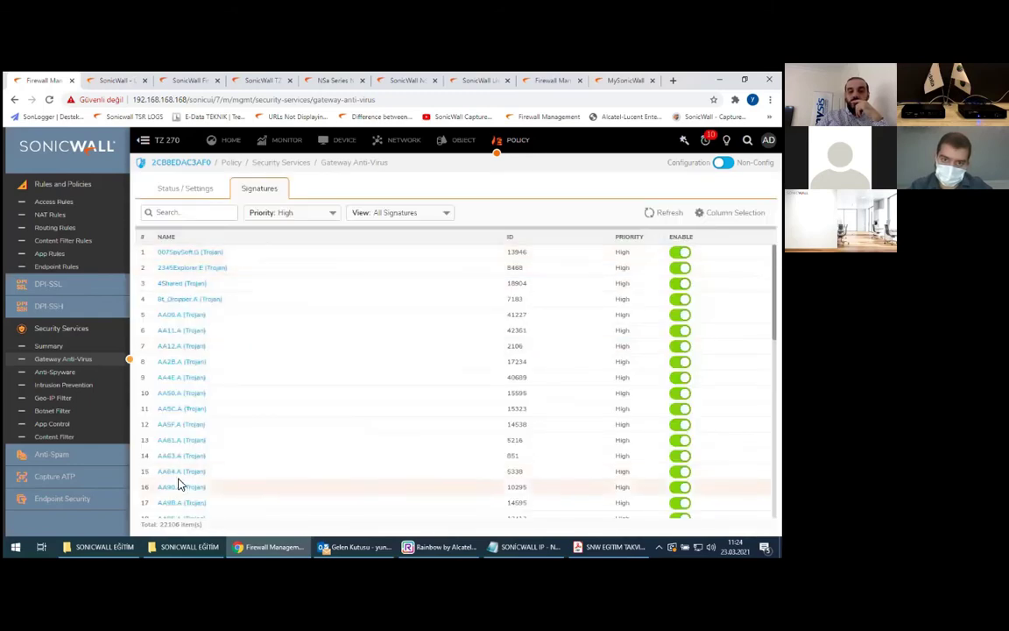
pyautogui.scroll(-3, 272, 472)
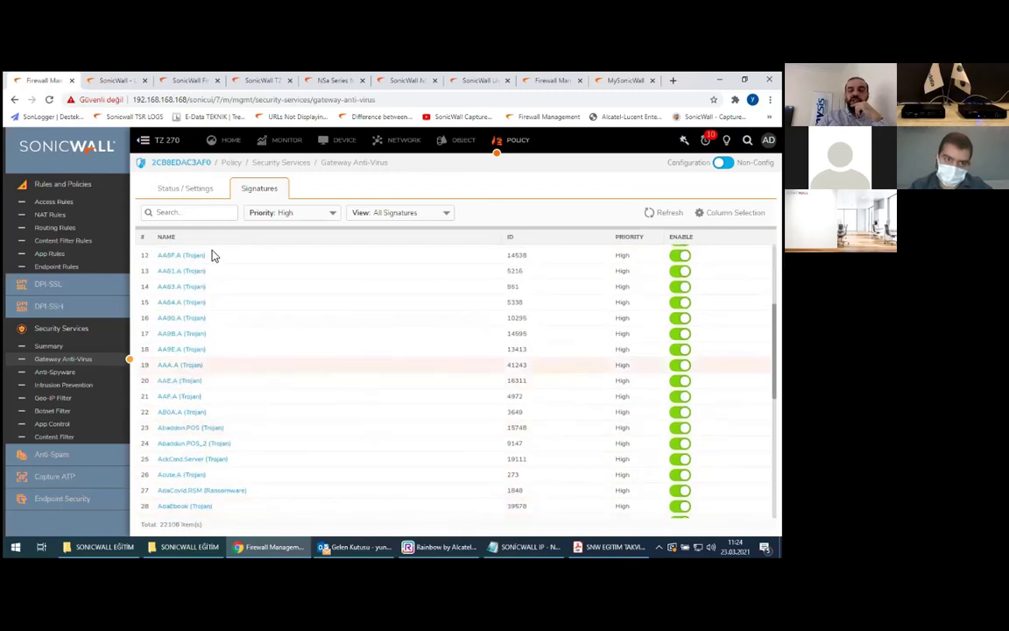
pyautogui.click(198, 191)
pyautogui.click(260, 230)
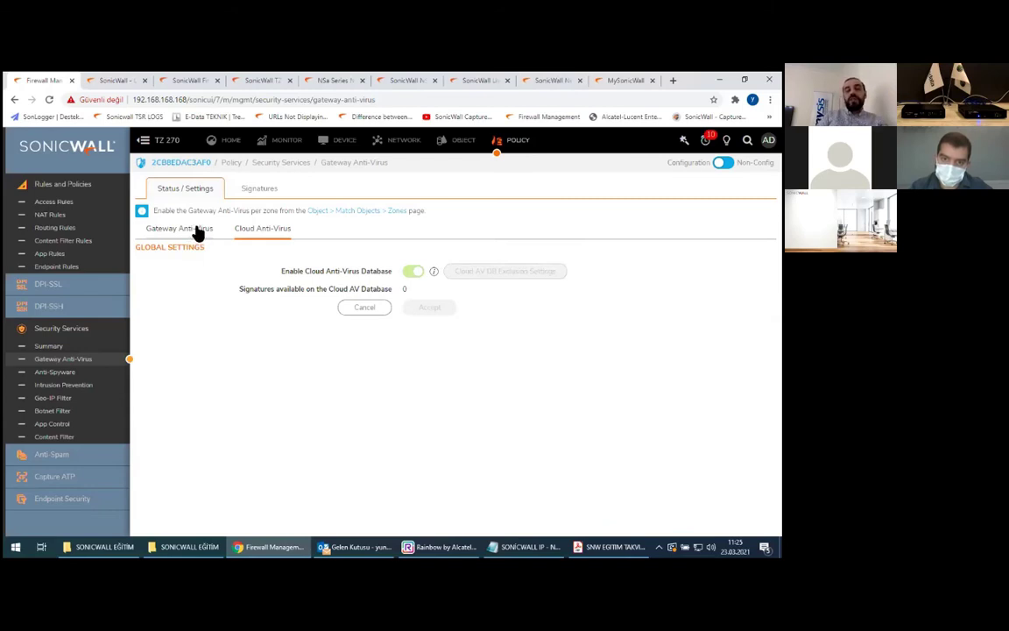
# - Enable Gateway Anti-Virus and view the Cloud Anti-Virus settings
pyautogui.click(186, 227)
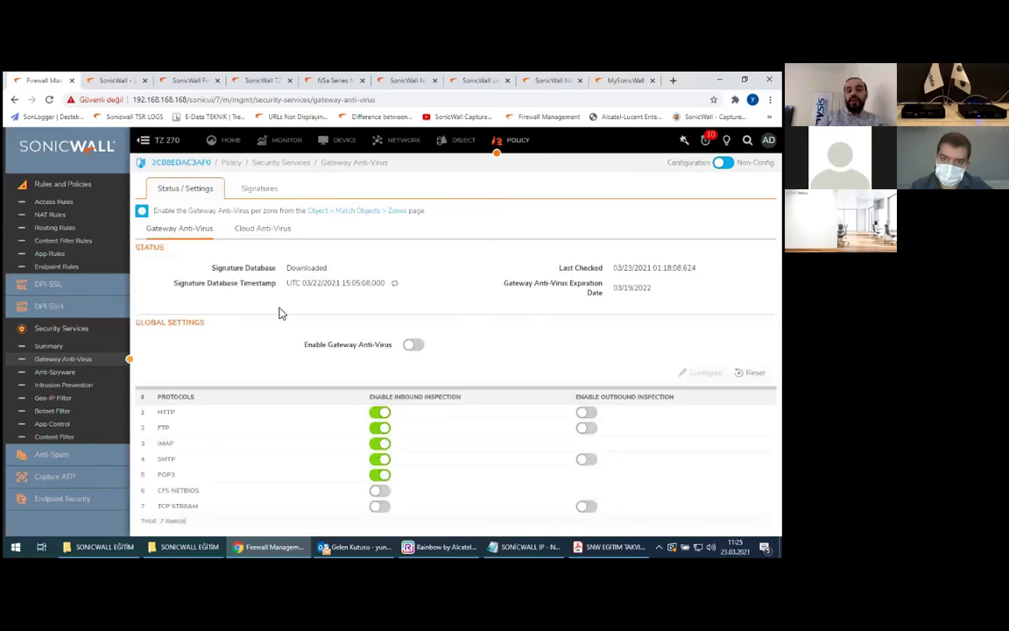
pyautogui.click(420, 347)
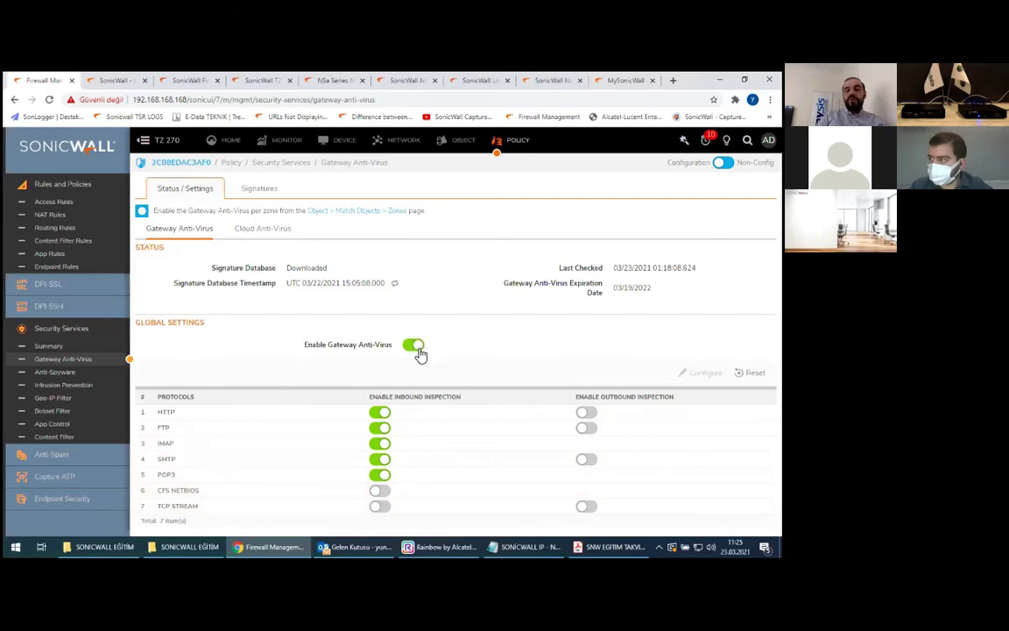
pyautogui.click(248, 232)
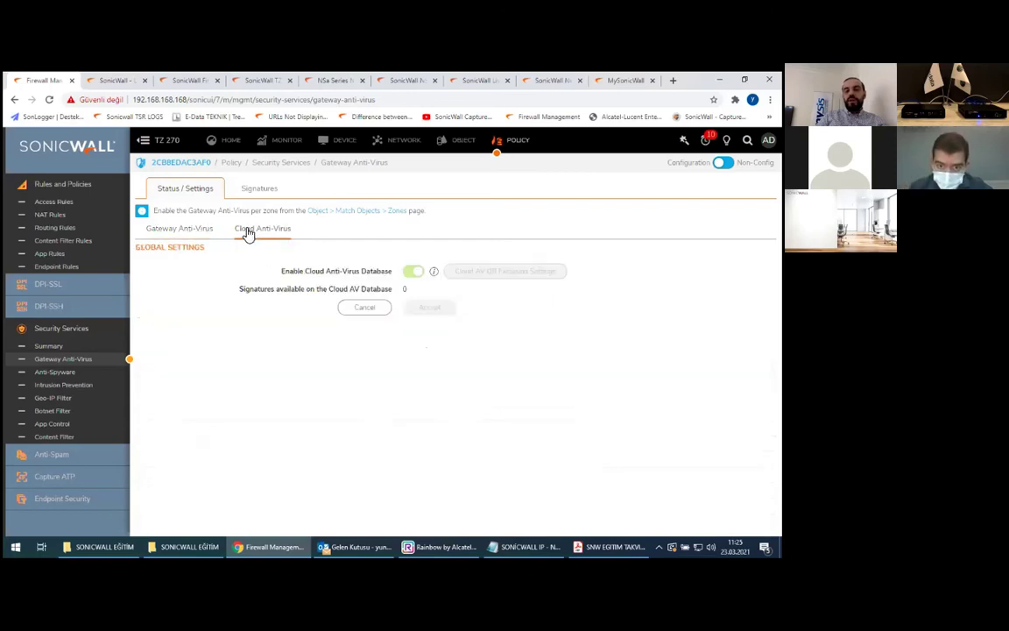
# - Switch on Anti-Spyware in Security Services
pyautogui.click(200, 235)
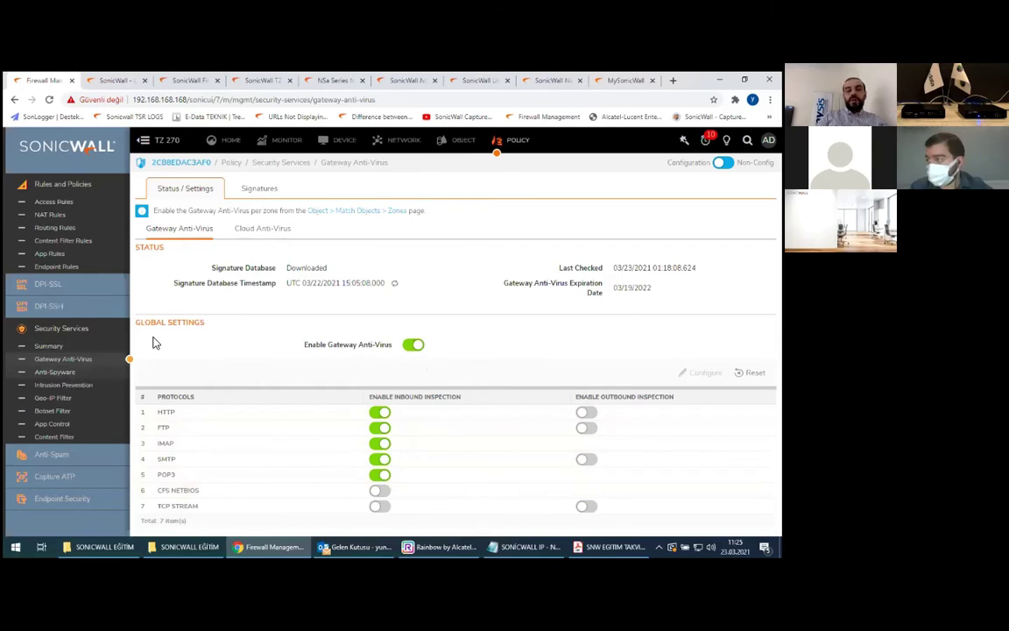
pyautogui.click(54, 371)
pyautogui.click(416, 350)
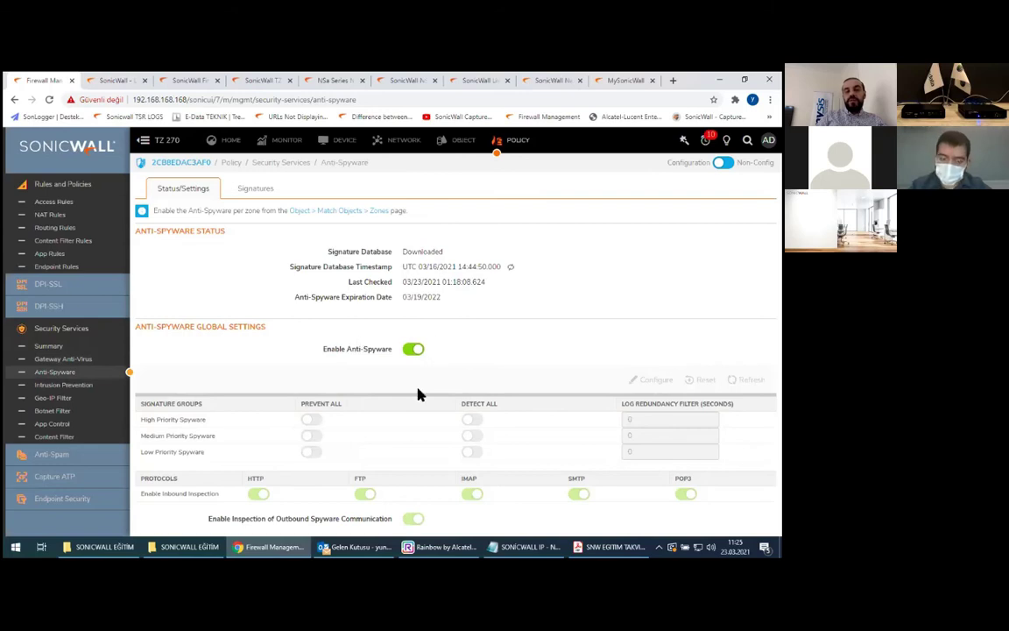
pyautogui.click(370, 214)
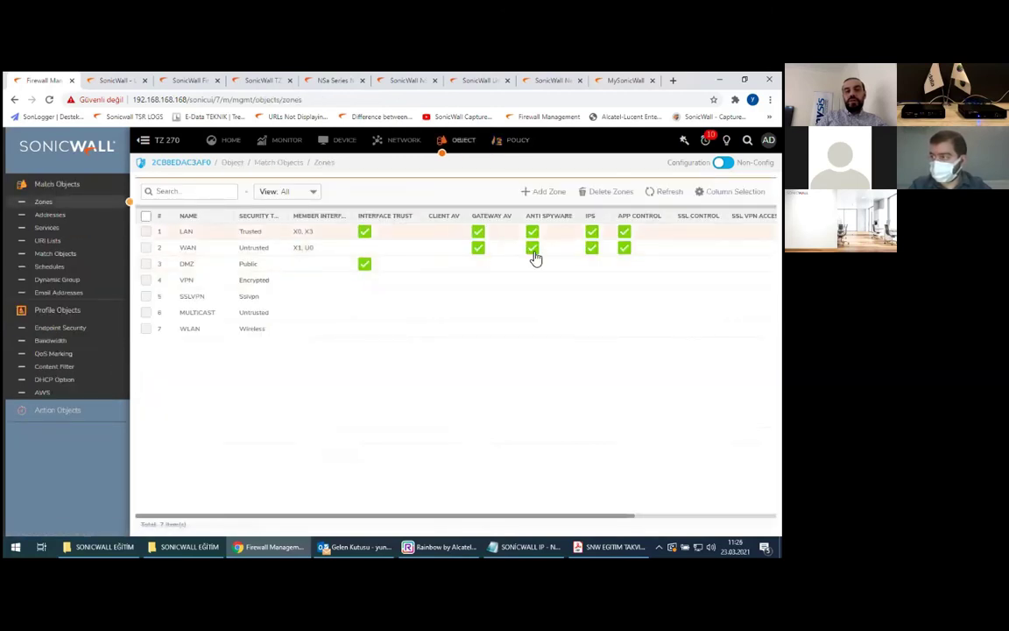
pyautogui.moveTo(696, 248)
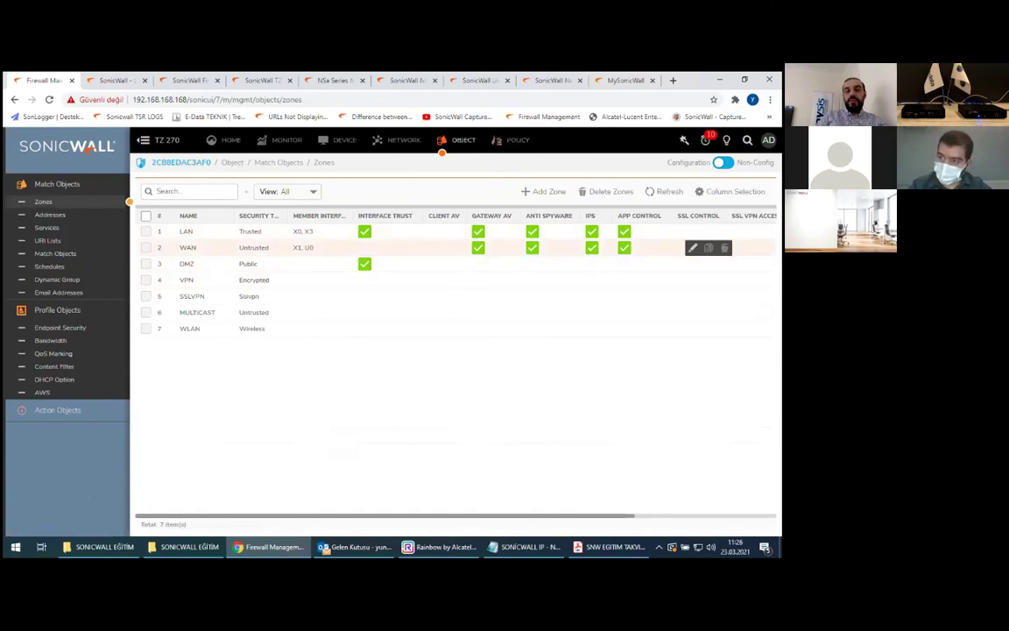
pyautogui.click(692, 248)
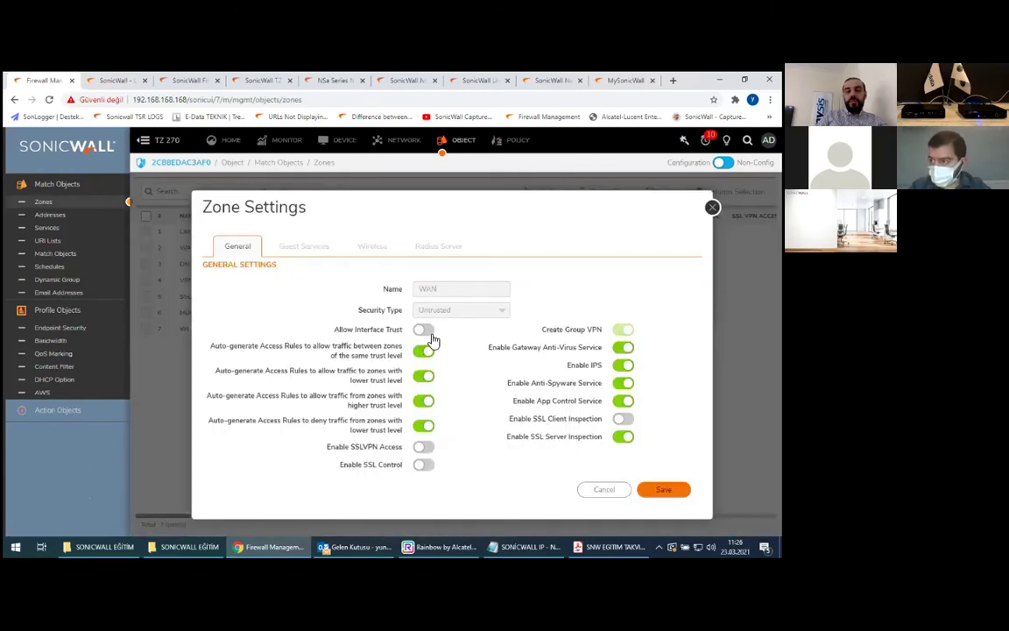
pyautogui.press('Escape')
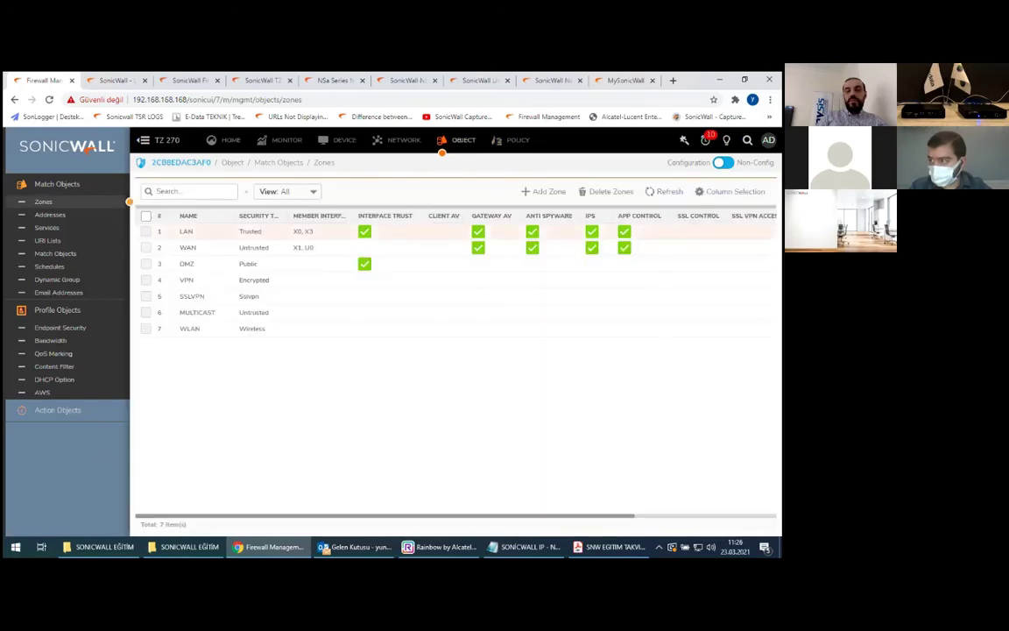
pyautogui.click(681, 232)
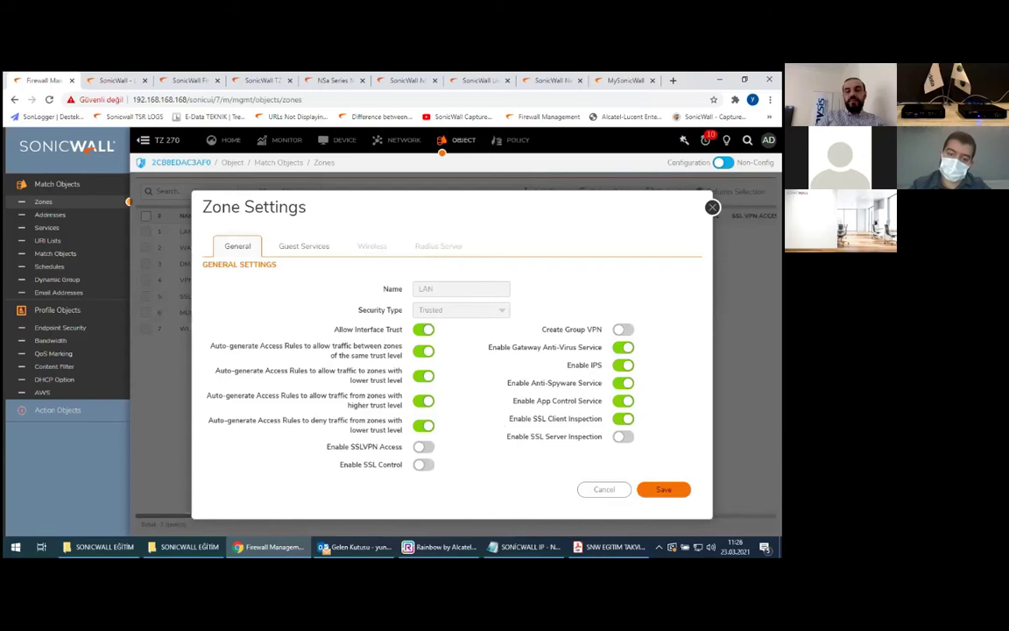
pyautogui.press('Escape')
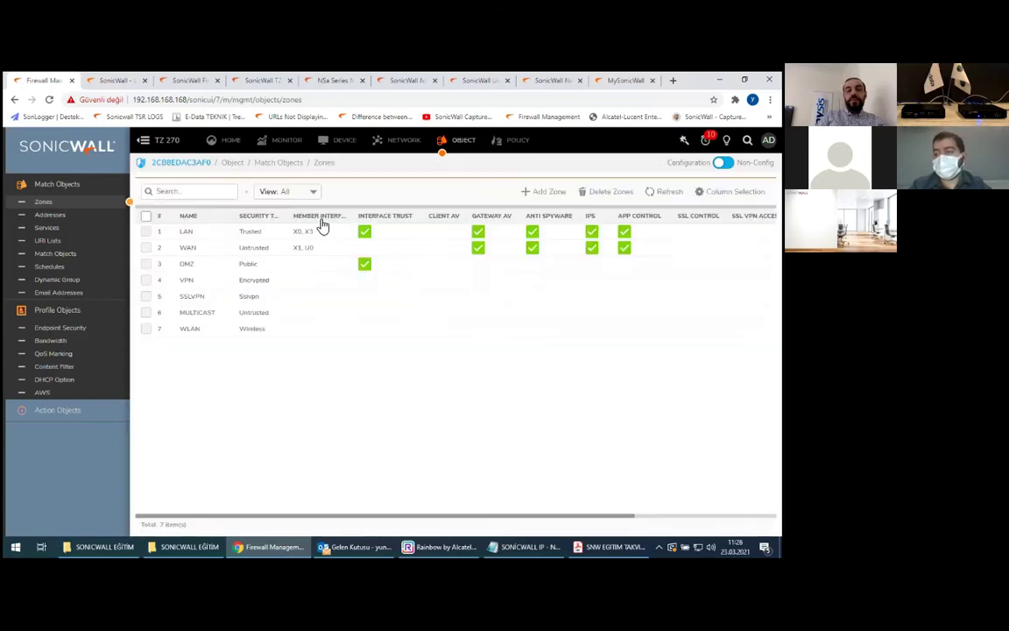
pyautogui.click(358, 232)
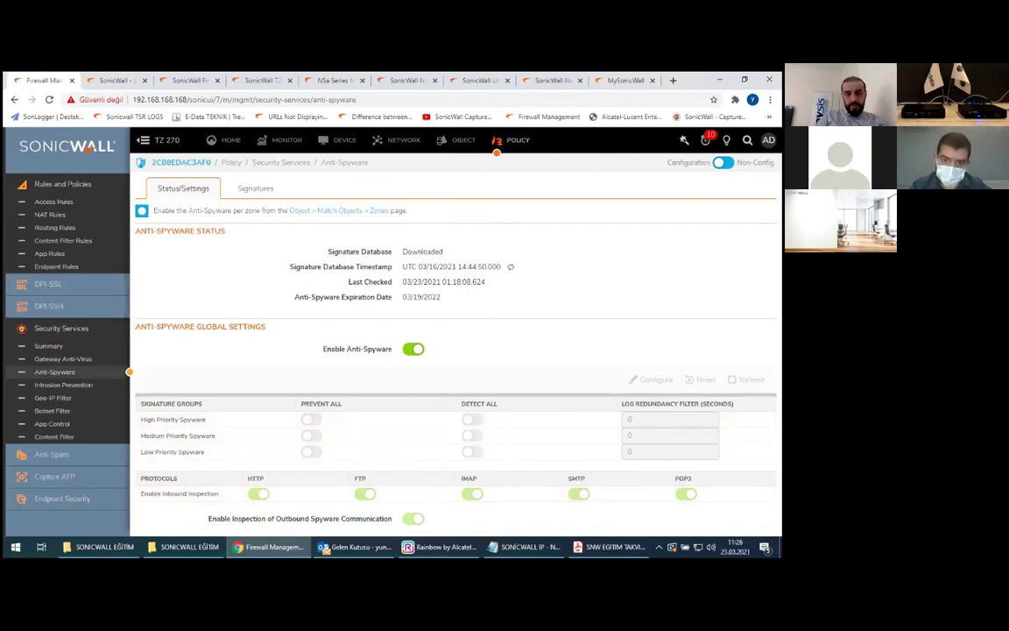
# - Check for spyware signature updates, go full screen, and apply the Anti-Spyware settings
pyautogui.click(510, 269)
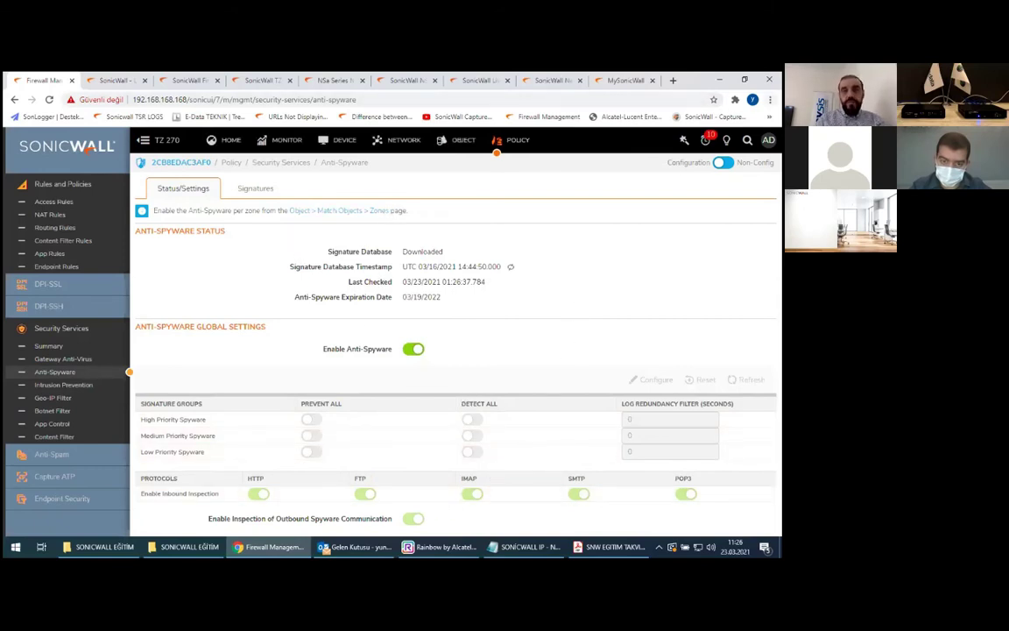
pyautogui.hotkey('alt', 'f')
pyautogui.press('F11')
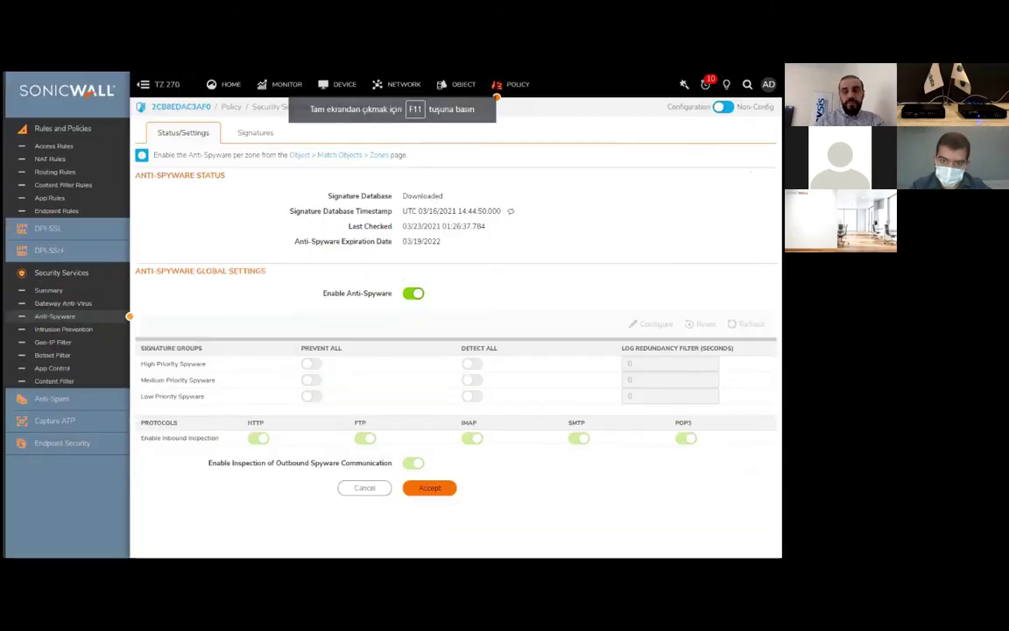
pyautogui.click(428, 487)
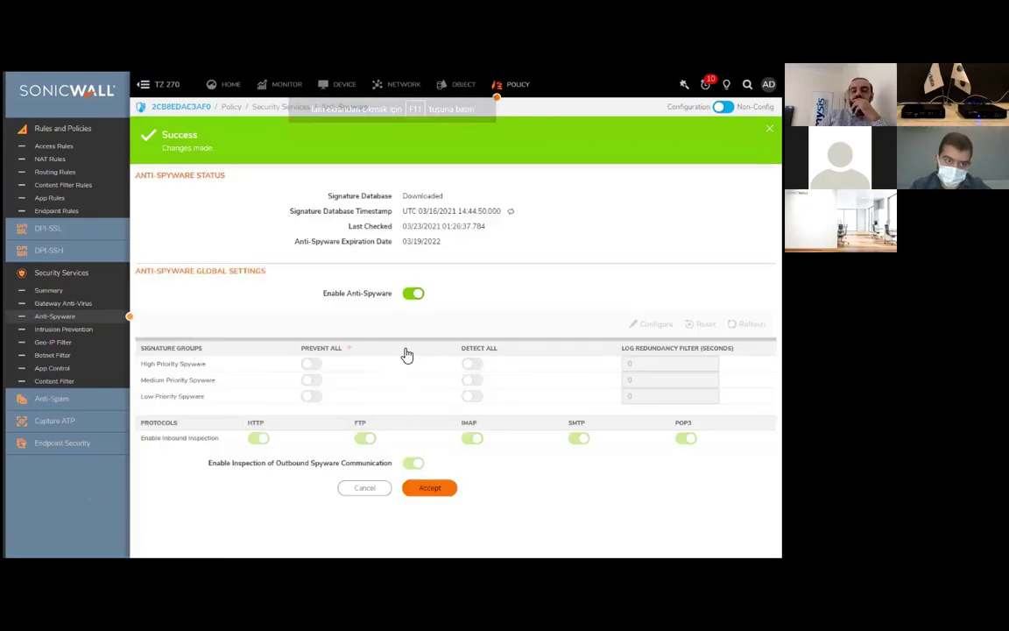
# - Set Prevent All and Detect All for high, medium and low priority spyware and apply
pyautogui.click(311, 364)
pyautogui.click(311, 379)
pyautogui.click(311, 395)
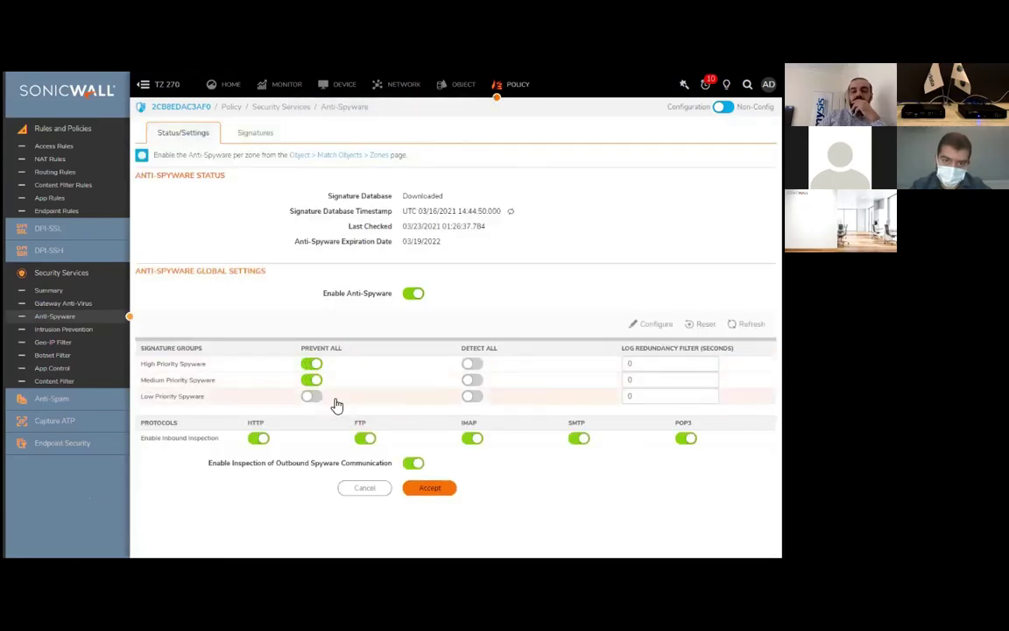
pyautogui.click(471, 363)
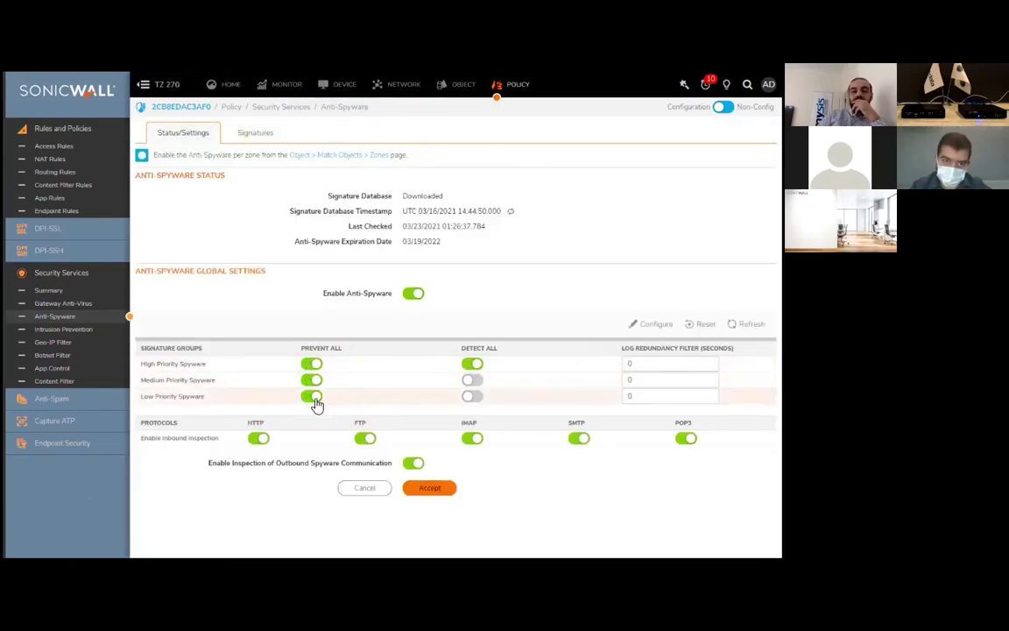
pyautogui.click(471, 380)
pyautogui.click(472, 396)
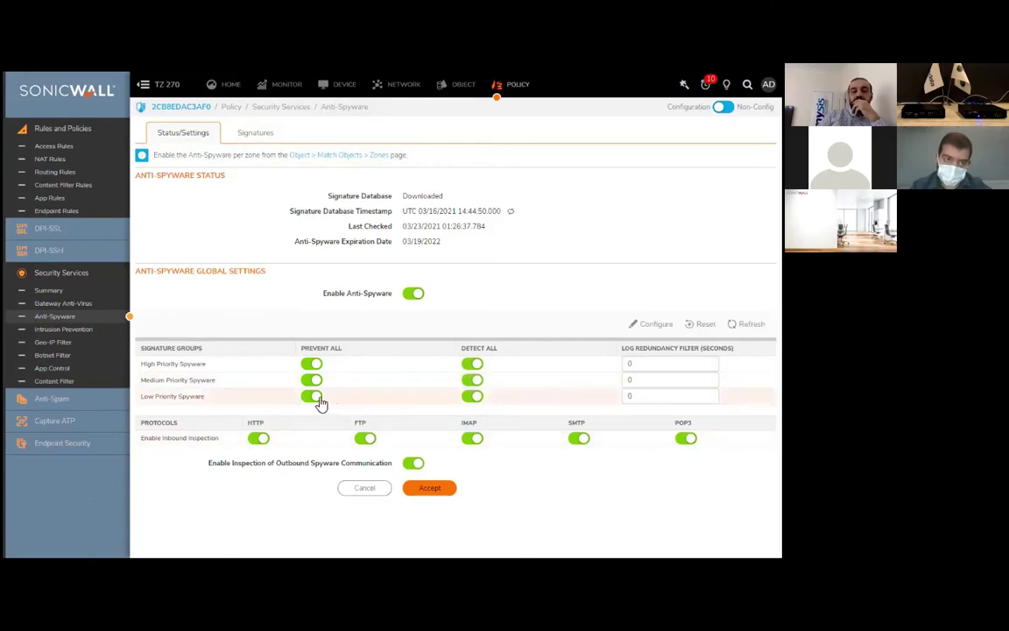
pyautogui.click(431, 488)
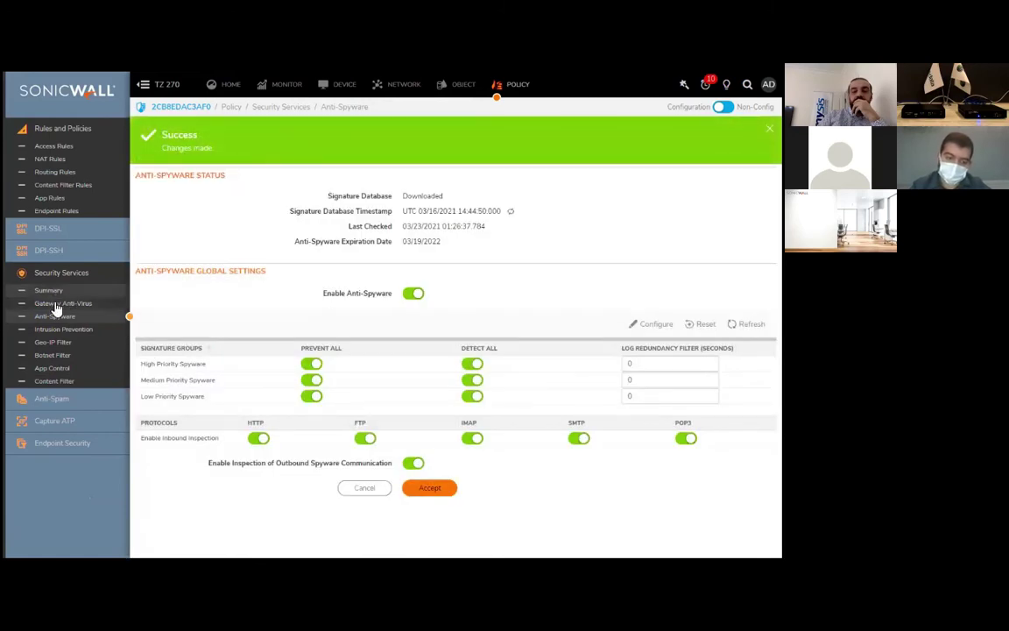
# - Apply the Gateway Anti-Virus settings and bring up the Geo-IP Filter page
pyautogui.click(55, 304)
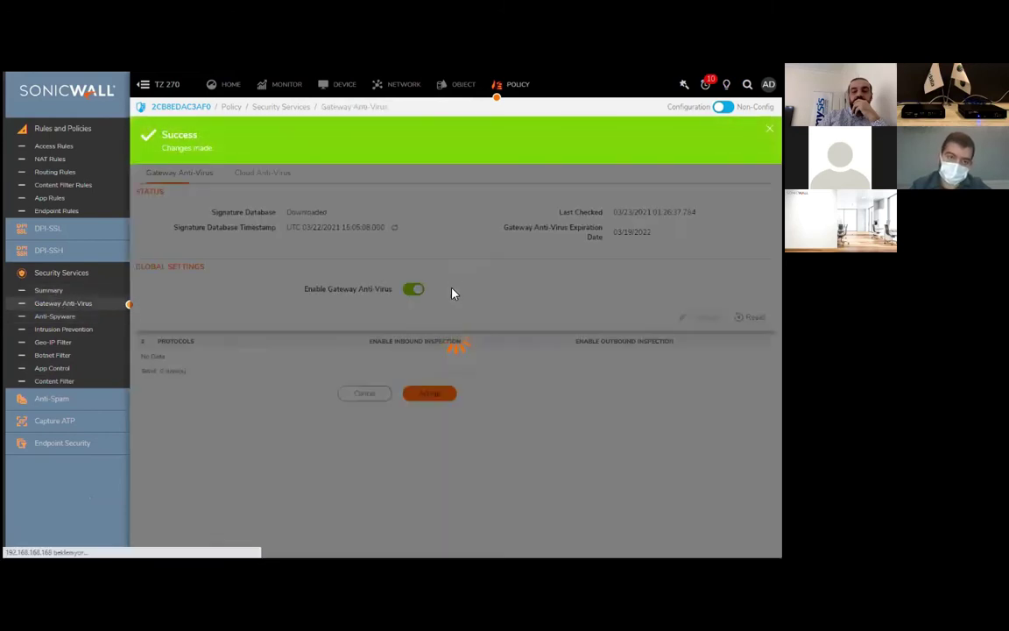
pyautogui.click(428, 486)
pyautogui.click(60, 343)
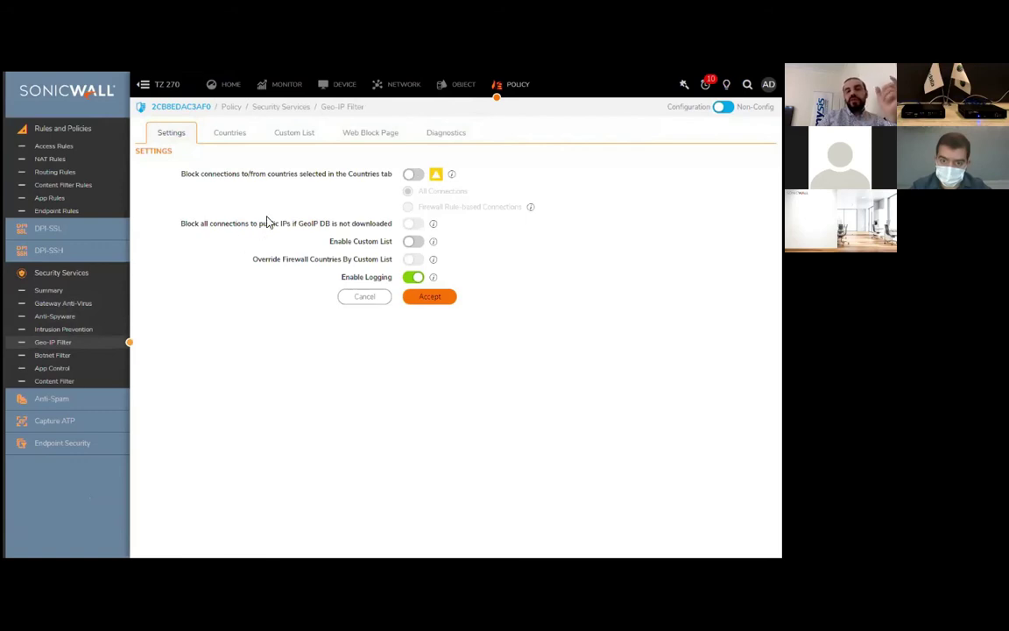
# - Enable Geo-IP blocking of selected countries for all connections and view the country lists
pyautogui.click(414, 175)
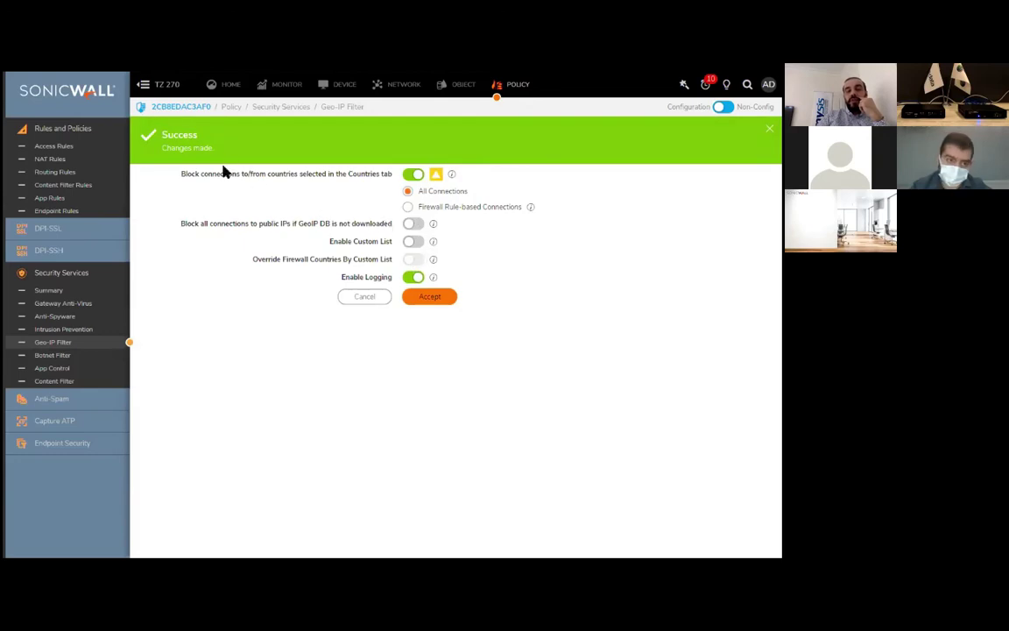
pyautogui.click(228, 135)
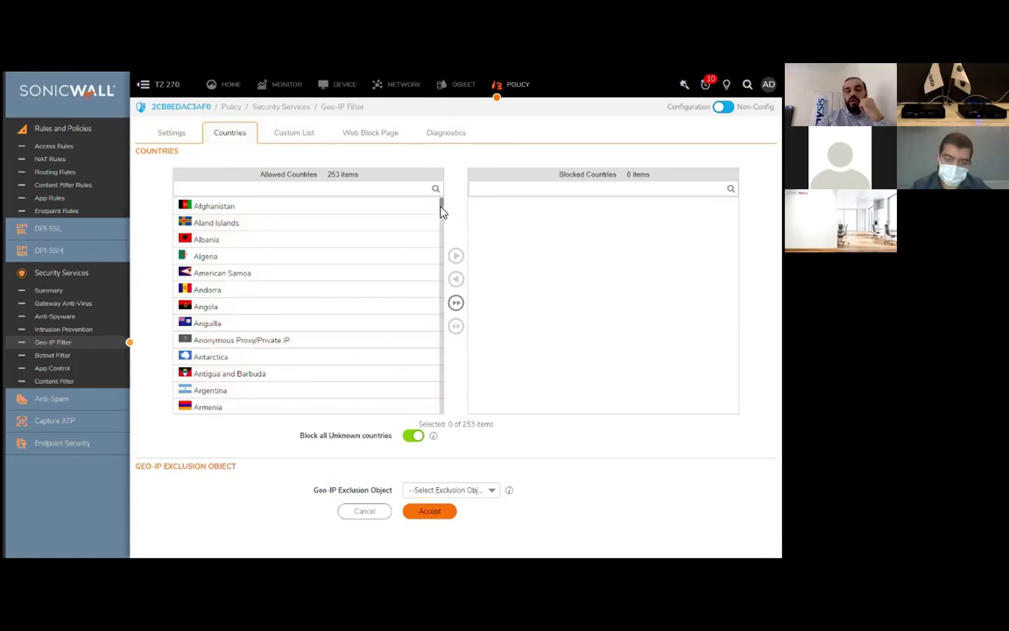
# - Search the allowed countries for China and move it to the blocked list
pyautogui.scroll(-8, 444, 216)
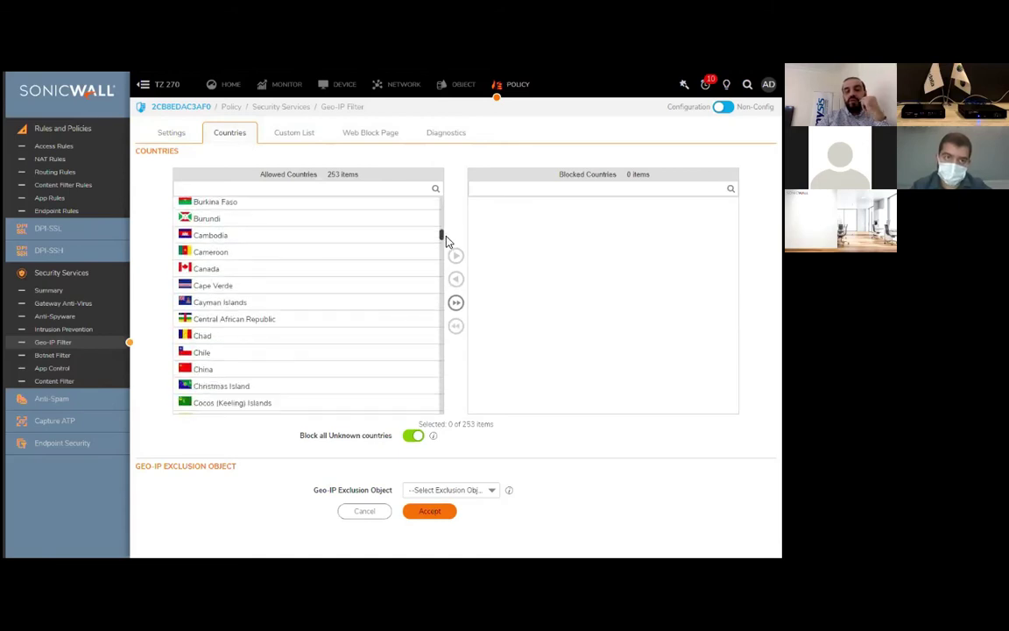
pyautogui.moveTo(446, 241); pyautogui.dragTo(445, 251)
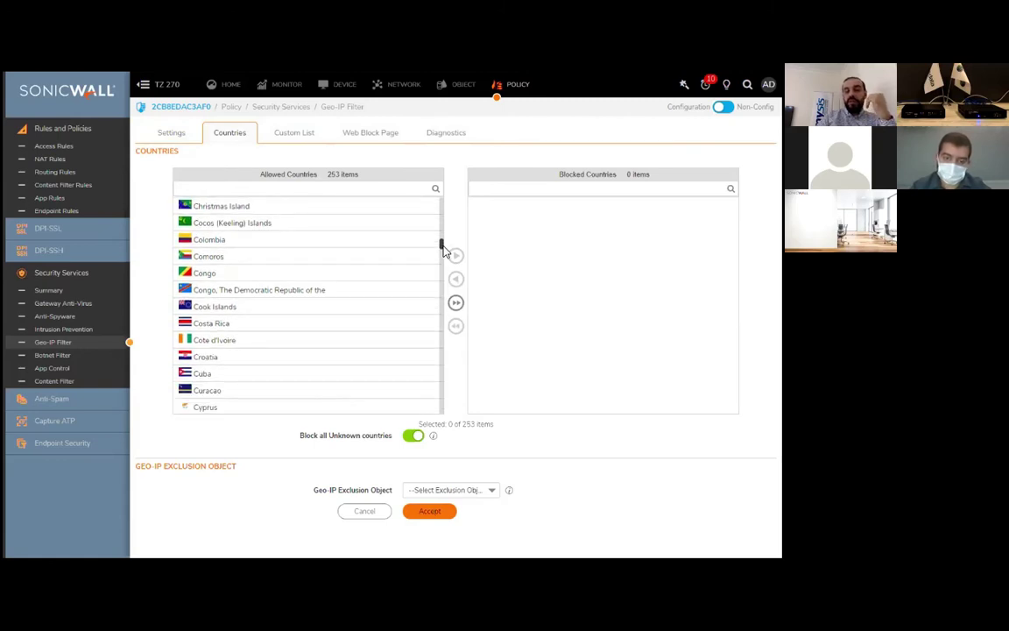
pyautogui.scroll(-1, 444, 249)
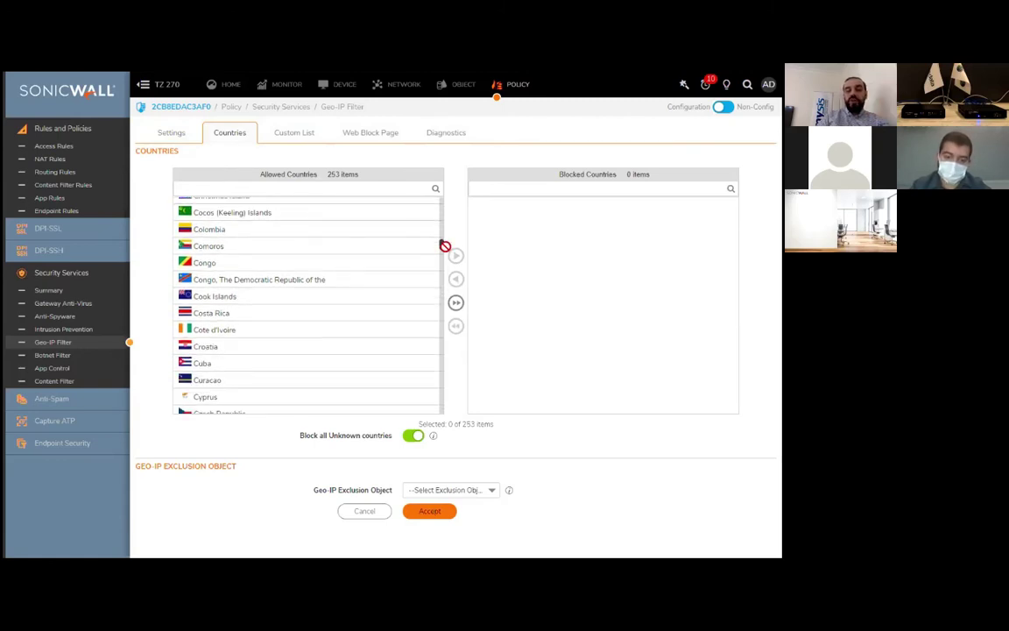
pyautogui.moveTo(445, 246); pyautogui.dragTo(446, 255)
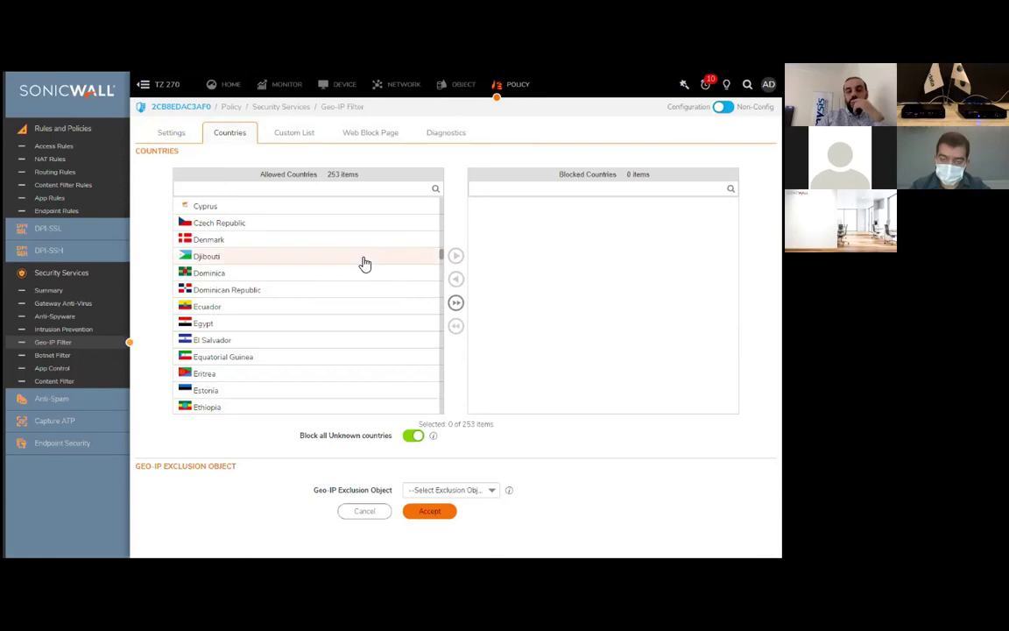
pyautogui.click(334, 190)
pyautogui.write('chine')
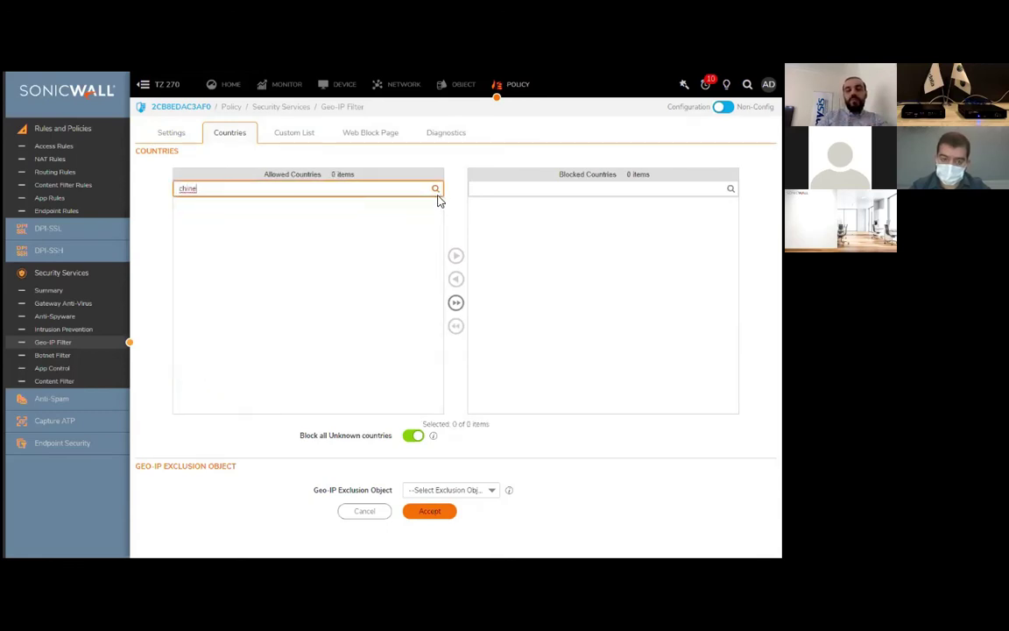
pyautogui.press('BackSpace')
pyautogui.click(343, 208)
pyautogui.click(456, 257)
# - Search for 'russ', move Russian Federation to the blocked list, and accept
pyautogui.doubleClick(317, 190)
pyautogui.write('russ')
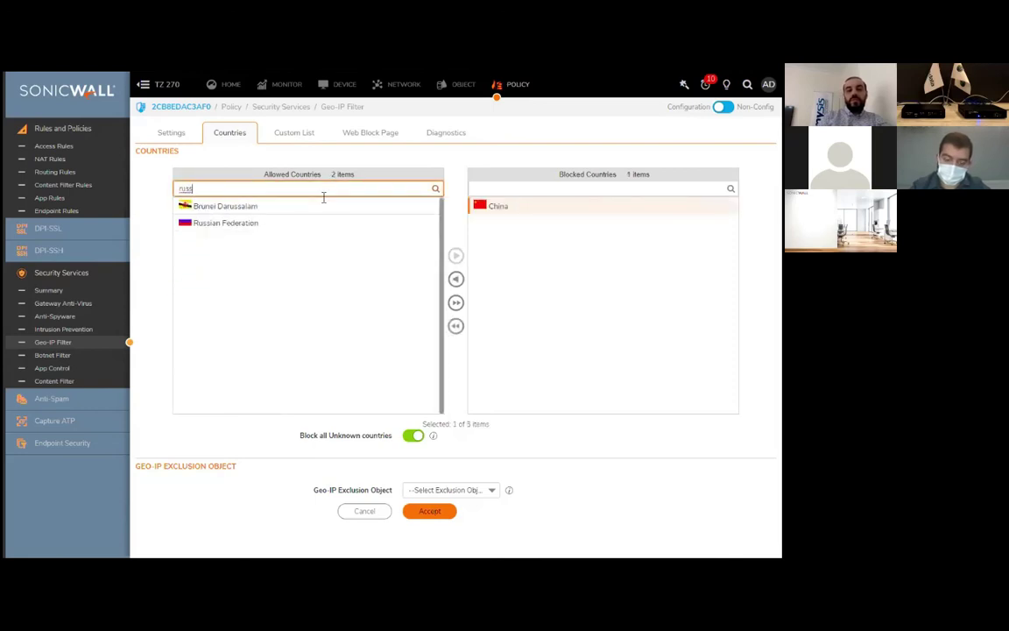
pyautogui.click(298, 230)
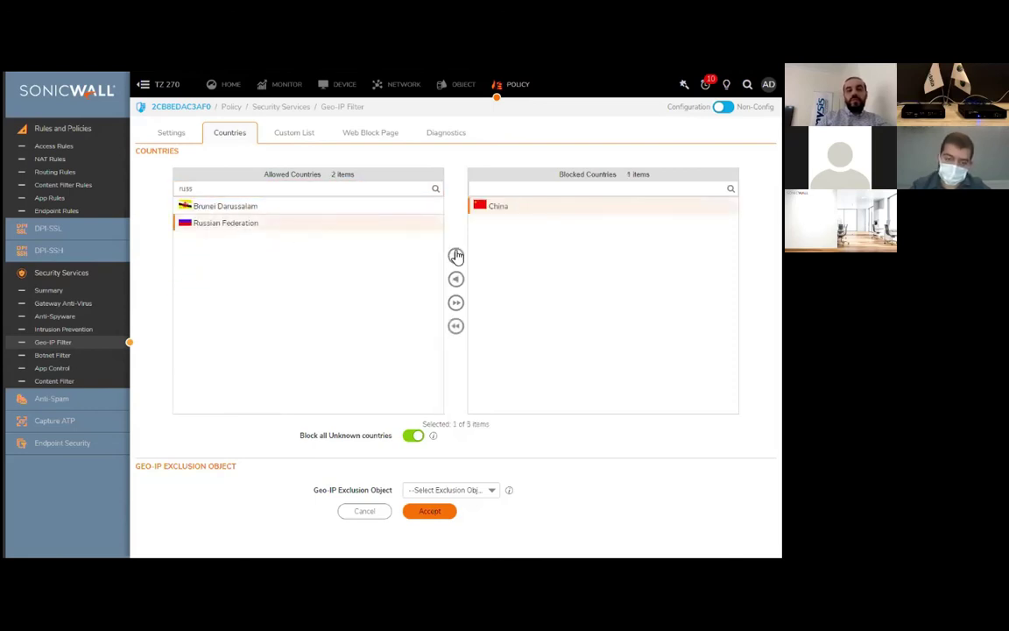
pyautogui.click(456, 255)
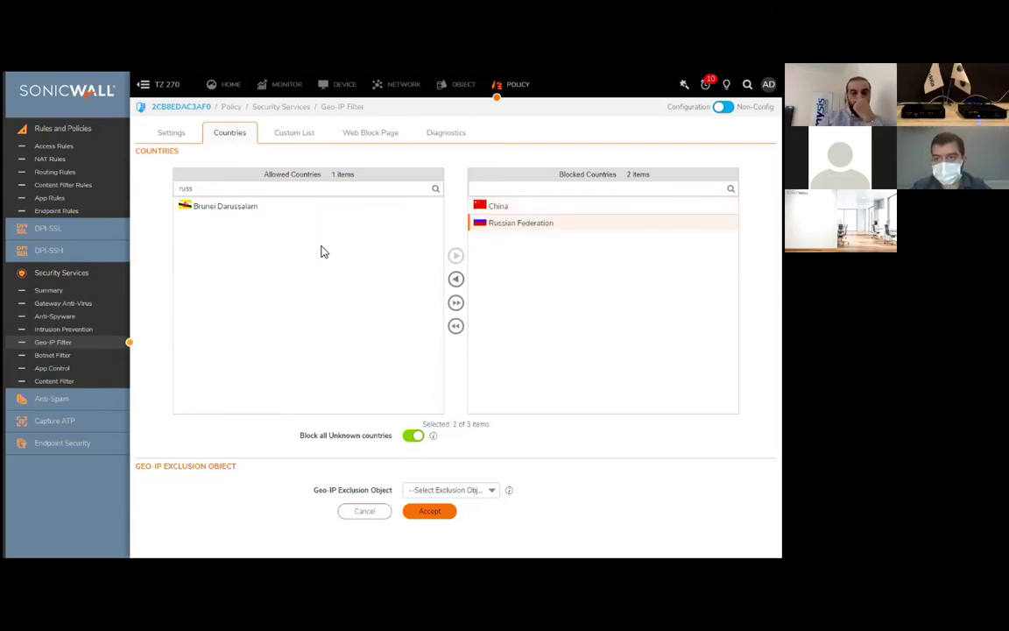
pyautogui.click(431, 512)
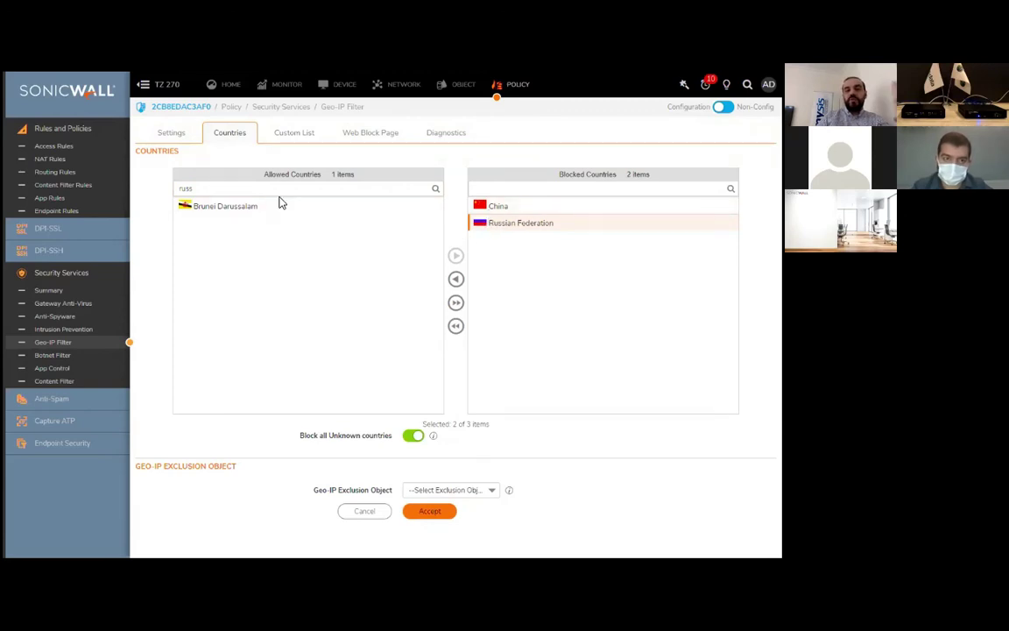
# - Check the Geo-IP custom list, then enable and save Botnet Command and Control server blocking
pyautogui.click(290, 144)
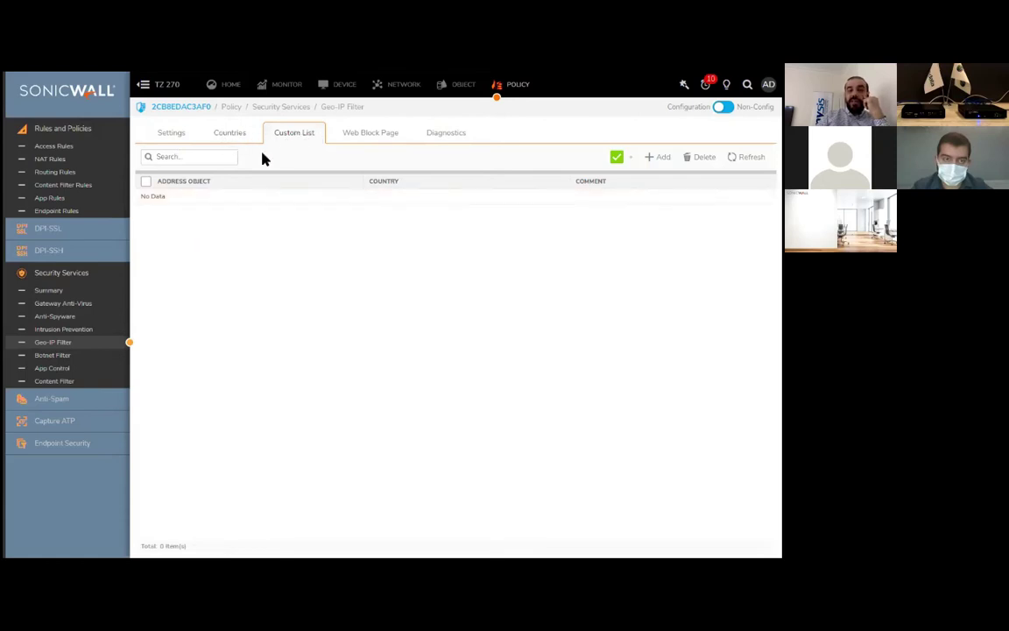
pyautogui.click(53, 355)
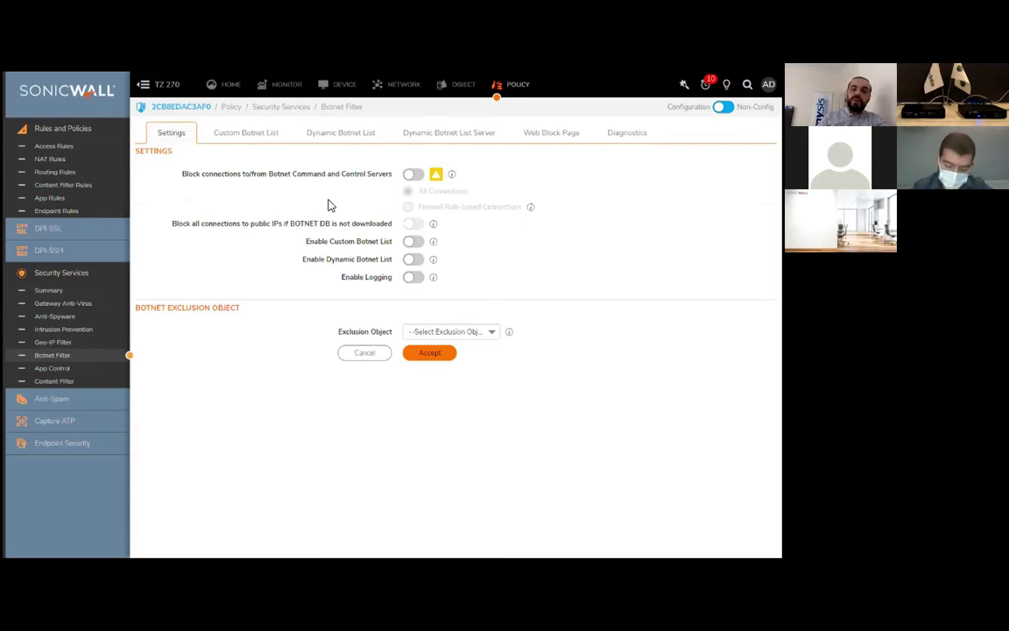
pyautogui.click(413, 174)
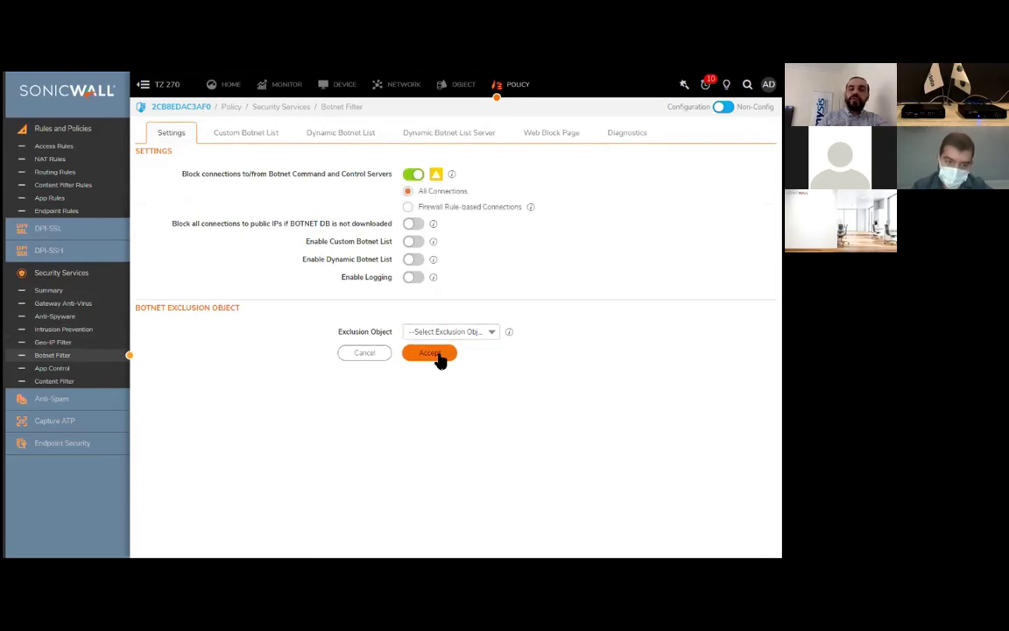
pyautogui.click(437, 354)
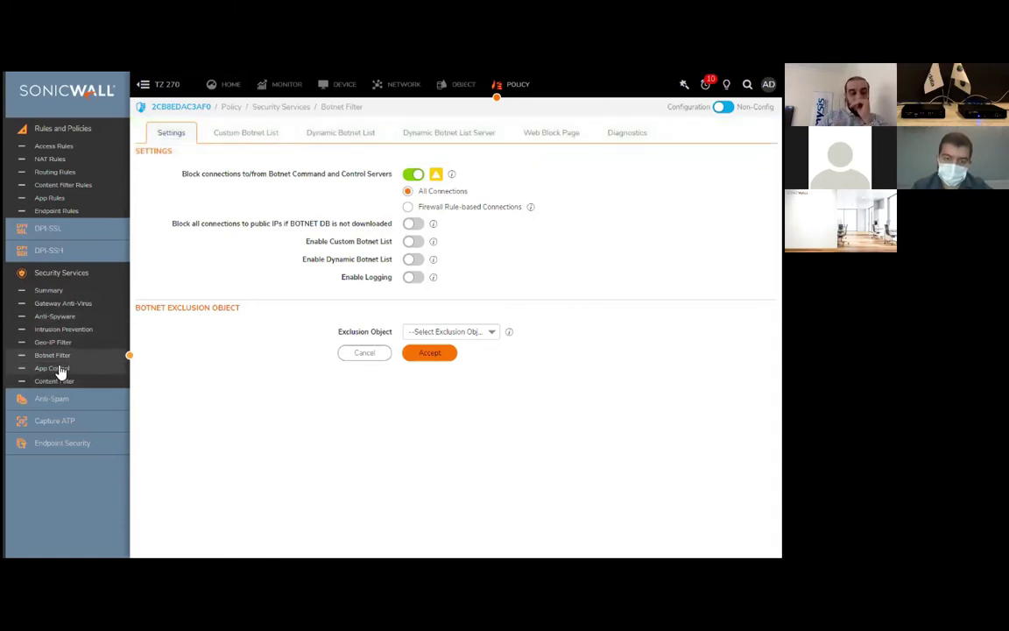
# - Enable App Control with all-apps logging left off, save it, then view Content Filter settings
pyautogui.click(84, 369)
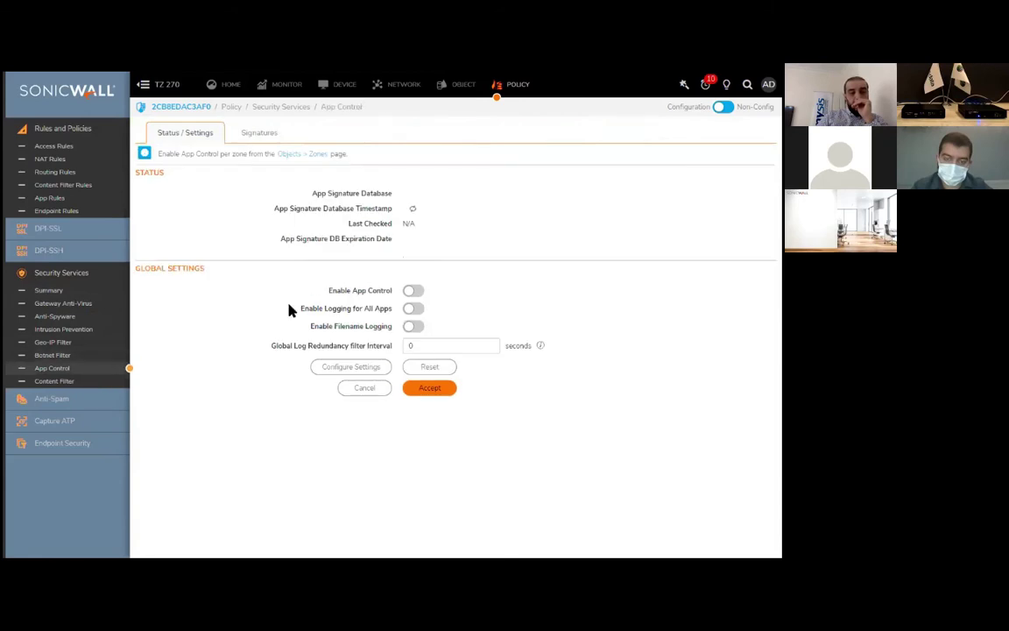
pyautogui.click(418, 292)
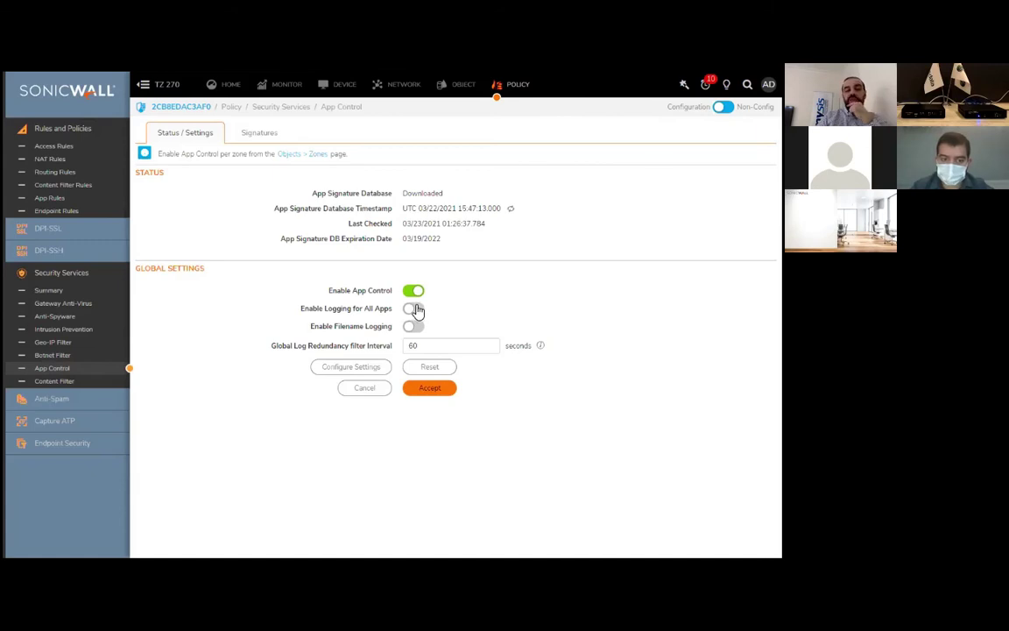
pyautogui.click(415, 311)
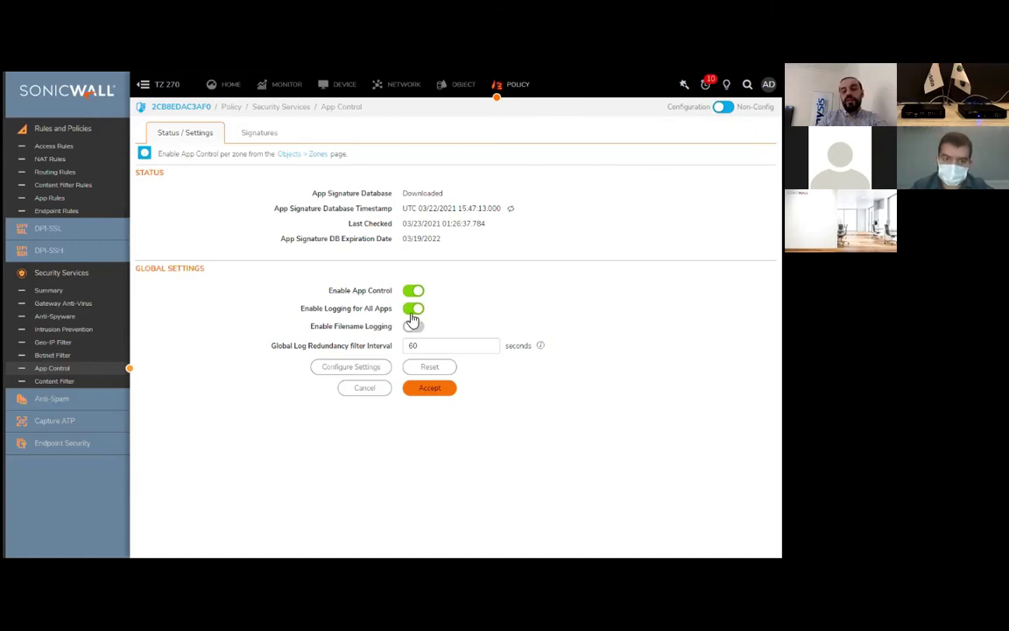
pyautogui.click(412, 314)
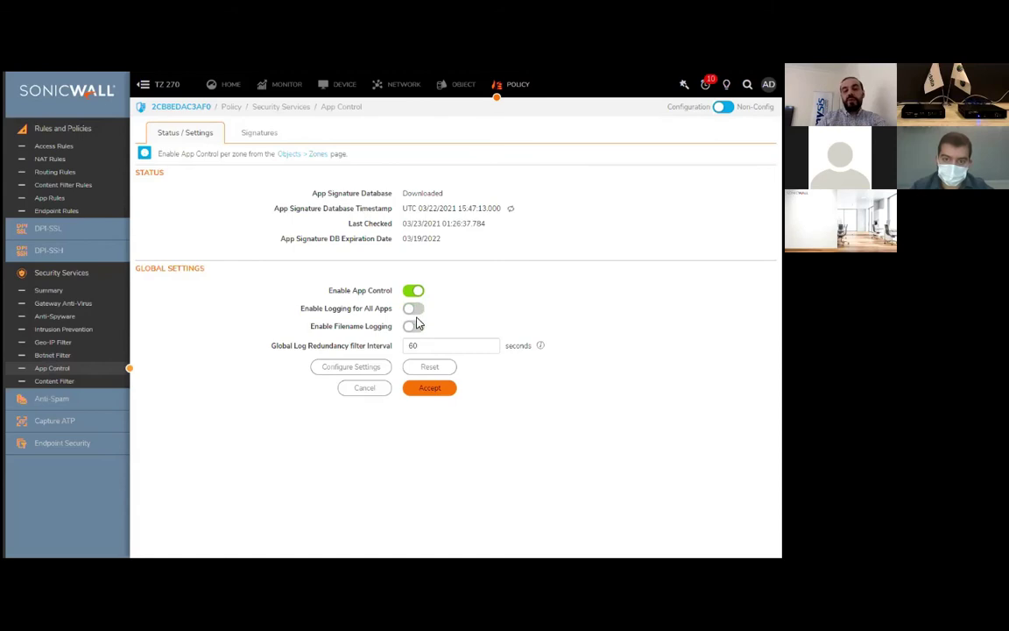
pyautogui.click(431, 389)
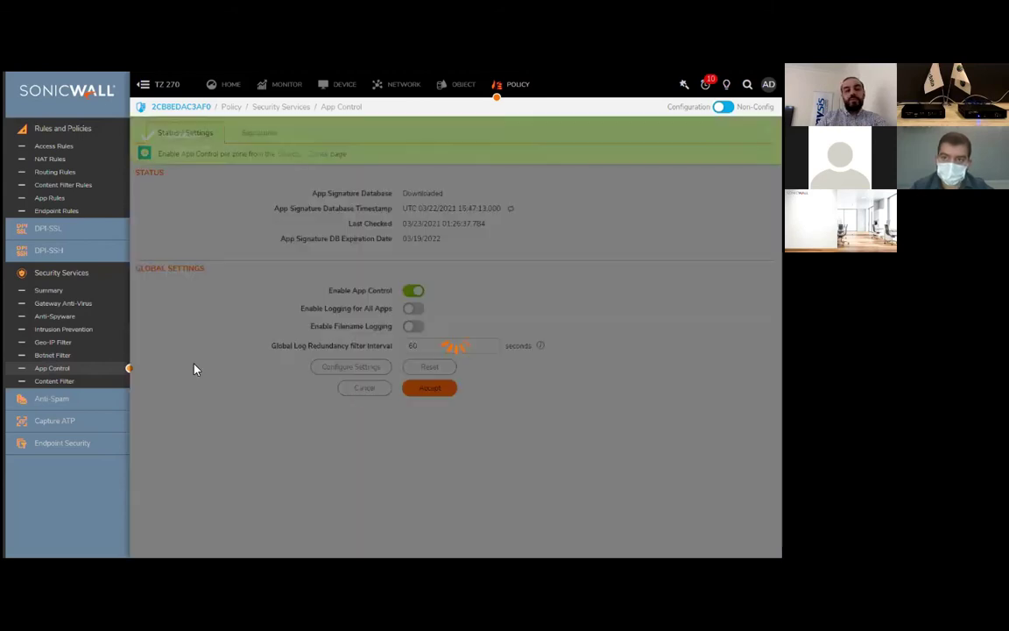
pyautogui.click(72, 383)
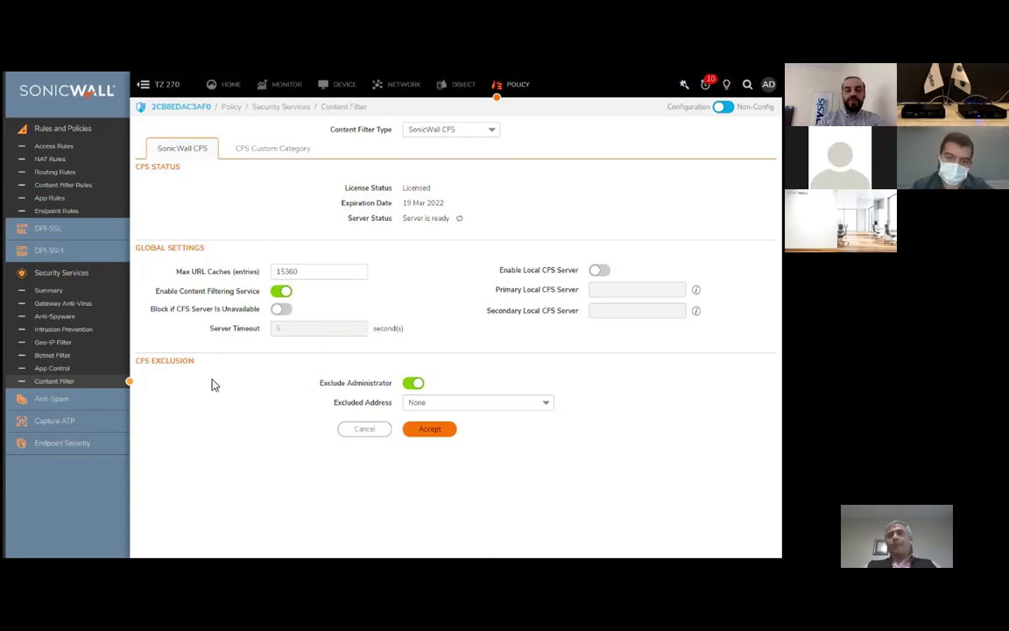
# - Open the Capture ATP settings and follow the banner link to the Licenses page
pyautogui.click(69, 422)
pyautogui.click(53, 439)
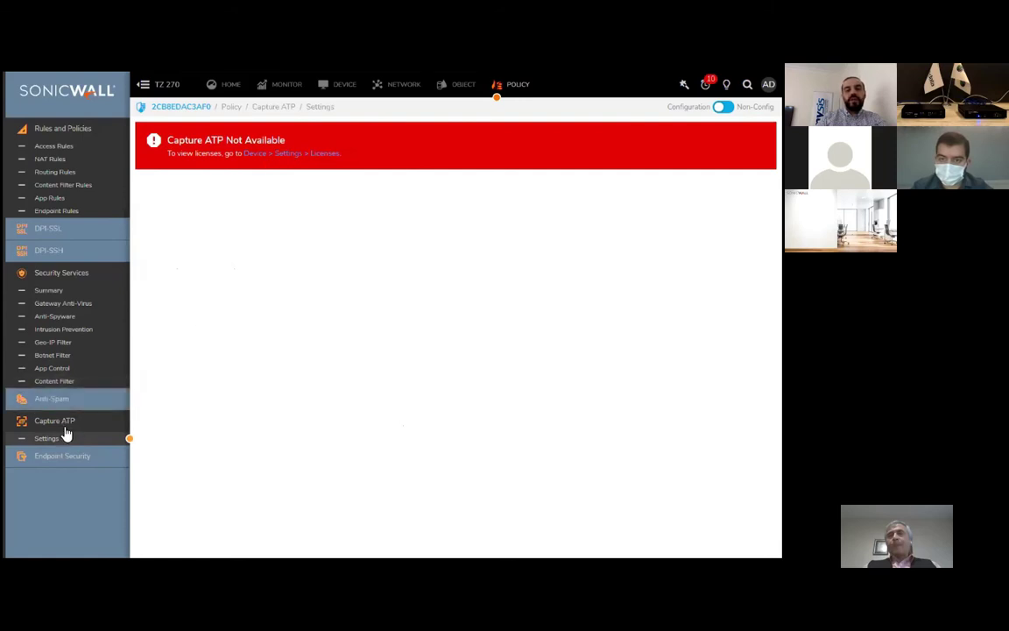
pyautogui.click(263, 155)
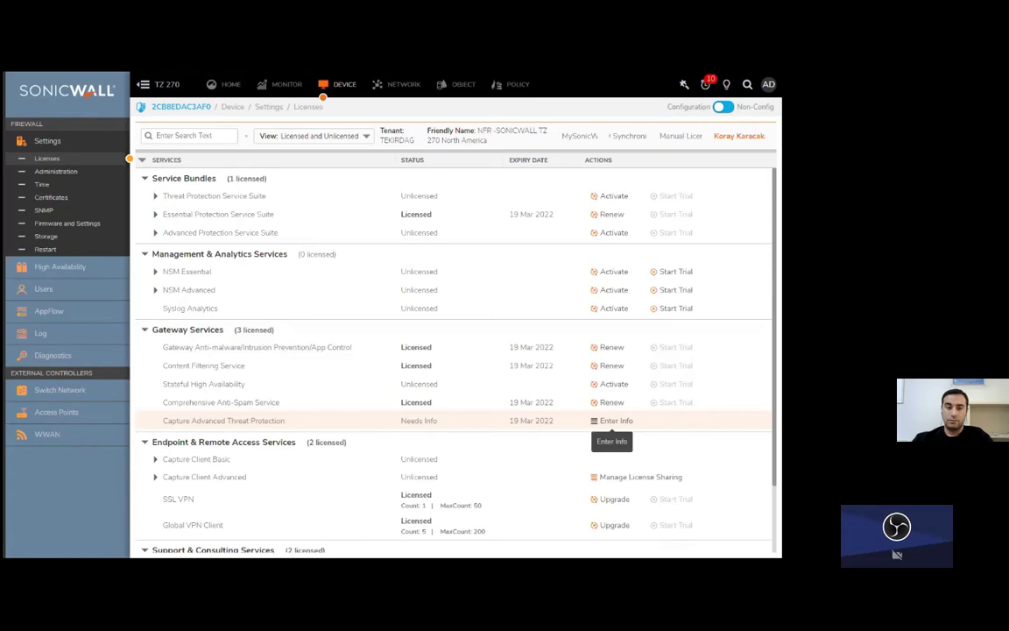
# - Register Capture ATP with the Frankfurt, Europe data center and return to its policy settings
pyautogui.click(616, 420)
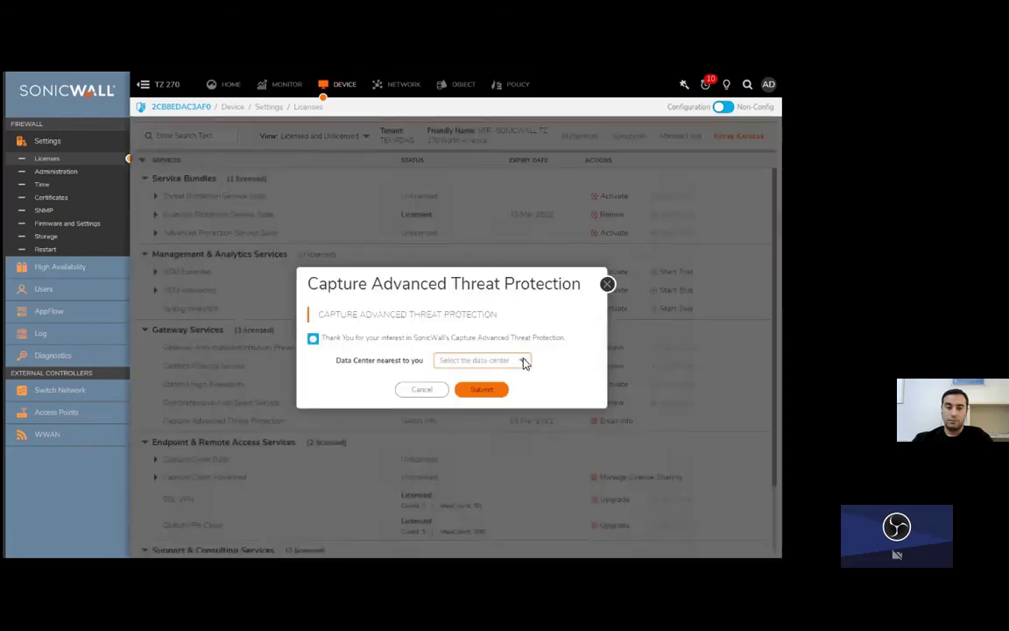
pyautogui.click(523, 360)
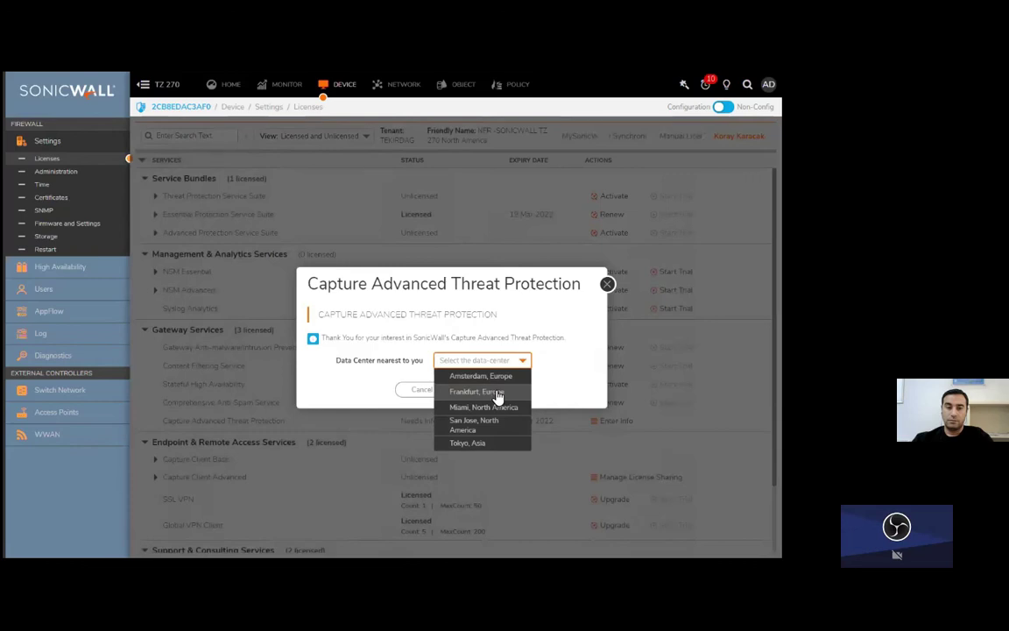
pyautogui.click(496, 394)
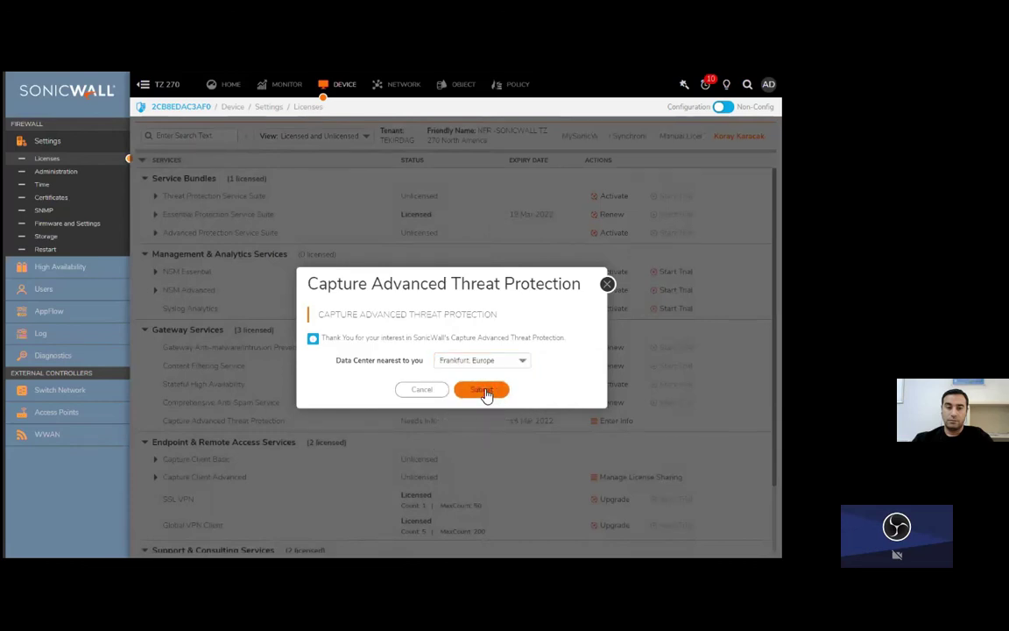
pyautogui.click(484, 391)
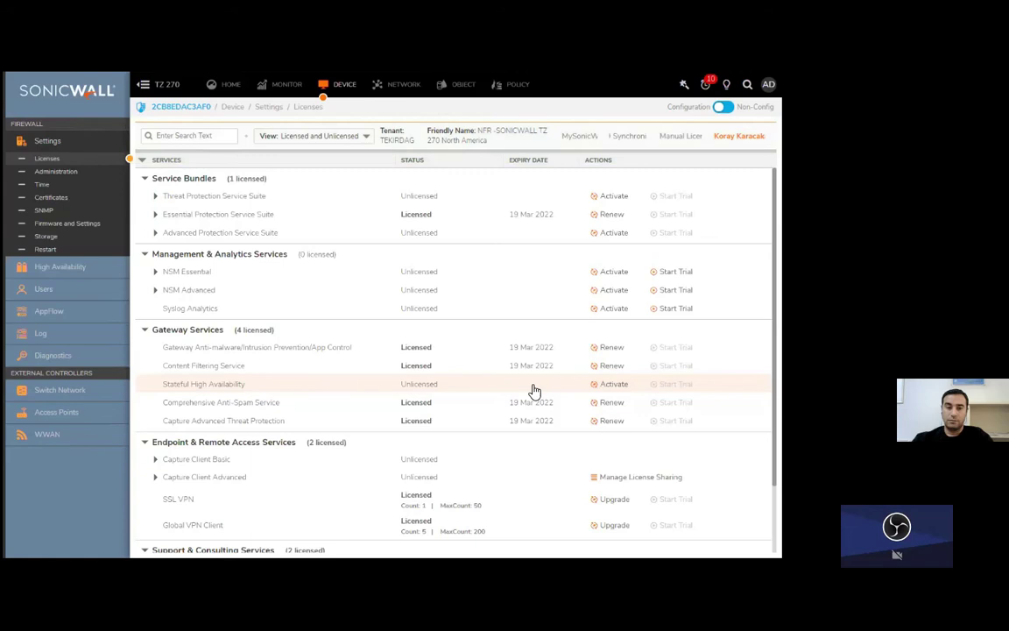
pyautogui.click(516, 87)
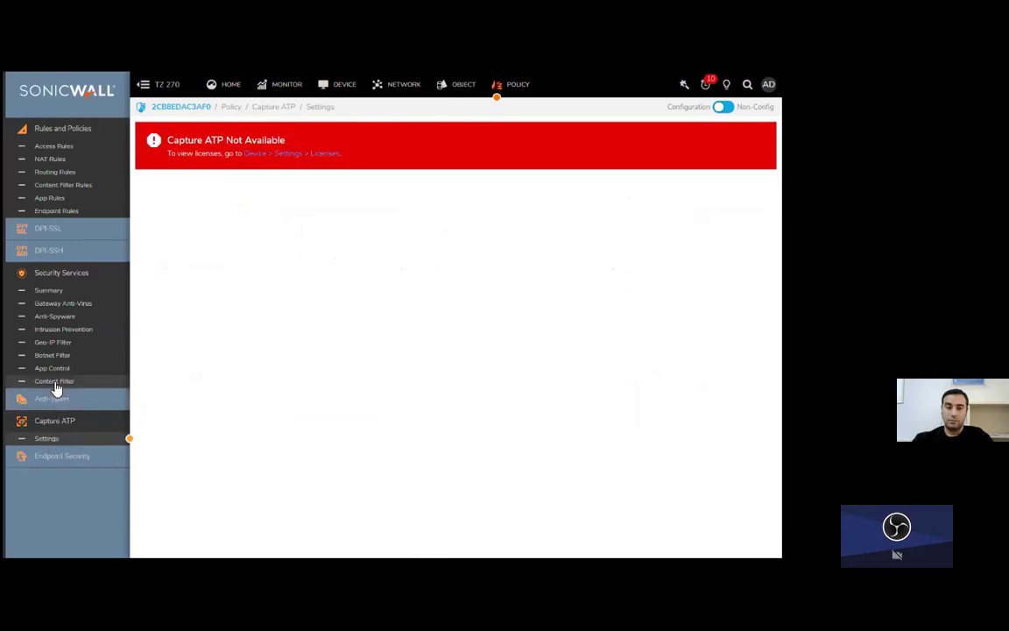
# - Follow the Capture ATP banner to the Licenses page and confirm Capture ATP is licensed until 19 Mar 2022
pyautogui.click(312, 153)
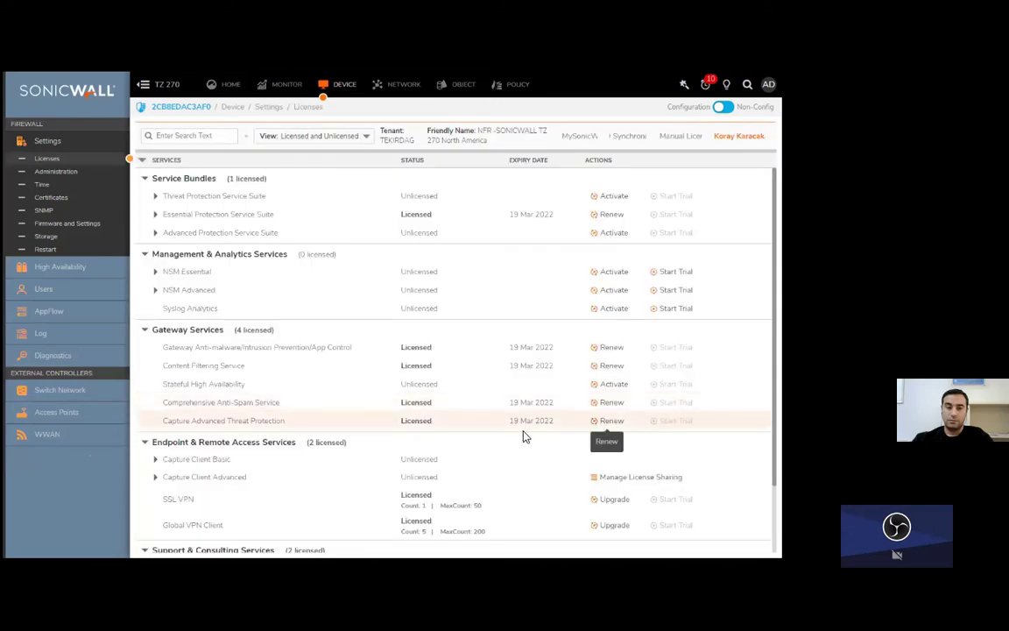
pyautogui.scroll(-1, 474, 443)
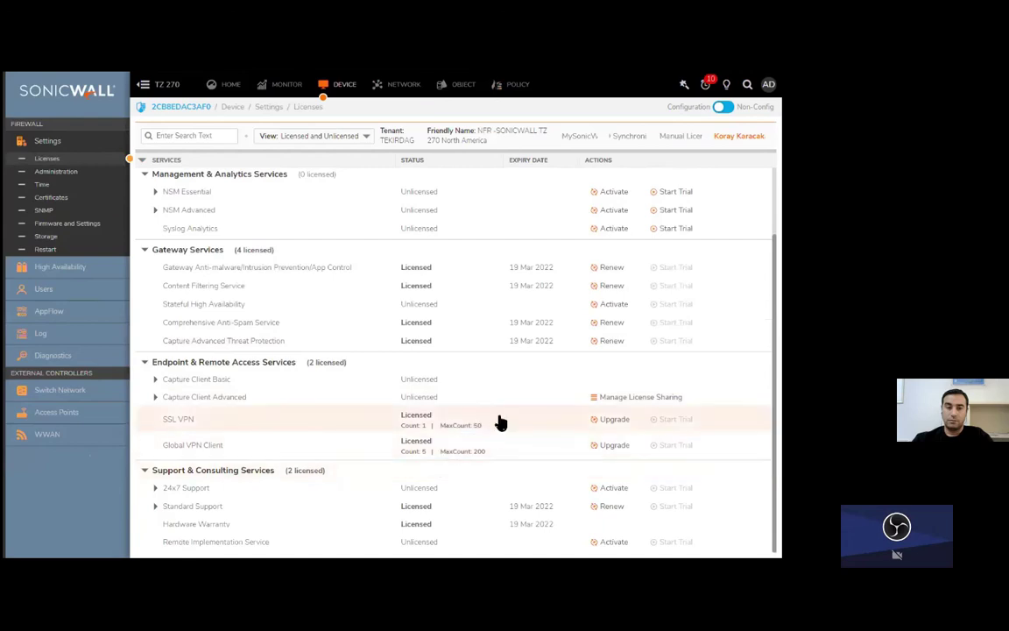
pyautogui.click(510, 91)
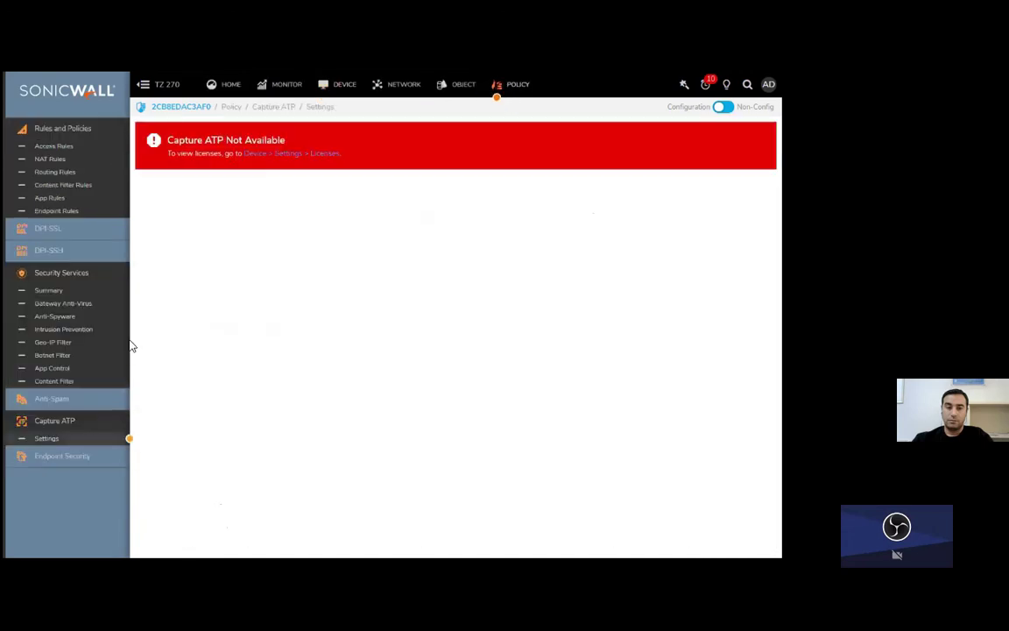
pyautogui.click(51, 400)
pyautogui.click(53, 418)
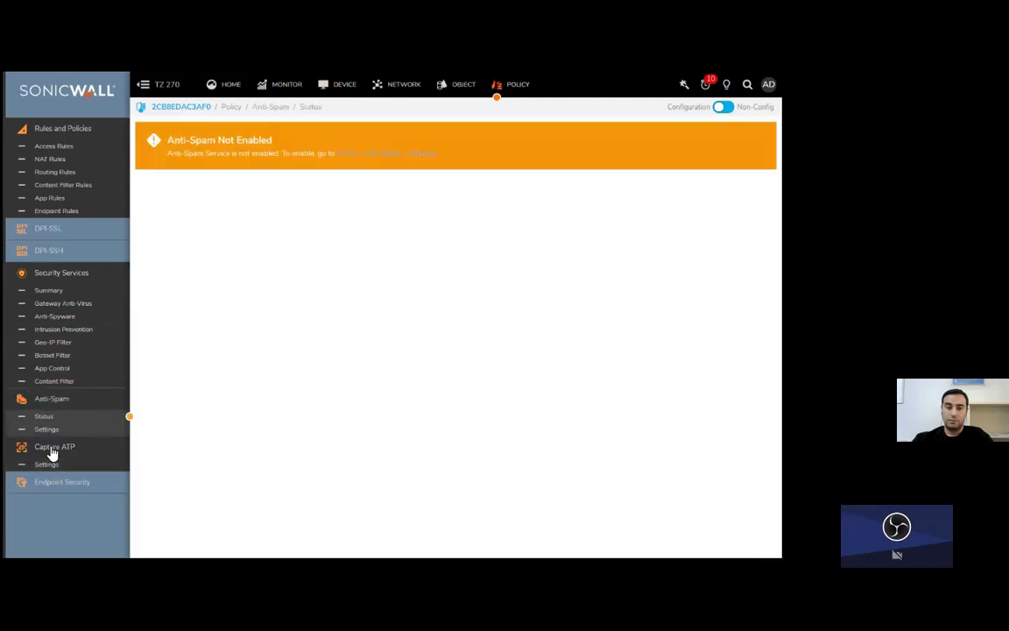
pyautogui.click(51, 450)
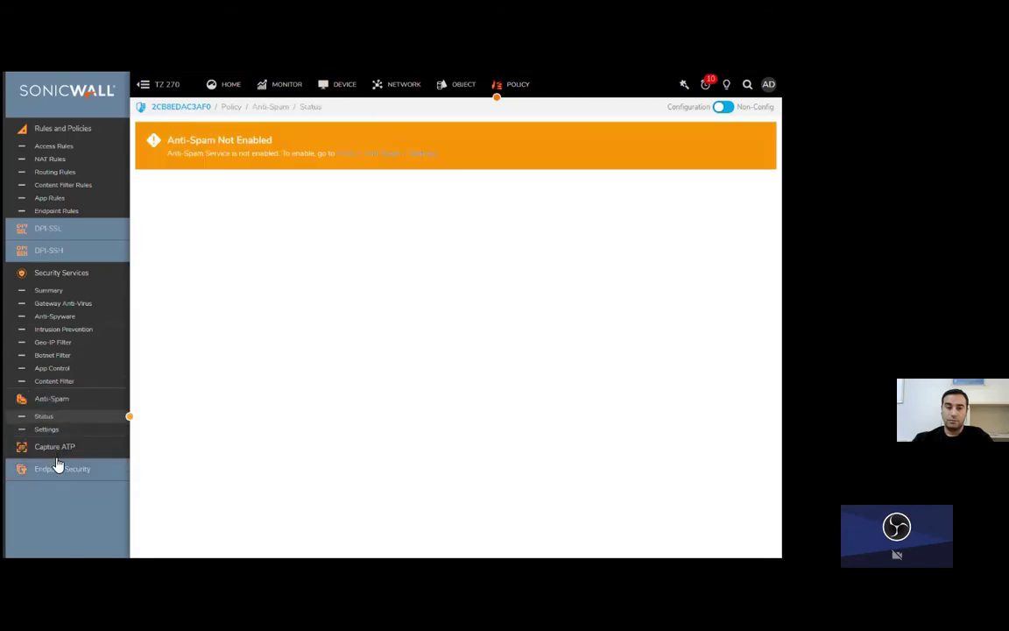
pyautogui.click(53, 452)
pyautogui.click(55, 465)
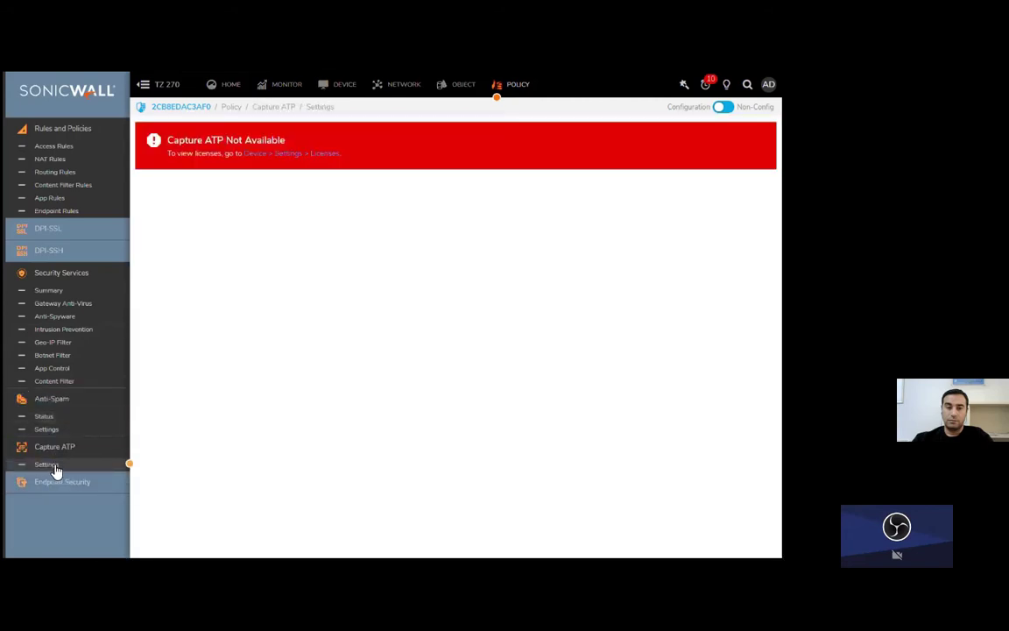
pyautogui.click(268, 154)
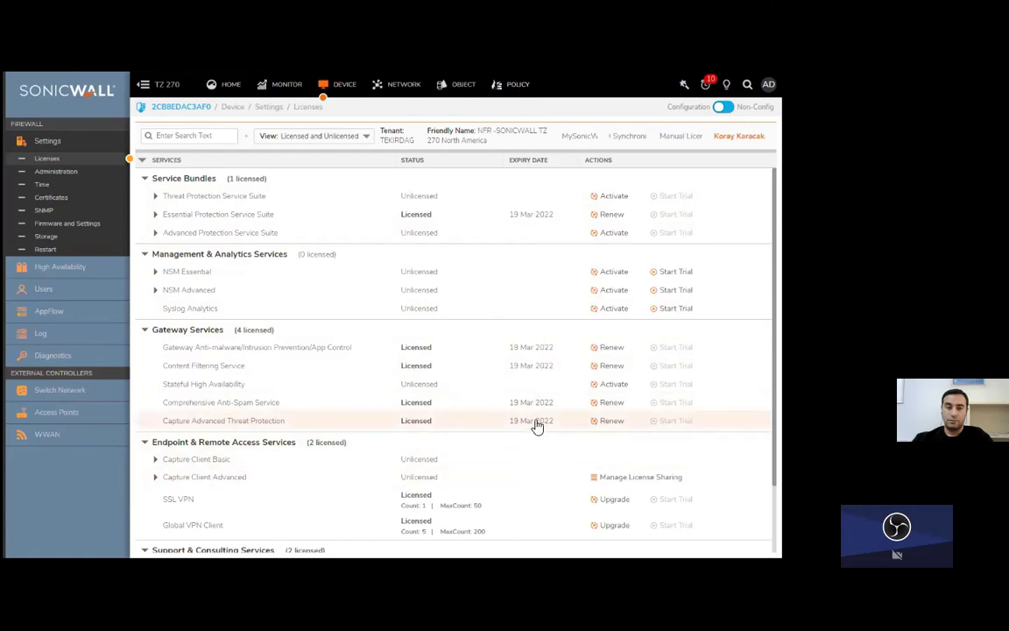
# - Go back to the Licenses page and synchronize the licences with the licensing service
pyautogui.click(517, 85)
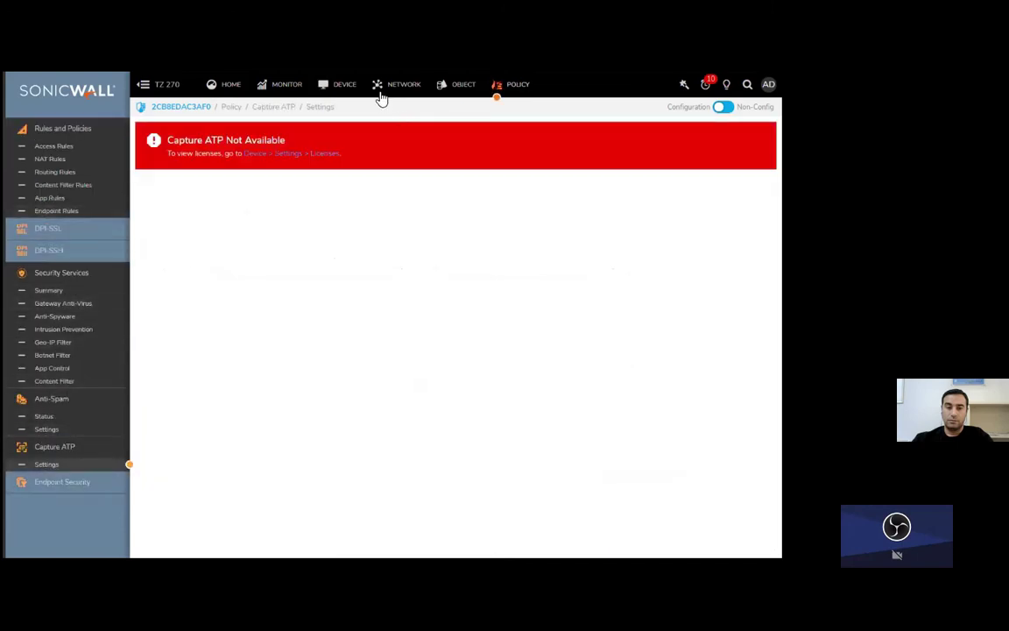
pyautogui.click(346, 88)
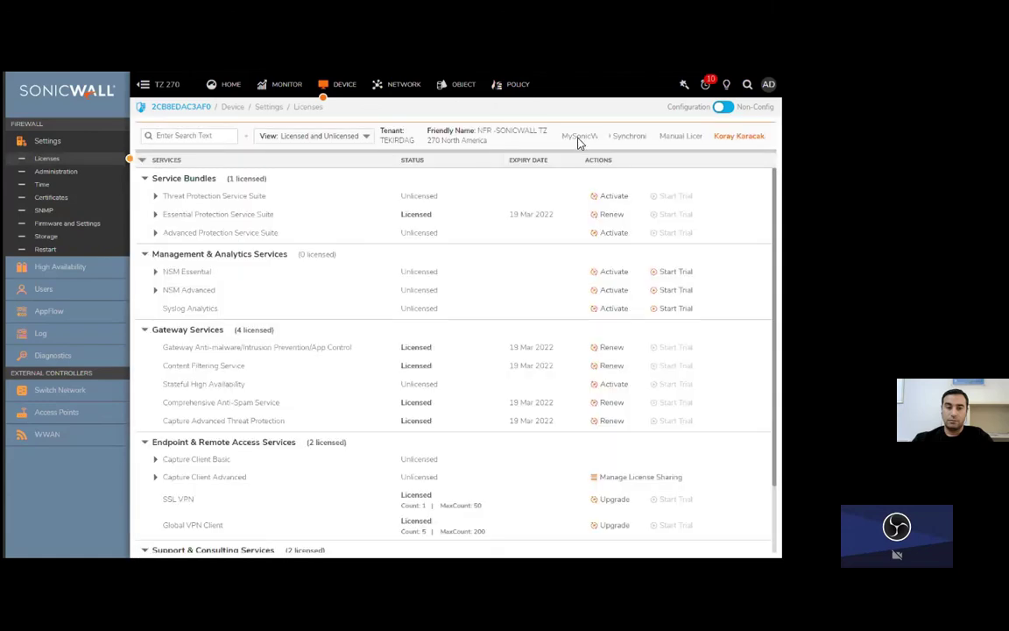
pyautogui.click(578, 137)
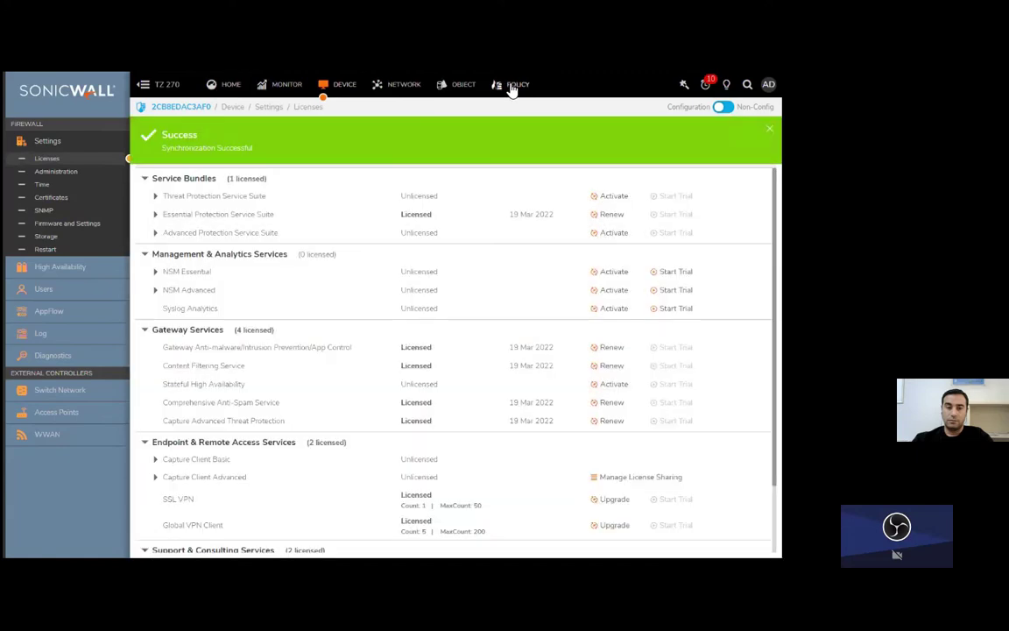
# - Recheck the Capture ATP settings page, then follow its banner link back to Licenses
pyautogui.click(515, 85)
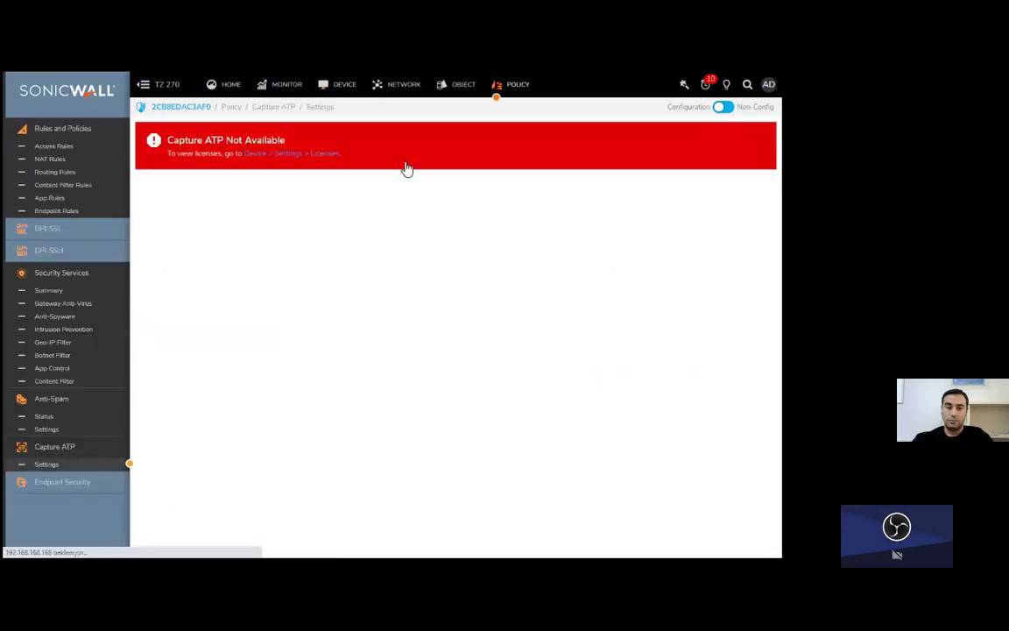
pyautogui.click(49, 429)
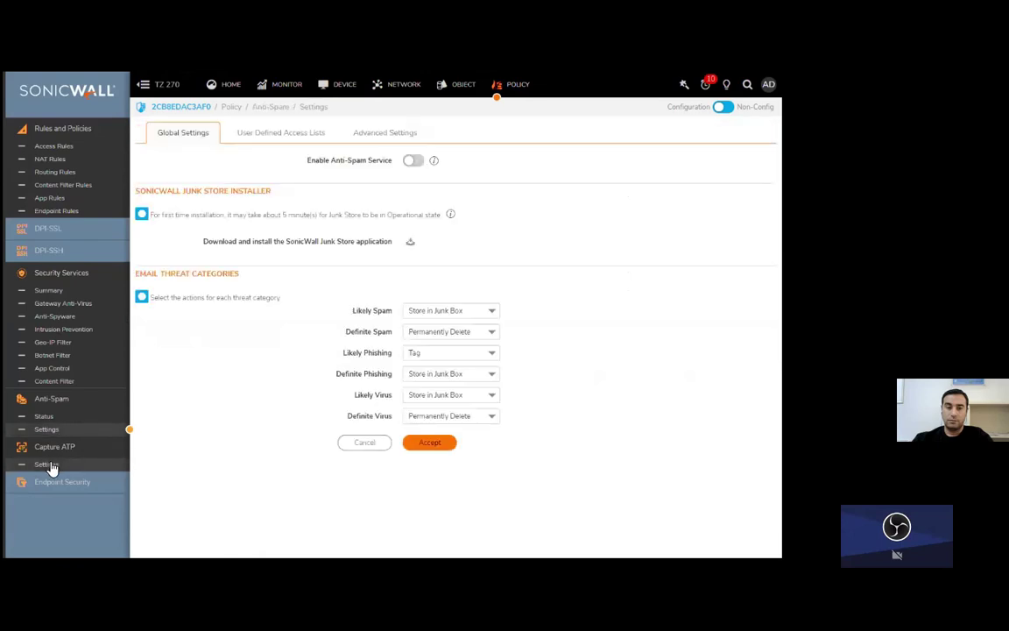
pyautogui.click(49, 466)
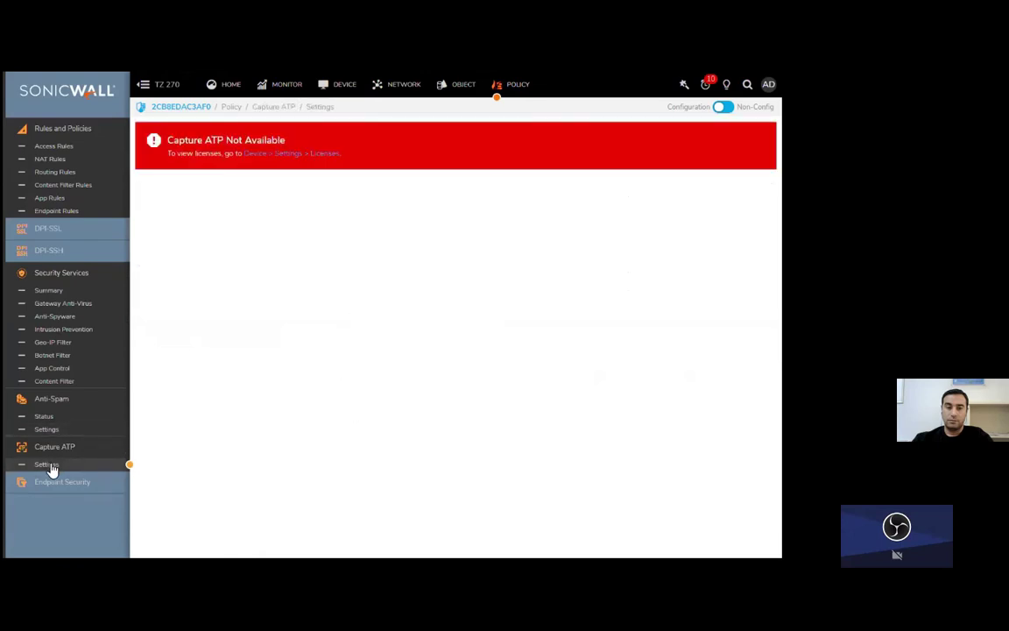
pyautogui.click(294, 157)
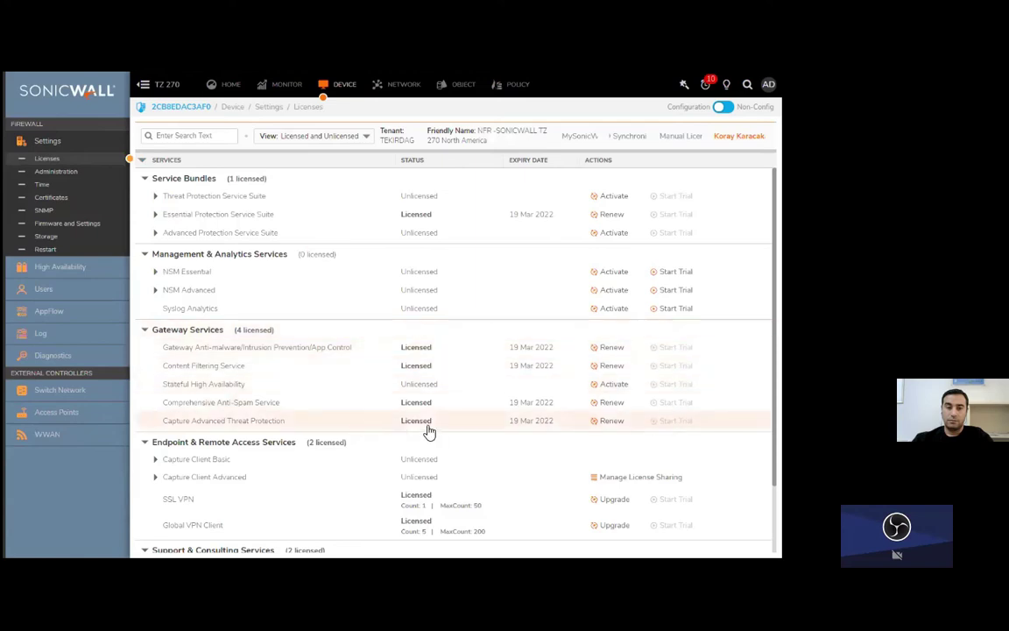
# - Synchronize the licences once more on the Licenses page
pyautogui.scroll(-2, 525, 441)
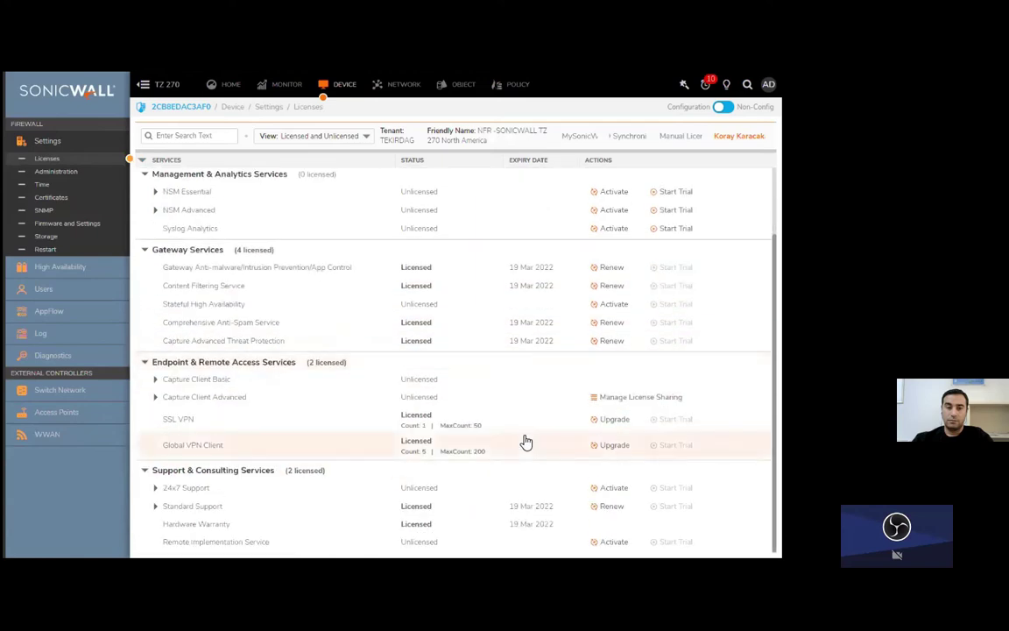
pyautogui.scroll(2, 556, 223)
pyautogui.click(629, 136)
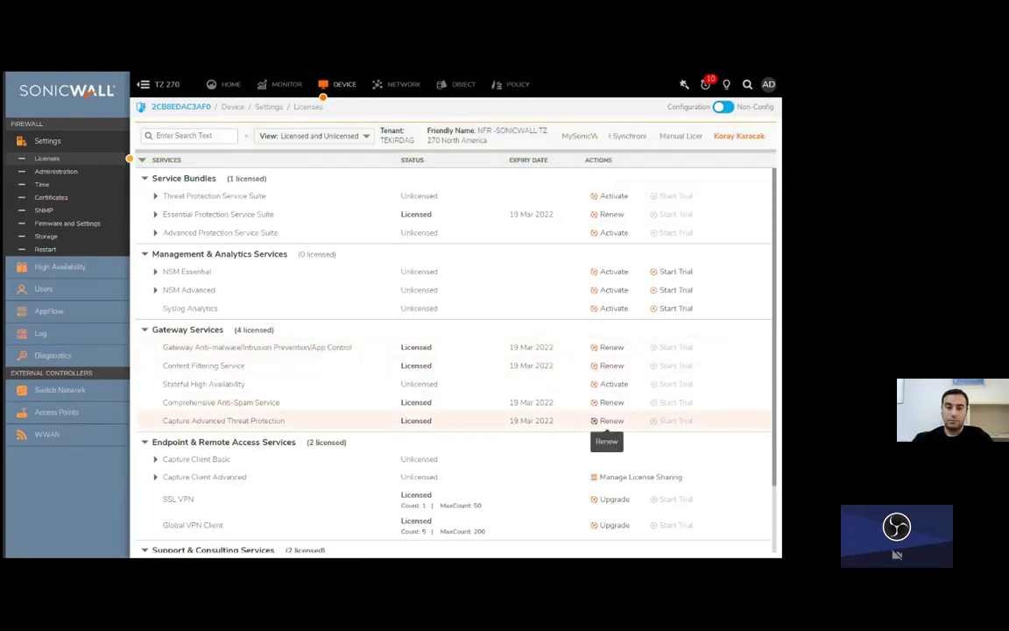
# - Recheck Capture ATP settings, then switch on Enable Anti-Spyware on the Anti-Spyware page
pyautogui.click(519, 86)
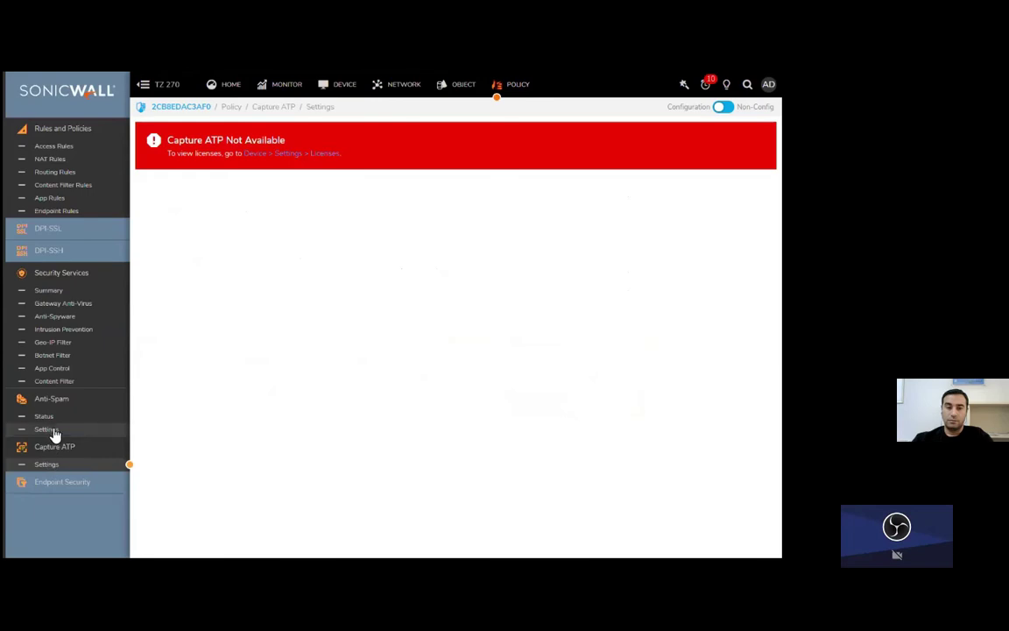
pyautogui.click(50, 431)
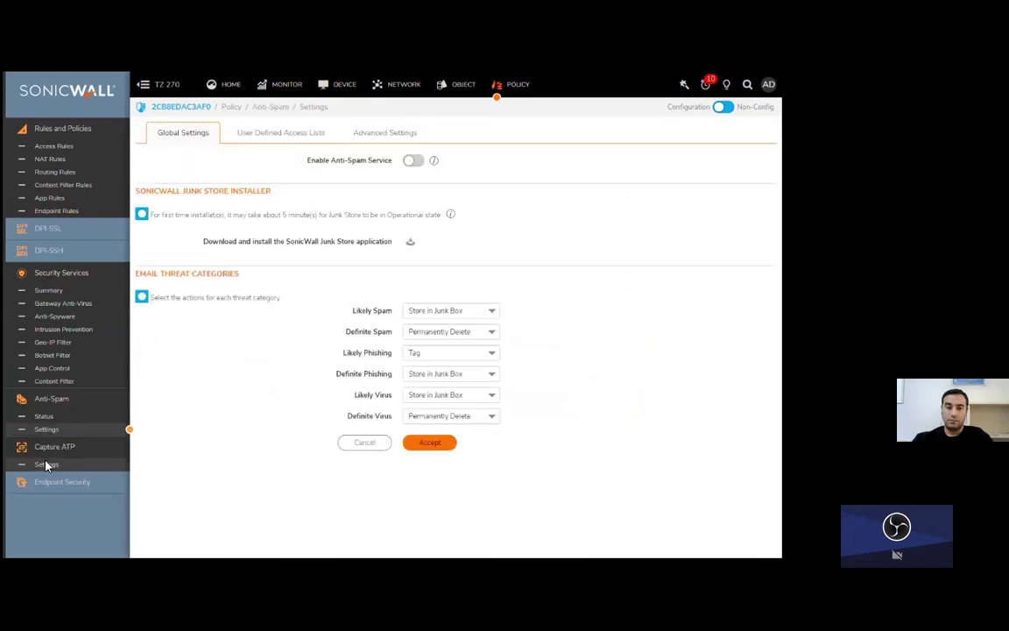
pyautogui.click(47, 464)
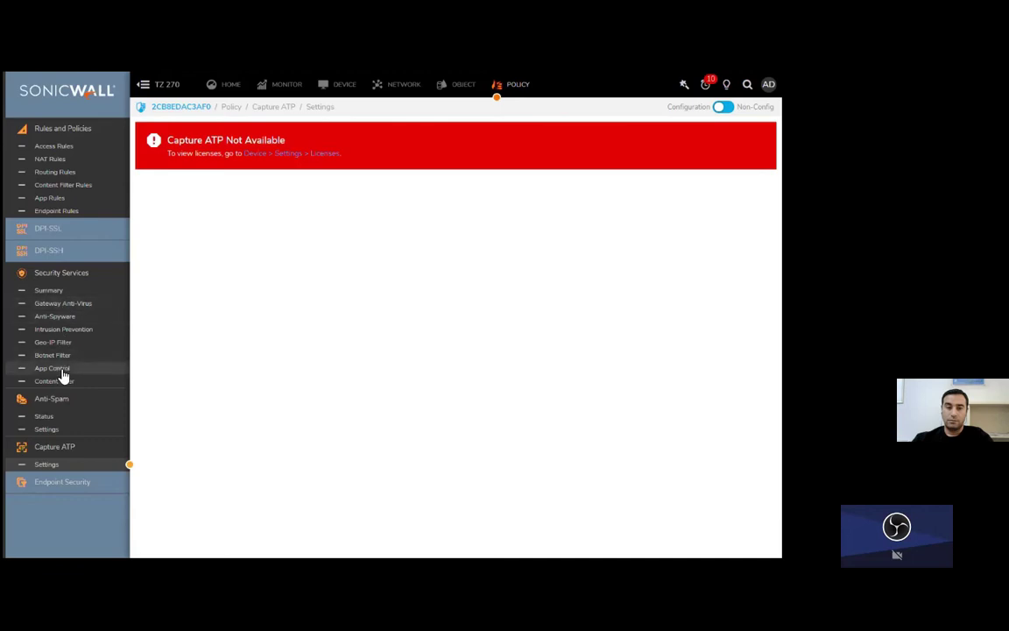
pyautogui.click(55, 316)
pyautogui.click(419, 294)
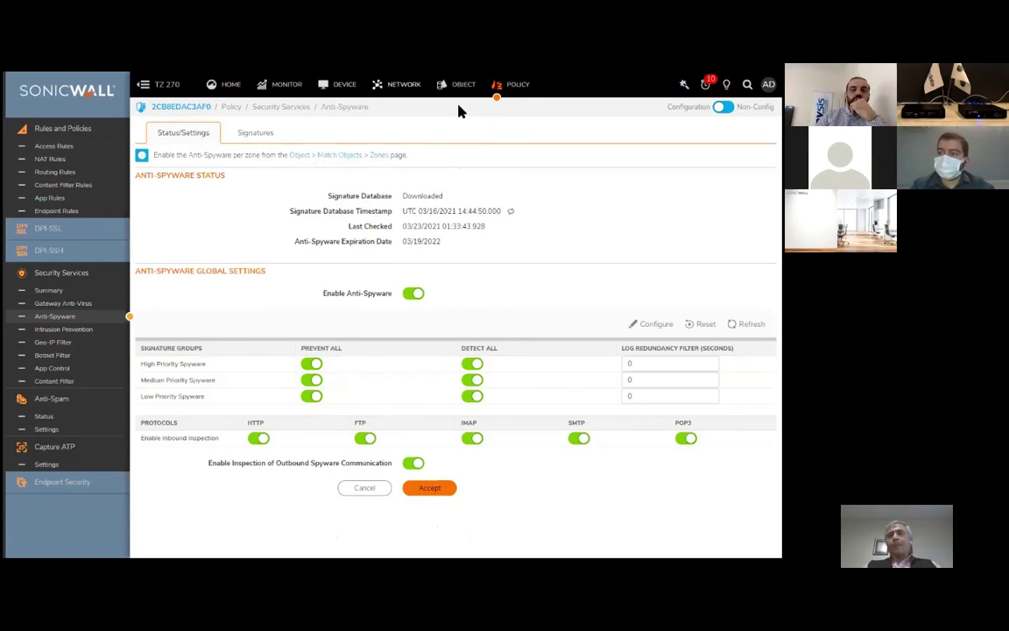
# - Go to Network > System > ARP to show the four learned IP-to-MAC cache entries
pyautogui.click(404, 85)
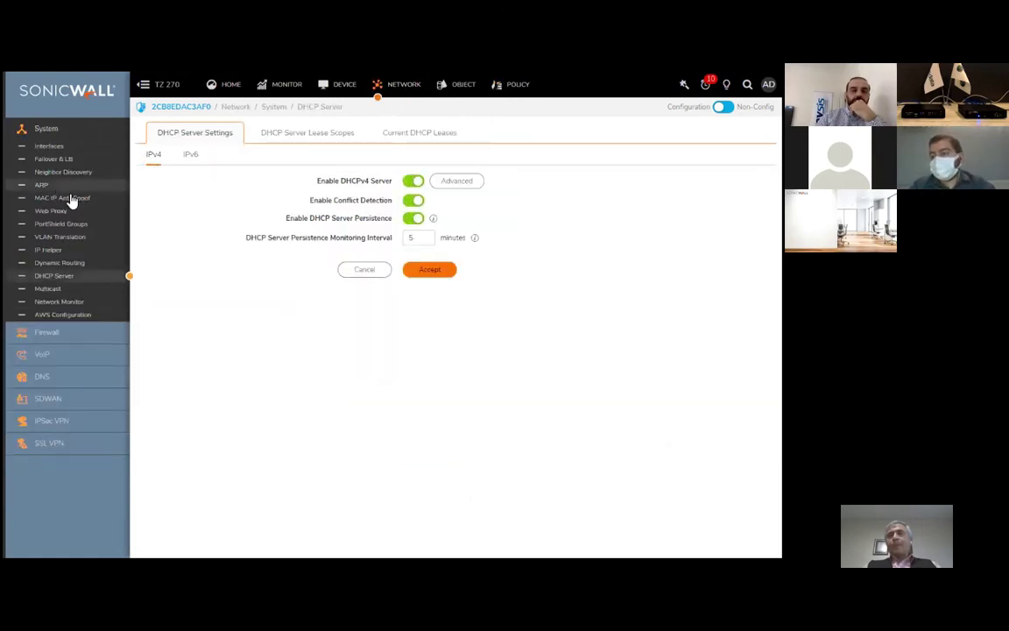
pyautogui.click(41, 185)
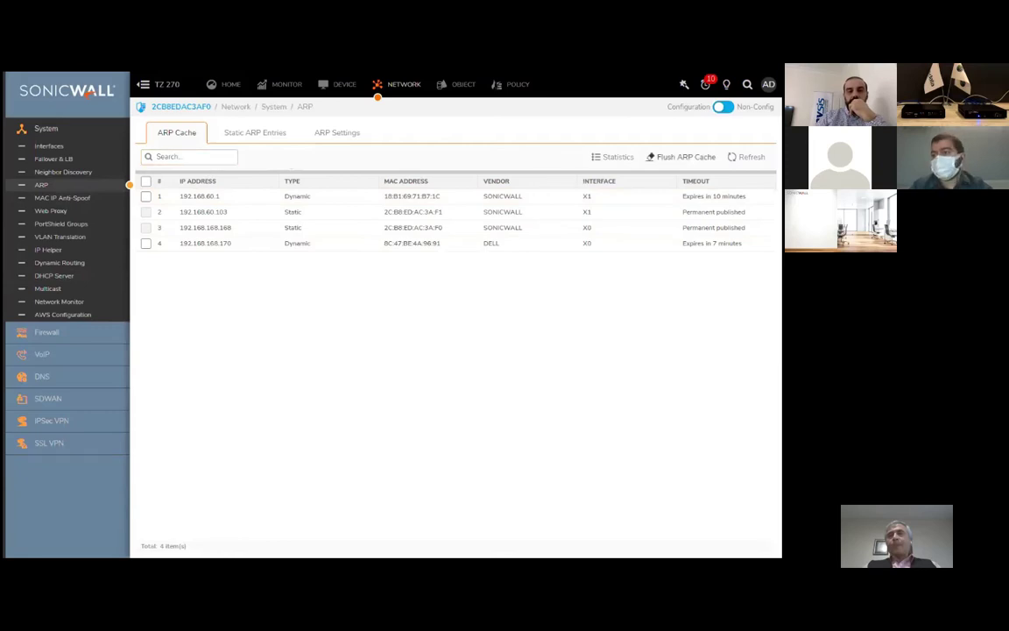
# - On the empty Static ARP Entries tab, start a new Add Static Entry form
pyautogui.click(254, 134)
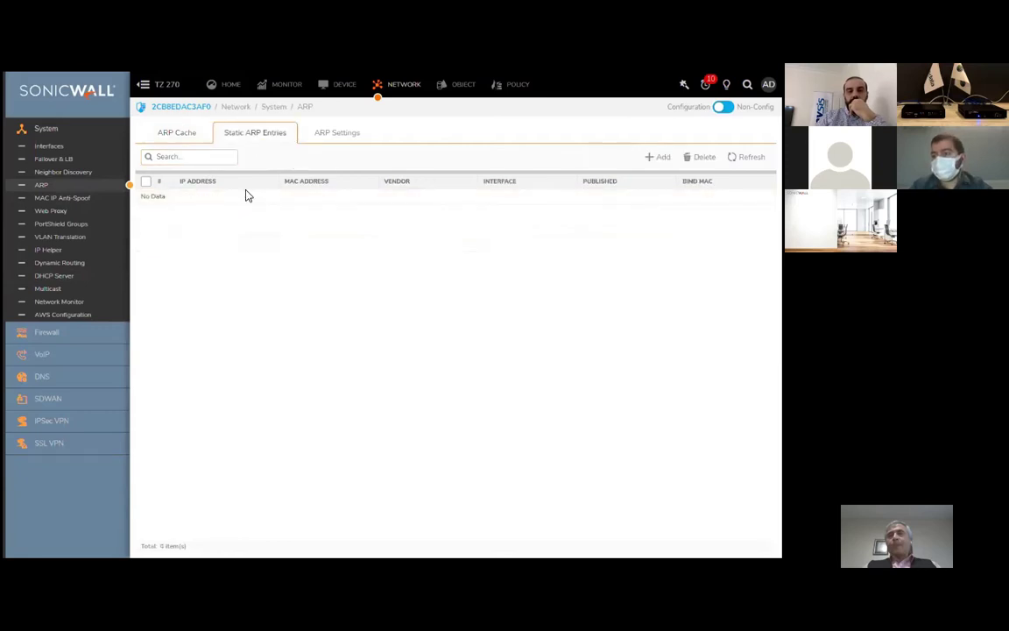
pyautogui.click(658, 157)
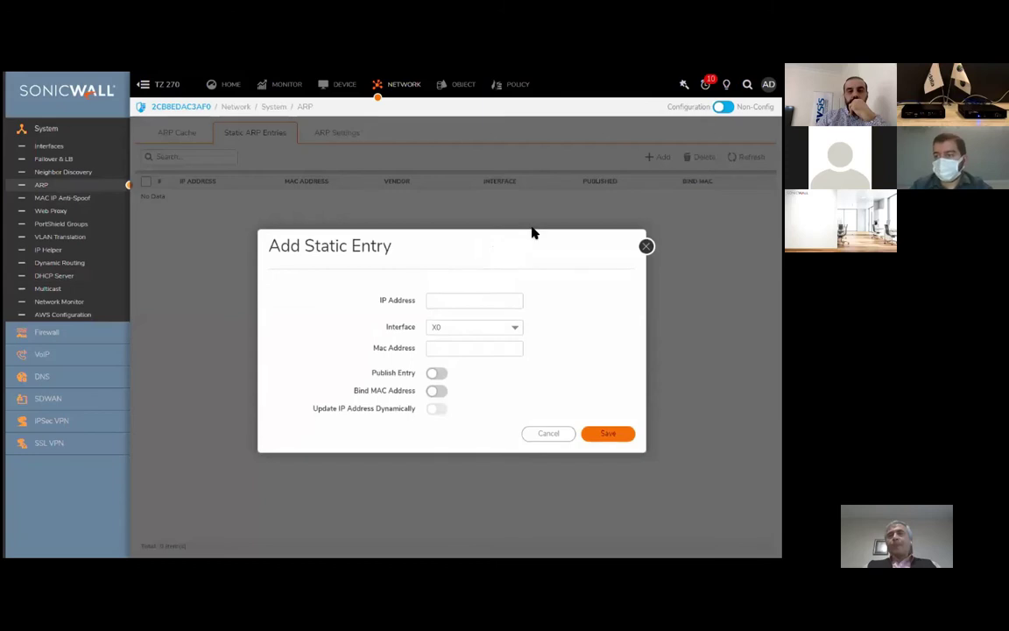
# - Enter IP address 192.168.168.171 on interface X0, leaving the MAC address blank
pyautogui.click(468, 300)
pyautogui.click(433, 298)
pyautogui.click(442, 301)
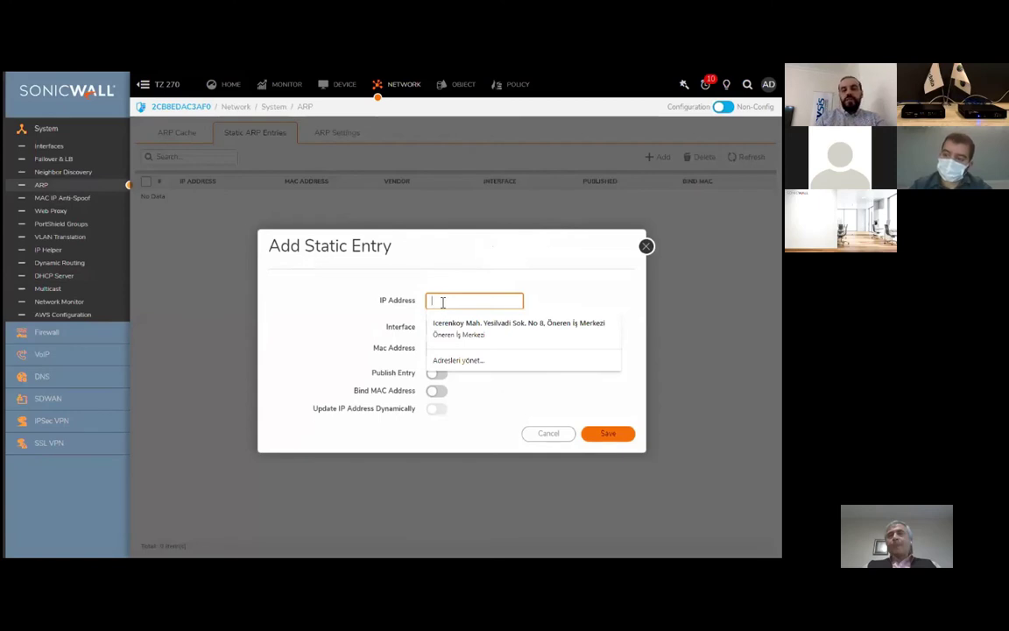
pyautogui.write('192.168')
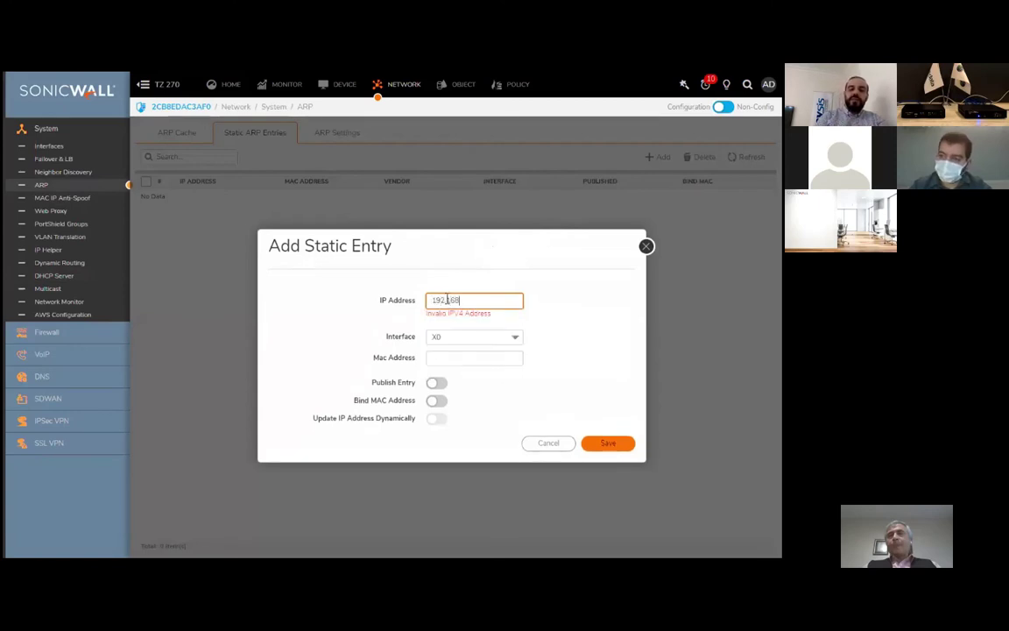
pyautogui.write('.168')
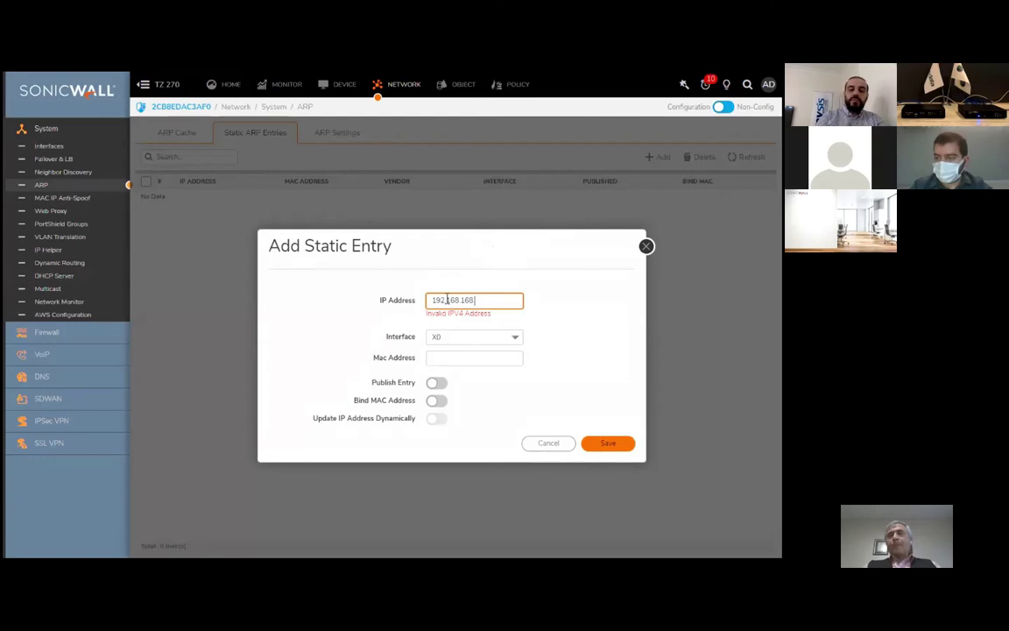
pyautogui.write('.170')
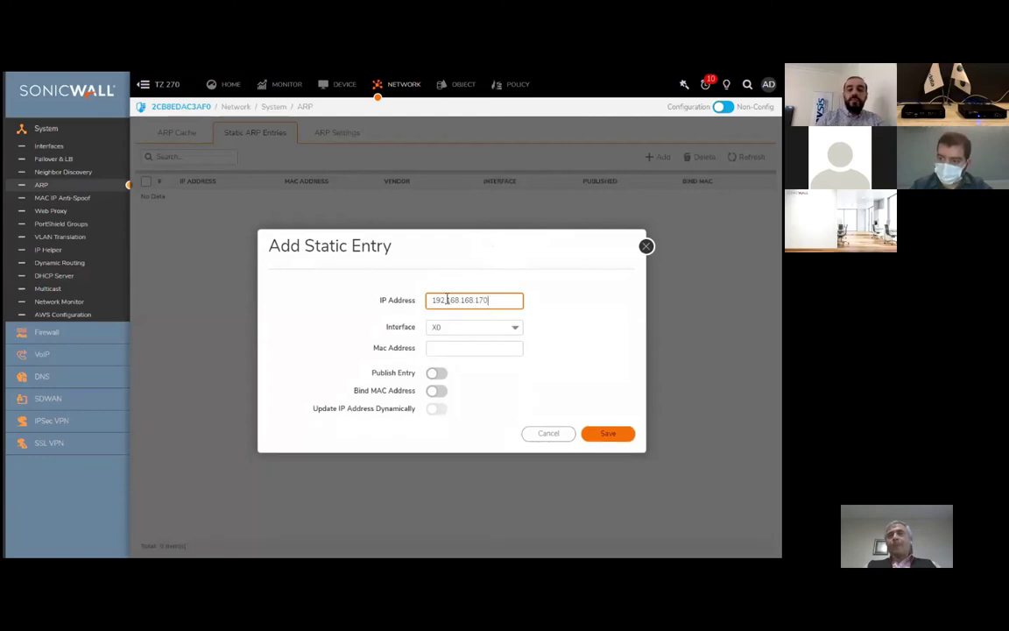
pyautogui.press('BackSpace')
pyautogui.write('1')
pyautogui.click(464, 349)
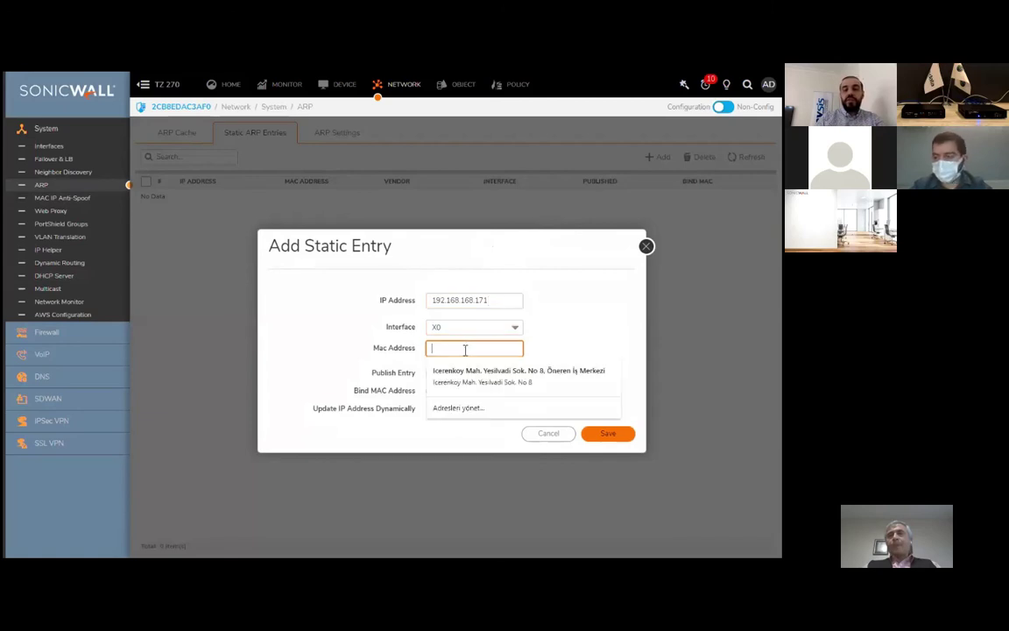
pyautogui.click(401, 350)
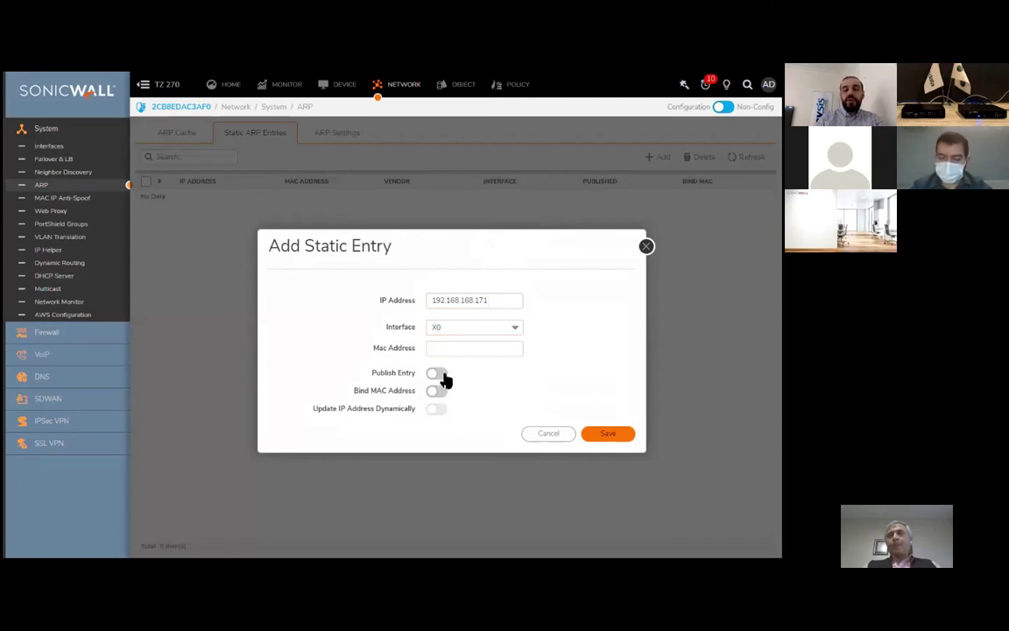
pyautogui.click(464, 397)
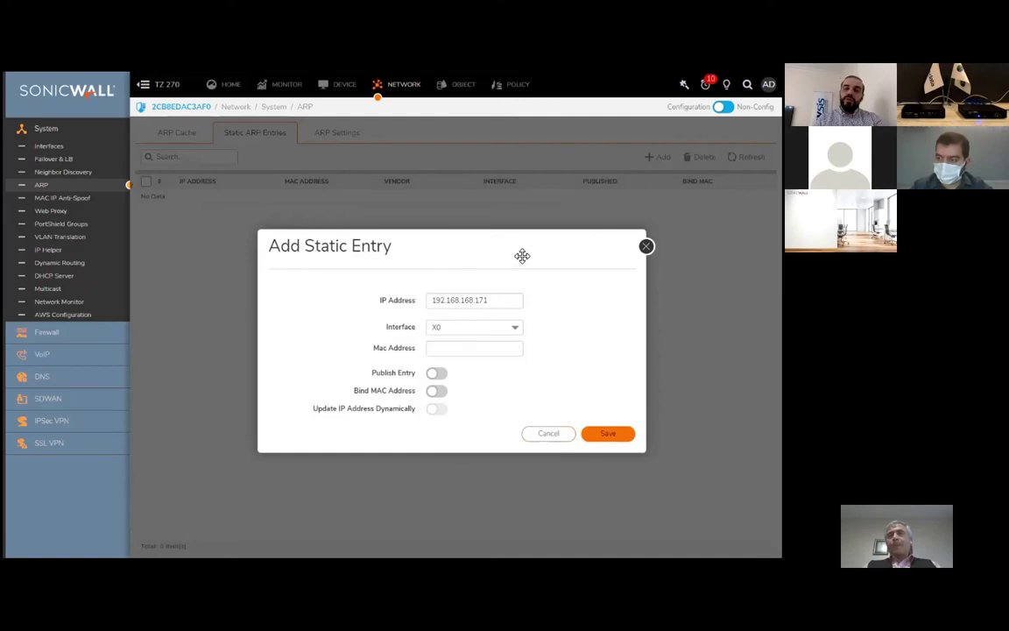
# - Switch the static entry to interface X1 with Publish Entry on, then cancel it unsaved
pyautogui.moveTo(527, 239); pyautogui.dragTo(478, 260)
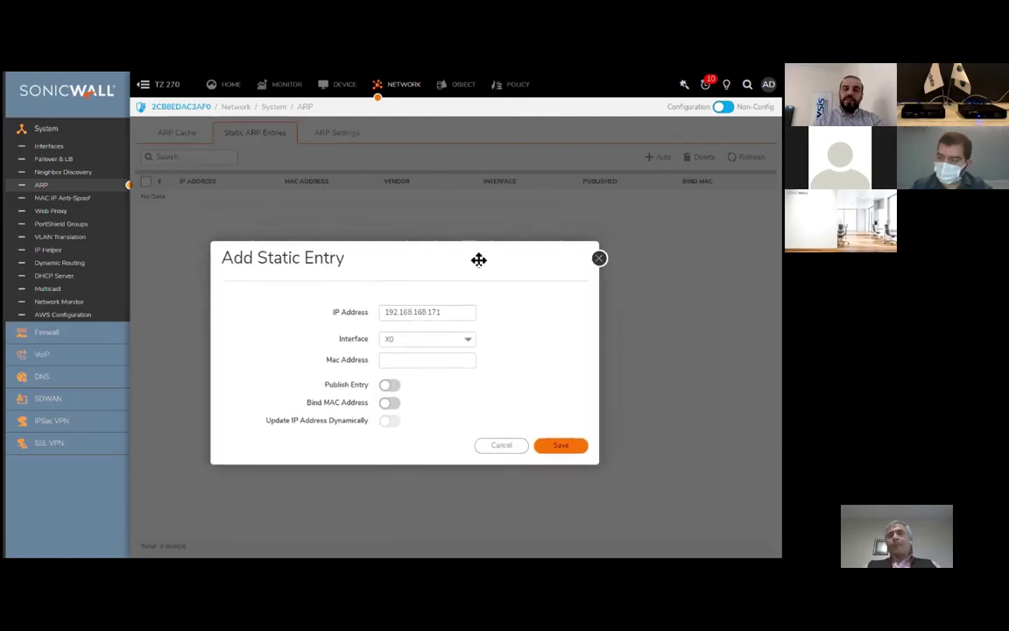
pyautogui.click(450, 318)
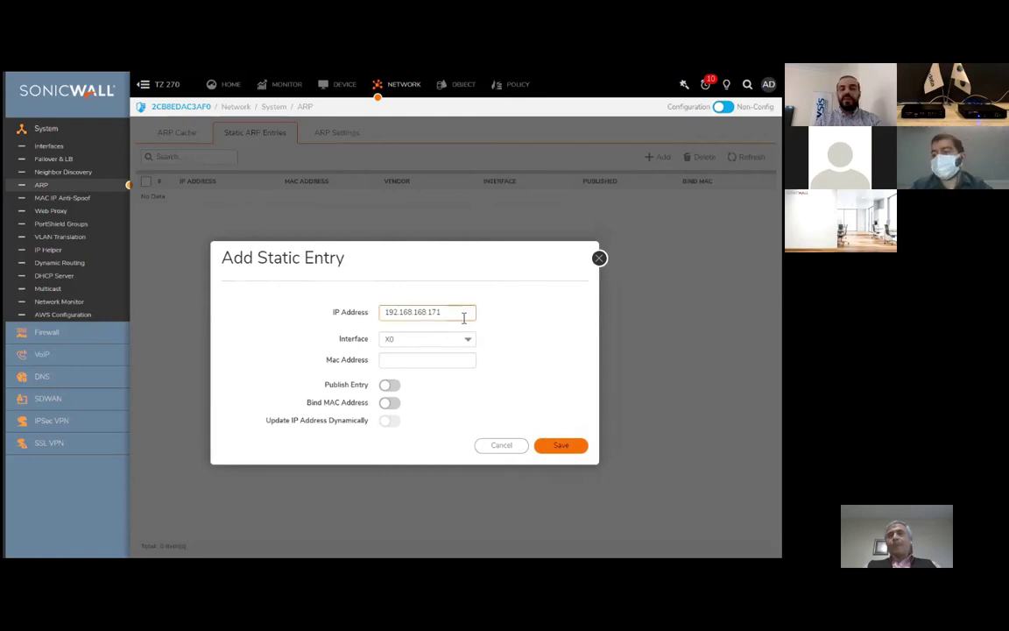
pyautogui.click(473, 331)
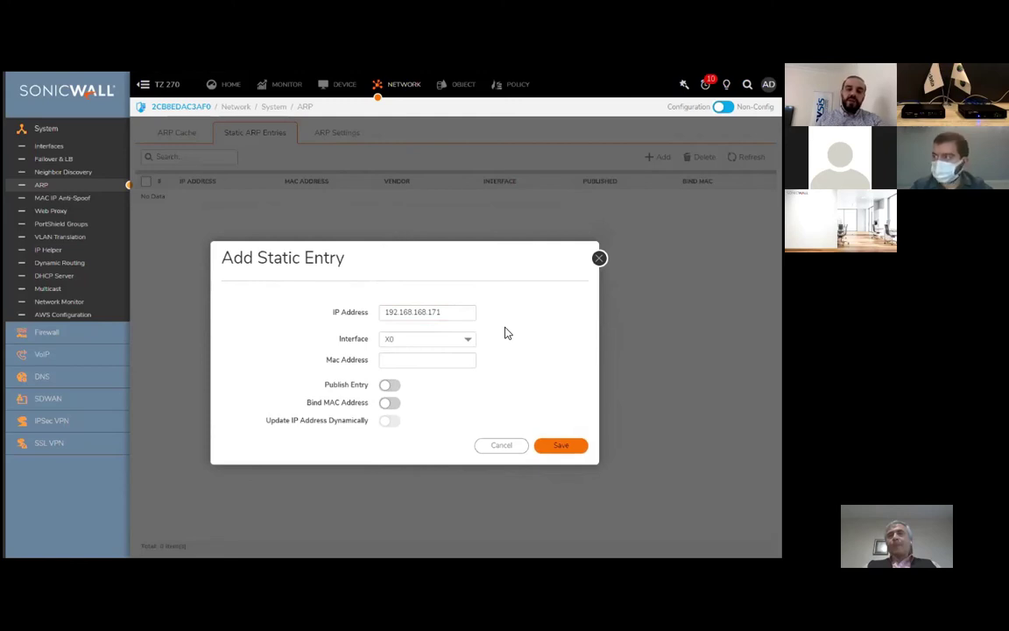
pyautogui.click(470, 342)
pyautogui.click(407, 368)
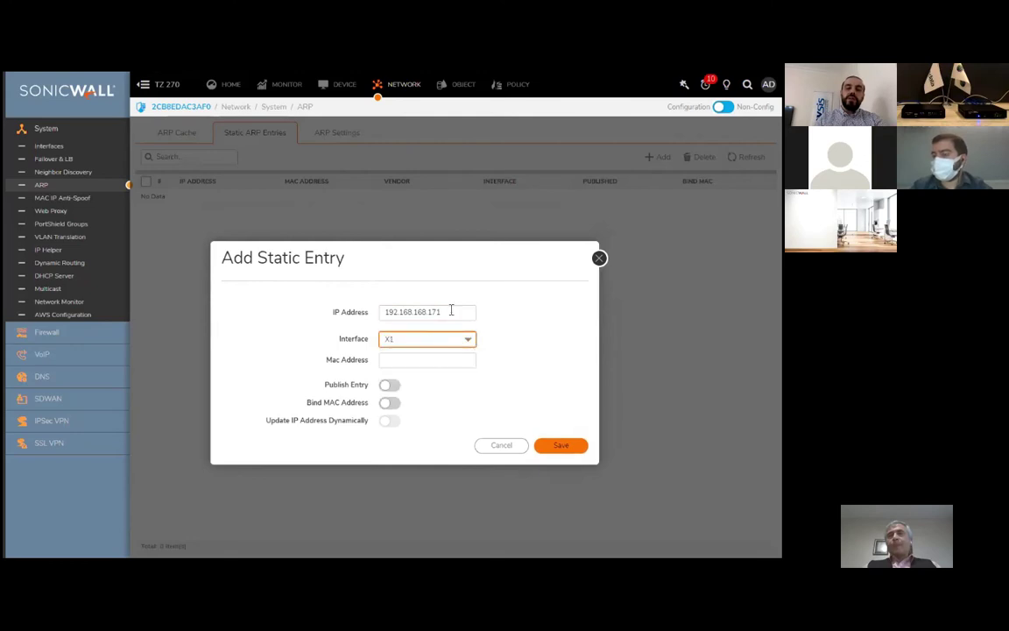
pyautogui.click(395, 387)
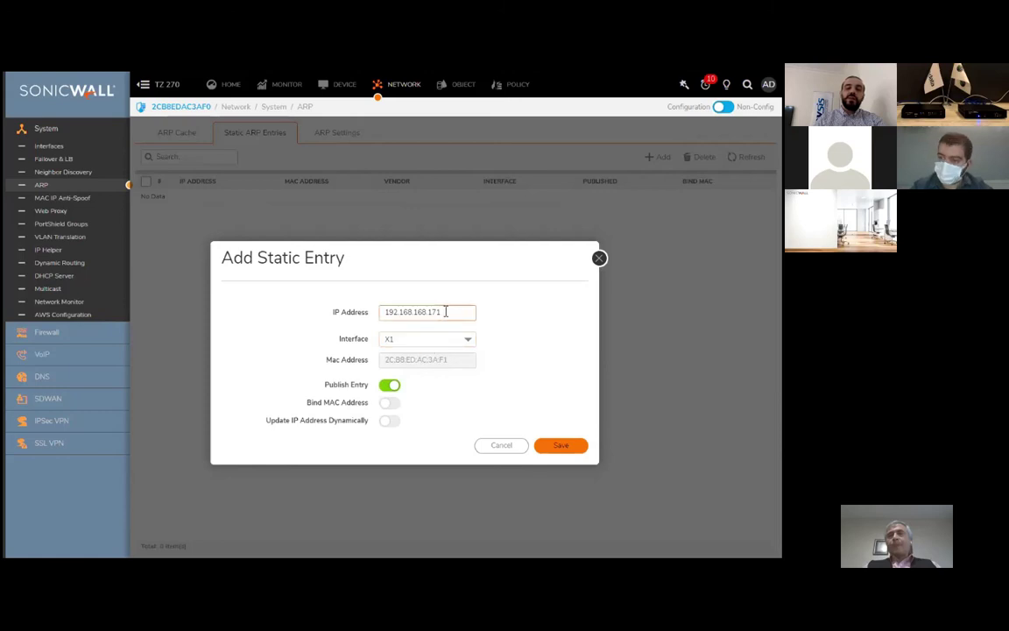
pyautogui.doubleClick(445, 311)
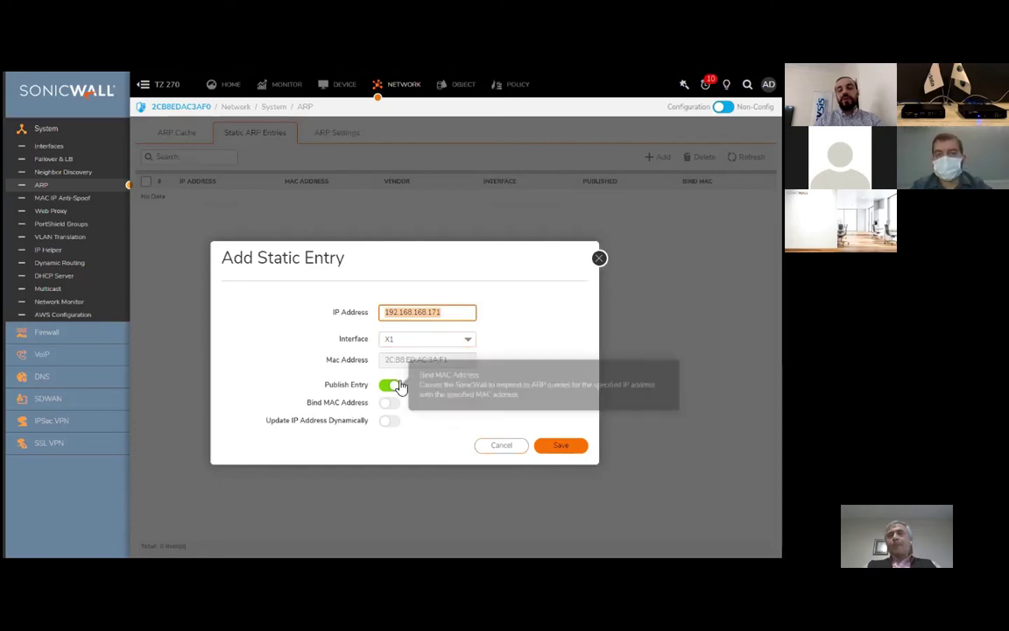
pyautogui.click(505, 453)
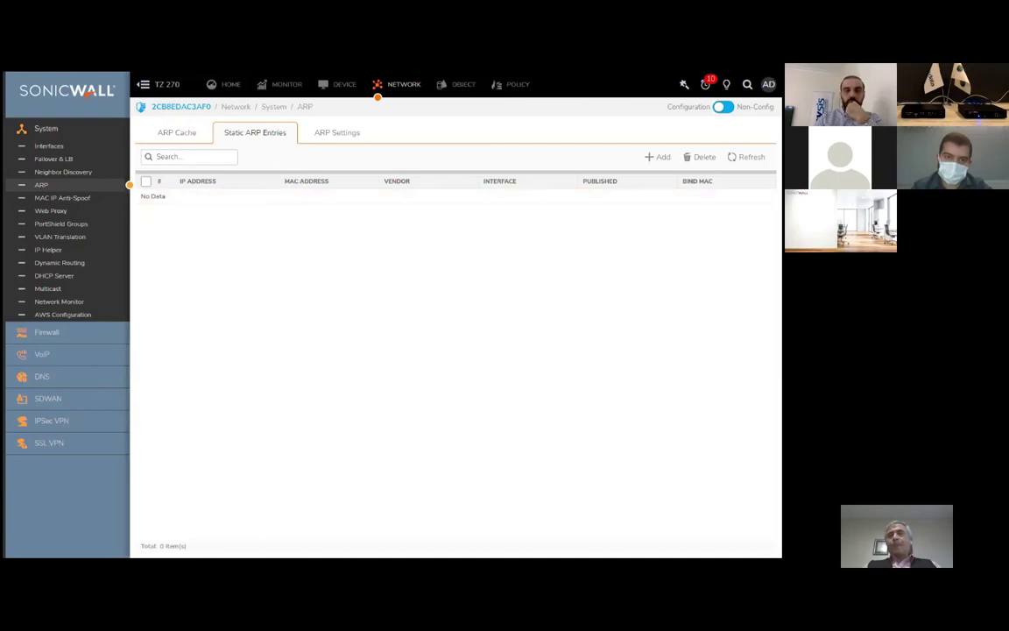
# - Start and cancel another static ARP entry, then go to DHCP Server settings
pyautogui.click(659, 156)
pyautogui.click(448, 302)
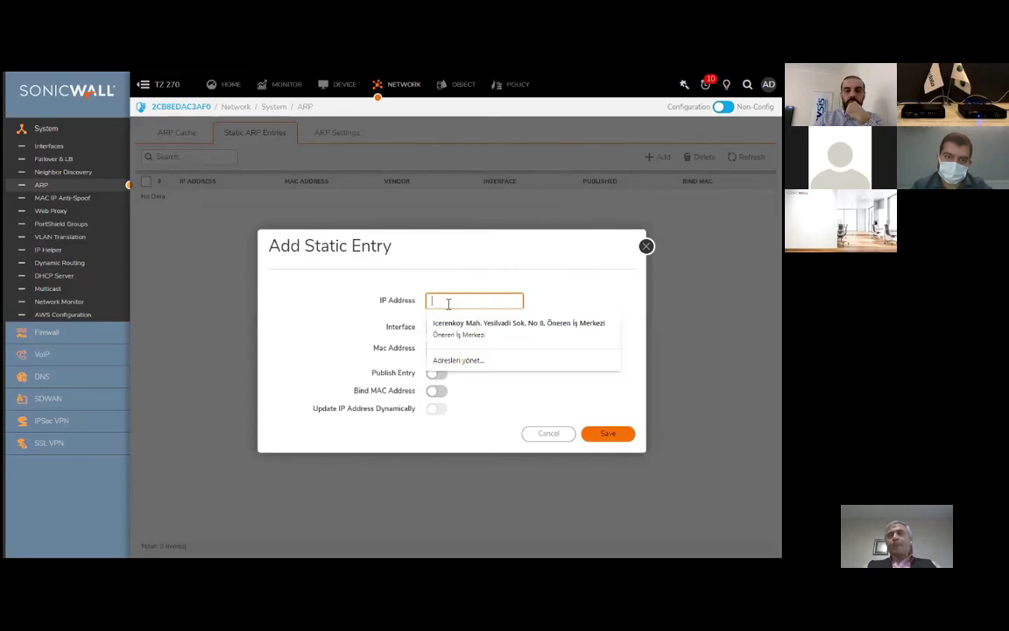
pyautogui.click(548, 433)
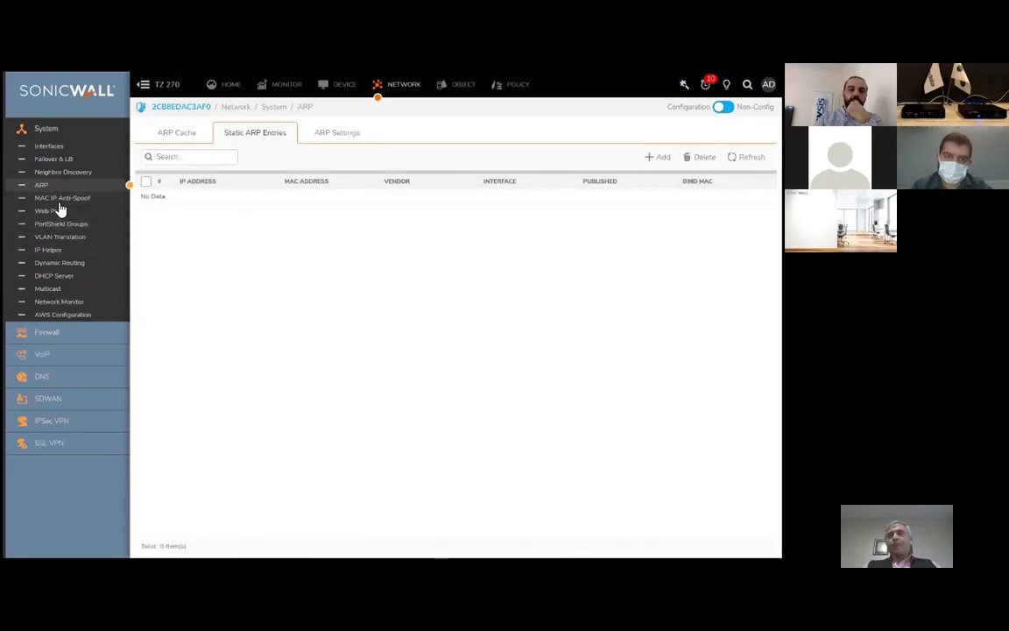
pyautogui.click(55, 276)
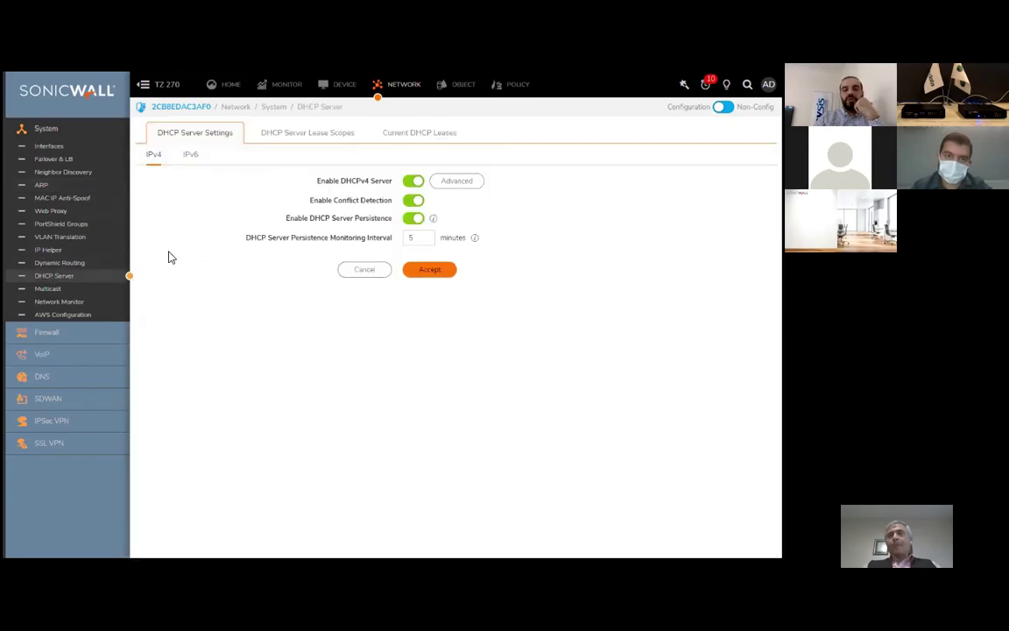
# - Add a static lease scope named for the user's PC with static IP 192.168.168.180
pyautogui.click(289, 133)
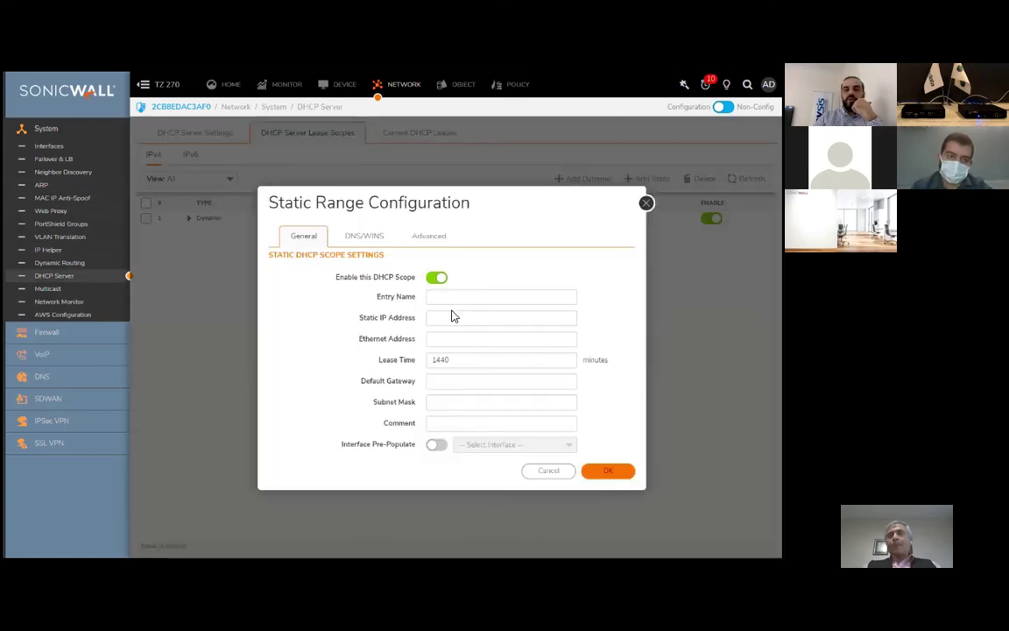
pyautogui.click(456, 299)
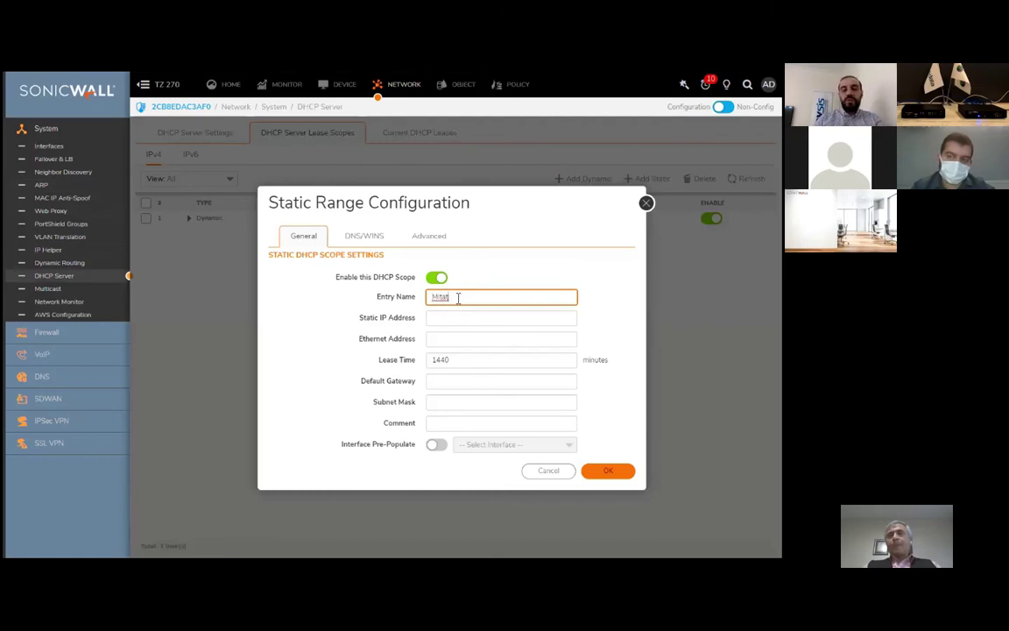
pyautogui.write('Mitat-Pc')
pyautogui.click(461, 321)
pyautogui.write('192.168.1')
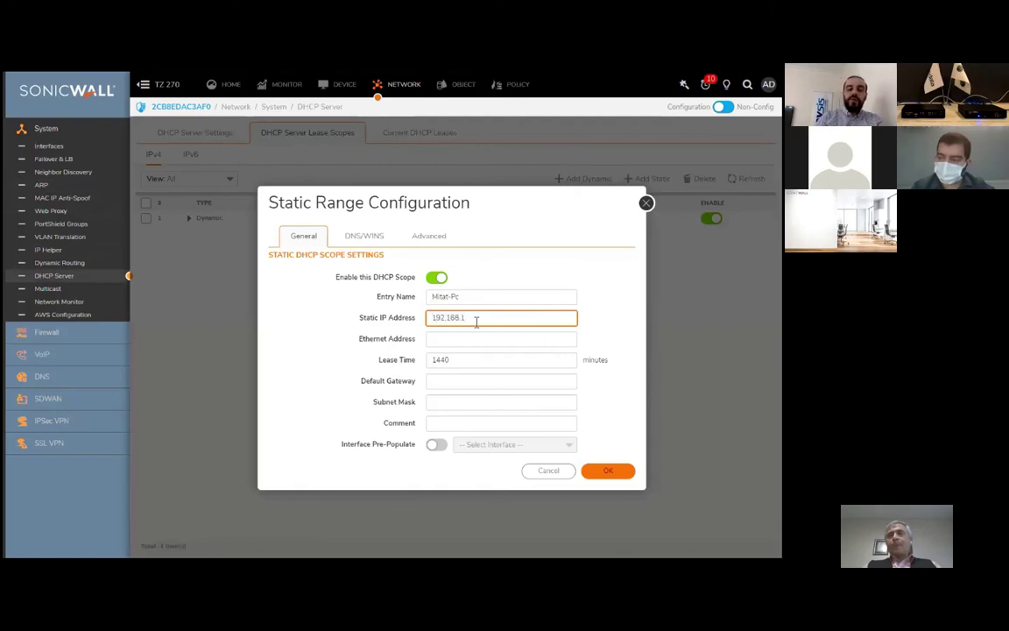
pyautogui.write('68.180')
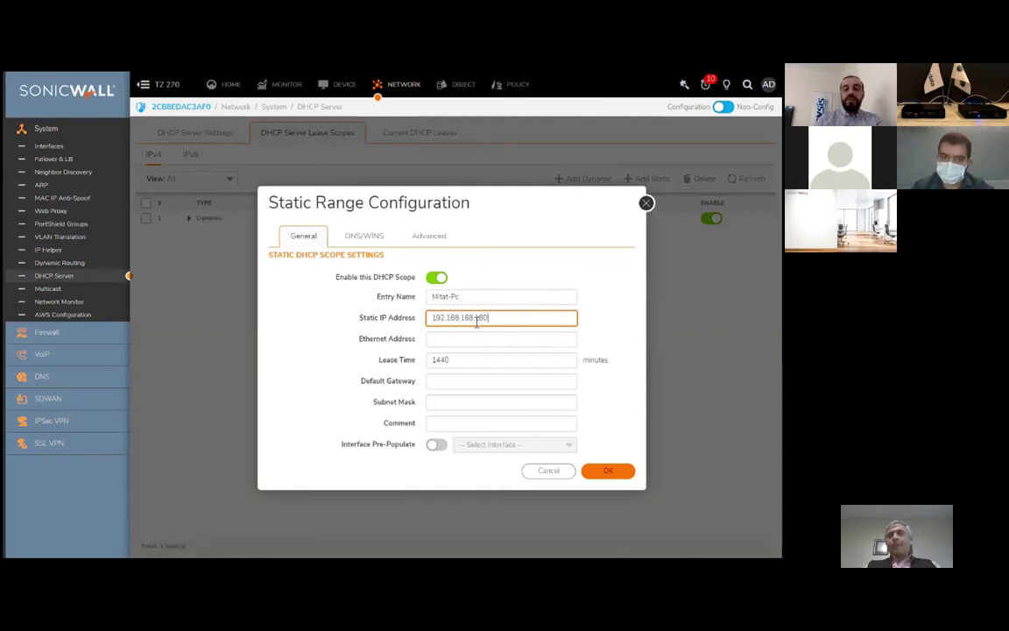
# - Pre-populate from interface X0 for gateway 192.168.168.168 and mask 255.255.255.0, then view DNS/WINS settings
pyautogui.click(461, 427)
pyautogui.click(438, 445)
pyautogui.click(486, 446)
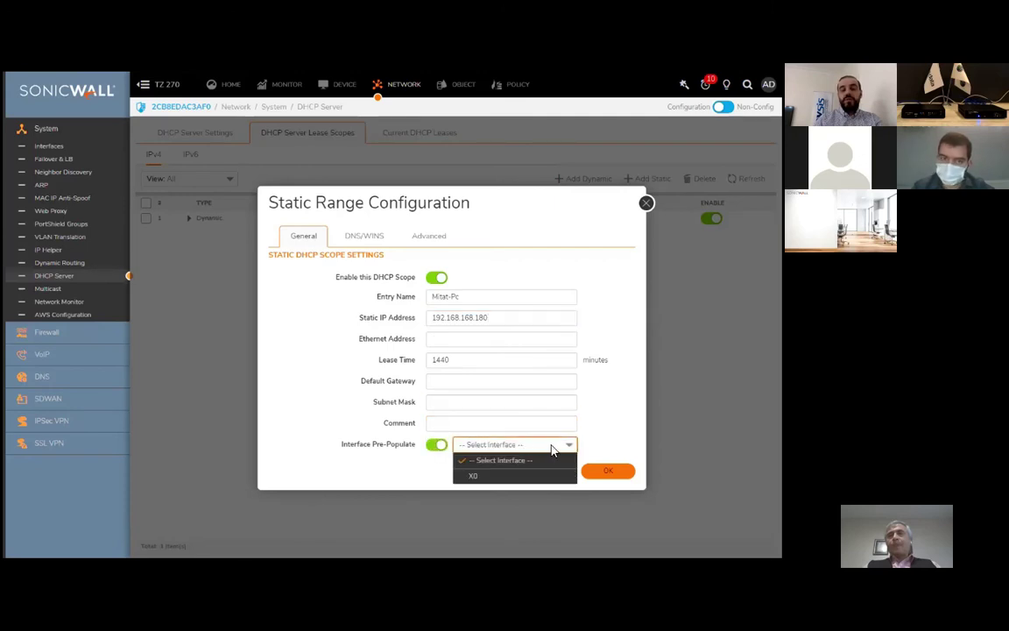
pyautogui.click(480, 474)
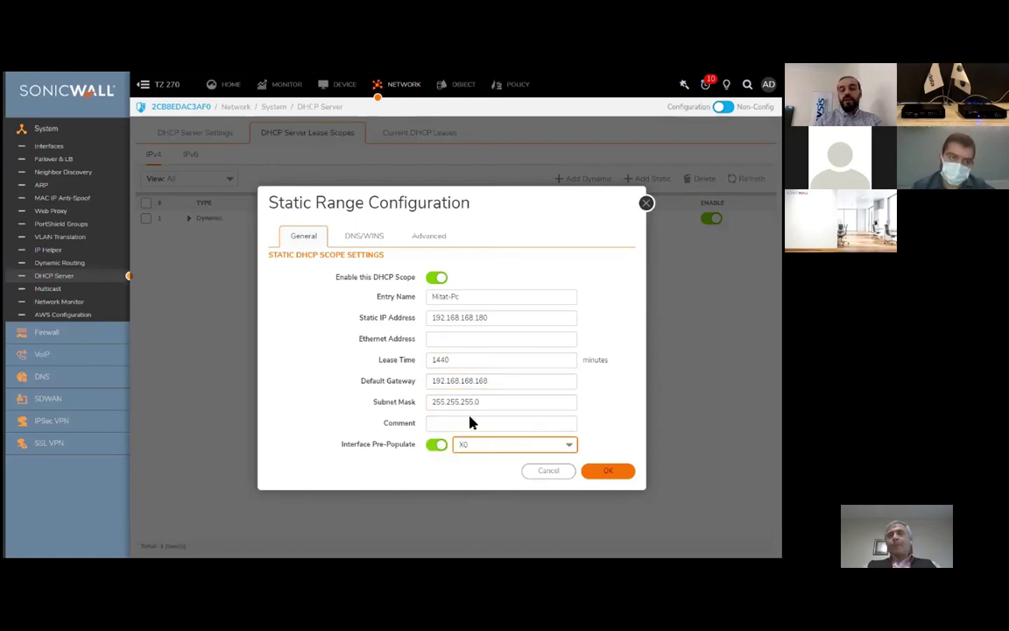
pyautogui.click(441, 339)
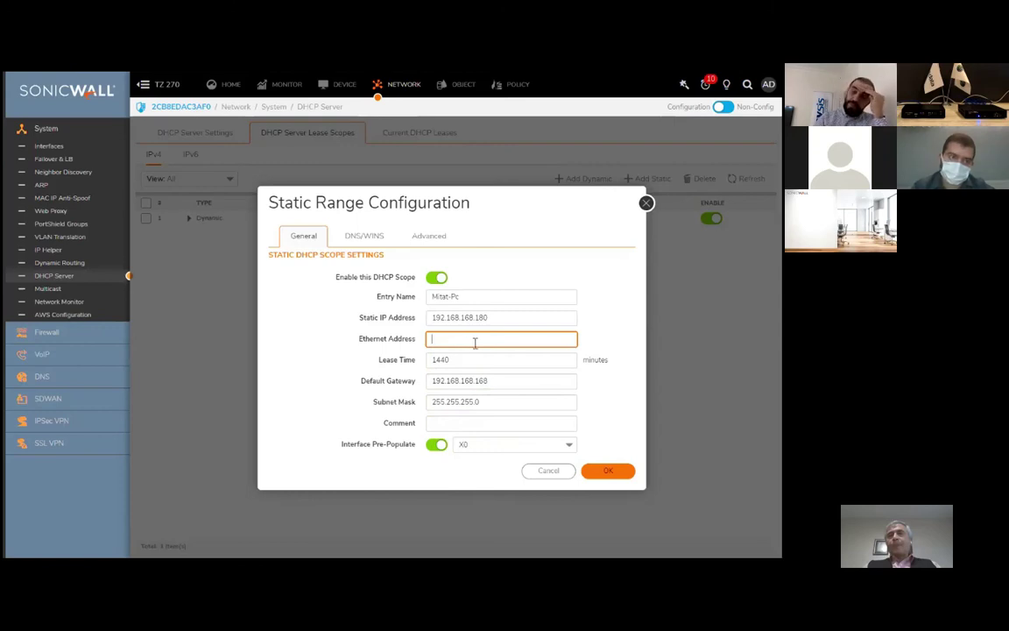
pyautogui.click(371, 245)
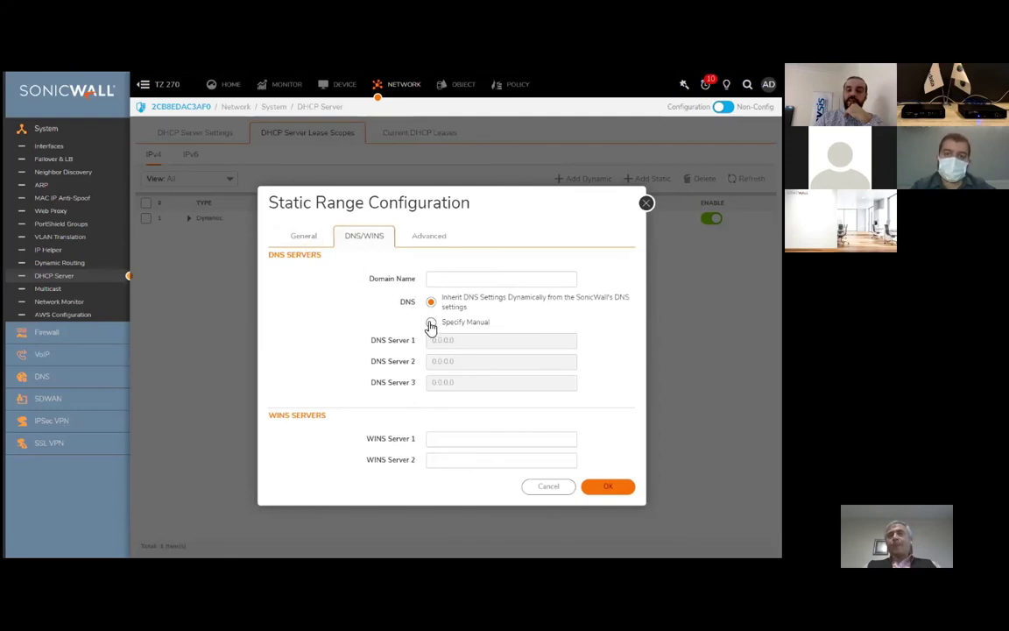
# - Review the Advanced lease options, then cancel so only the dynamic X0 scope remains
pyautogui.click(424, 242)
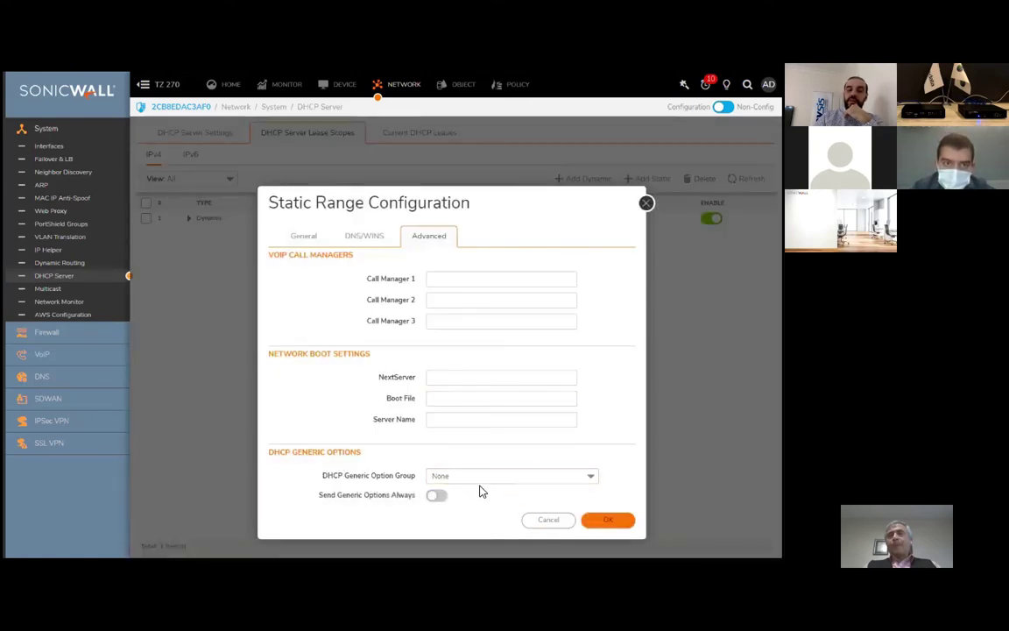
pyautogui.click(549, 523)
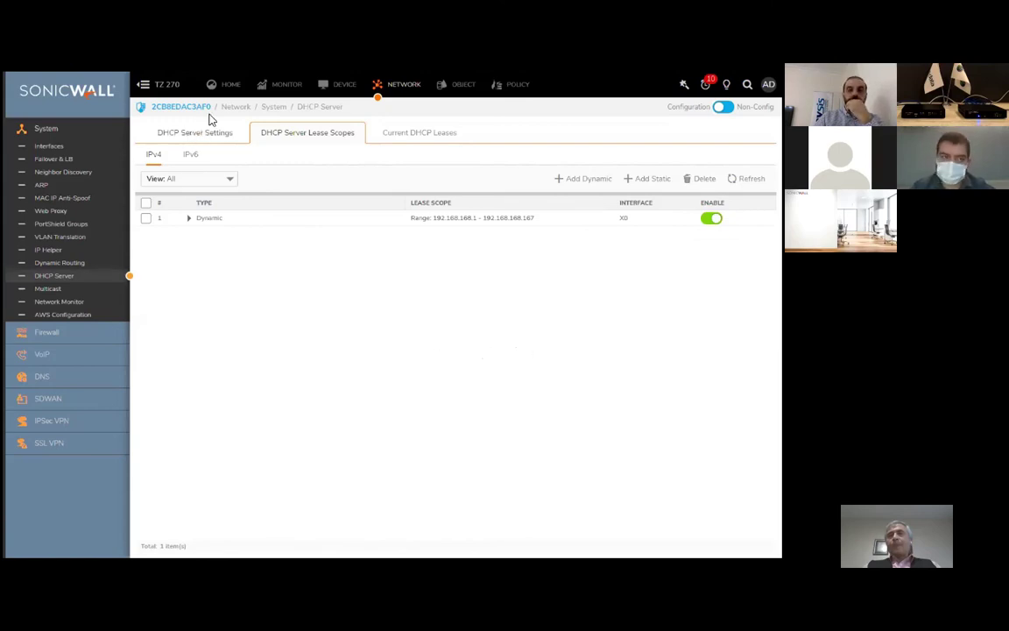
# - Return to the HOME System Dashboard, where General DNS leads traffic at 43.0% with zero threats
pyautogui.click(224, 90)
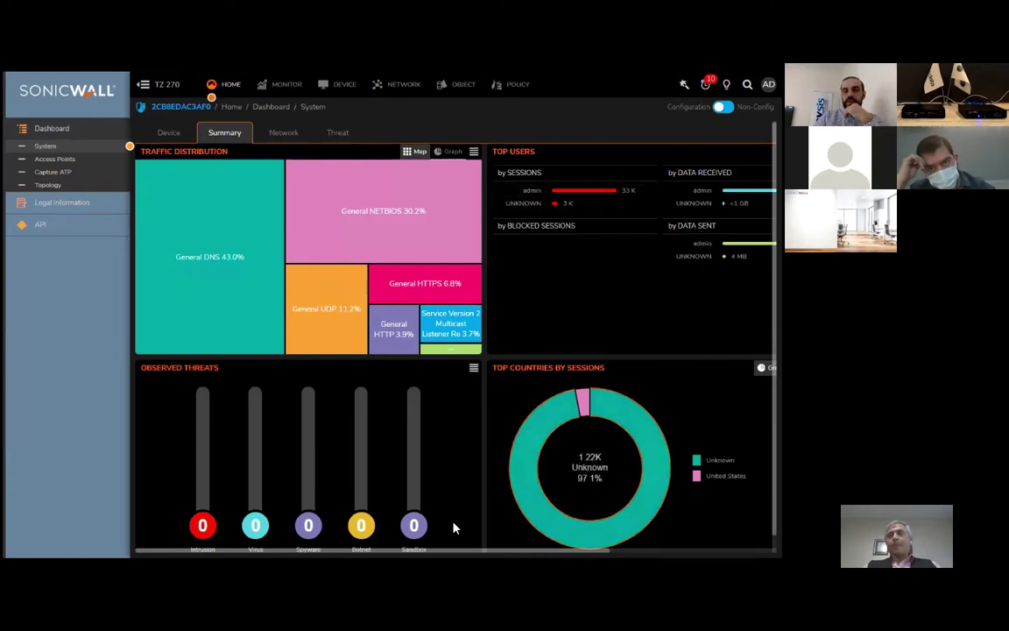
pyautogui.hscroll(3, 453, 525)
pyautogui.hscroll(5, 453, 525)
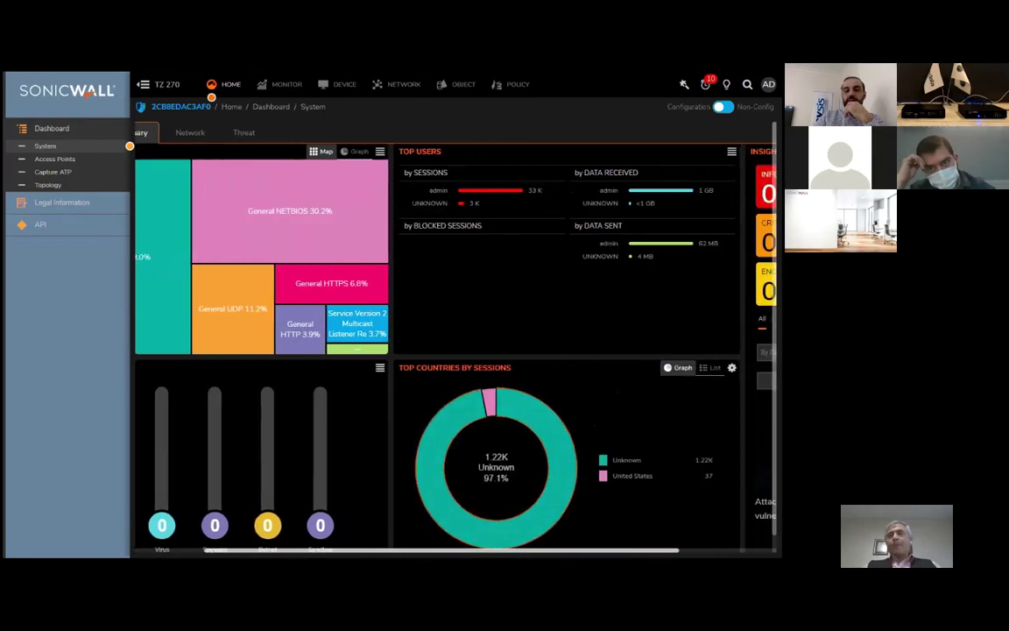
pyautogui.hscroll(-5, 453, 525)
pyautogui.hscroll(-2, 417, 406)
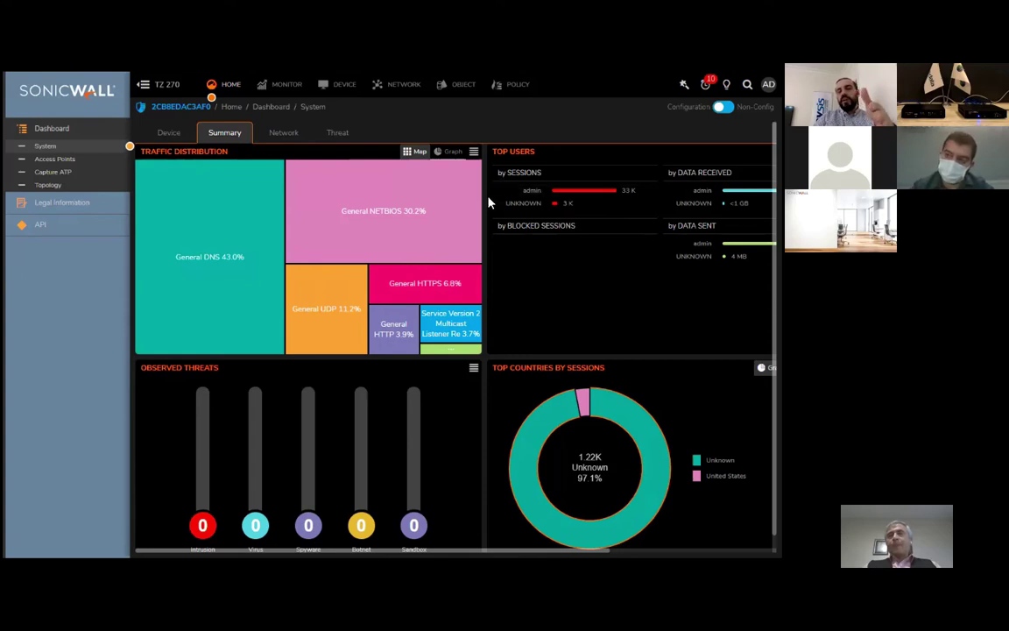
# - Under Policy > Access Rules, start editing the LAN-to-WAN Default Access Rule
pyautogui.click(522, 87)
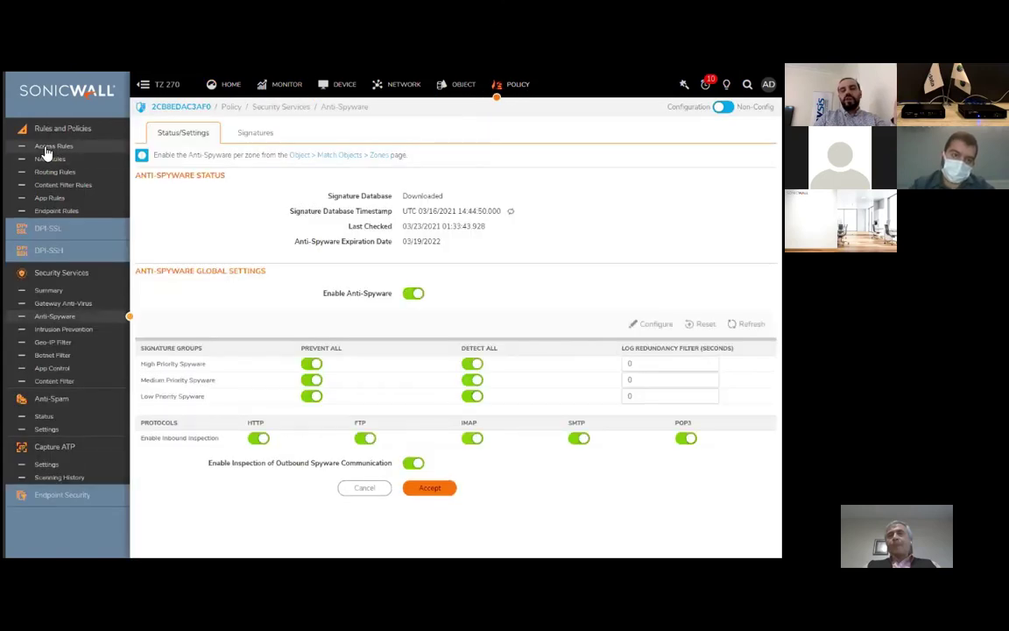
pyautogui.click(49, 147)
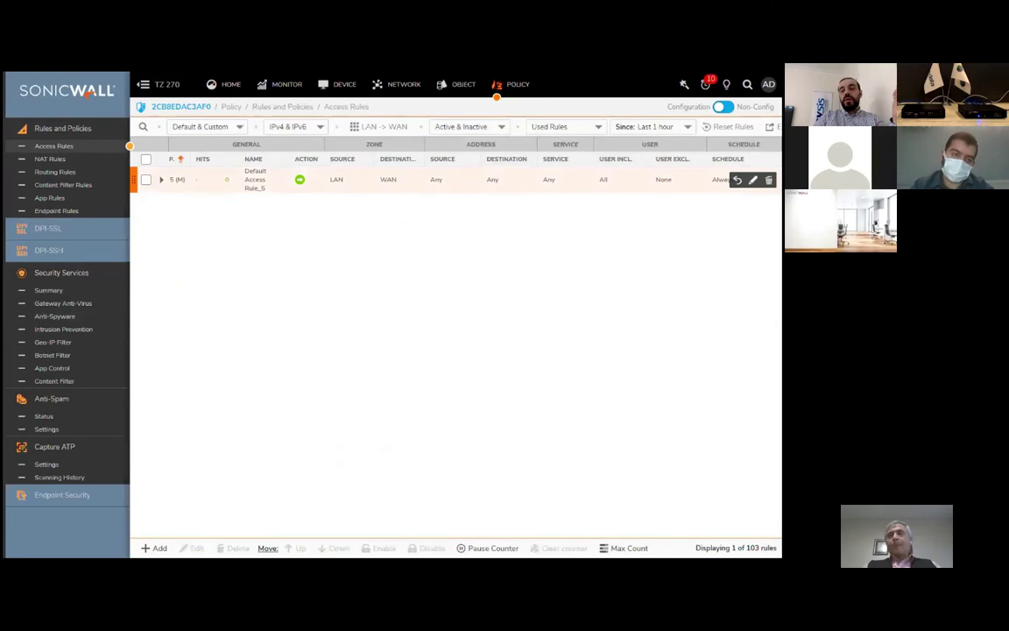
pyautogui.click(753, 179)
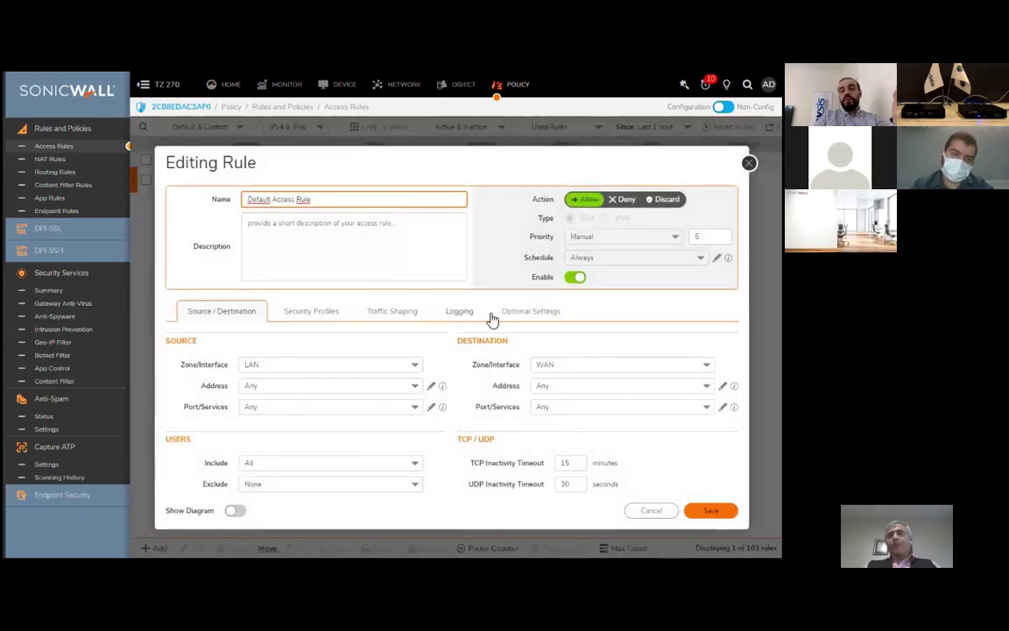
# - Try the per-source and per-destination IP connection limits, then discard the edit and leave full-screen
pyautogui.click(508, 317)
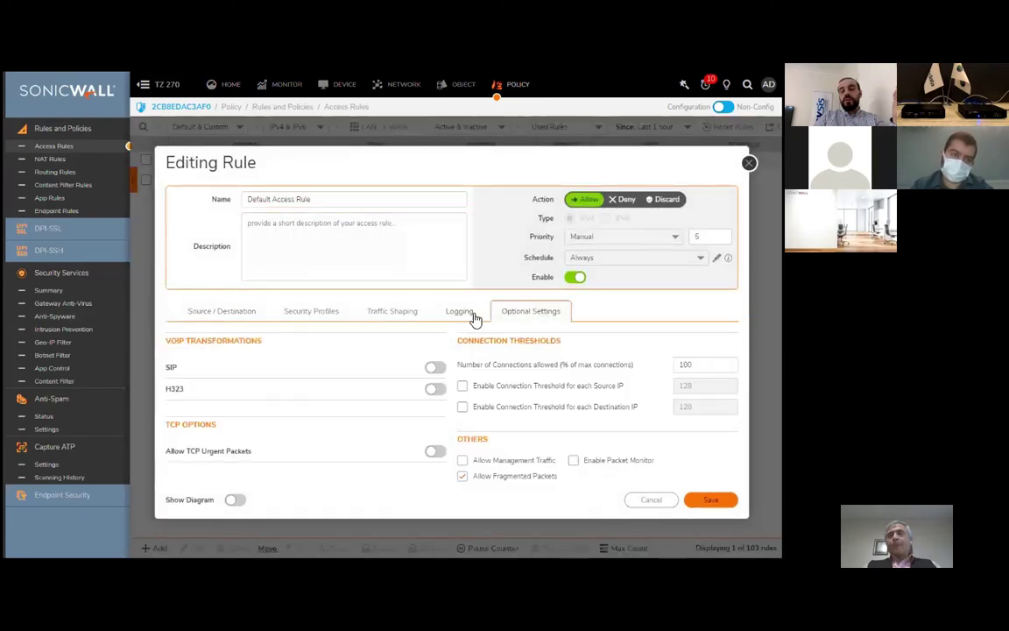
pyautogui.click(461, 386)
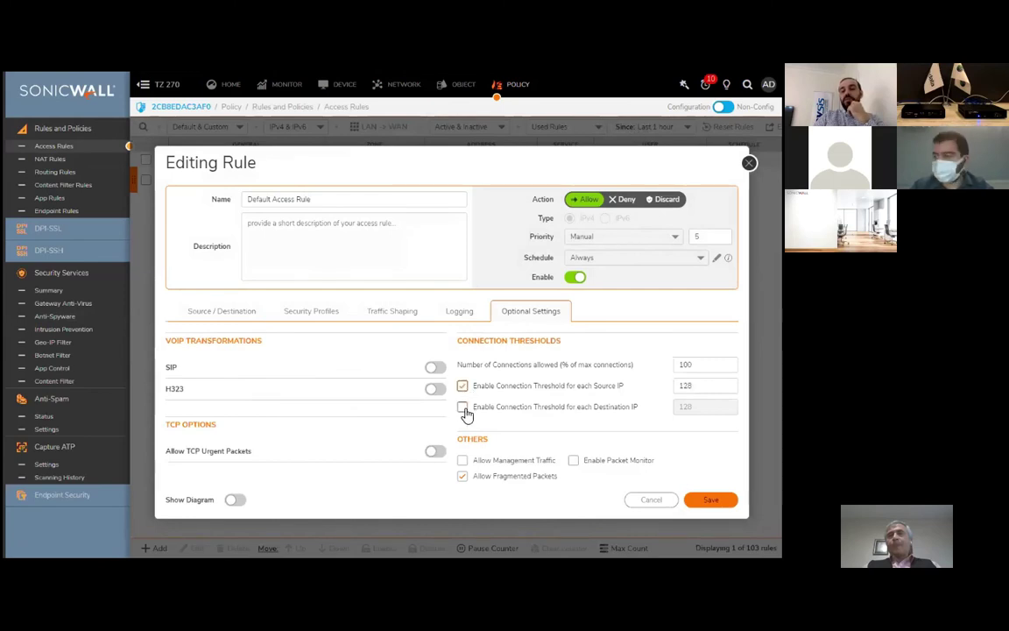
pyautogui.click(462, 407)
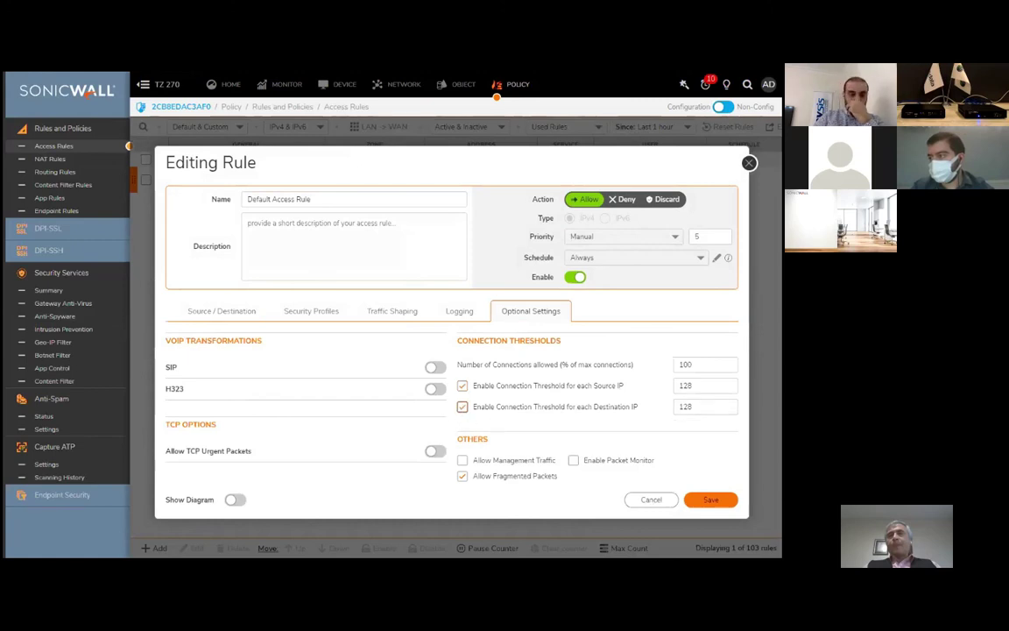
pyautogui.press('Escape')
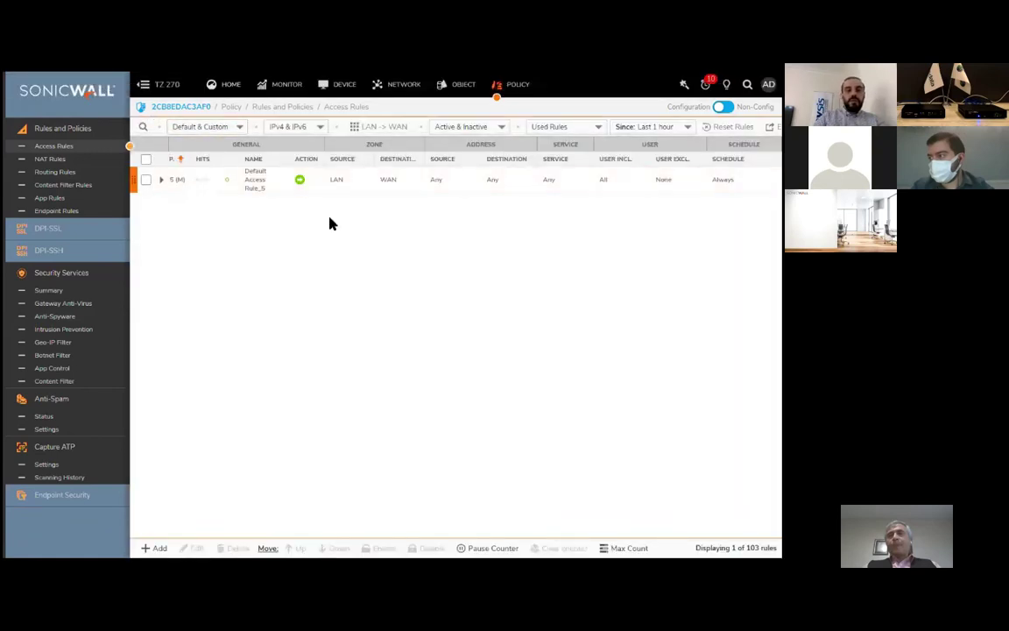
pyautogui.click(392, 107)
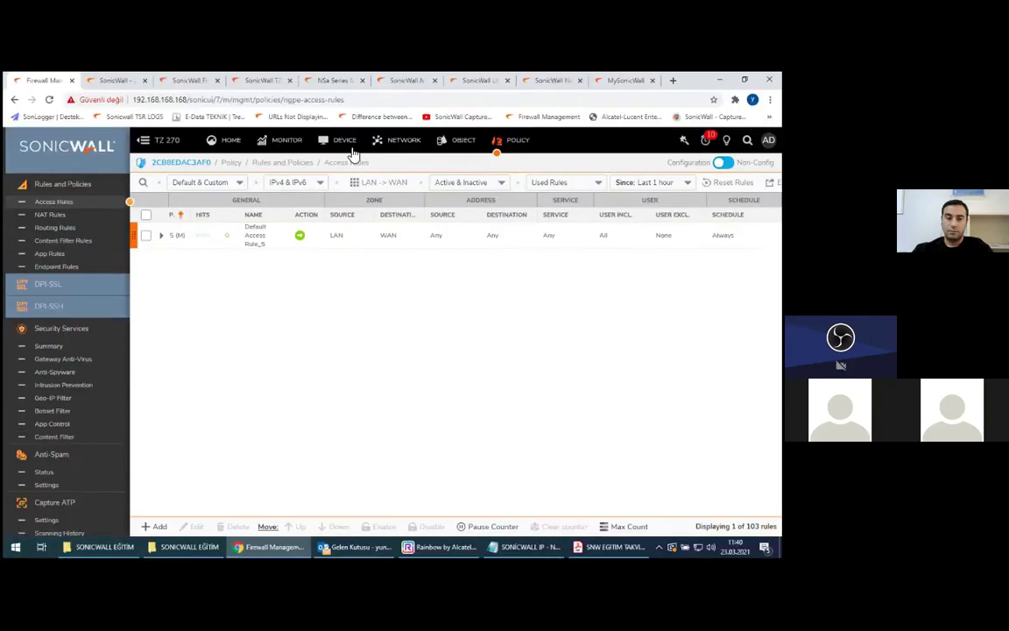
# - Log back into the timed-out second firewall with the administrator credentials and open MANAGE's Interface Settings
pyautogui.click(112, 81)
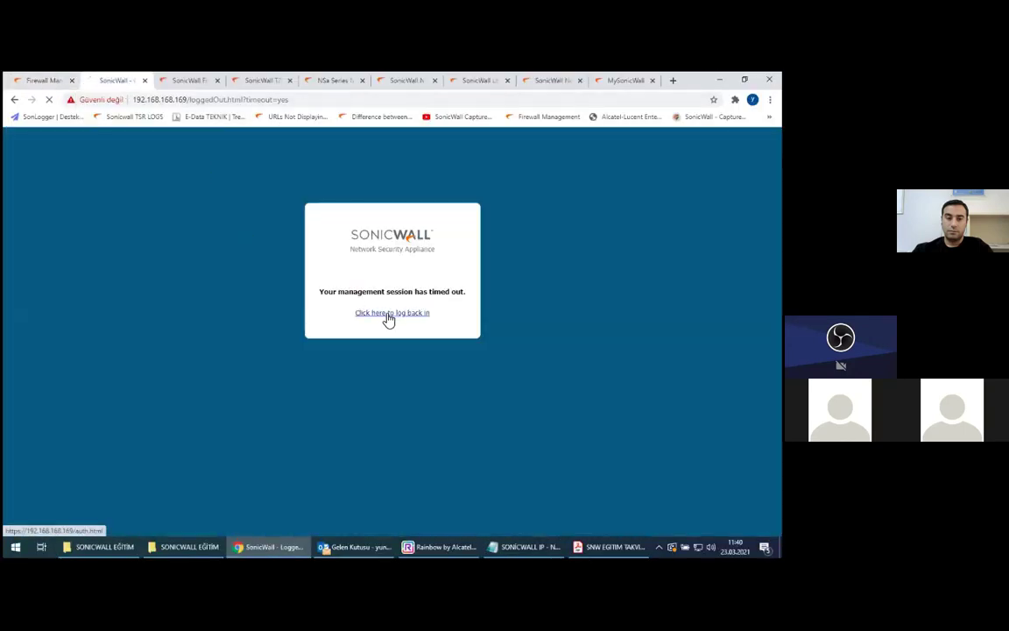
pyautogui.click(415, 316)
pyautogui.press('Tab')
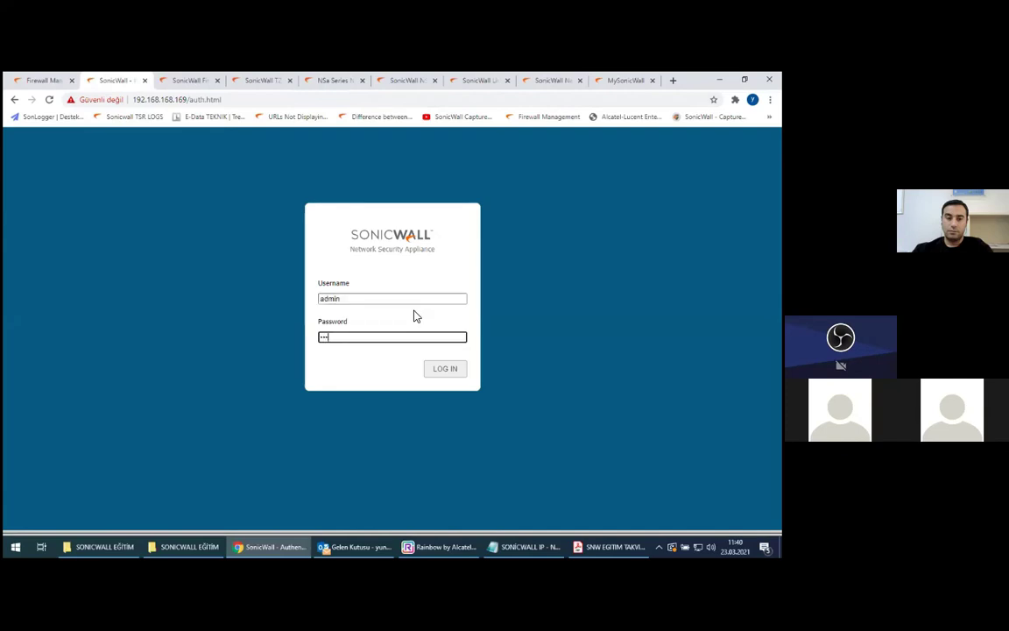
pyautogui.press('Return')
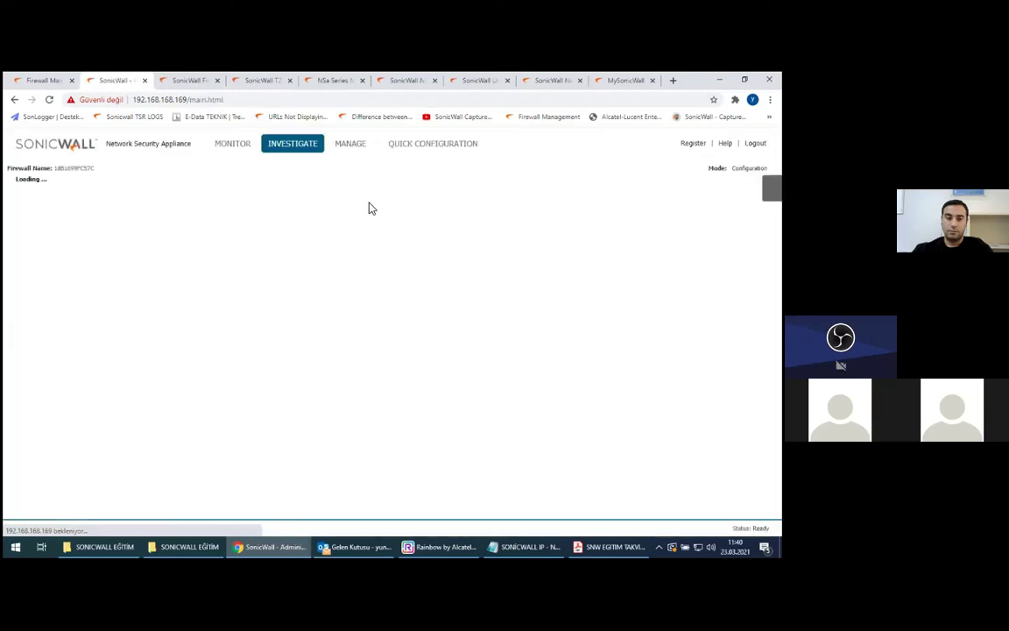
pyautogui.click(353, 151)
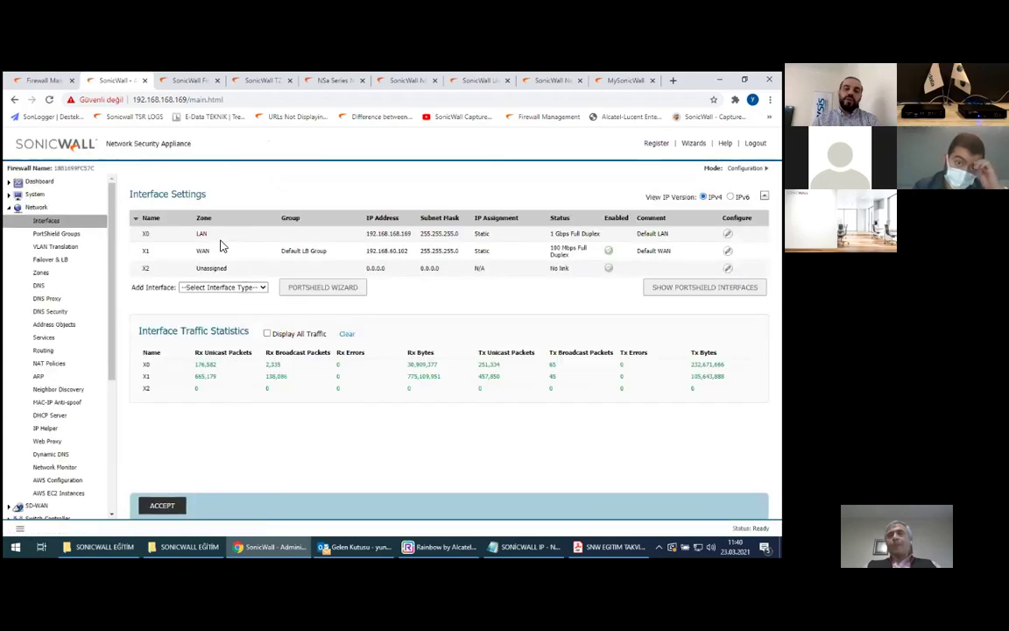
# - Switch to Contemporary mode, show Access Rules, and filter them From LAN To WAN
pyautogui.click(20, 529)
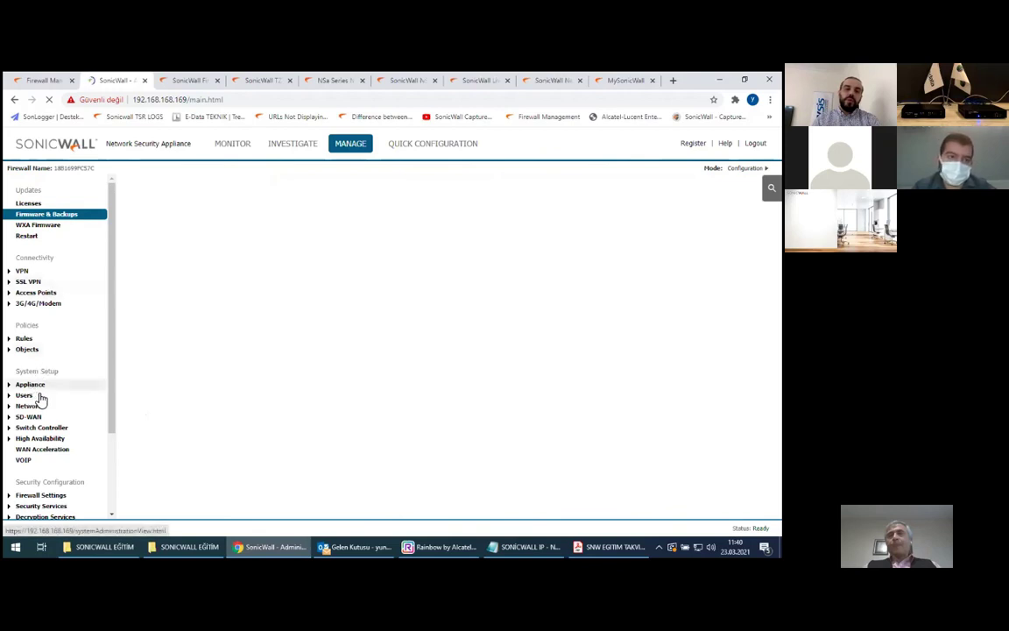
pyautogui.click(26, 340)
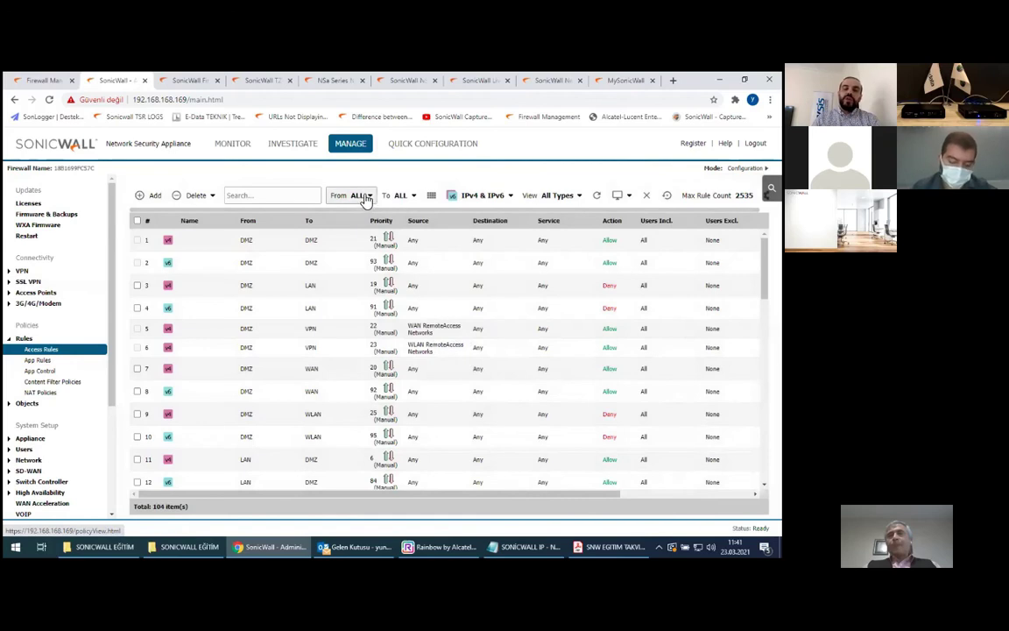
pyautogui.click(399, 196)
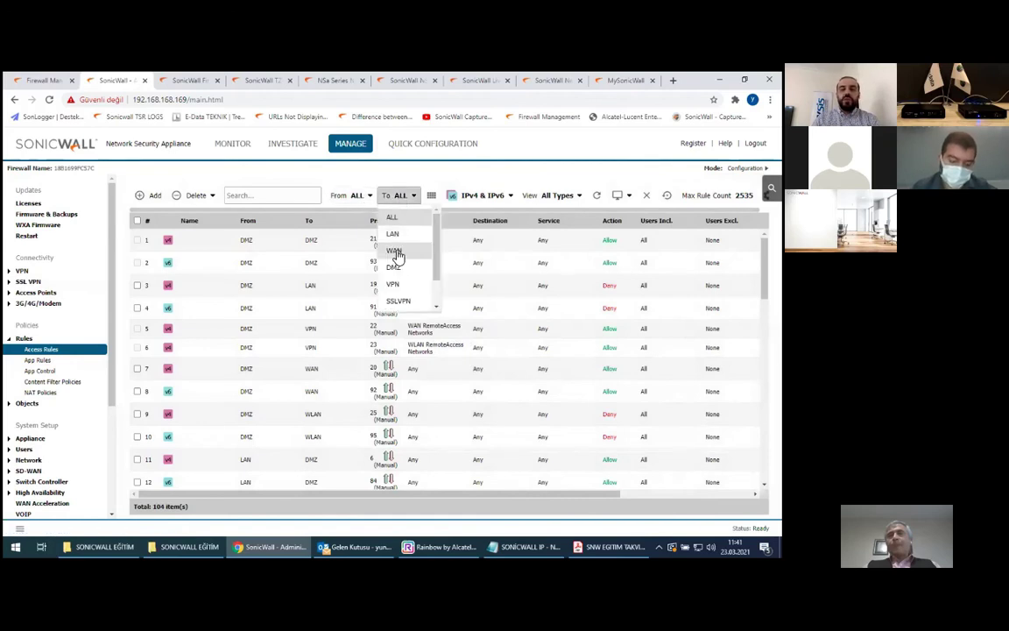
pyautogui.click(394, 251)
pyautogui.click(359, 195)
pyautogui.click(343, 234)
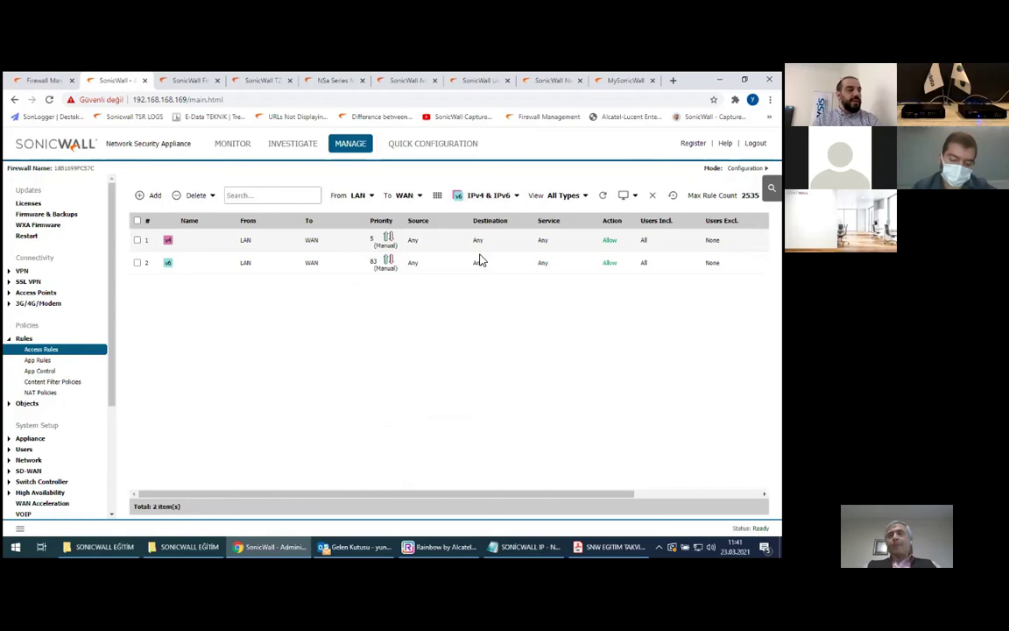
# - Limit the list to IPv4 and open the single priority-5 Allow rule for editing
pyautogui.click(488, 194)
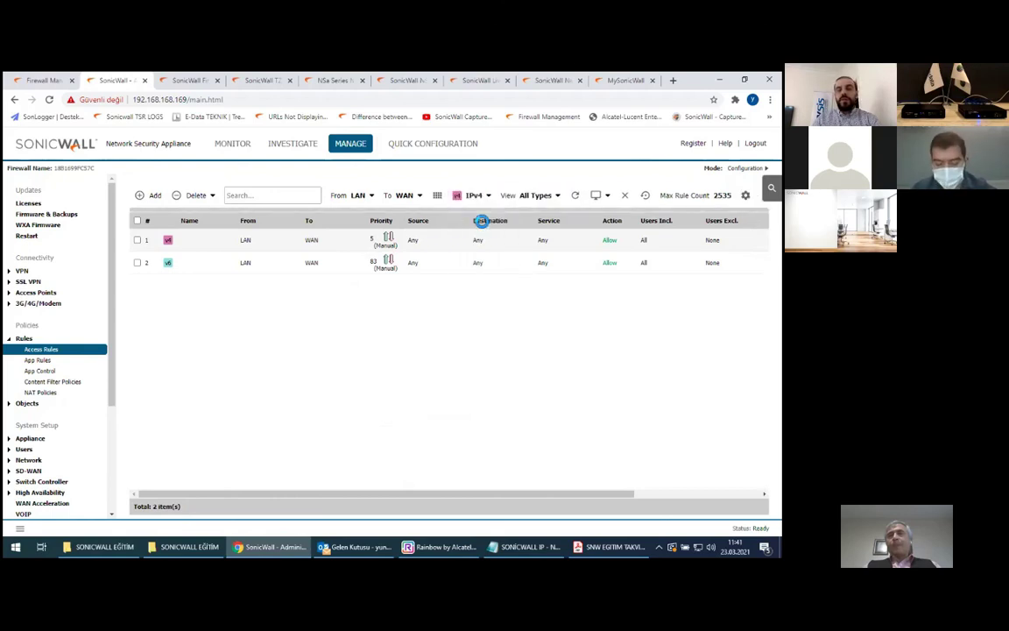
pyautogui.click(479, 218)
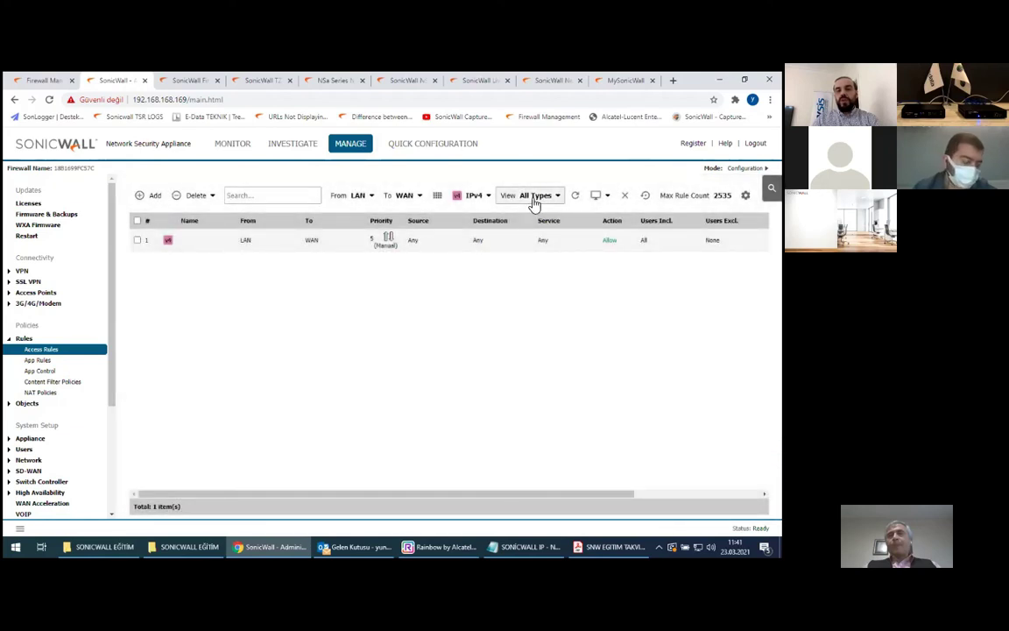
pyautogui.moveTo(478, 495); pyautogui.dragTo(607, 495)
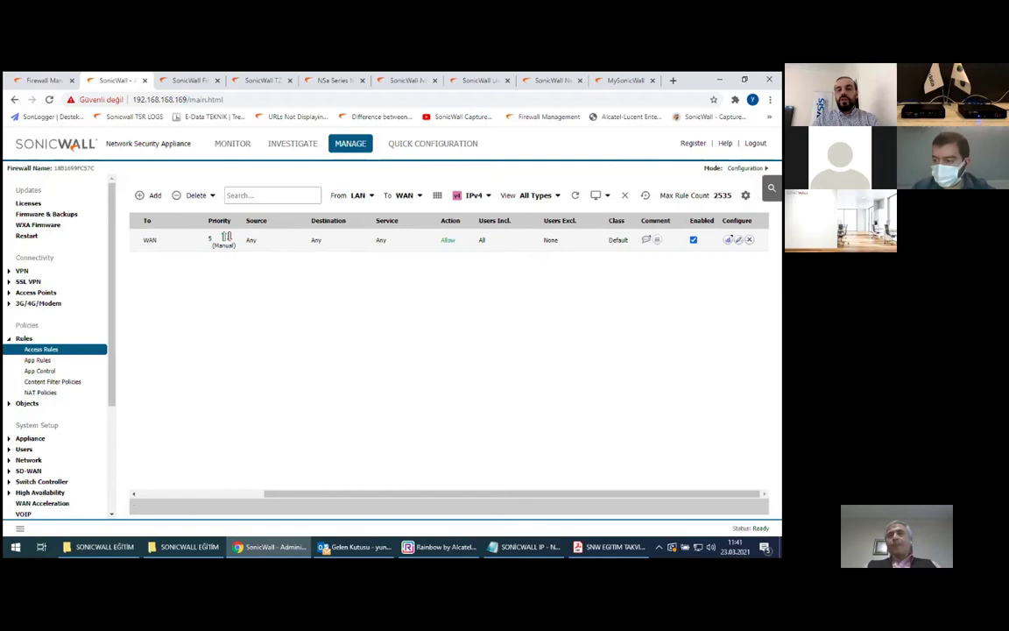
pyautogui.click(736, 239)
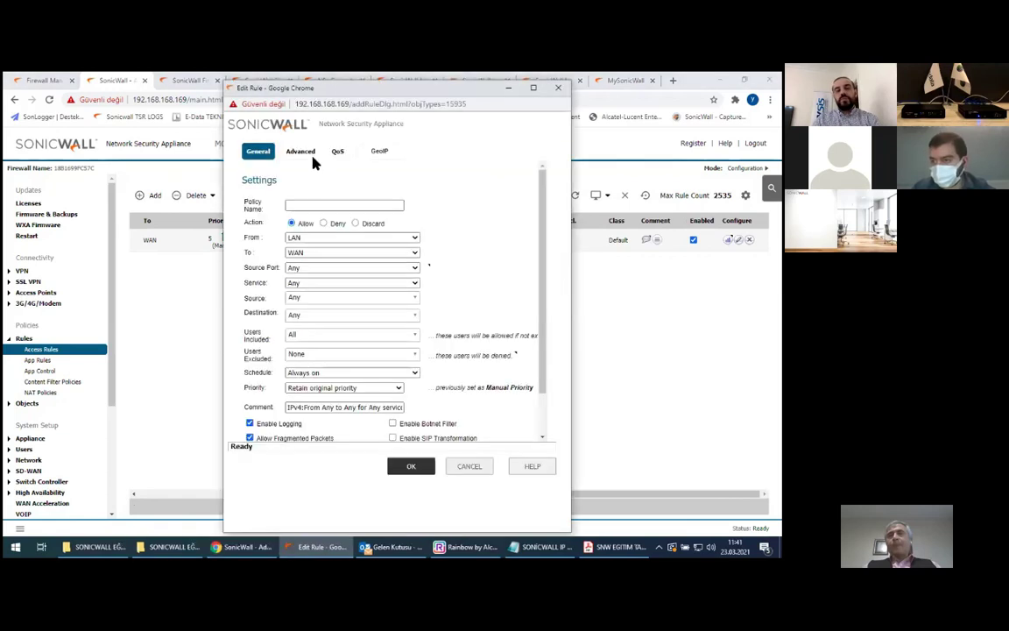
# - Enable per-source and per-destination IP connection limits on the Advanced tab and inspect their 128 thresholds
pyautogui.click(302, 154)
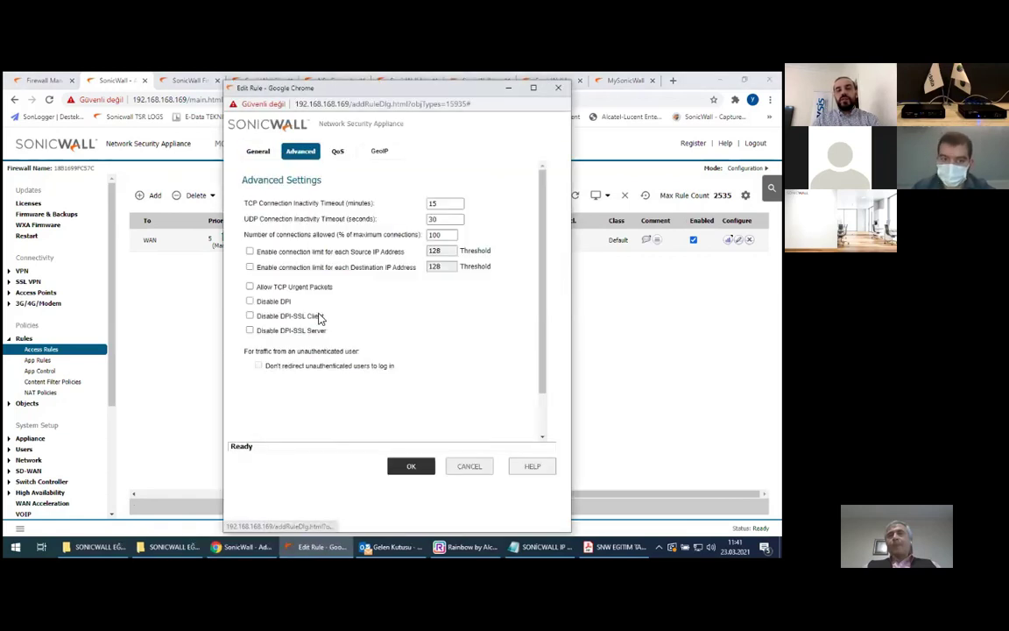
pyautogui.click(249, 252)
pyautogui.click(250, 268)
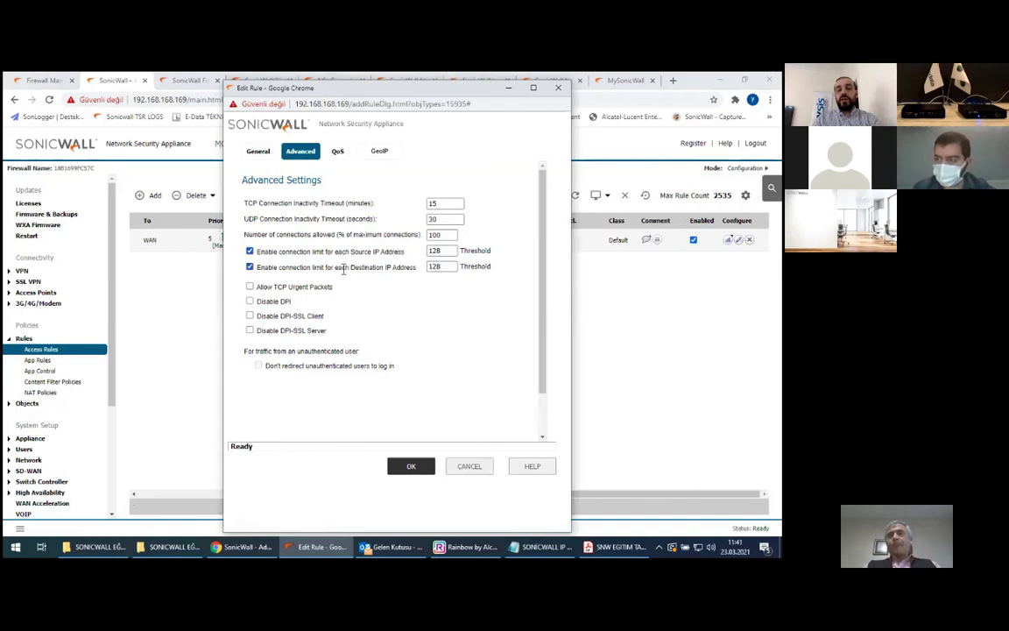
pyautogui.doubleClick(435, 251)
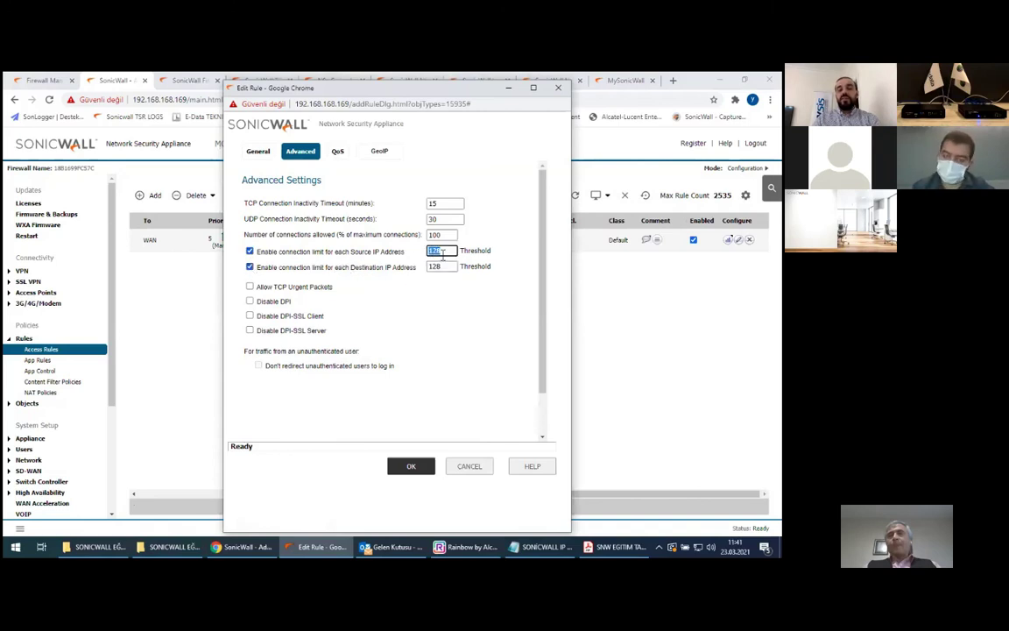
pyautogui.doubleClick(435, 267)
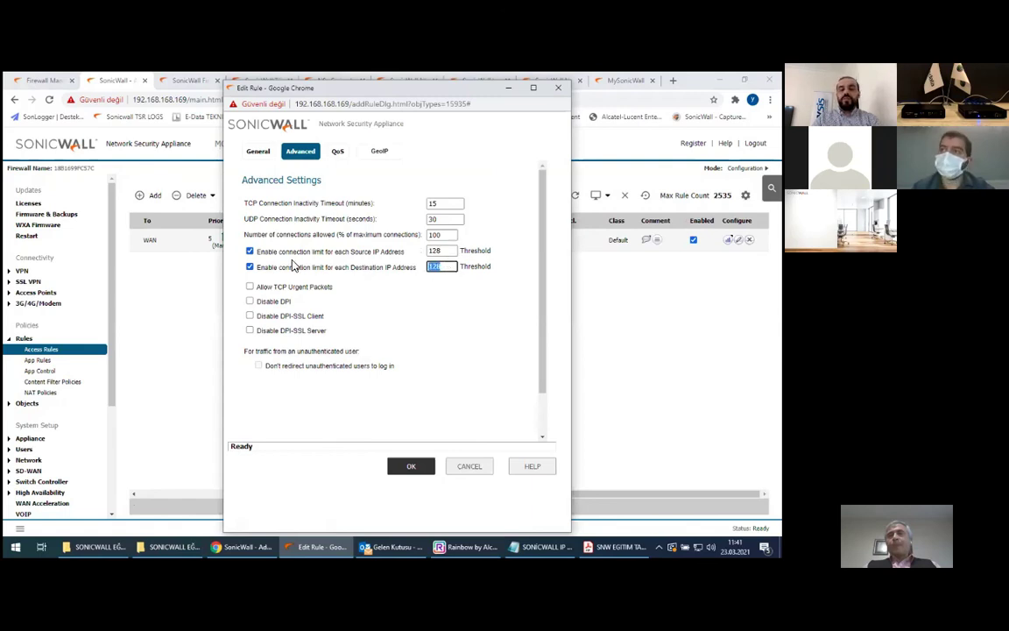
pyautogui.doubleClick(429, 252)
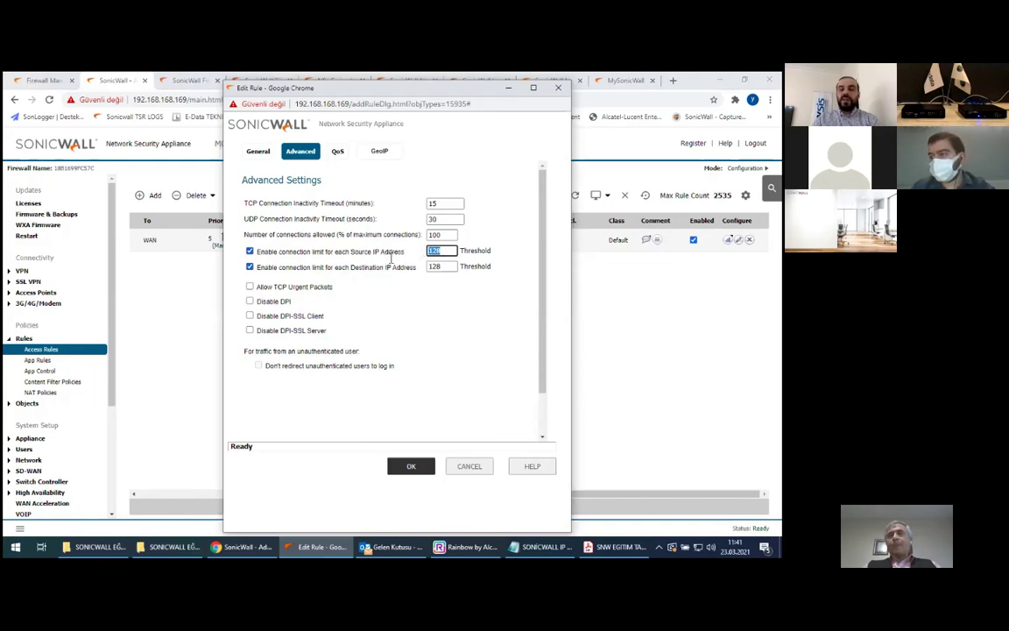
pyautogui.doubleClick(436, 268)
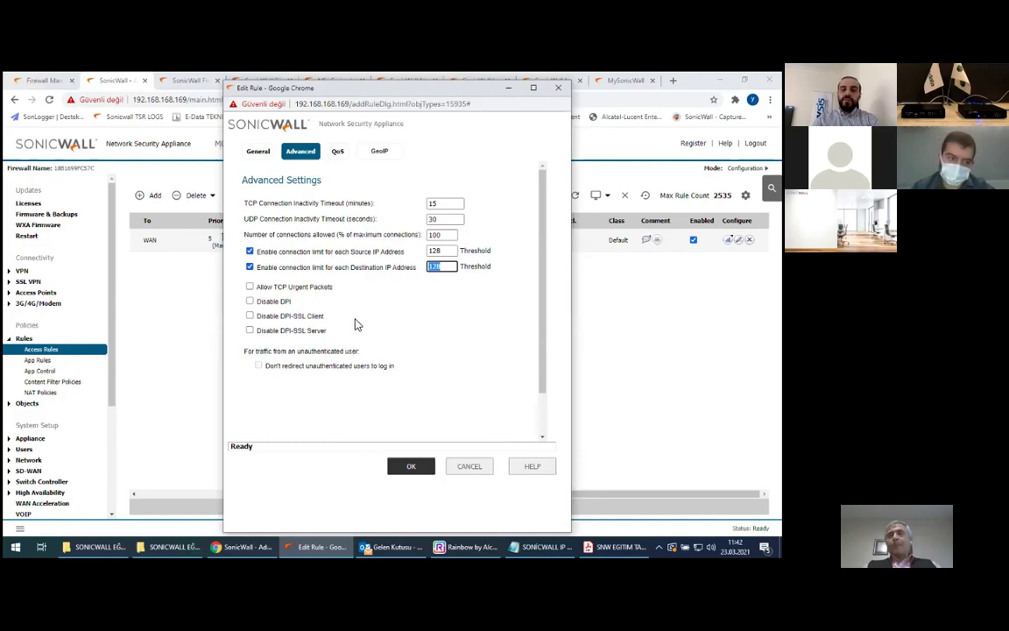
# - Go back to General and cancel the rule edit without saving
pyautogui.click(257, 151)
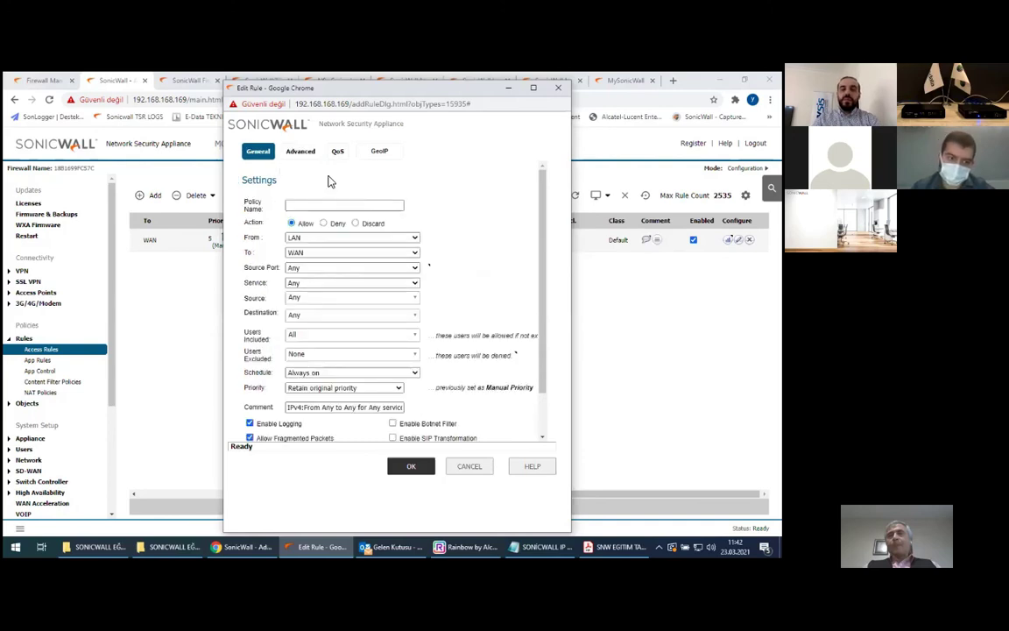
pyautogui.scroll(-1, 320, 331)
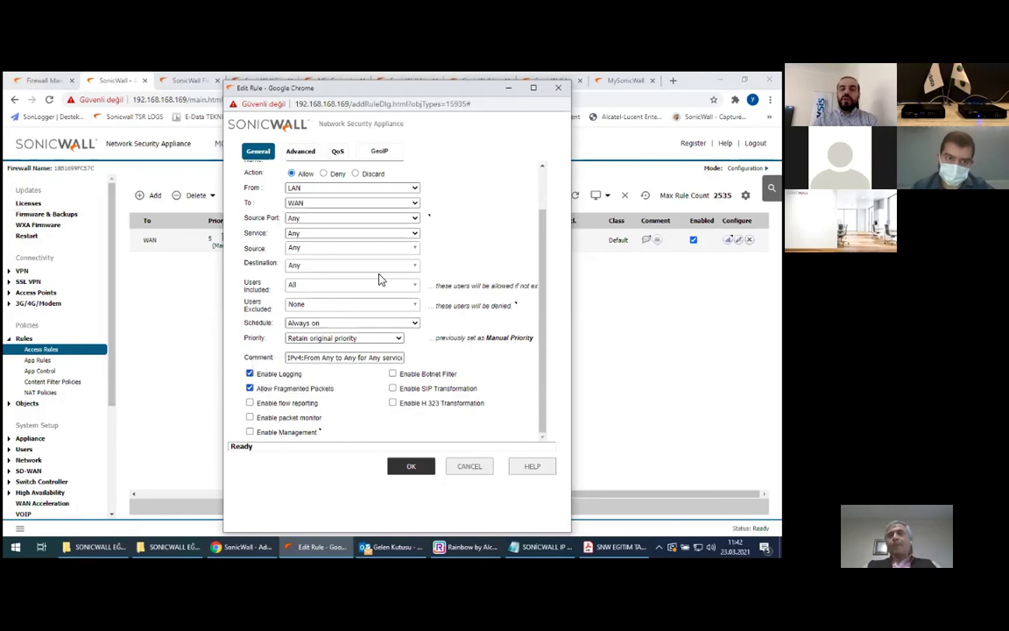
pyautogui.click(476, 469)
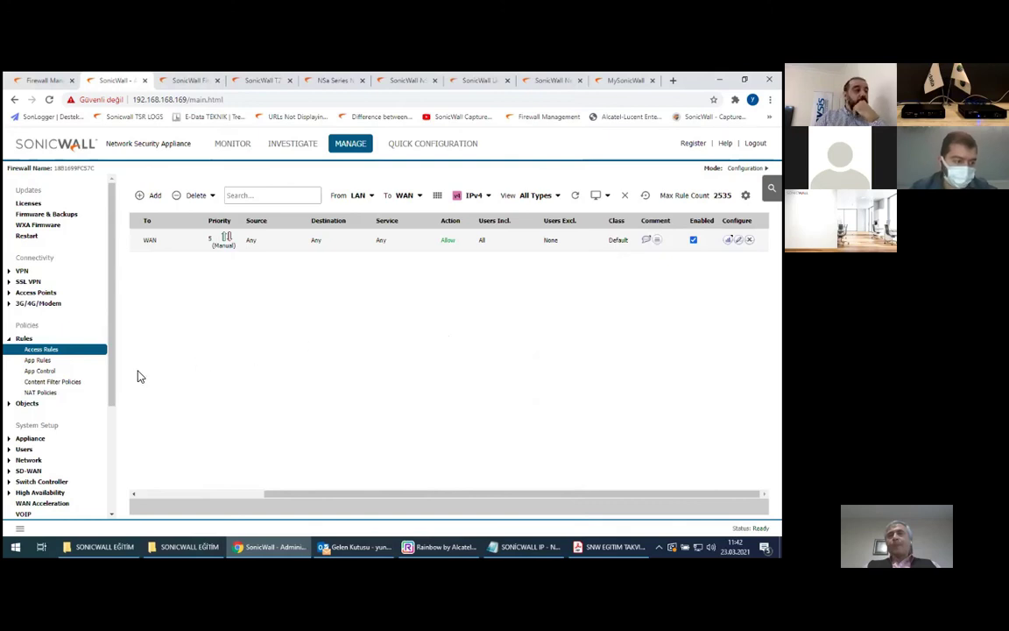
# - Switch back to Classic navigation and open VPN > Settings with its WAN and WLAN GroupVPN policies
pyautogui.moveTo(110, 387); pyautogui.dragTo(114, 492)
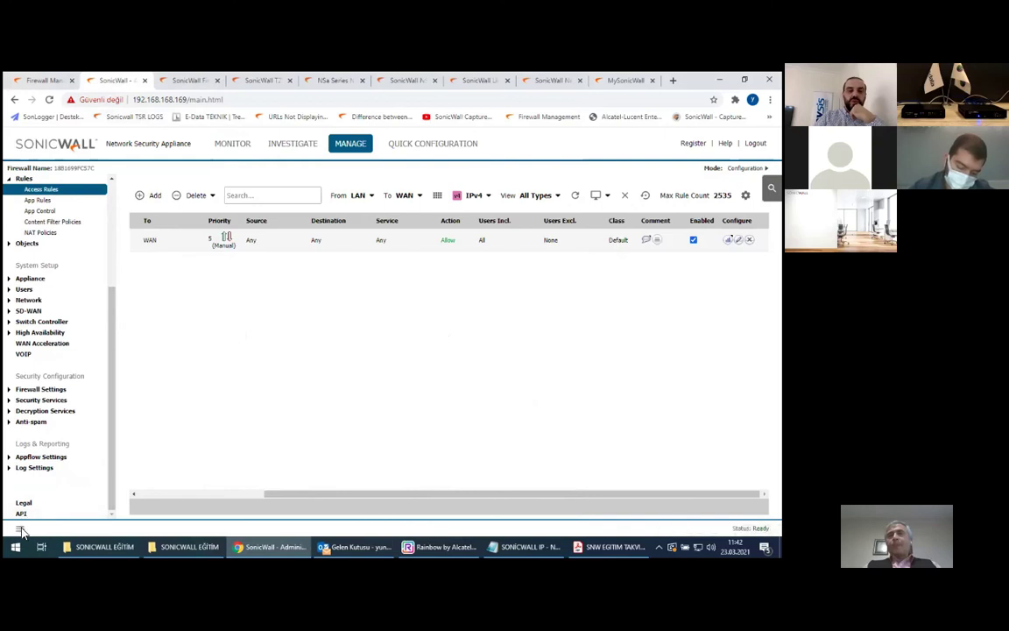
pyautogui.press('F5')
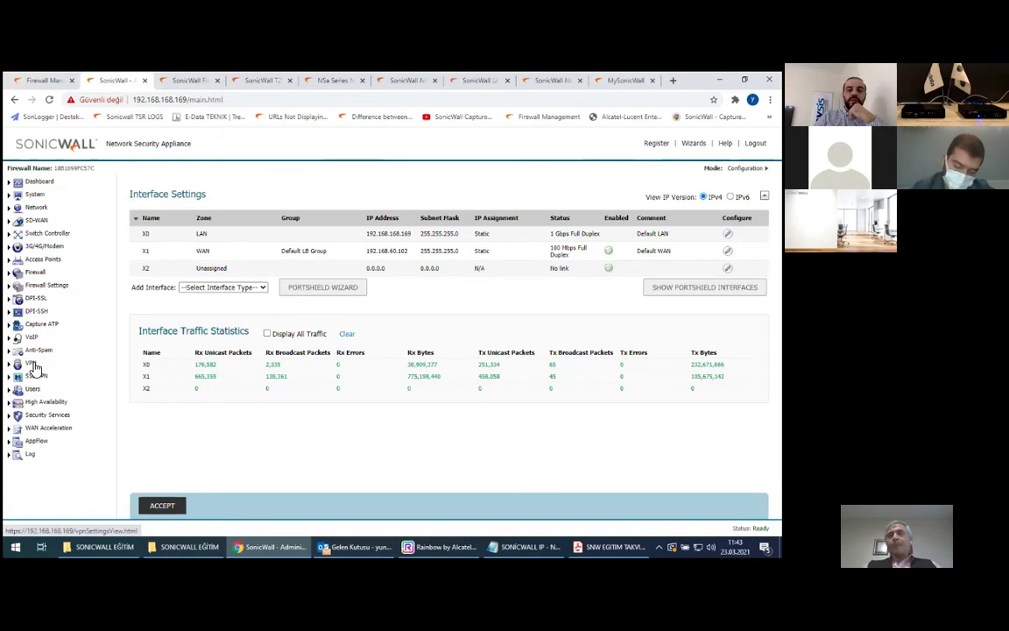
pyautogui.click(33, 363)
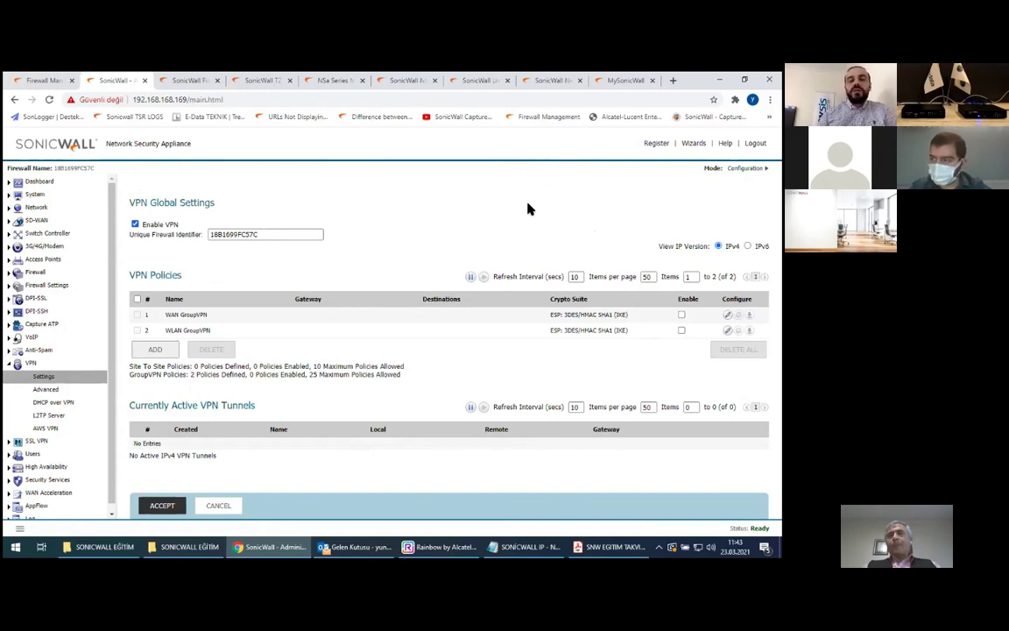
# - Add a new VPN policy, glance at its Network tab, and set Policy Type to Tunnel Interface
pyautogui.click(155, 348)
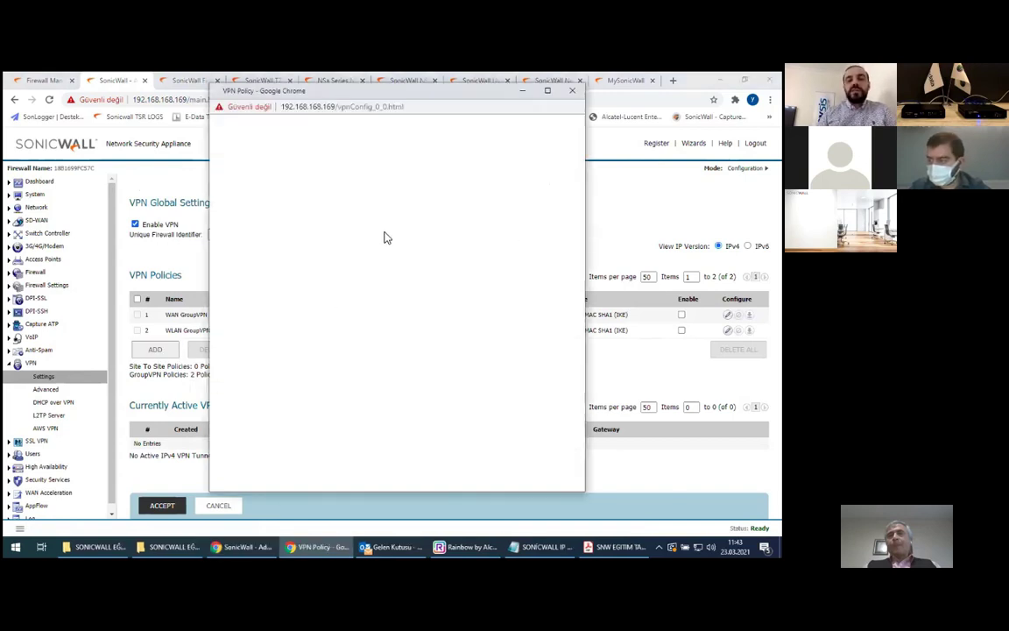
pyautogui.moveTo(444, 94); pyautogui.dragTo(317, 105)
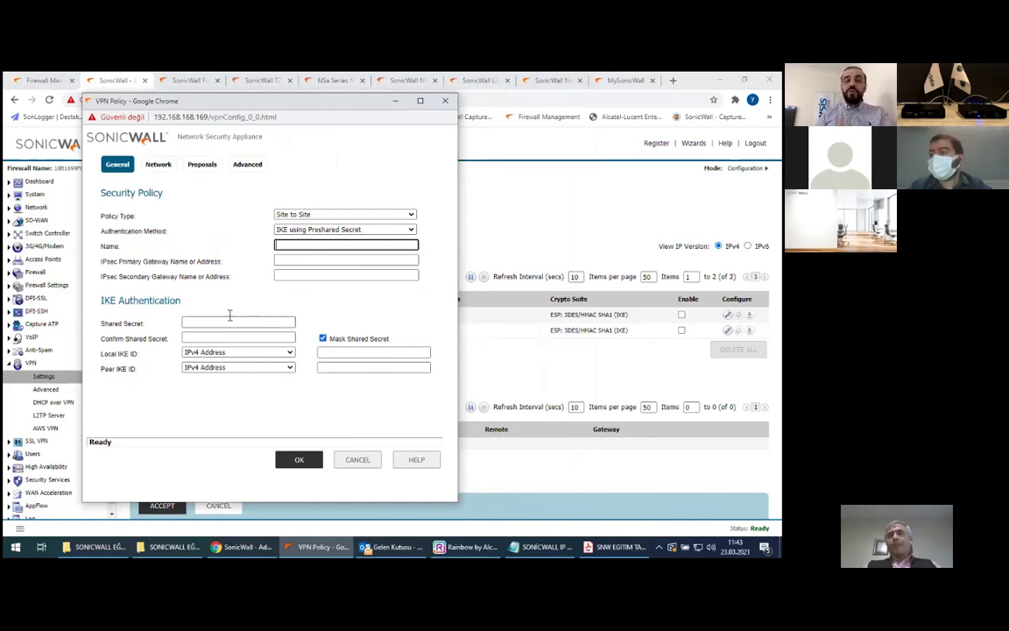
pyautogui.click(160, 168)
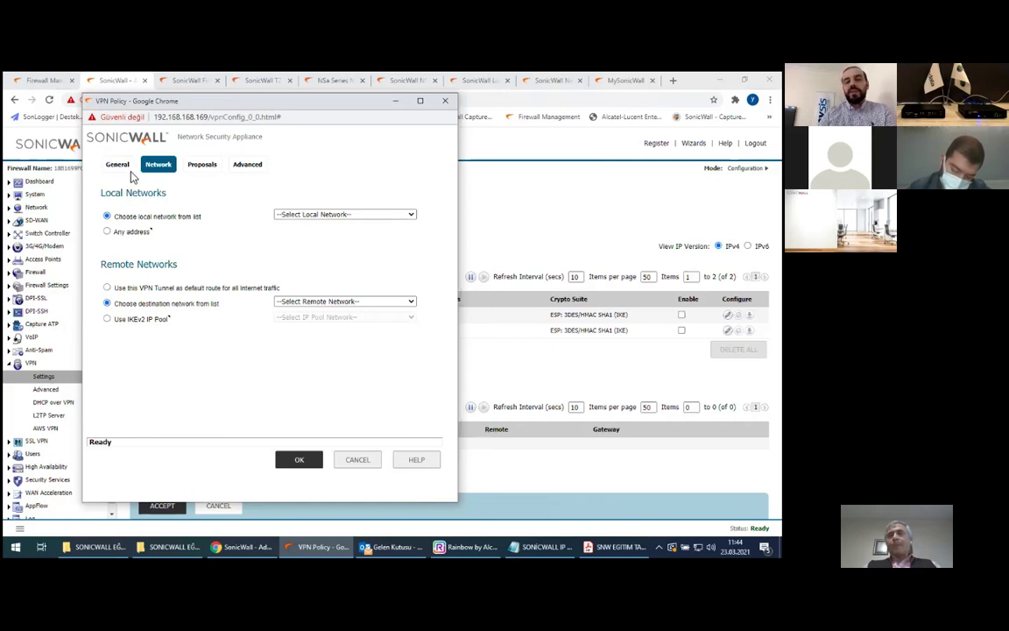
pyautogui.click(118, 165)
pyautogui.click(335, 216)
pyautogui.click(321, 235)
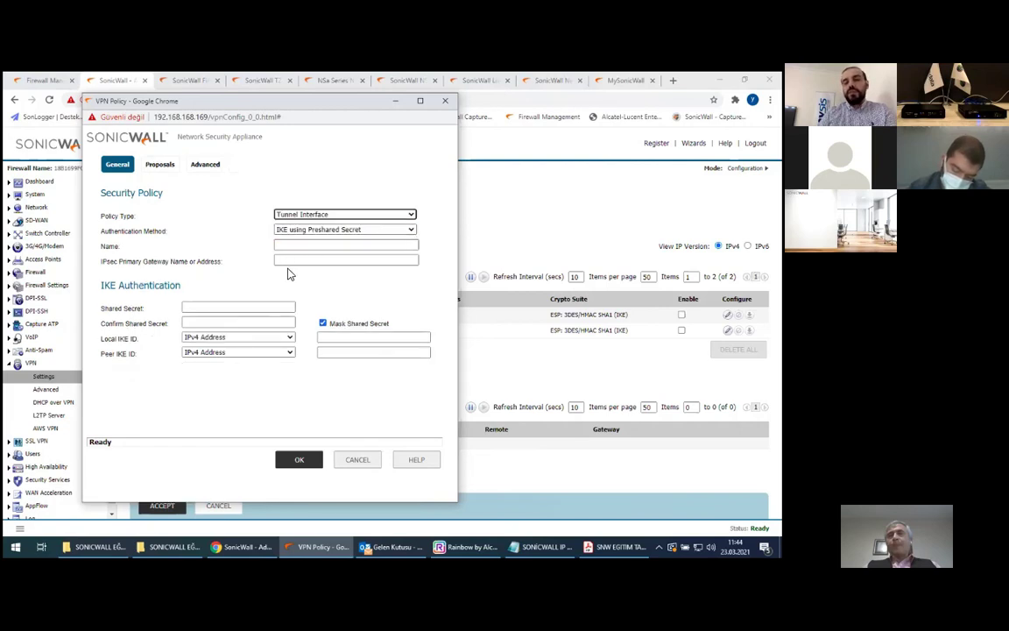
# - Check the new policy's Proposals tab, then reopen the Site to Site / Tunnel Interface Policy Type list
pyautogui.click(304, 246)
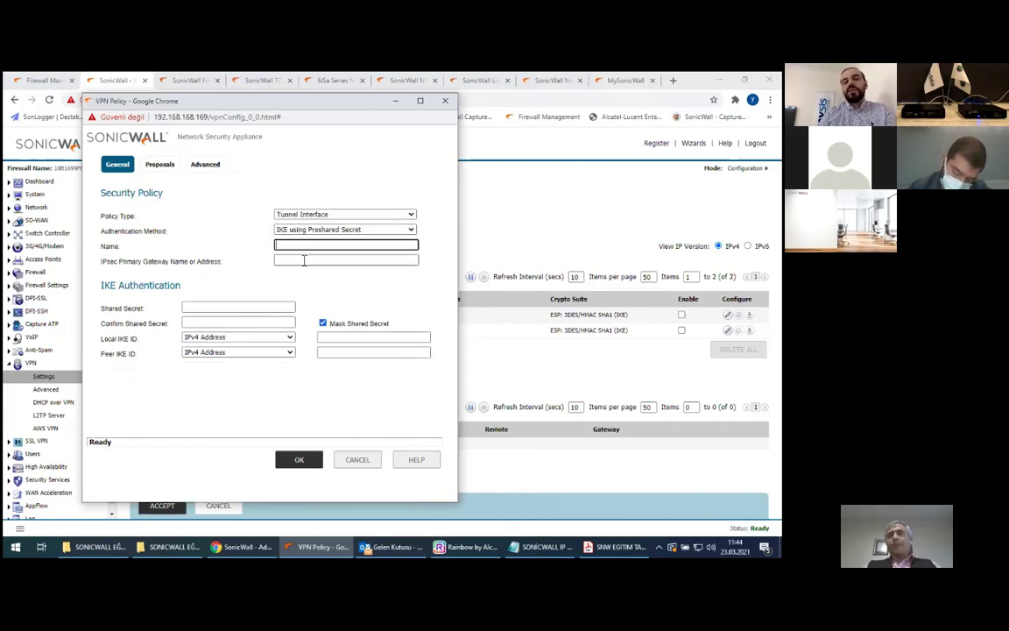
pyautogui.click(161, 165)
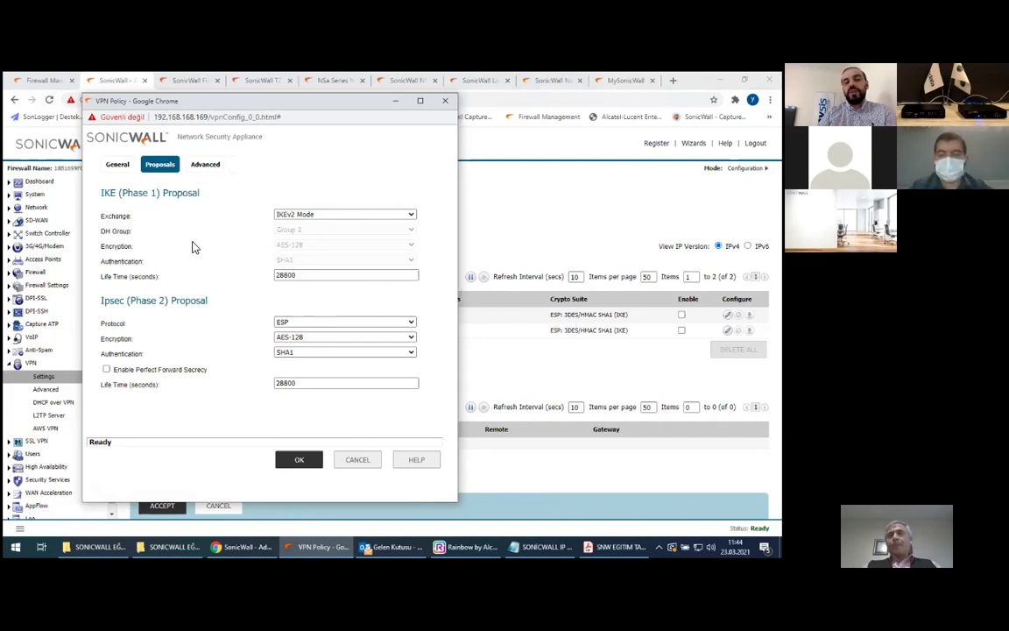
pyautogui.click(123, 167)
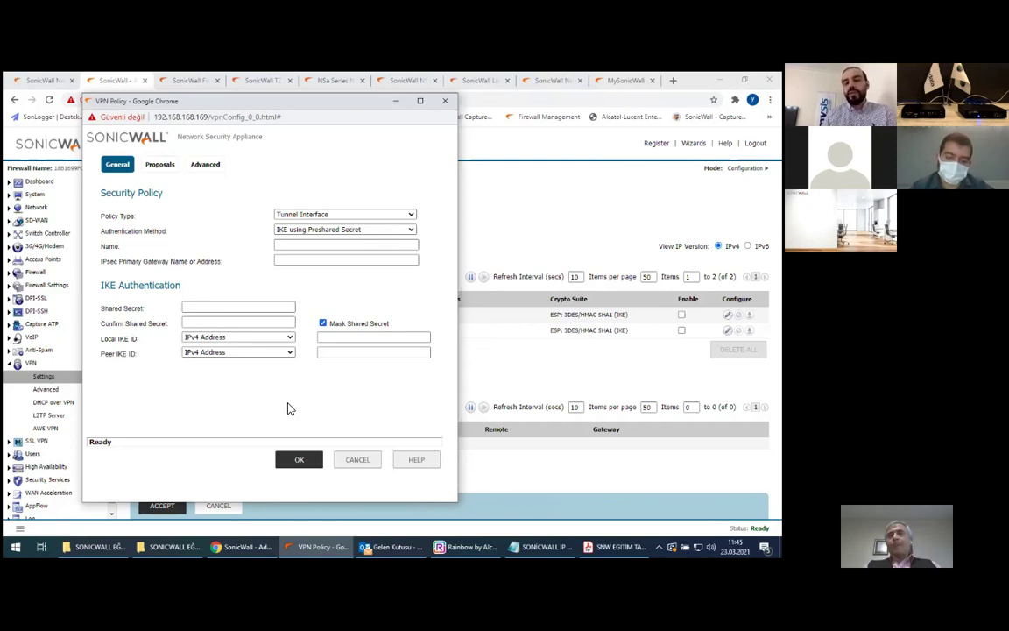
pyautogui.click(316, 215)
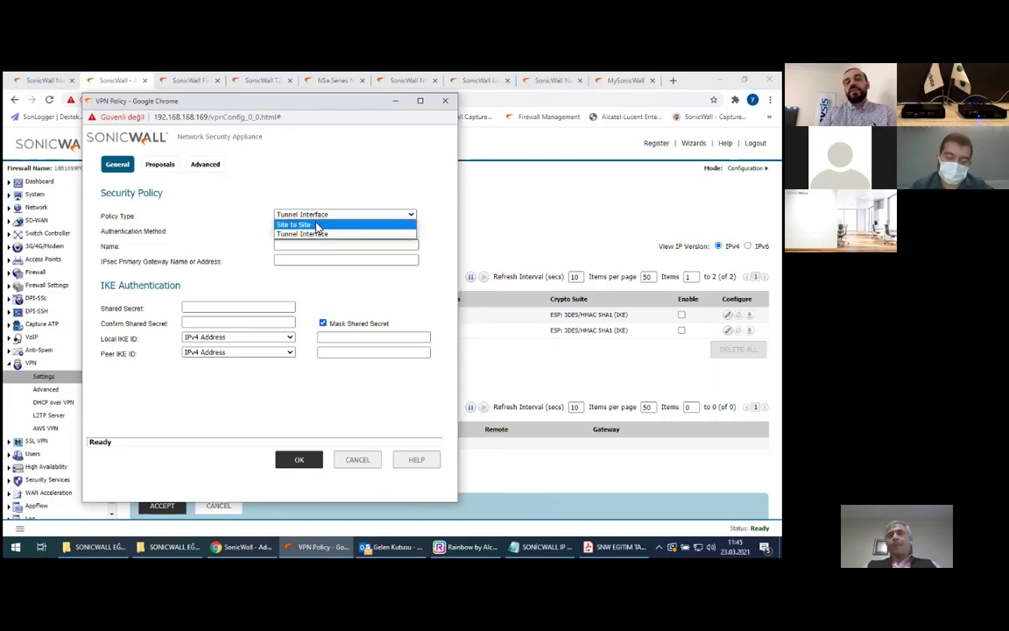
# - Change Policy Type to Site to Site, then review the Network and Proposals tabs before returning to General
pyautogui.click(296, 224)
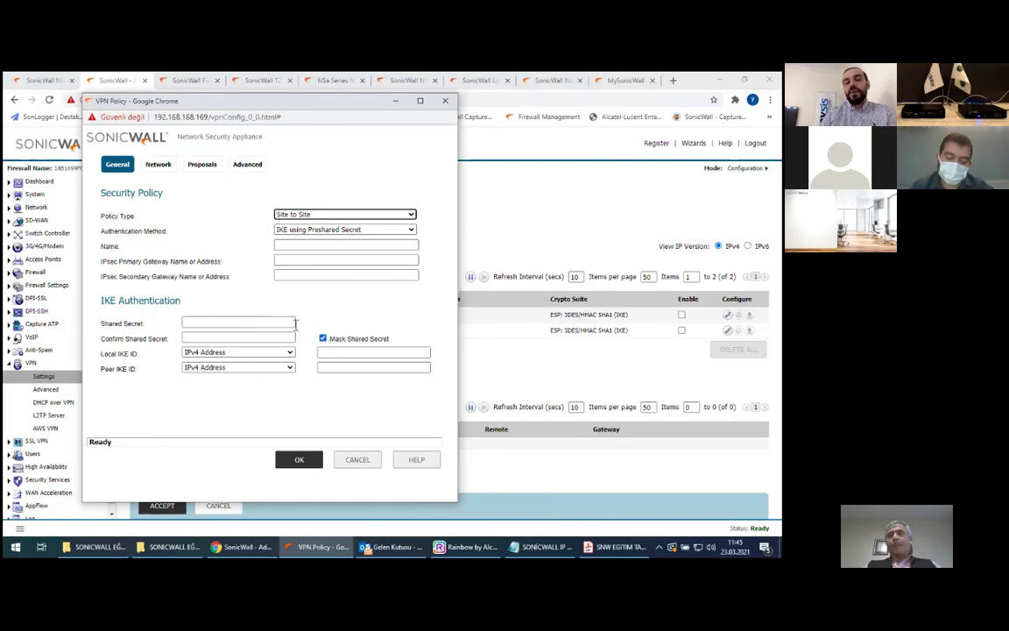
pyautogui.click(355, 437)
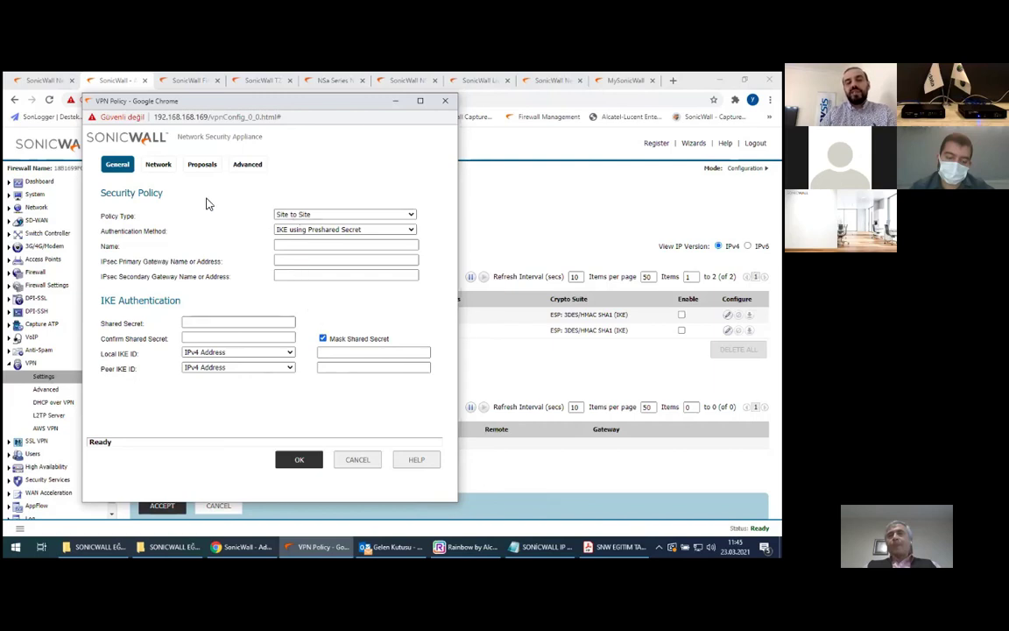
pyautogui.click(156, 164)
pyautogui.click(200, 164)
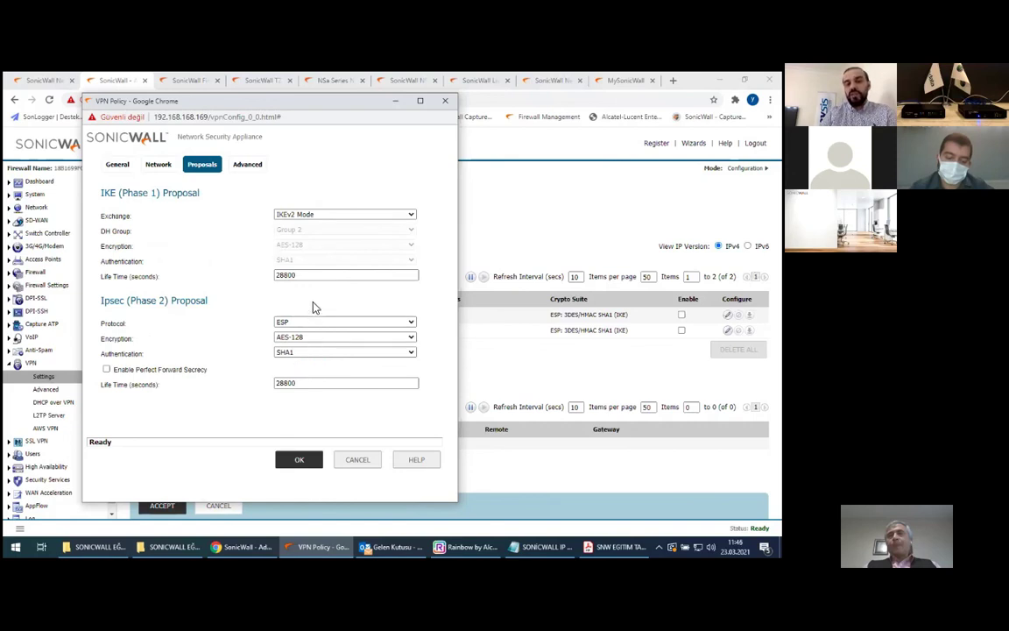
pyautogui.click(117, 164)
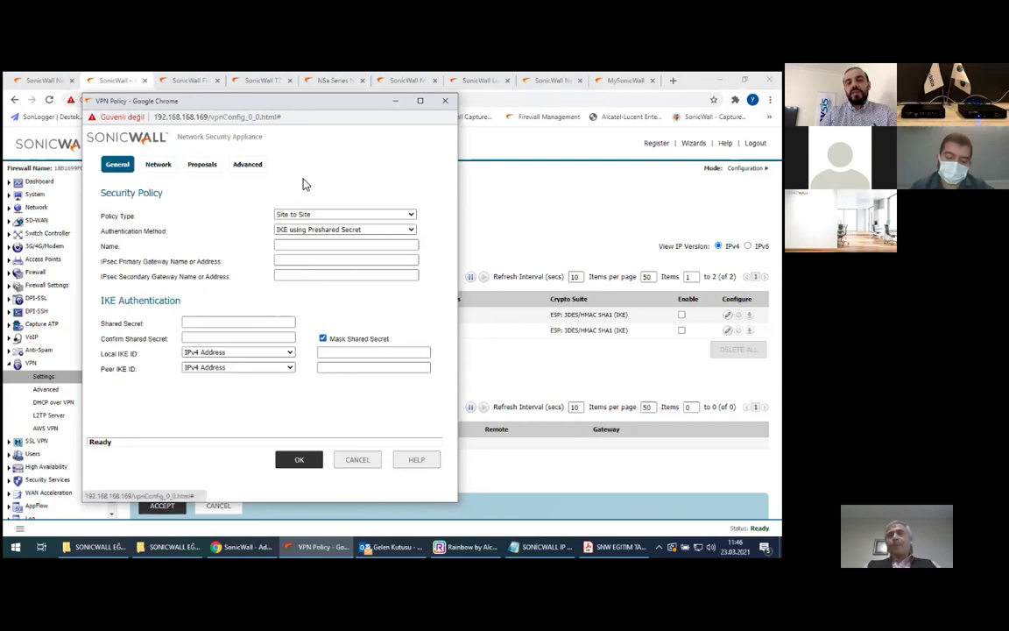
# - On the Network tab, pick Firewalled Subnets as the local network and leave the remote network unchosen
pyautogui.click(307, 246)
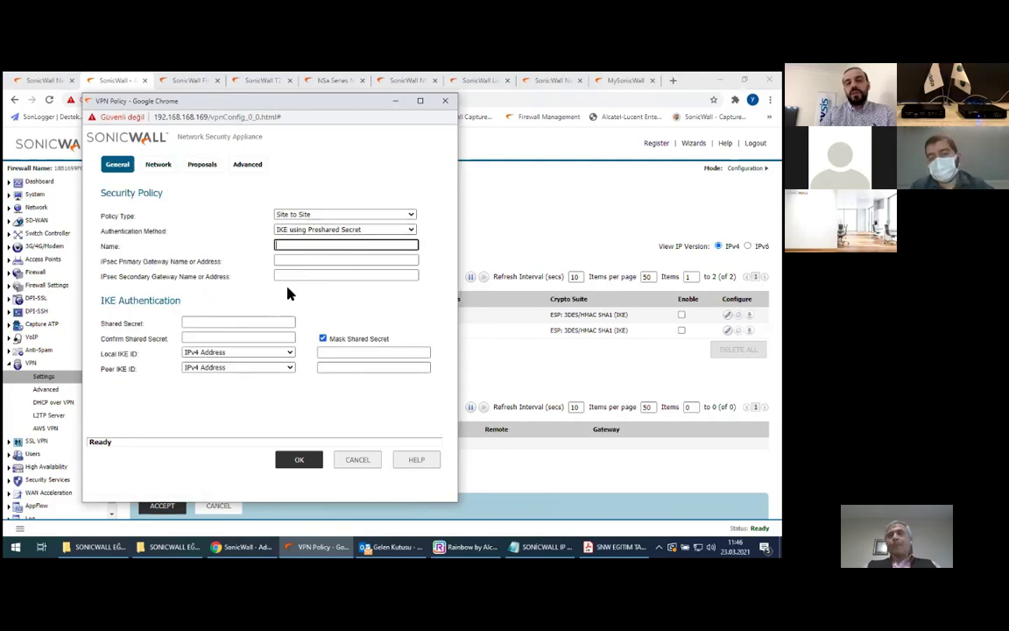
pyautogui.click(159, 165)
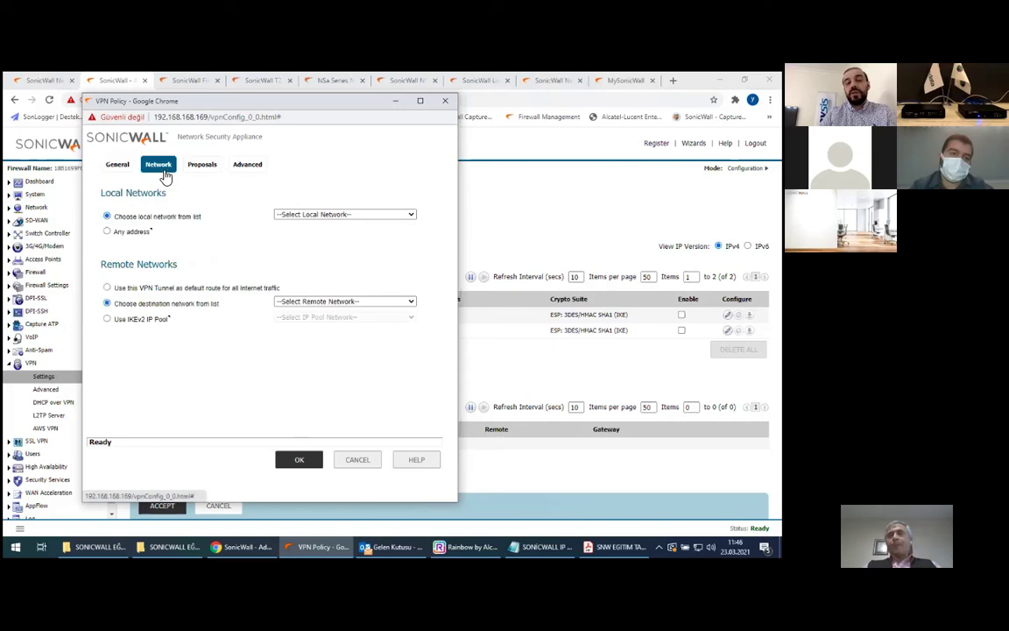
pyautogui.click(336, 215)
pyautogui.scroll(-1, 446, 289)
pyautogui.scroll(-2, 446, 289)
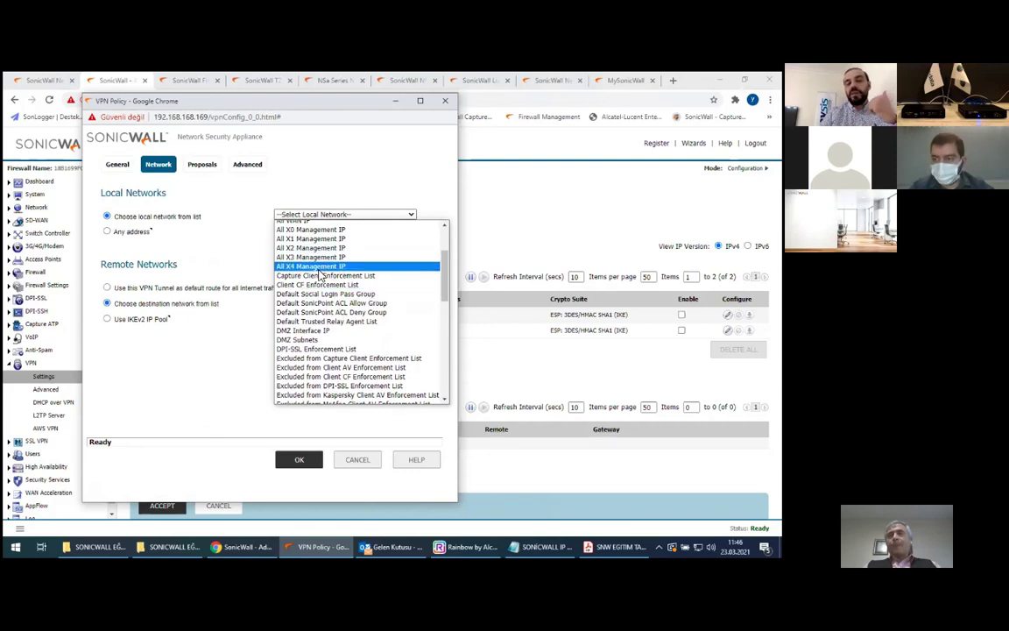
pyautogui.press('f')
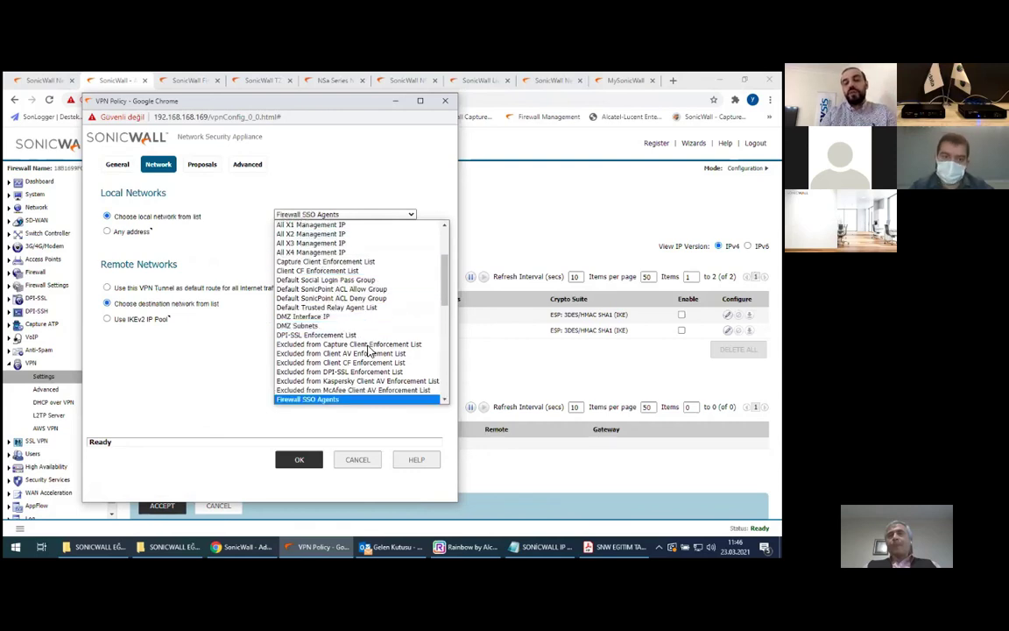
pyautogui.press('Down')
pyautogui.press('Down')
pyautogui.press('Down')
pyautogui.press('Up')
pyautogui.press('Return')
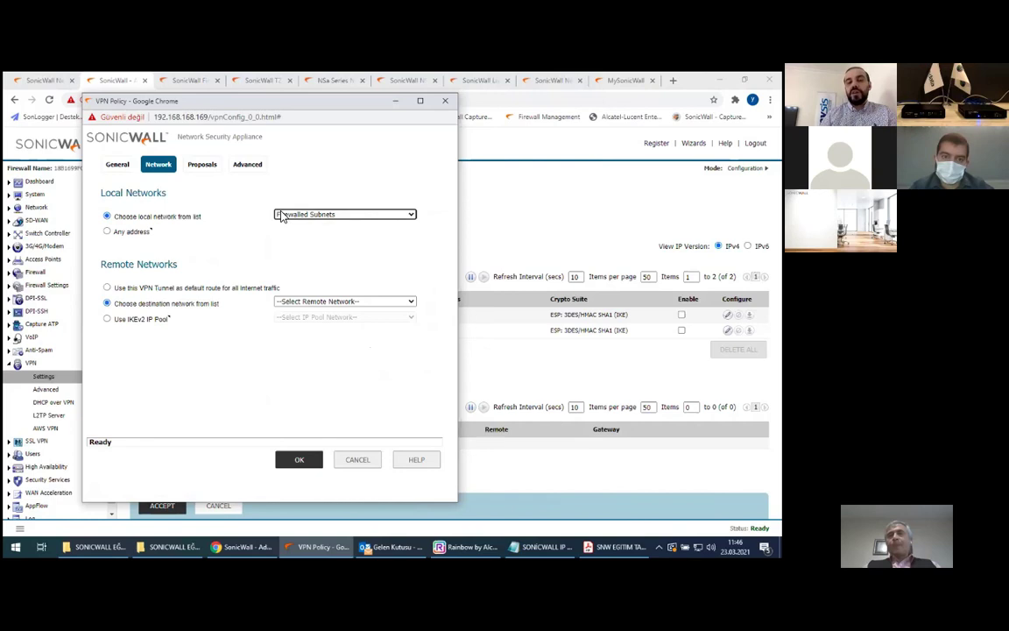
pyautogui.click(326, 302)
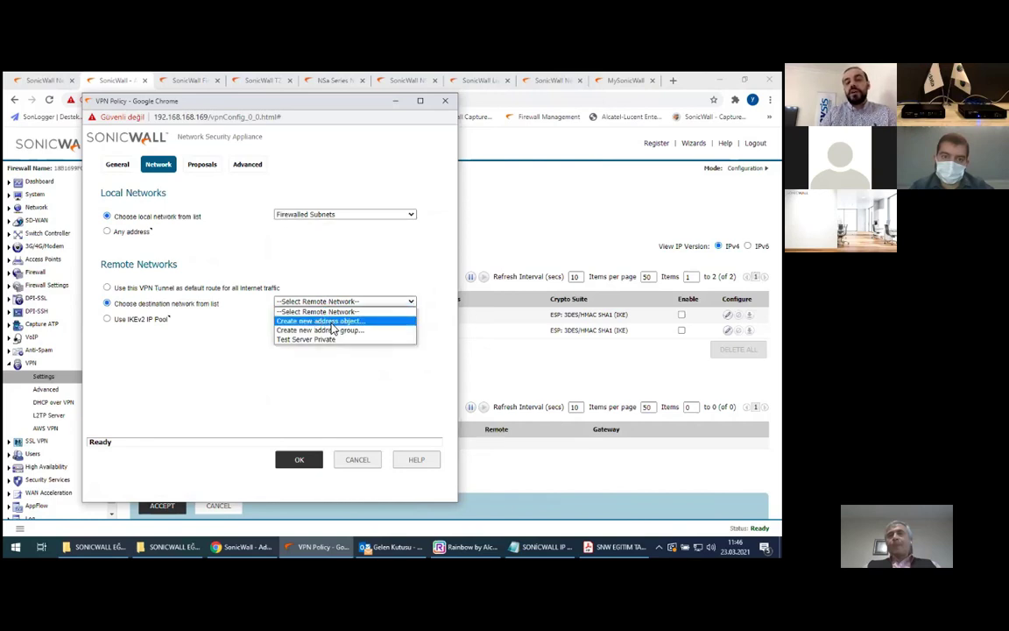
pyautogui.click(233, 155)
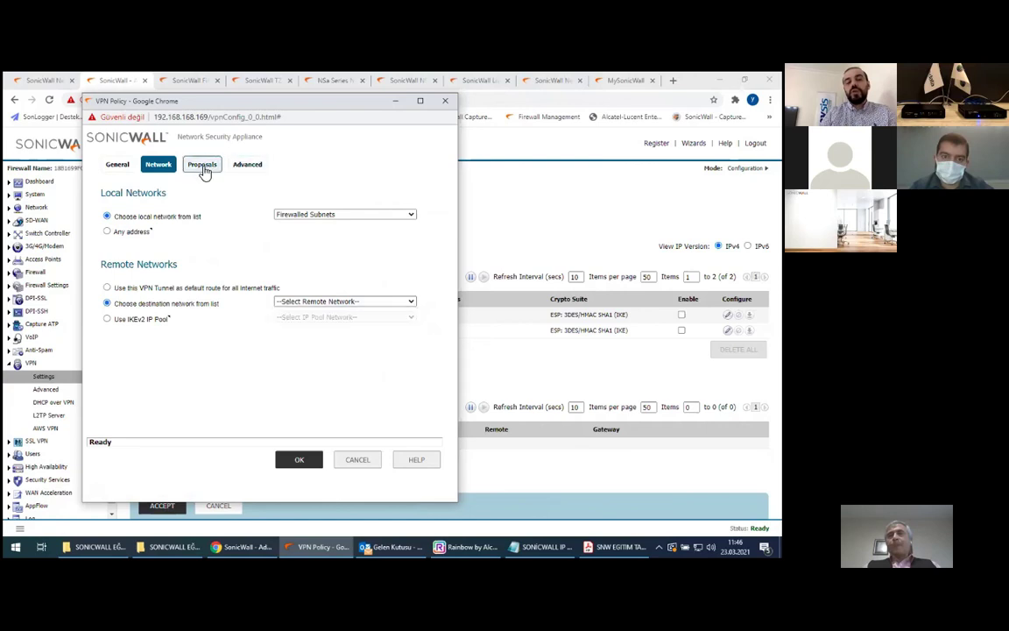
# - On the Proposals tab, set the IKE Phase 1 exchange to Main Mode (Group 2, AES-128, SHA1)
pyautogui.click(202, 165)
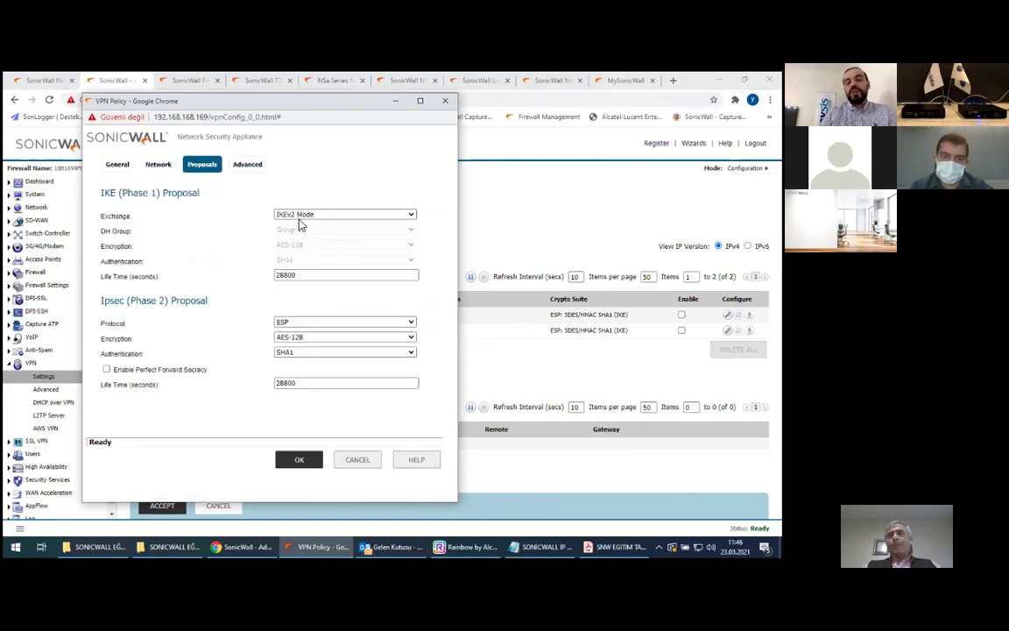
pyautogui.click(306, 219)
pyautogui.click(317, 224)
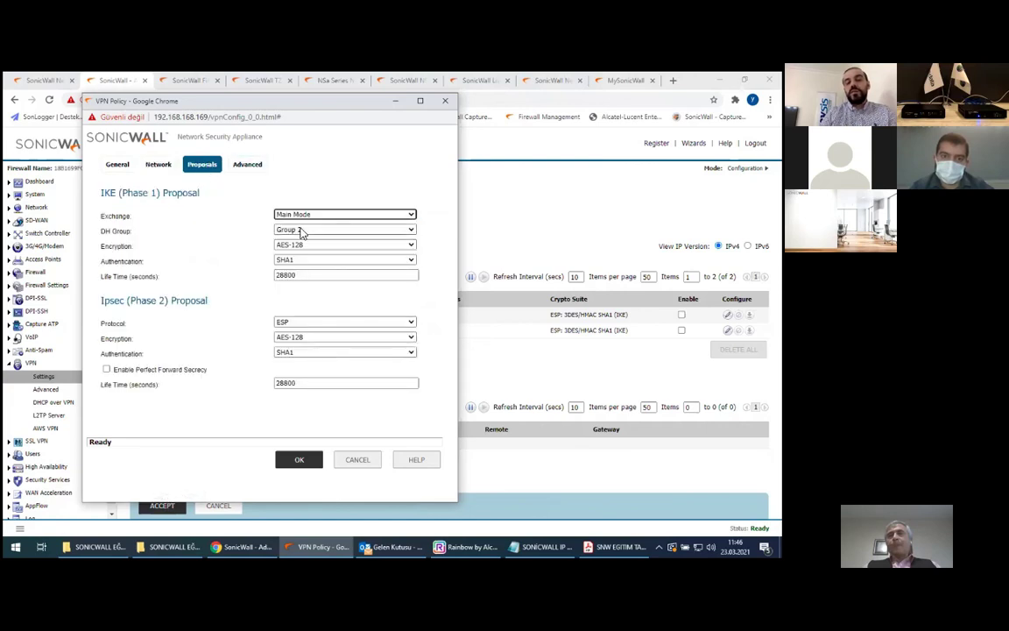
pyautogui.click(316, 216)
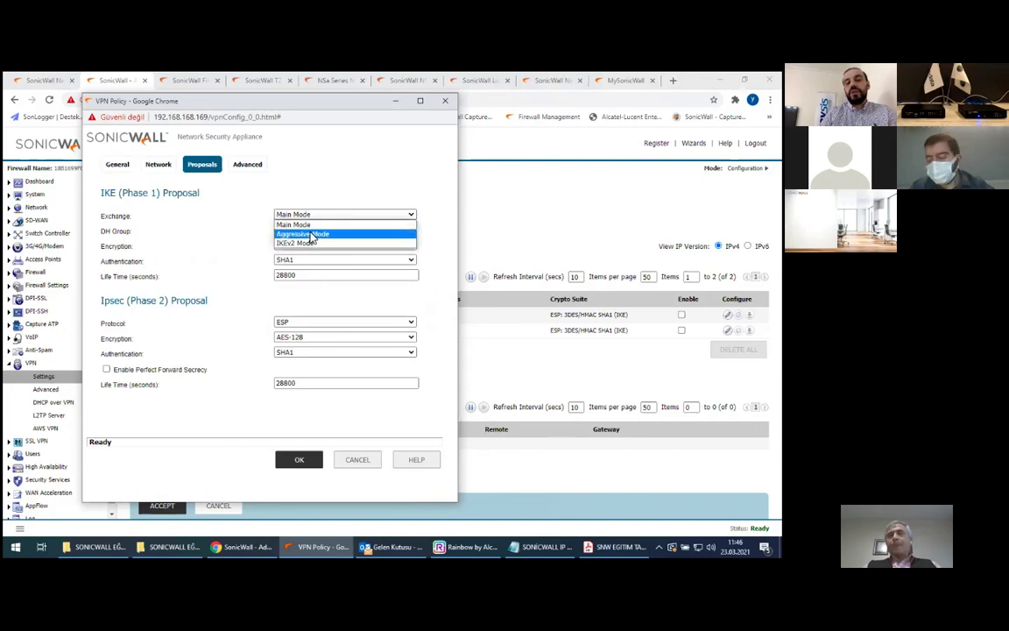
pyautogui.click(305, 225)
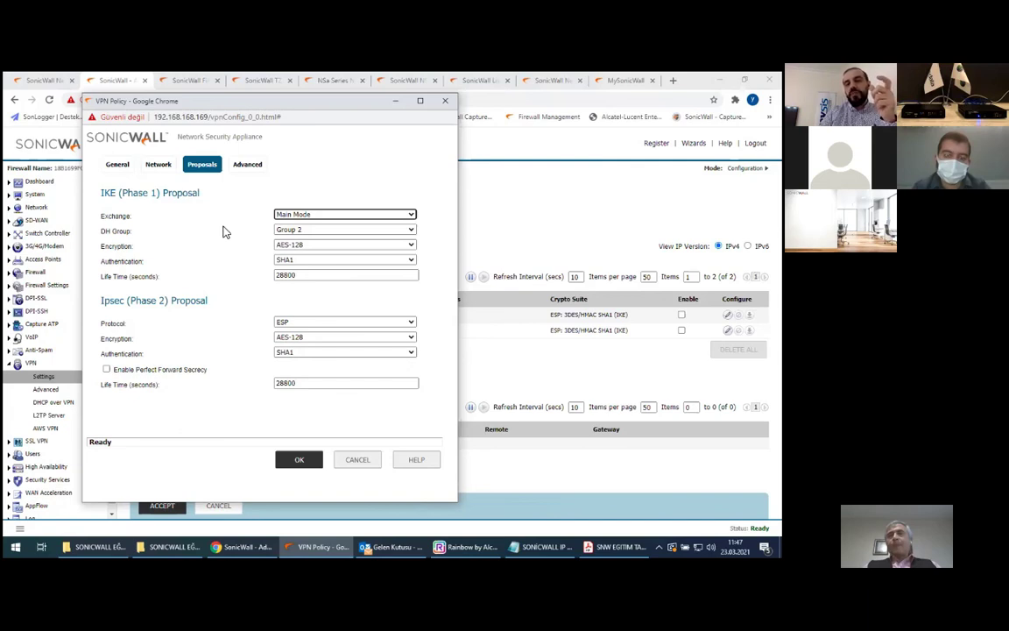
# - Return to the General tab and select the Local and Peer IKE ID values, both IPv4 Address
pyautogui.click(158, 168)
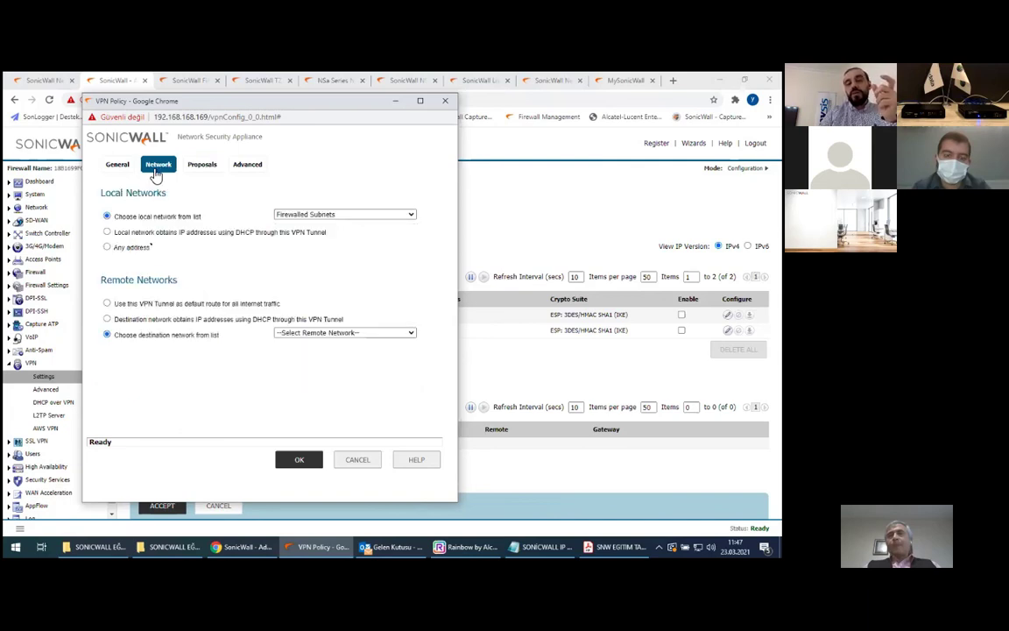
pyautogui.click(116, 165)
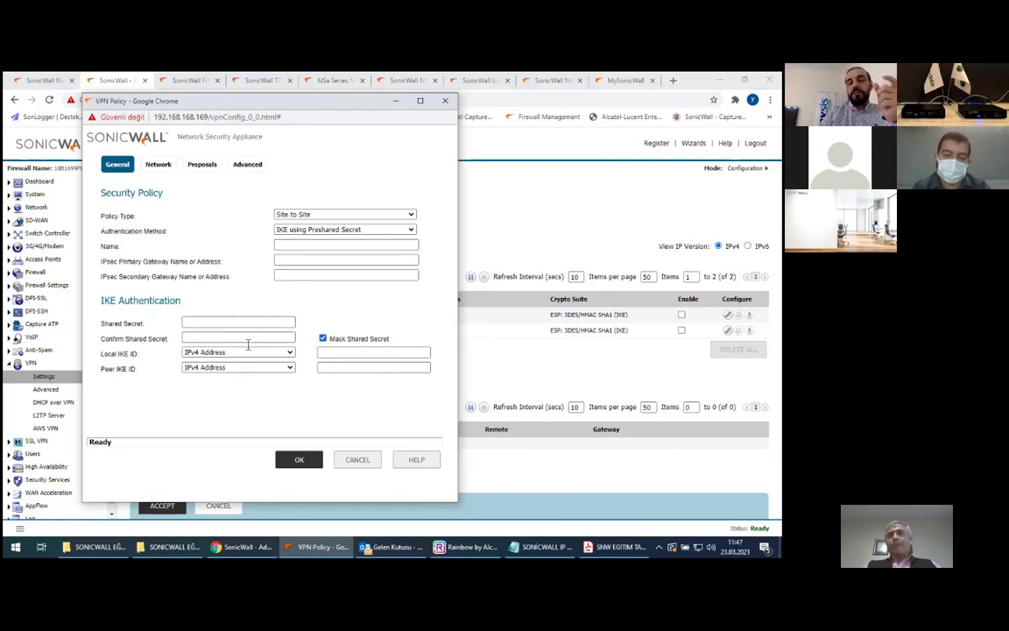
pyautogui.click(320, 353)
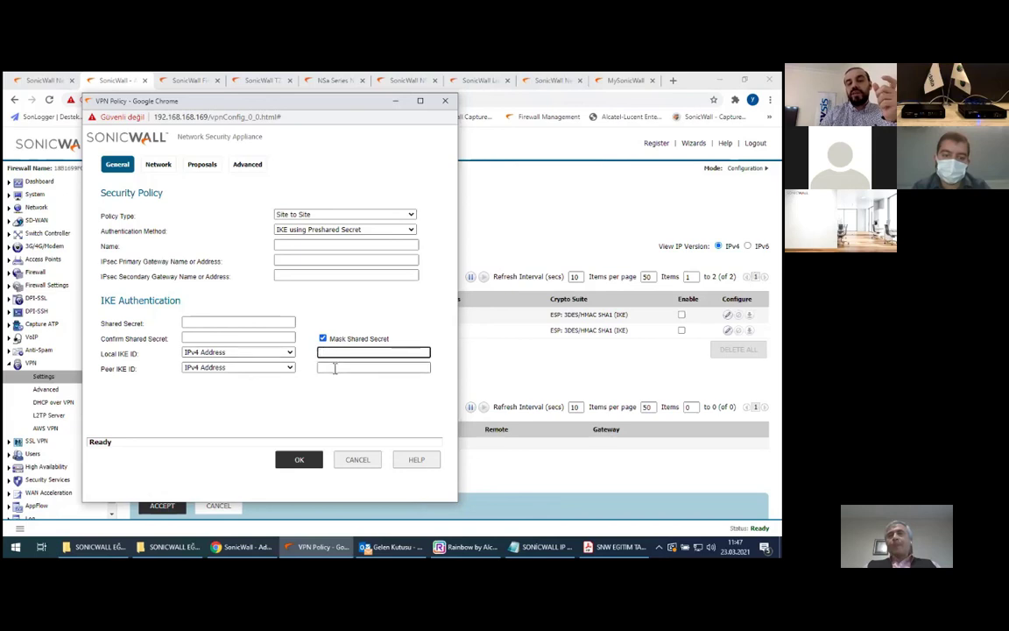
pyautogui.click(335, 370)
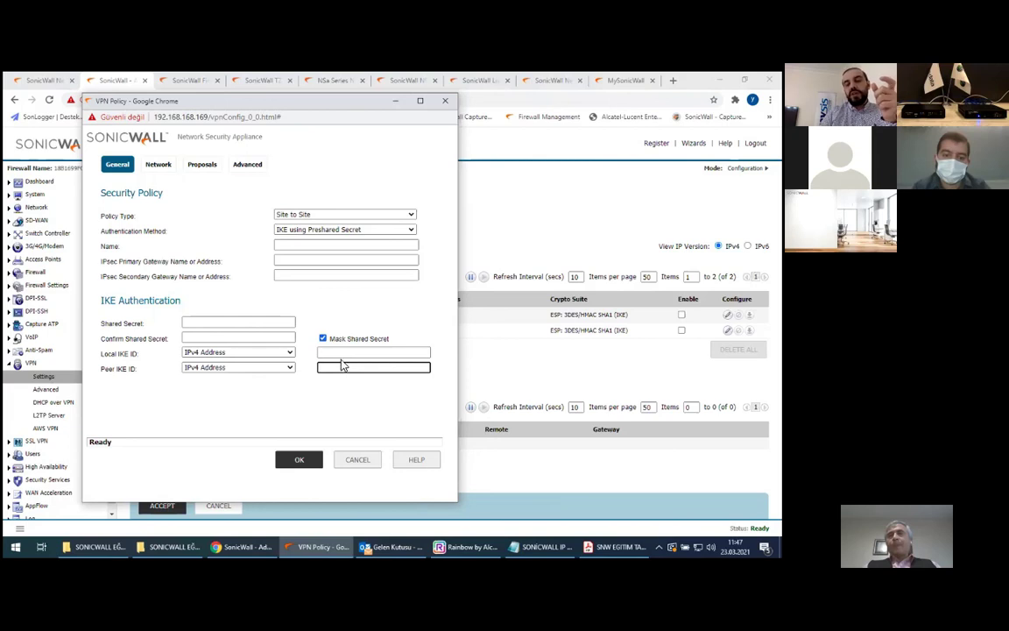
pyautogui.click(337, 353)
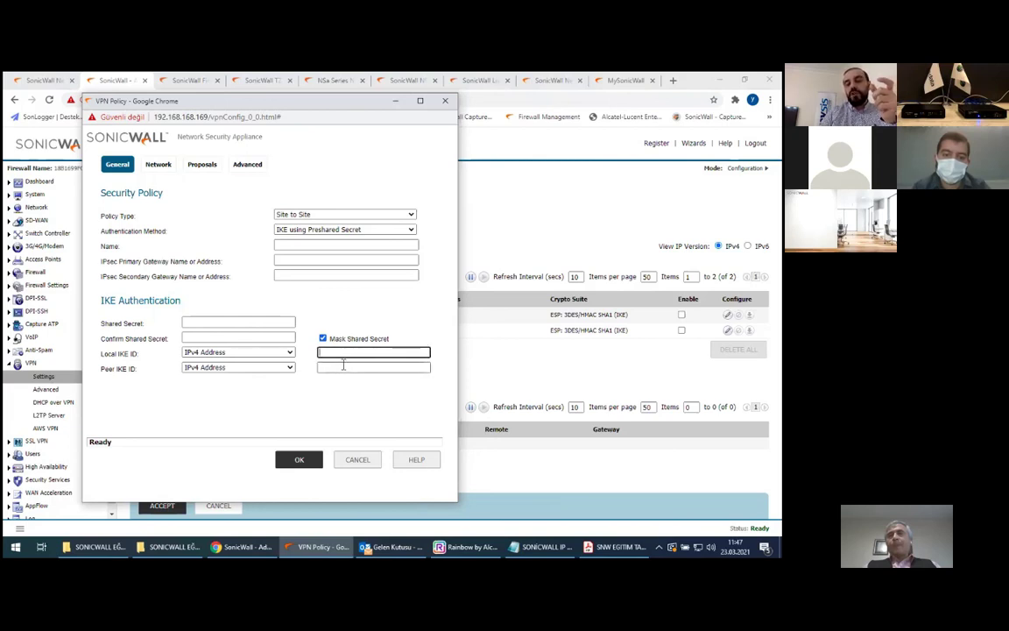
pyautogui.tripleClick(344, 354)
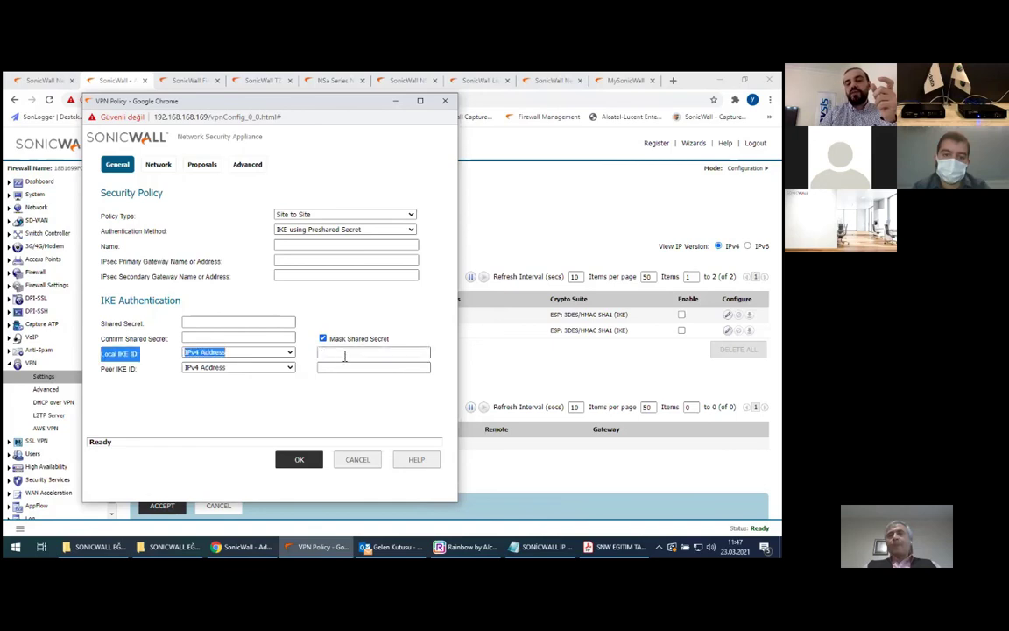
pyautogui.click(343, 354)
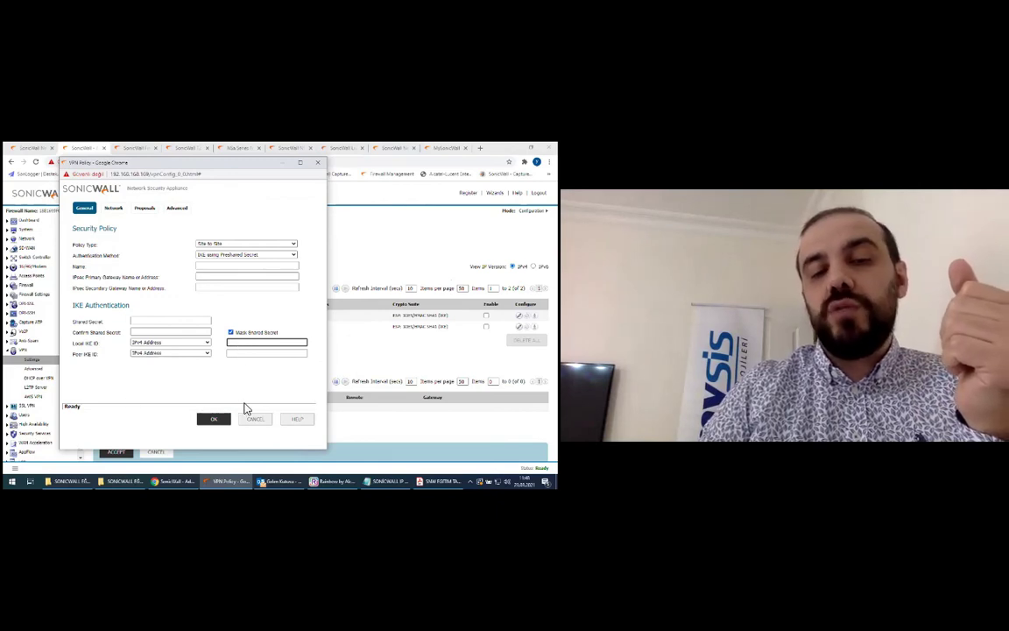
# - Check the Peer IKE ID field and Network tab, then cancel the unfinished VPN policy
pyautogui.click(244, 354)
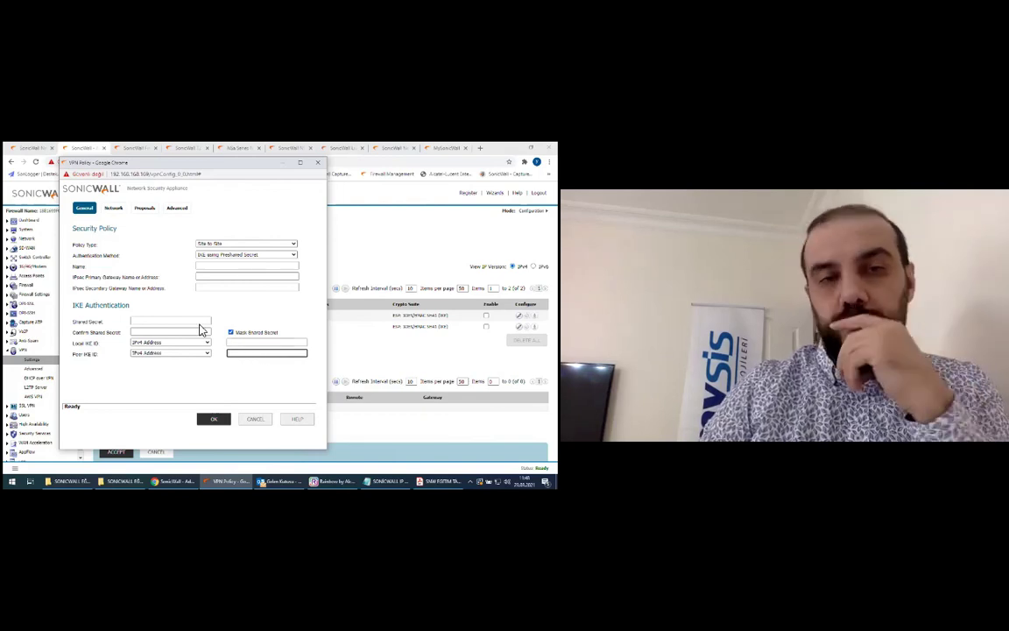
pyautogui.click(114, 211)
pyautogui.click(255, 420)
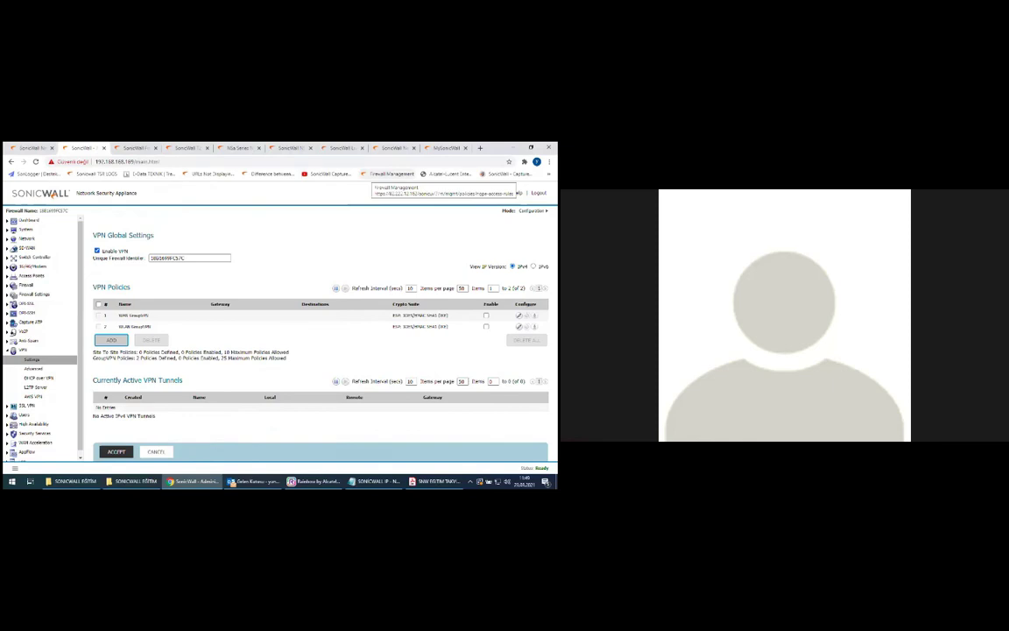
# - Start a new VPN policy, move its window left, and browse its Network, Proposals and Advanced tabs
pyautogui.click(114, 340)
pyautogui.moveTo(263, 165); pyautogui.dragTo(154, 179)
pyautogui.click(97, 212)
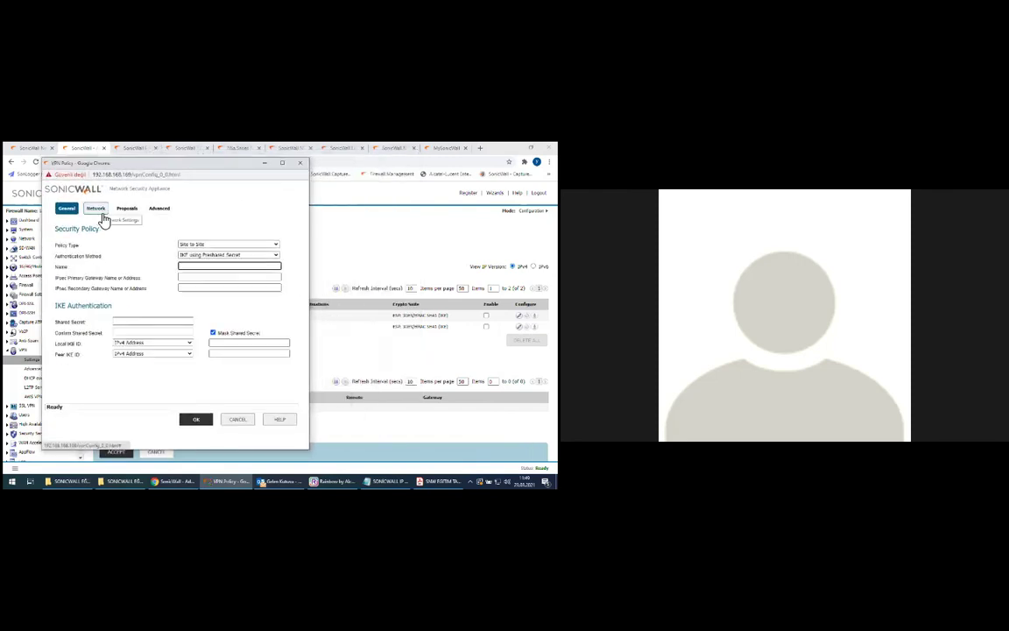
pyautogui.click(126, 211)
pyautogui.click(161, 212)
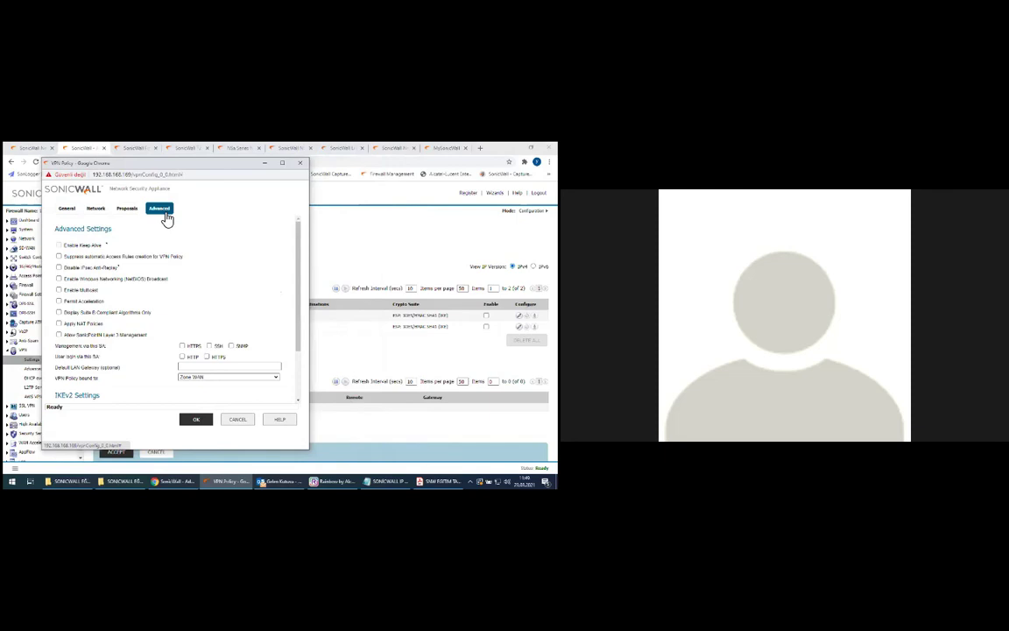
pyautogui.scroll(-2, 247, 356)
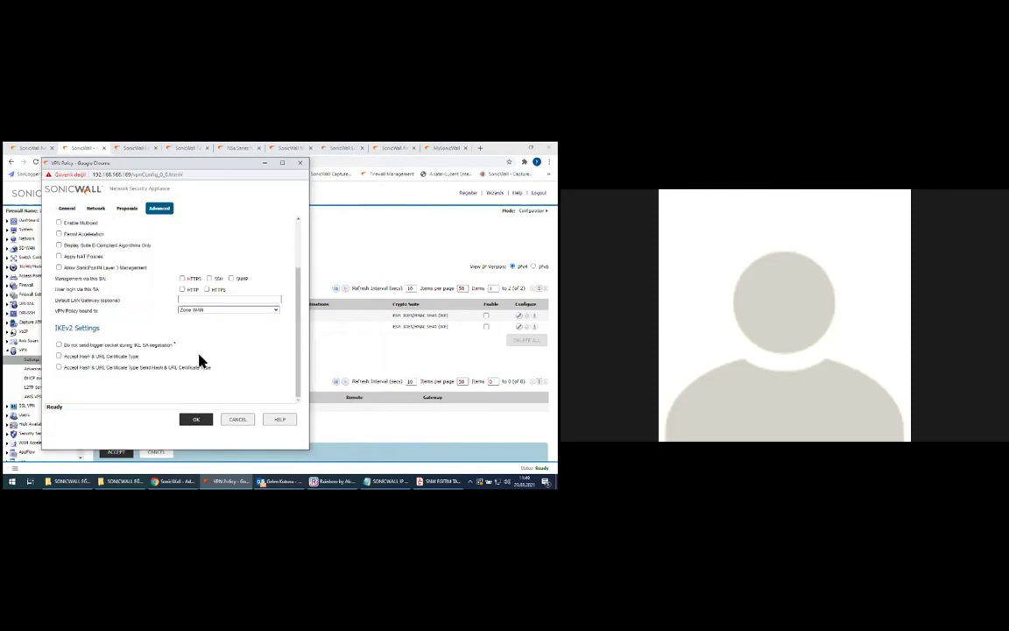
pyautogui.scroll(2, 150, 322)
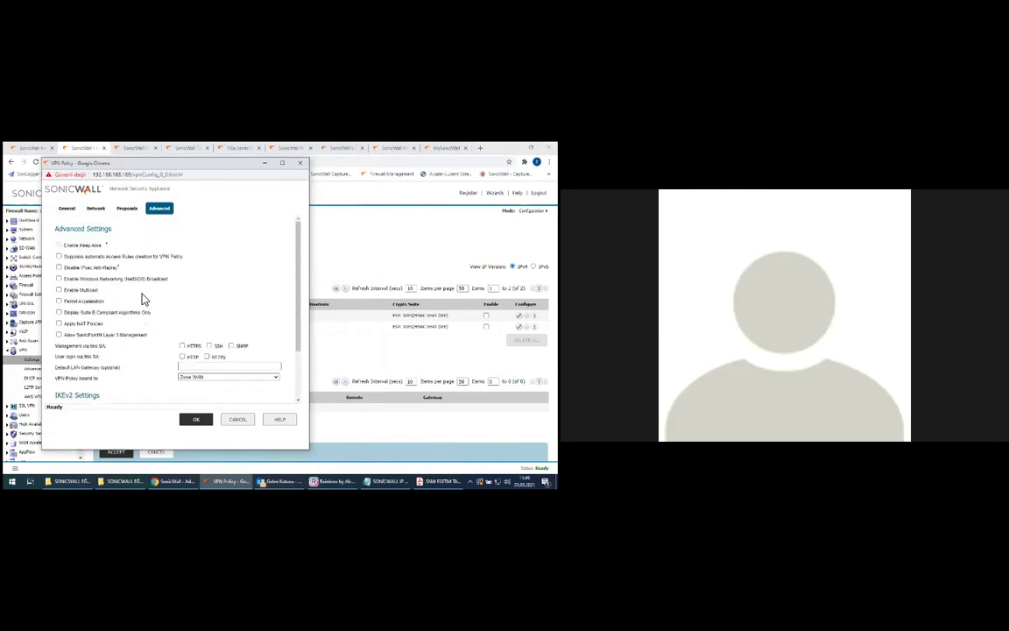
# - Review the proposals, keeping Main Mode exchange and AES-128 encryption, then cancel the policy
pyautogui.click(95, 208)
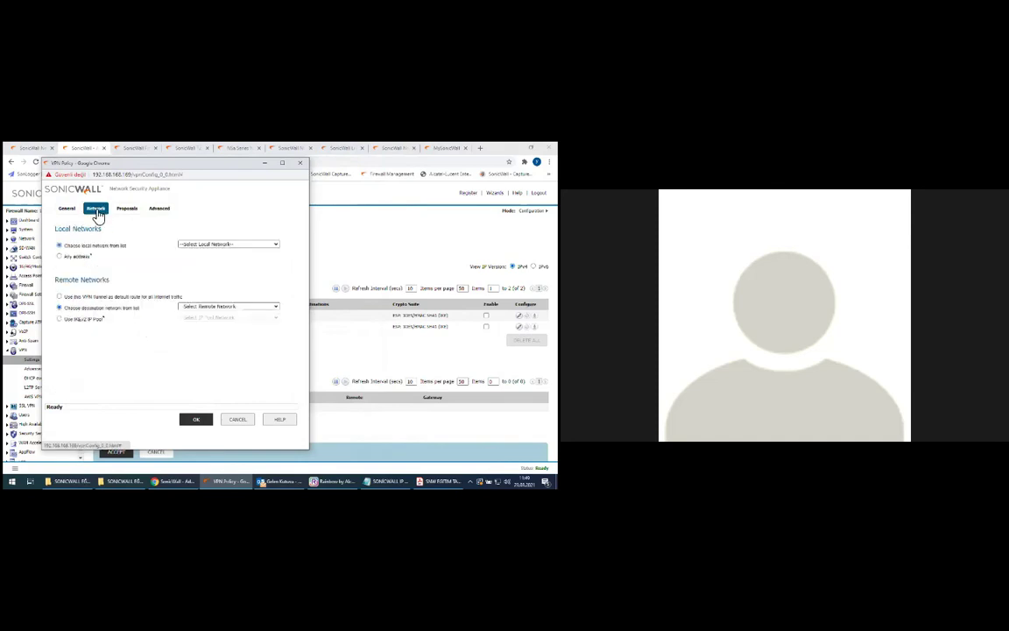
pyautogui.click(123, 212)
pyautogui.click(206, 245)
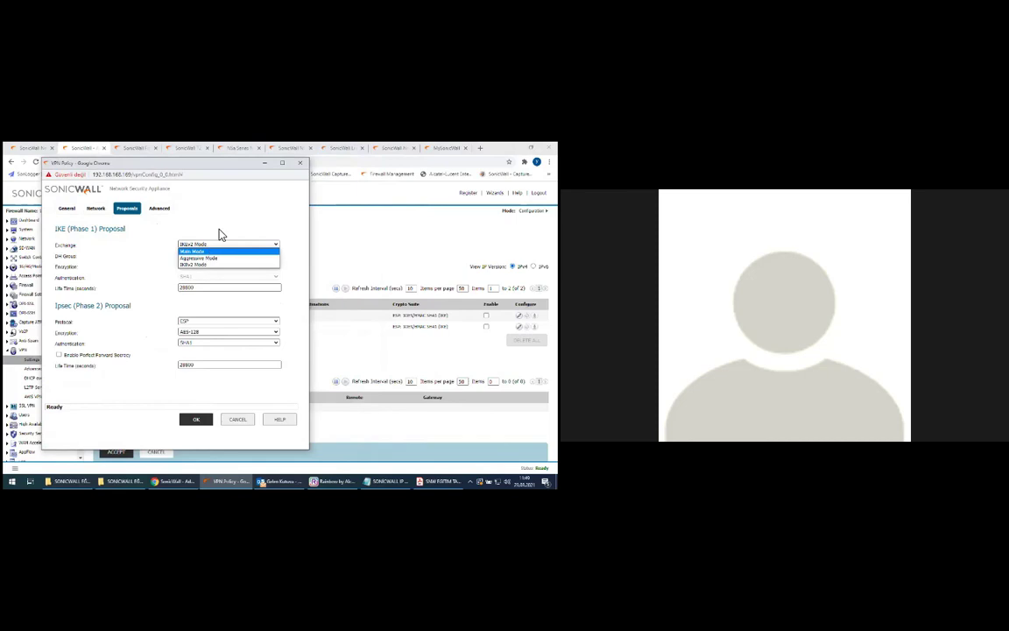
pyautogui.click(198, 251)
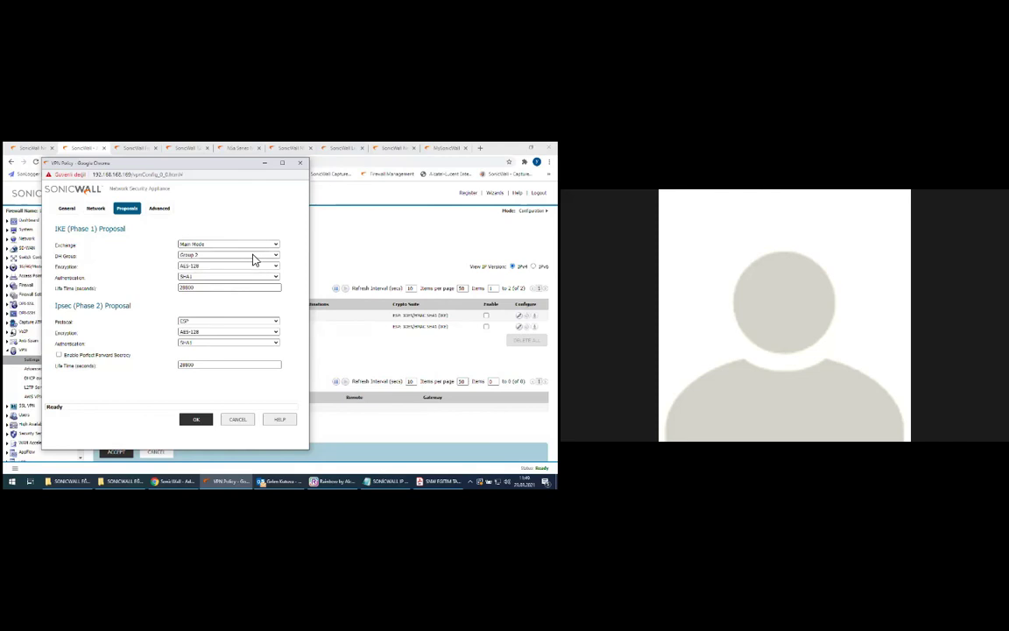
pyautogui.click(255, 266)
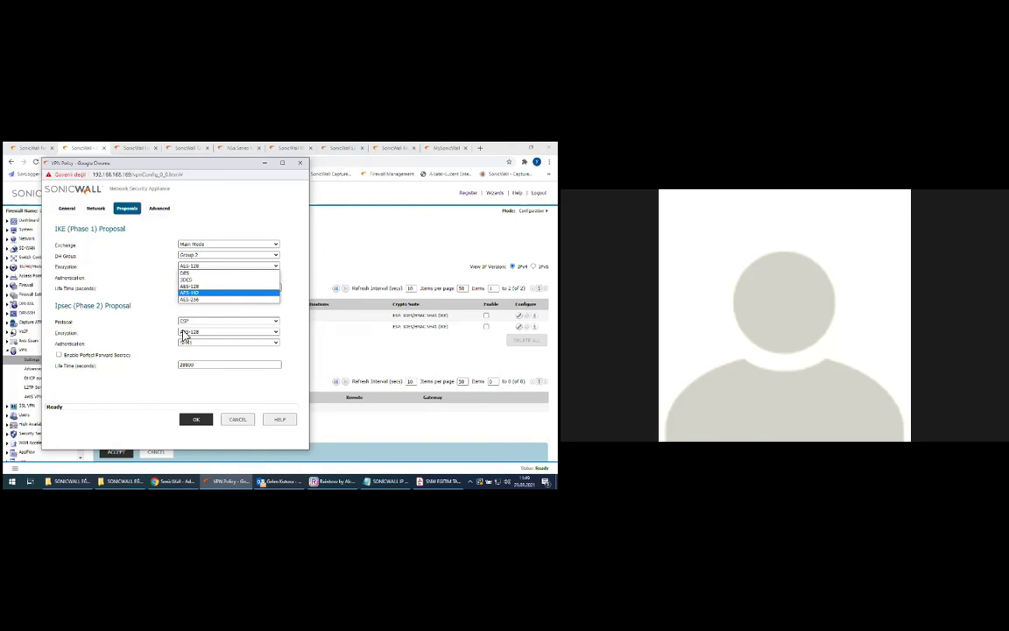
pyautogui.click(249, 424)
pyautogui.click(252, 424)
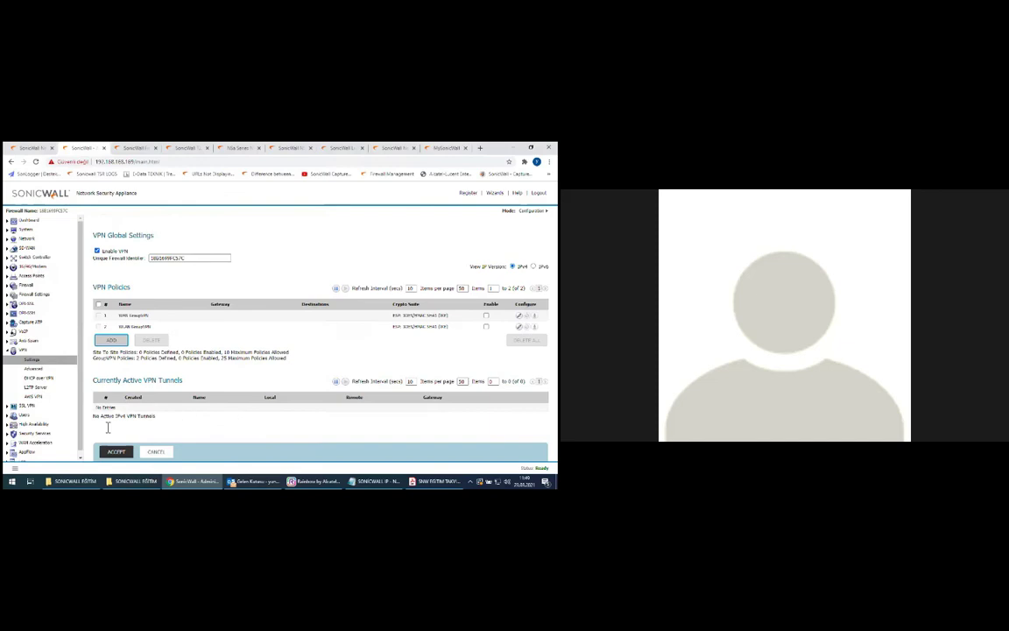
pyautogui.scroll(-1, 81, 455)
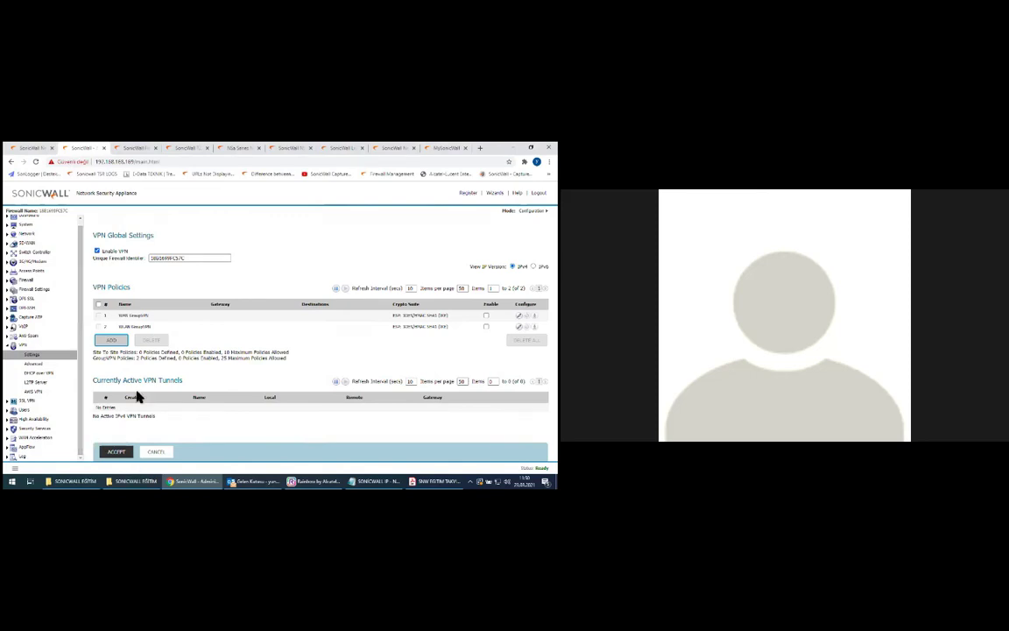
# - Under Log > Syslog, add a syslog server with Test Server Private as its address
pyautogui.click(24, 459)
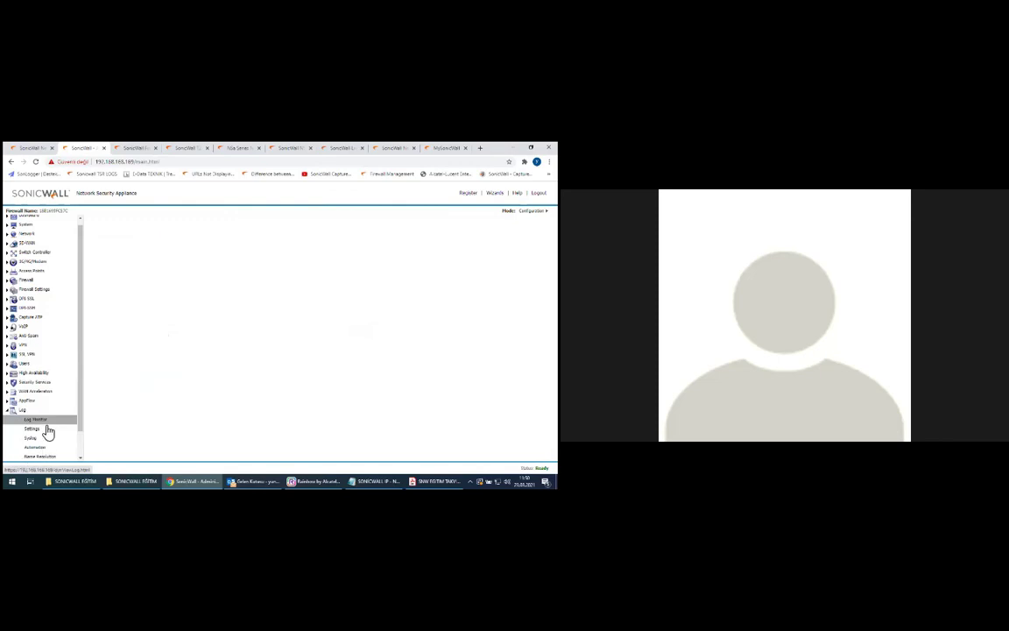
pyautogui.click(35, 438)
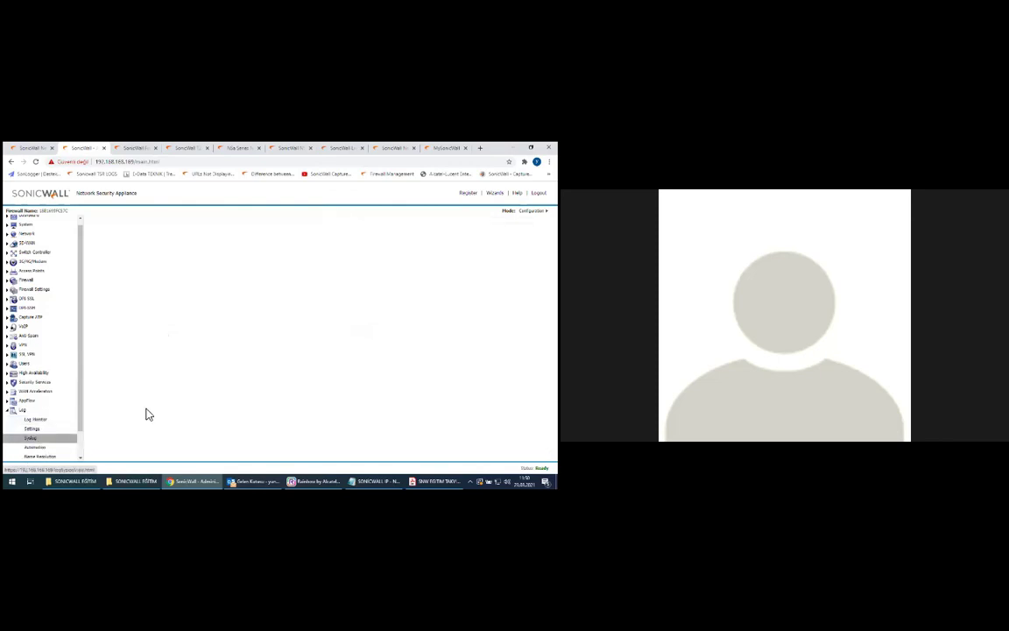
pyautogui.click(115, 400)
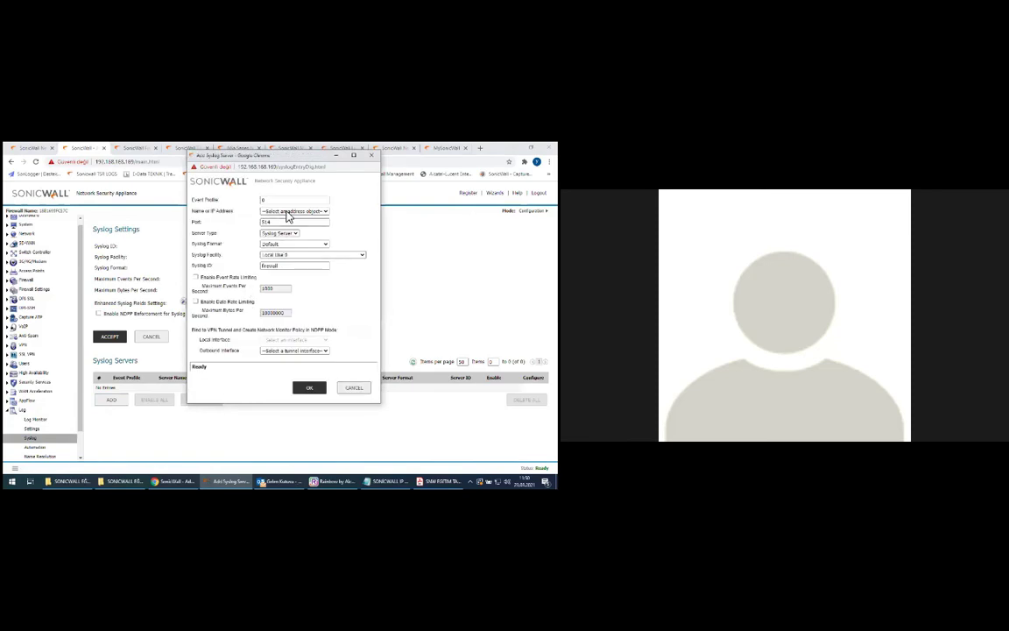
pyautogui.click(288, 211)
pyautogui.click(282, 231)
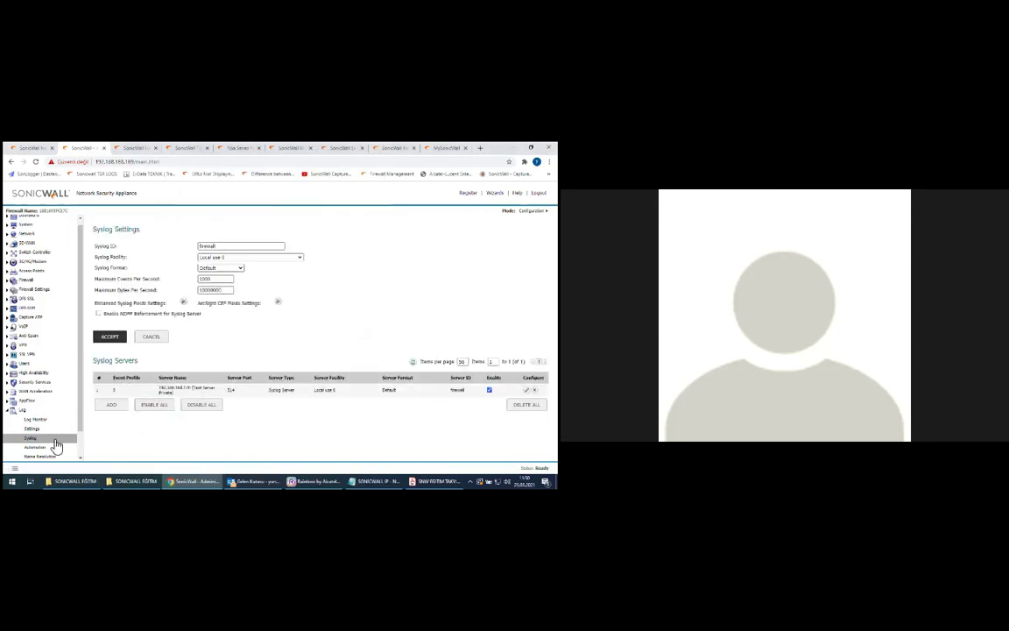
# - Log back in to the TZ 270 using the saved username and the account password
pyautogui.click(31, 148)
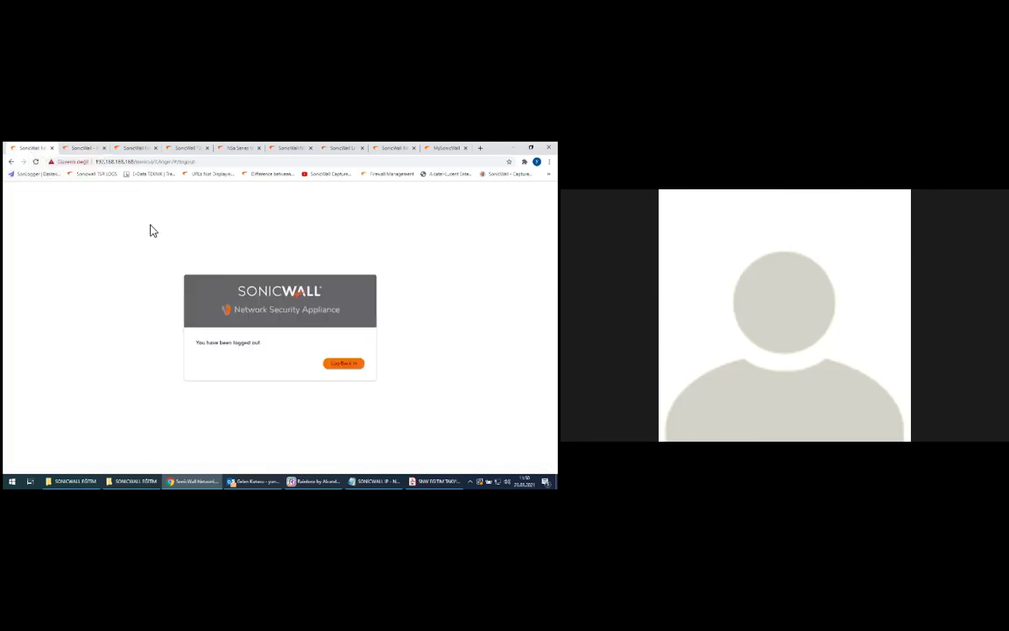
pyautogui.click(343, 362)
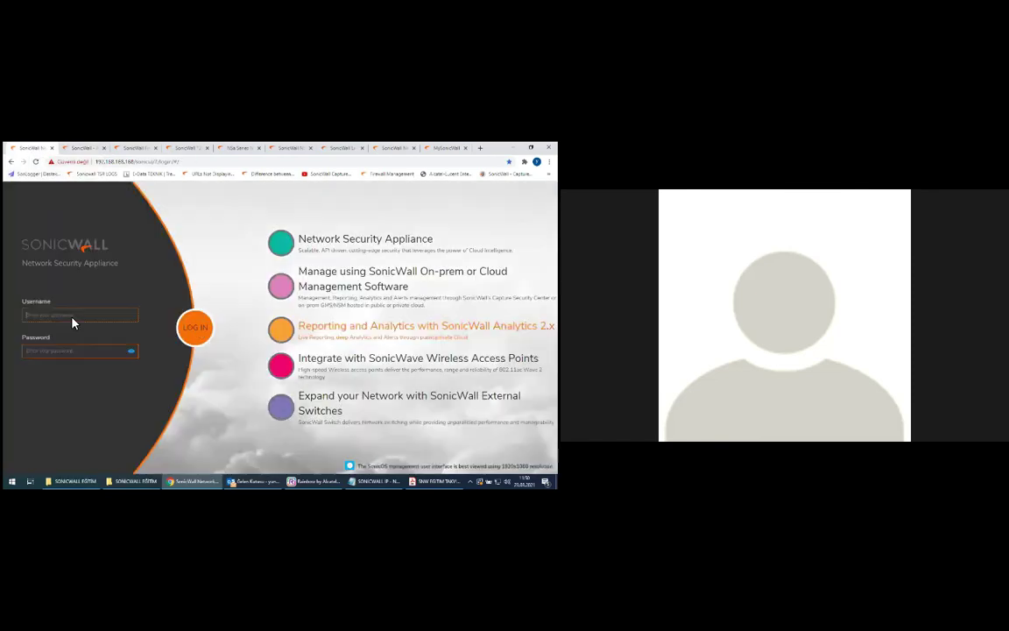
pyautogui.click(71, 315)
pyautogui.press('Down')
pyautogui.press('Down')
pyautogui.press('Return')
pyautogui.press('Tab')
pyautogui.write('********')
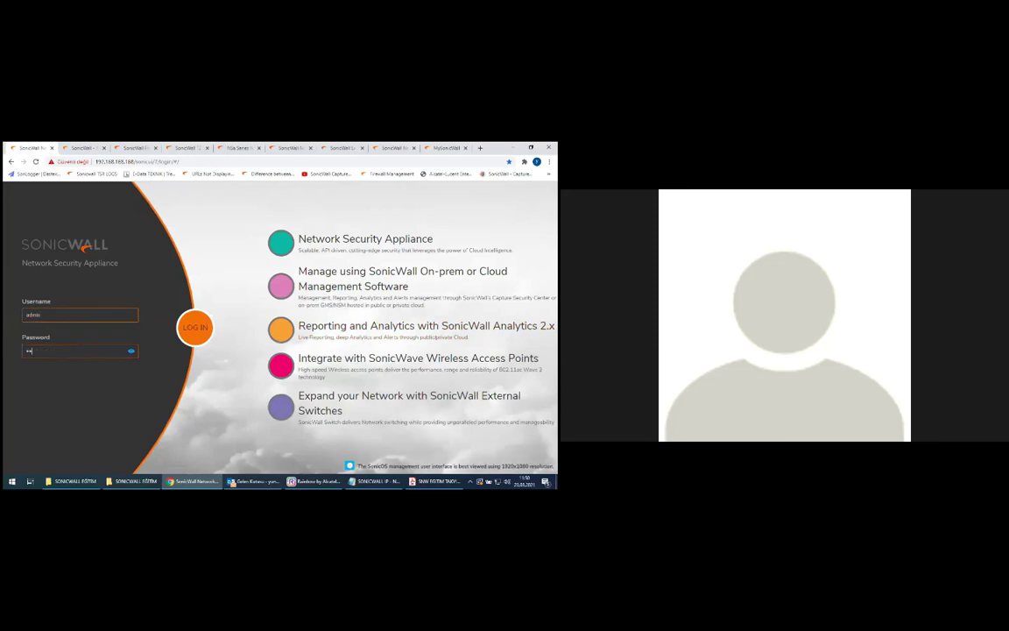
pyautogui.press('Return')
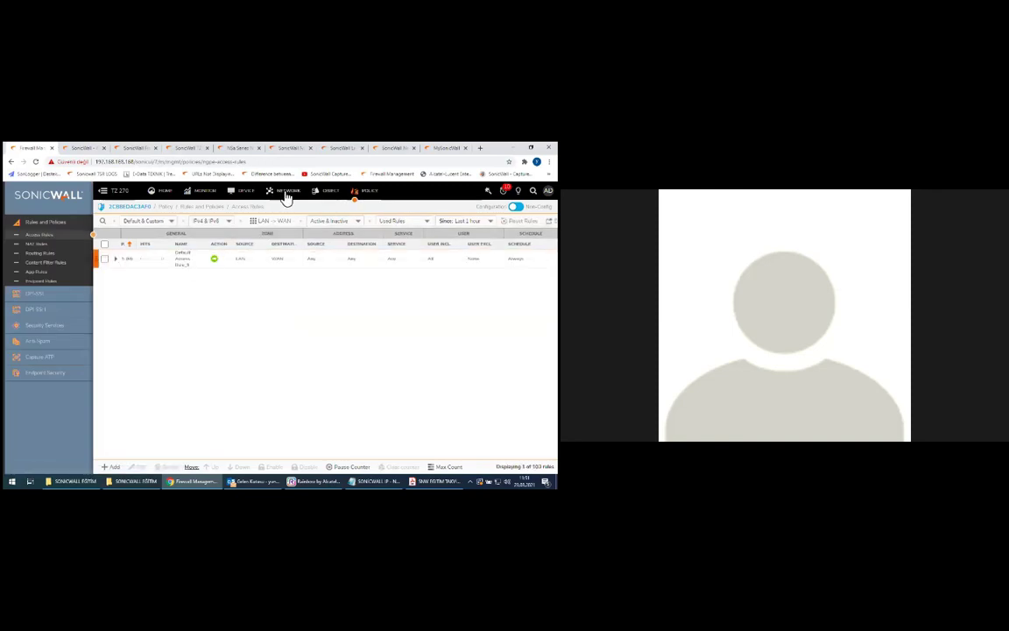
# - Open DEVICE > Log > Syslog's Syslog Servers tab, then dismiss the Add Syslog Server form unsaved
pyautogui.click(243, 193)
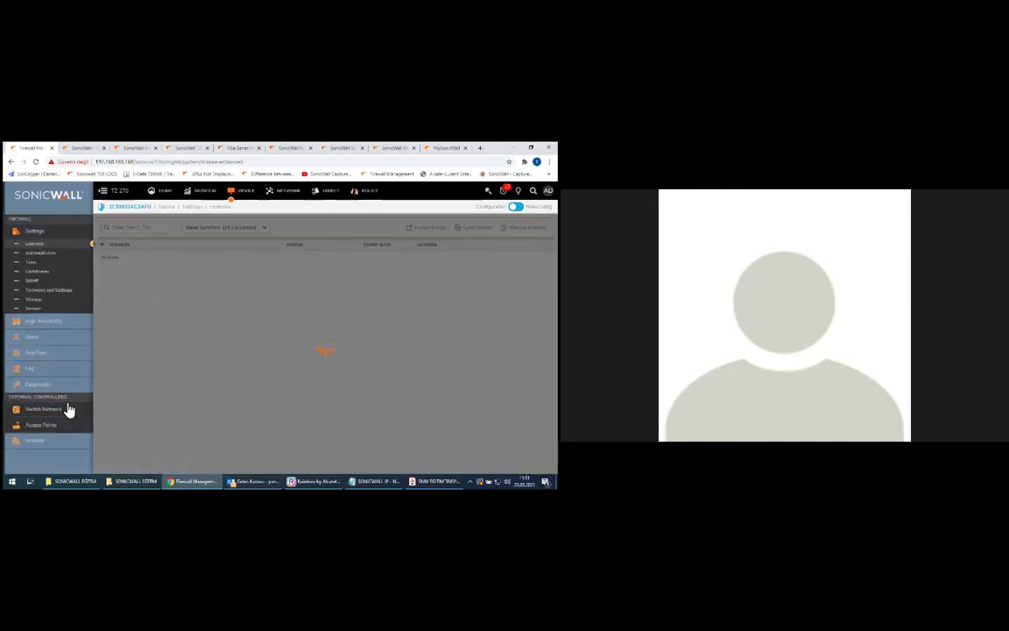
pyautogui.click(32, 368)
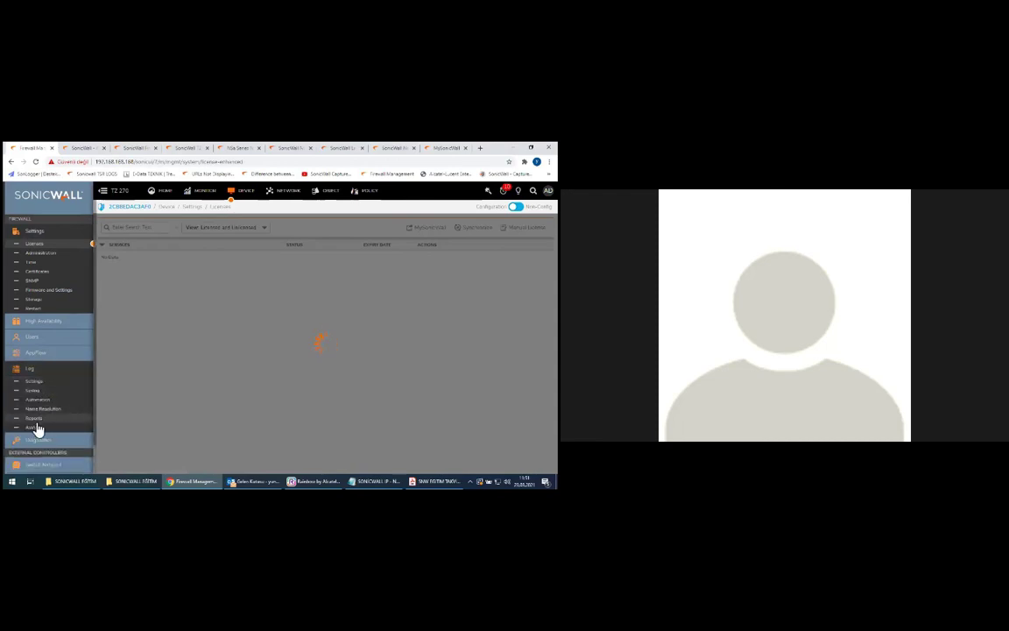
pyautogui.click(34, 390)
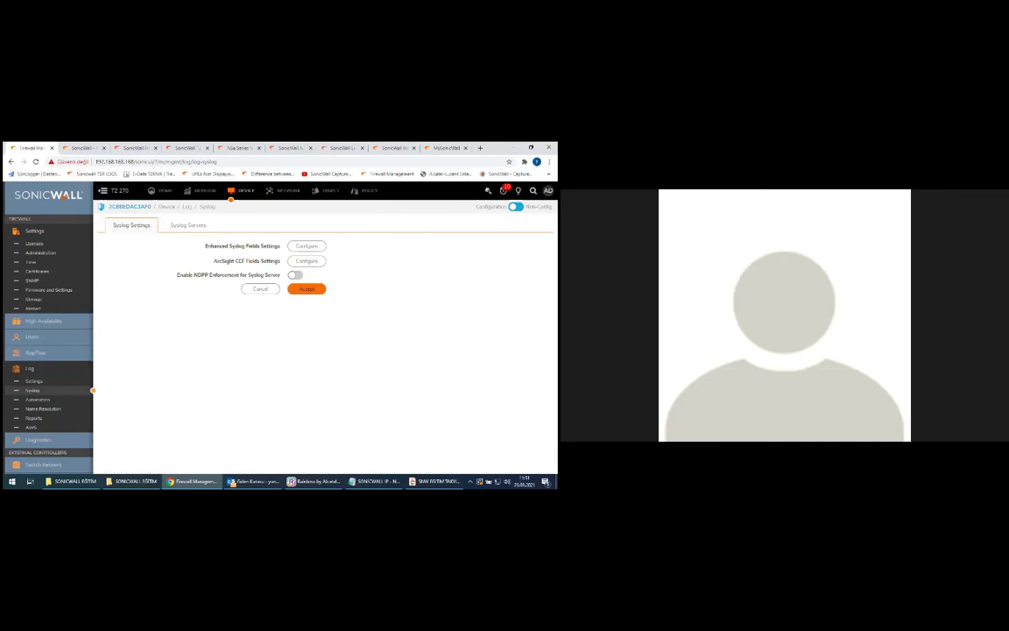
pyautogui.click(189, 227)
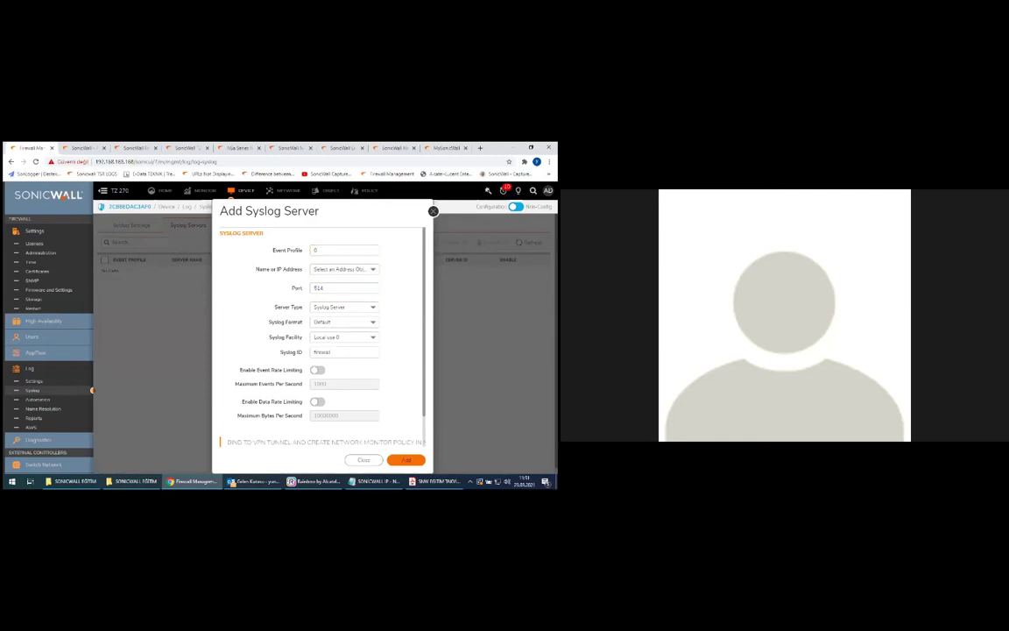
pyautogui.click(344, 269)
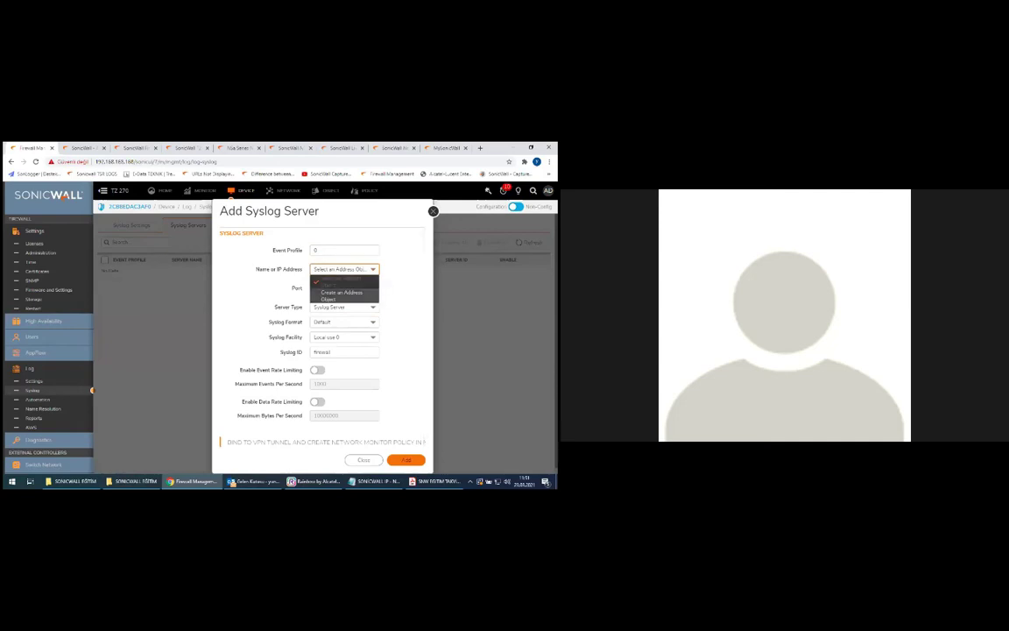
pyautogui.click(294, 287)
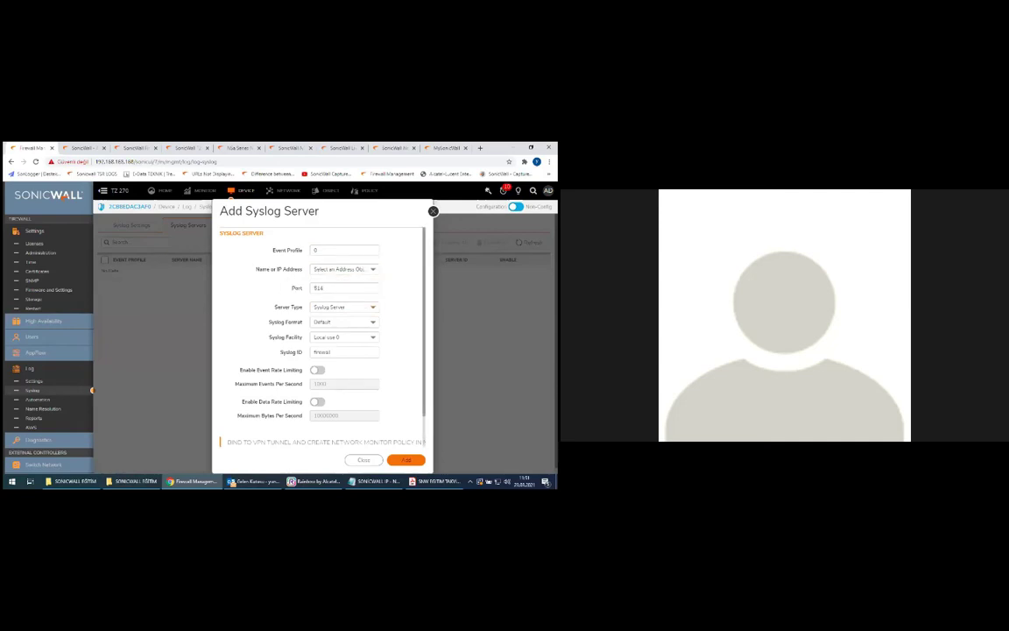
pyautogui.scroll(-2, 323, 350)
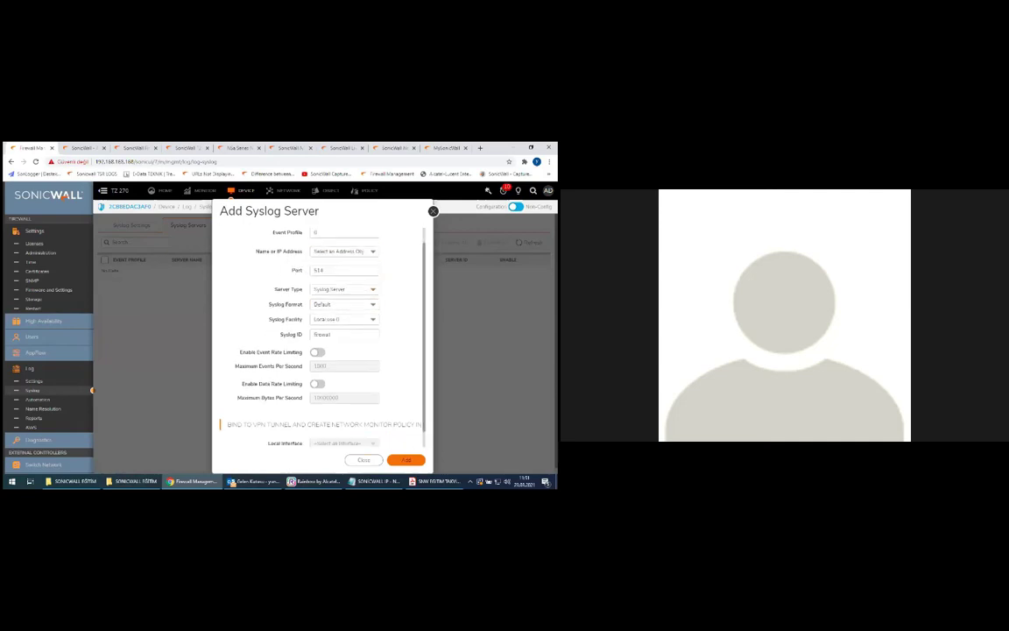
pyautogui.press('Escape')
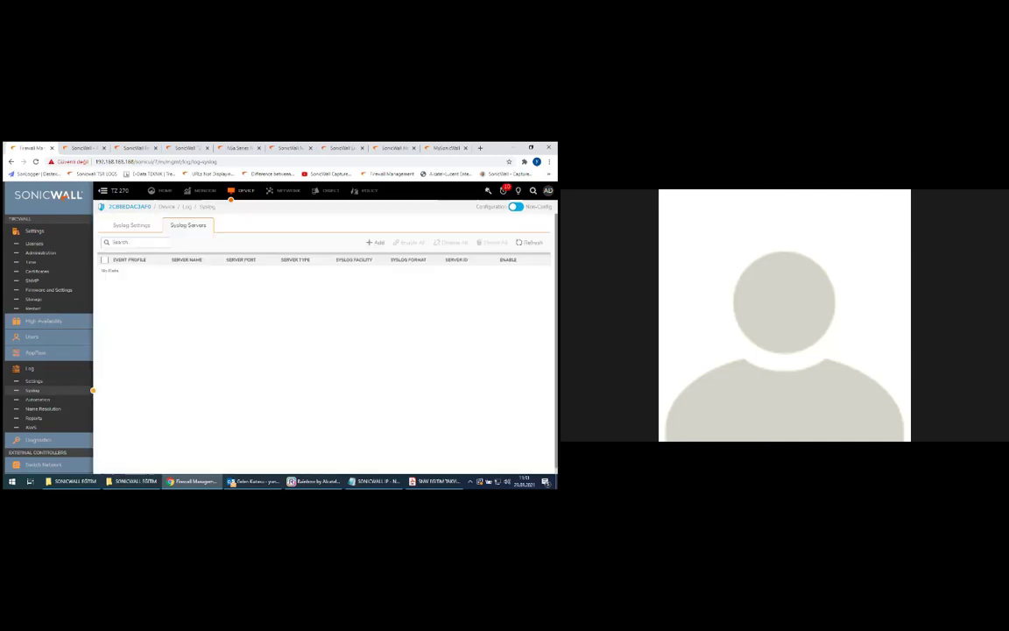
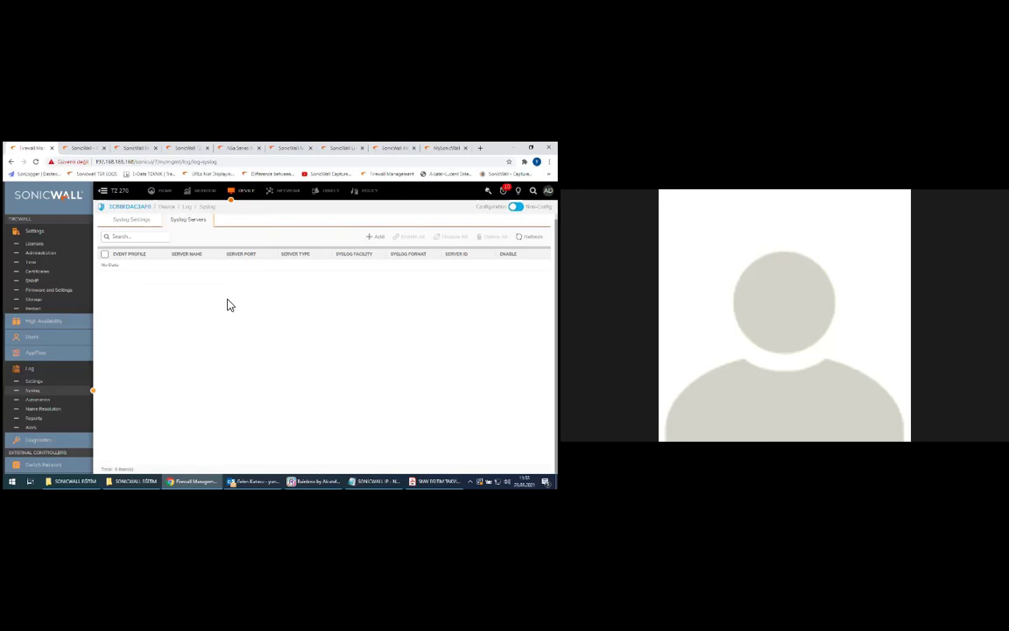
# - Go to Firmware and Settings and show the Settings tab's Scheduled Reports FTP options
pyautogui.click(42, 290)
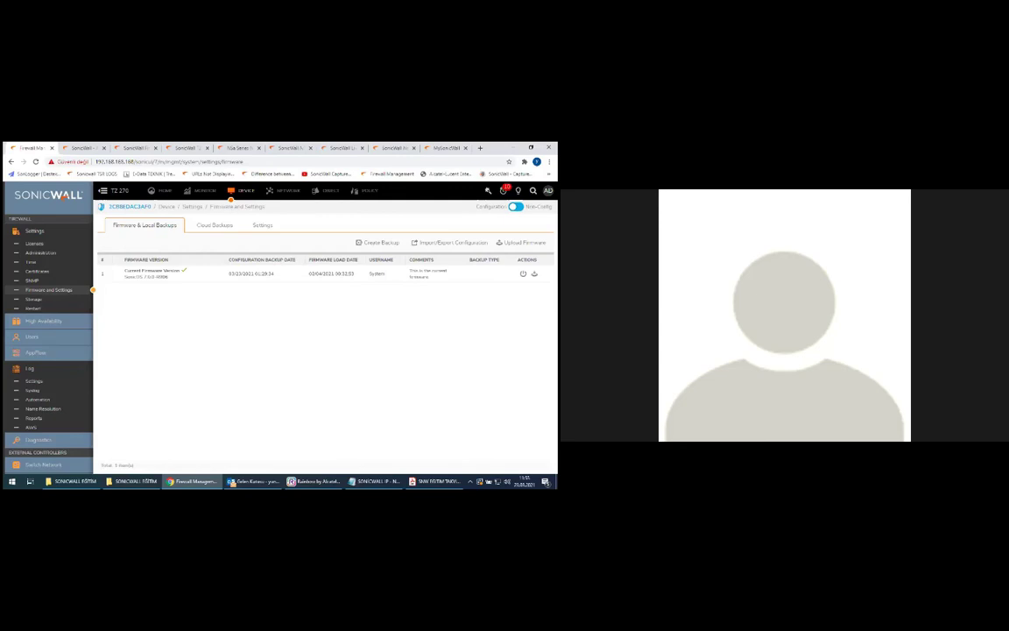
pyautogui.click(263, 226)
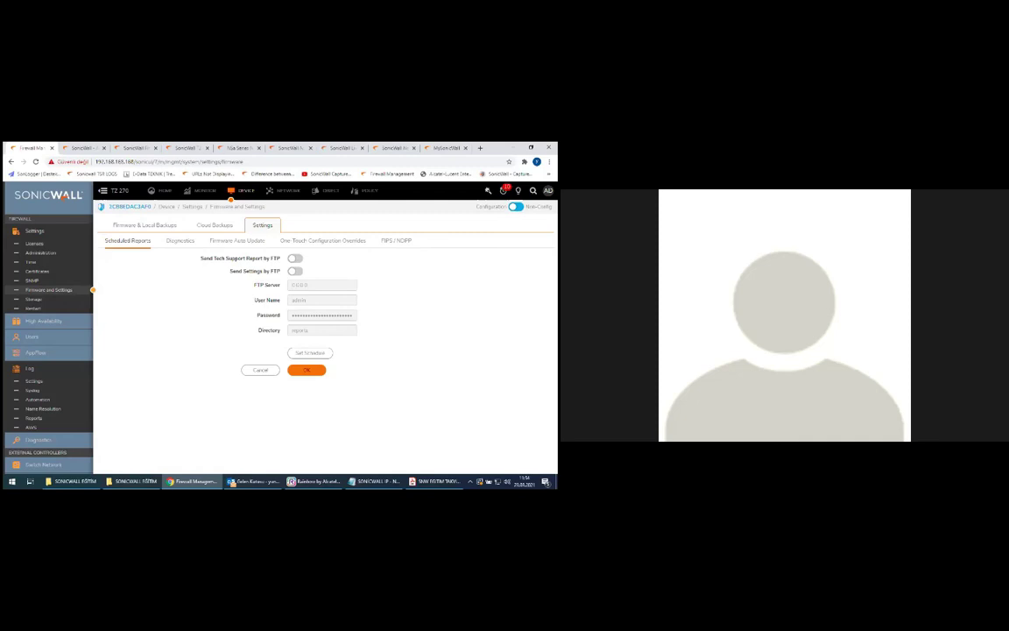
# - Turn on Send Settings by FTP and set the FTP server to 192.168.168.170
pyautogui.click(295, 271)
pyautogui.click(299, 285)
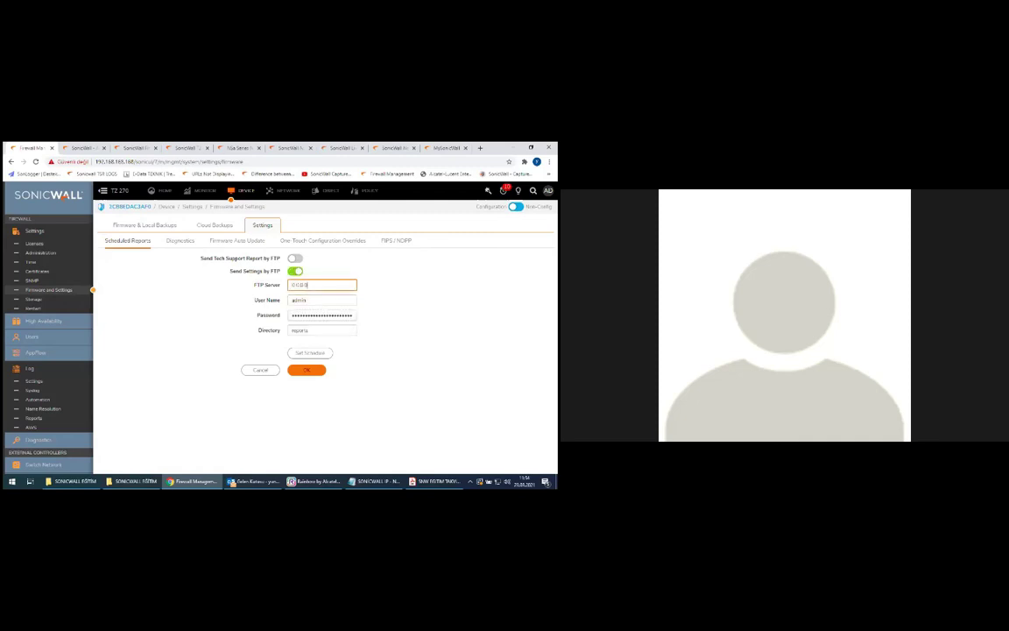
pyautogui.write('192.168.168.170')
# - On the Cloud Backups tab, choose Create Backup > Schedule Backup
pyautogui.click(219, 227)
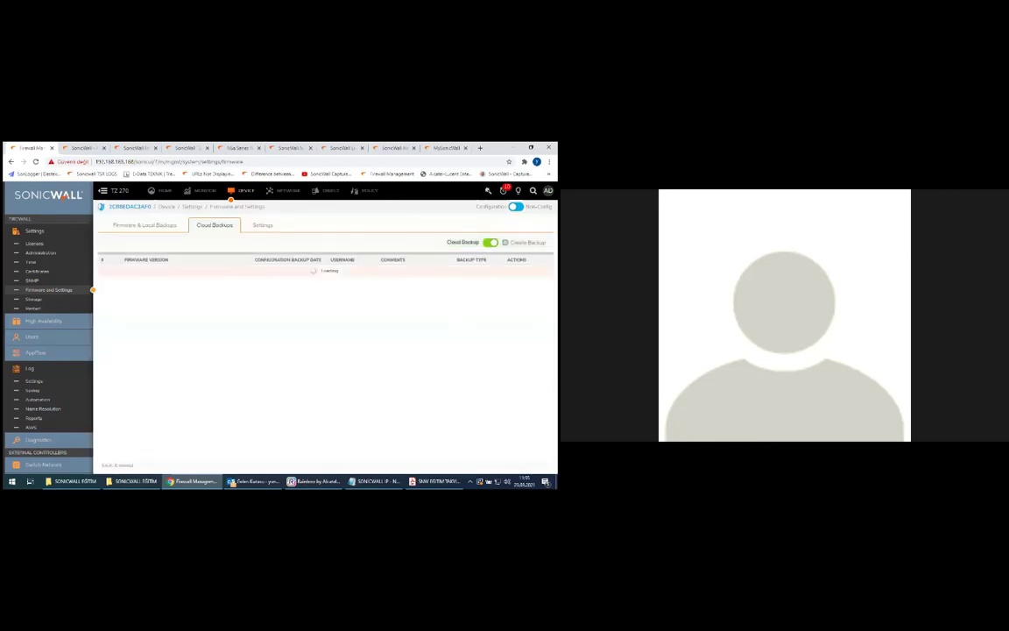
pyautogui.click(526, 241)
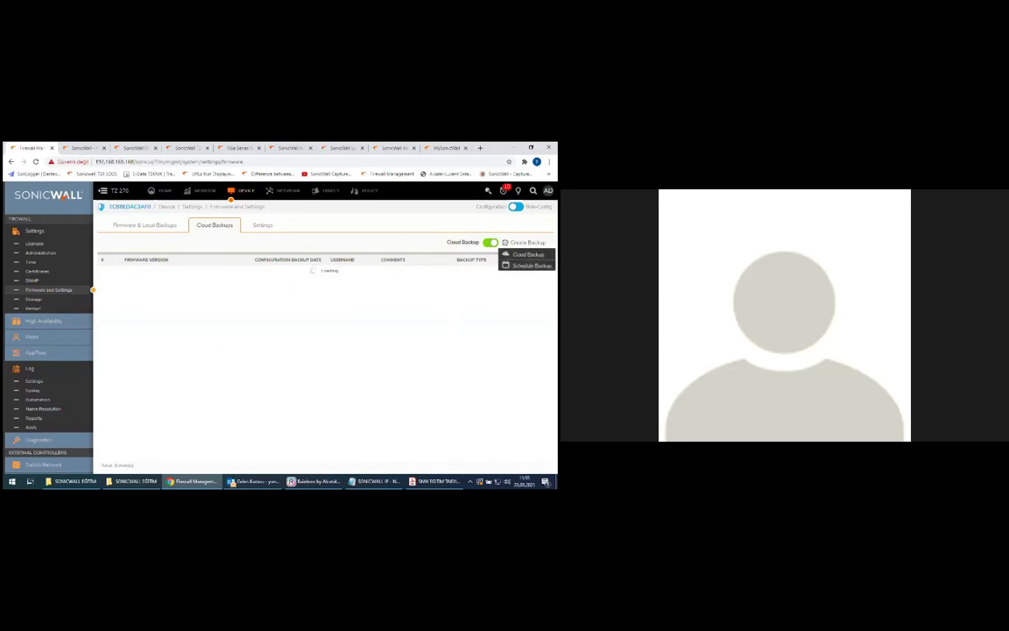
pyautogui.click(529, 265)
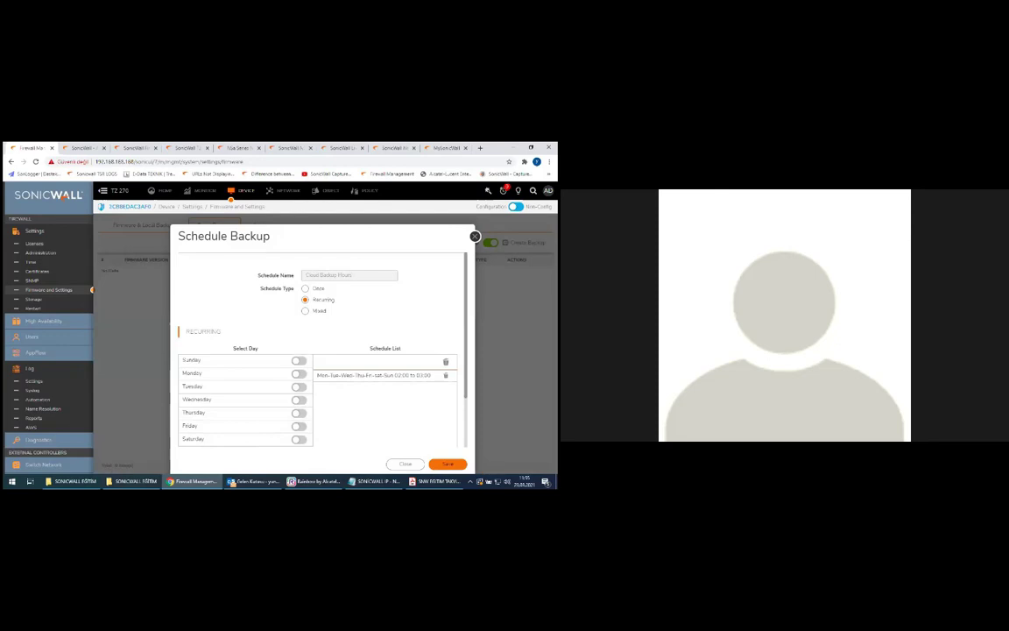
# - Toggle Sunday, enable Select All days and view the start time, then discard the schedule dialog
pyautogui.click(299, 360)
pyautogui.scroll(-2, 250, 386)
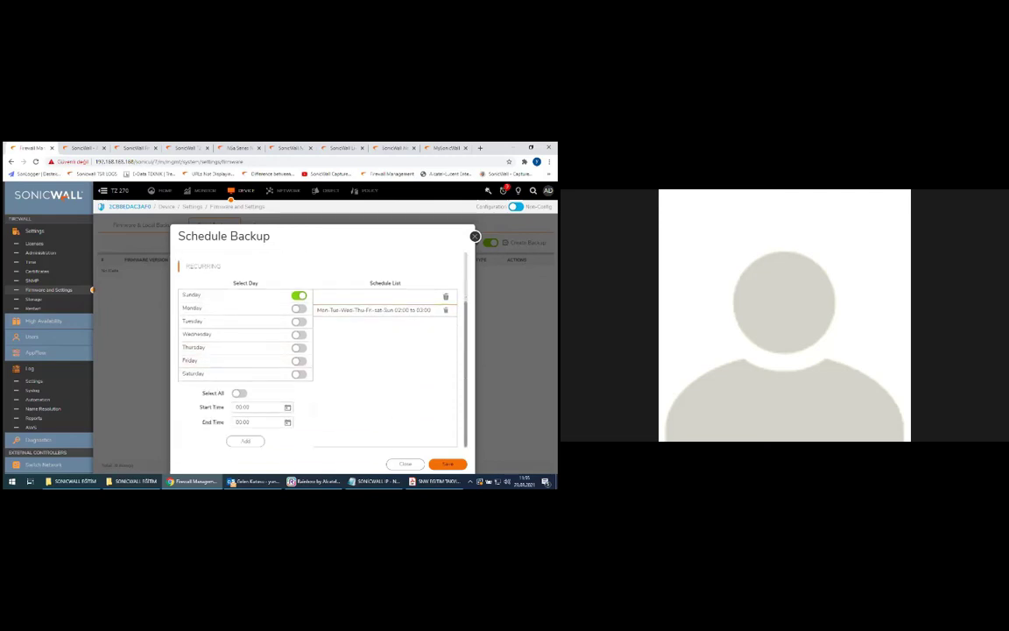
pyautogui.click(242, 395)
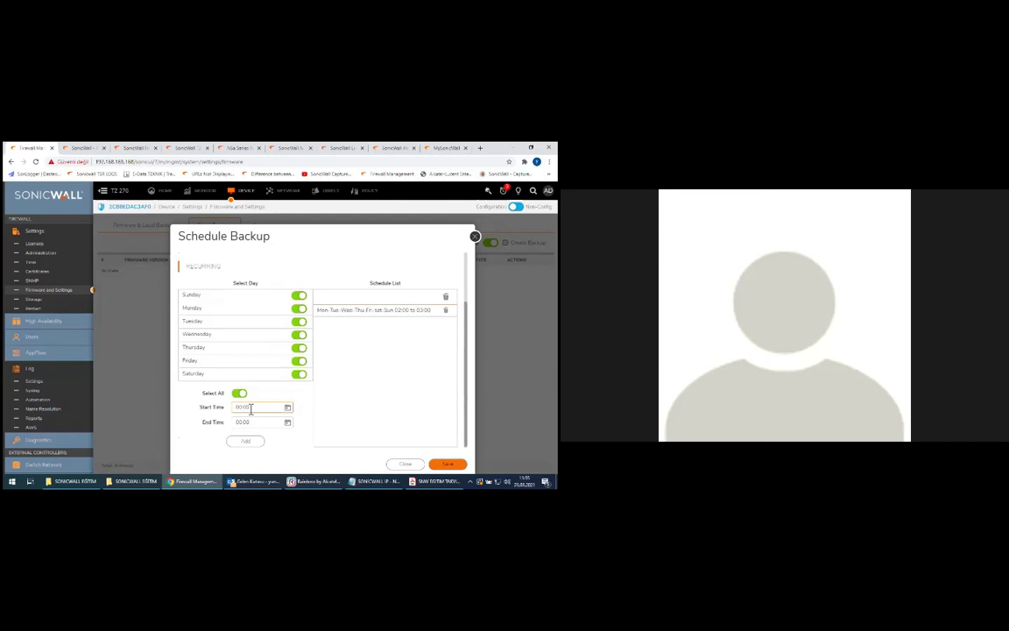
pyautogui.click(245, 407)
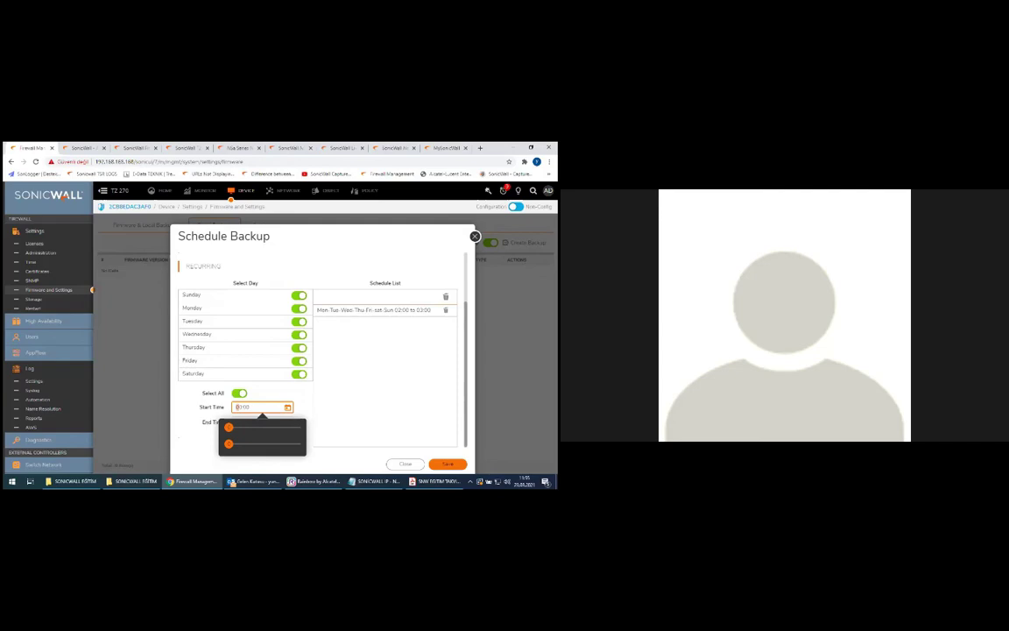
pyautogui.scroll(2, 322, 350)
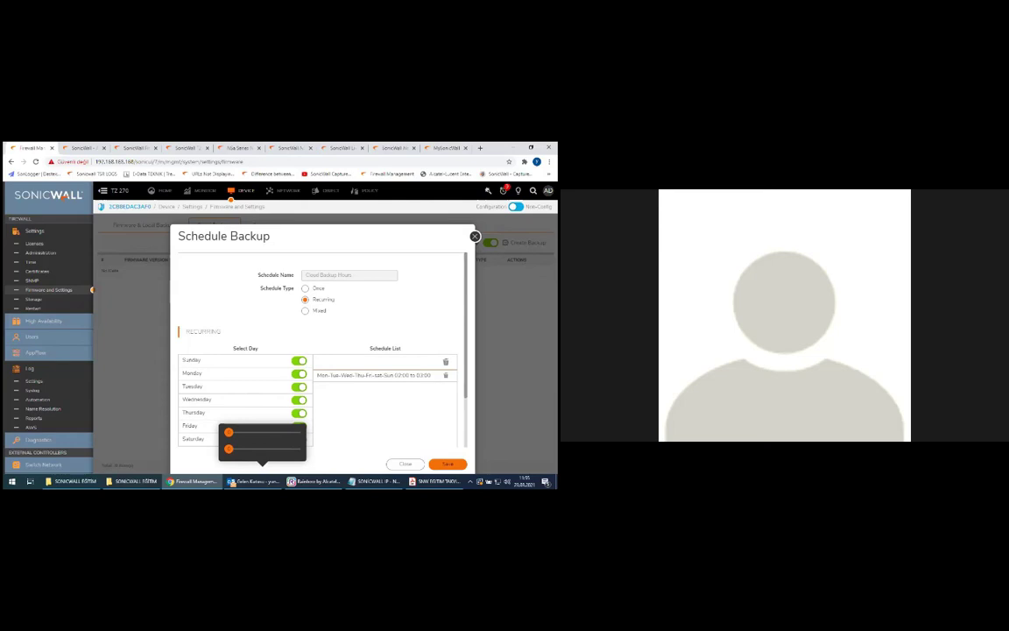
pyautogui.press('Escape')
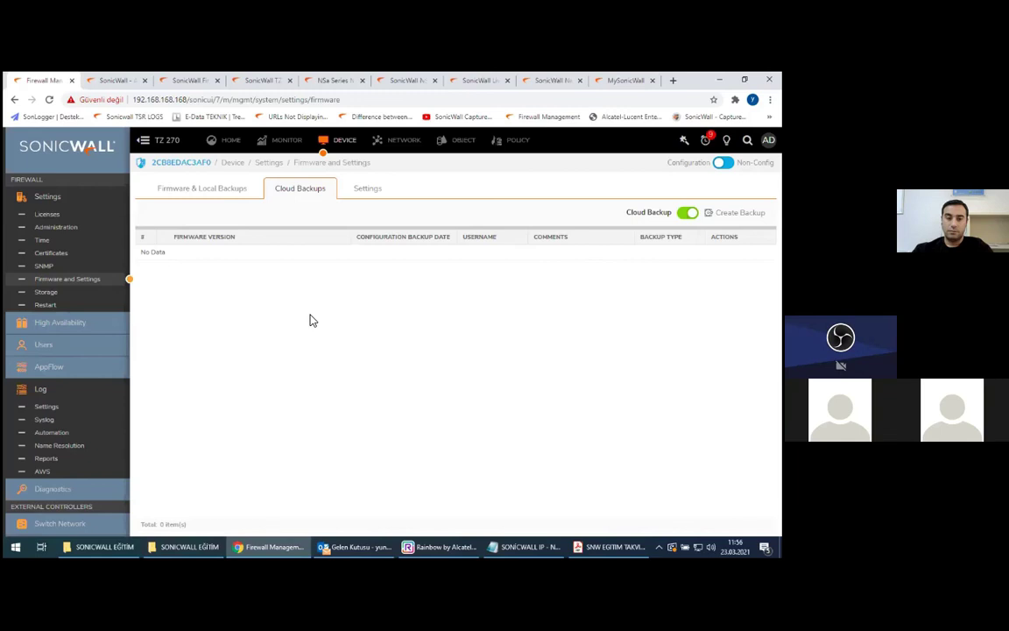
# - Review the Firmware & Local Backups, Cloud Backups and Settings tabs, then scroll the sidebar toward Log
pyautogui.click(195, 187)
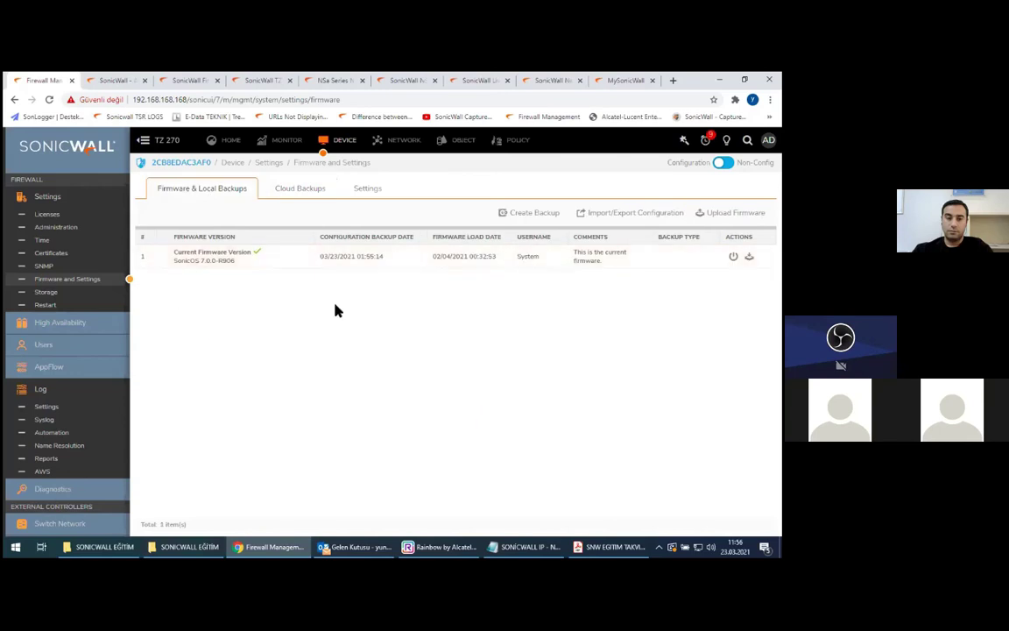
pyautogui.click(282, 186)
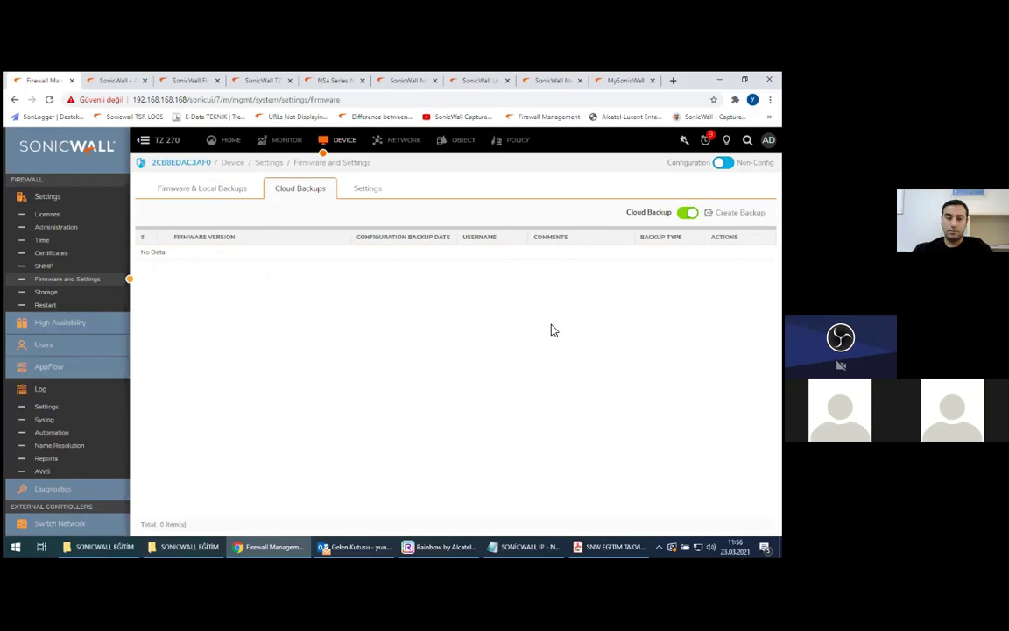
pyautogui.click(363, 191)
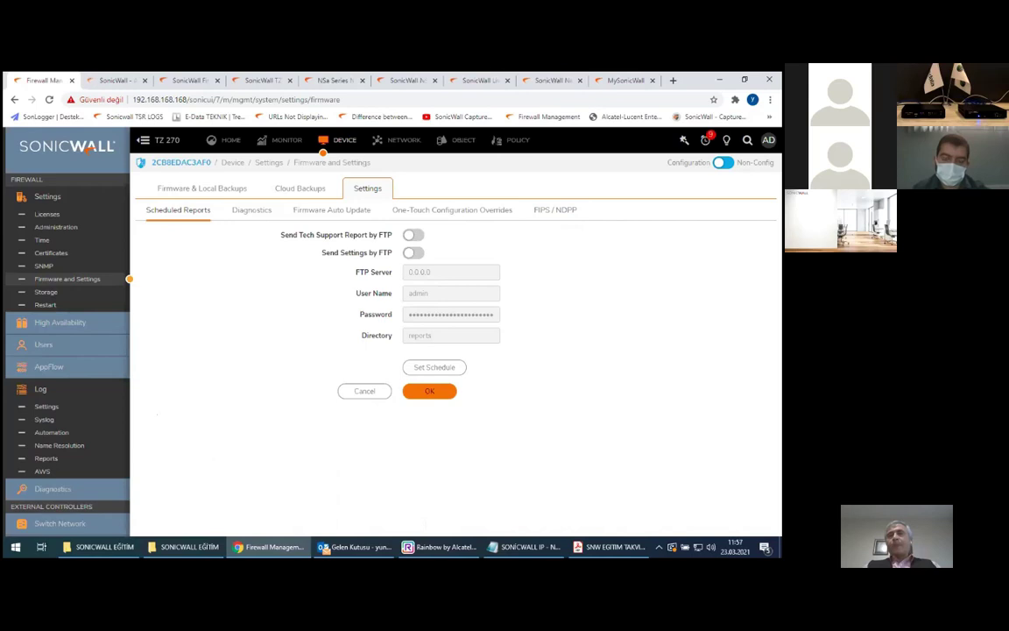
pyautogui.scroll(-1, 85, 495)
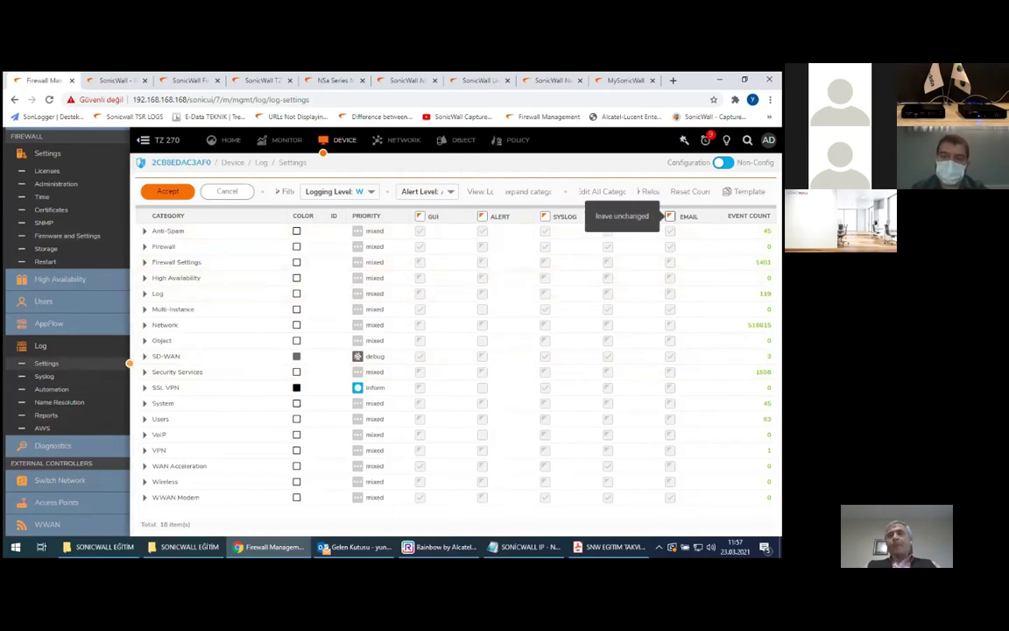
pyautogui.click(361, 193)
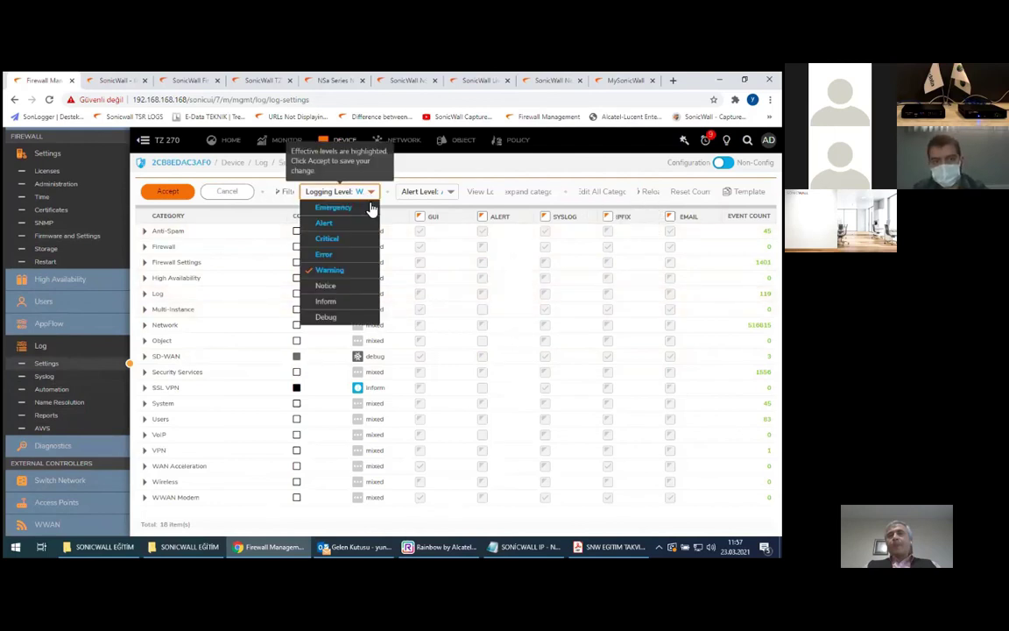
pyautogui.click(328, 307)
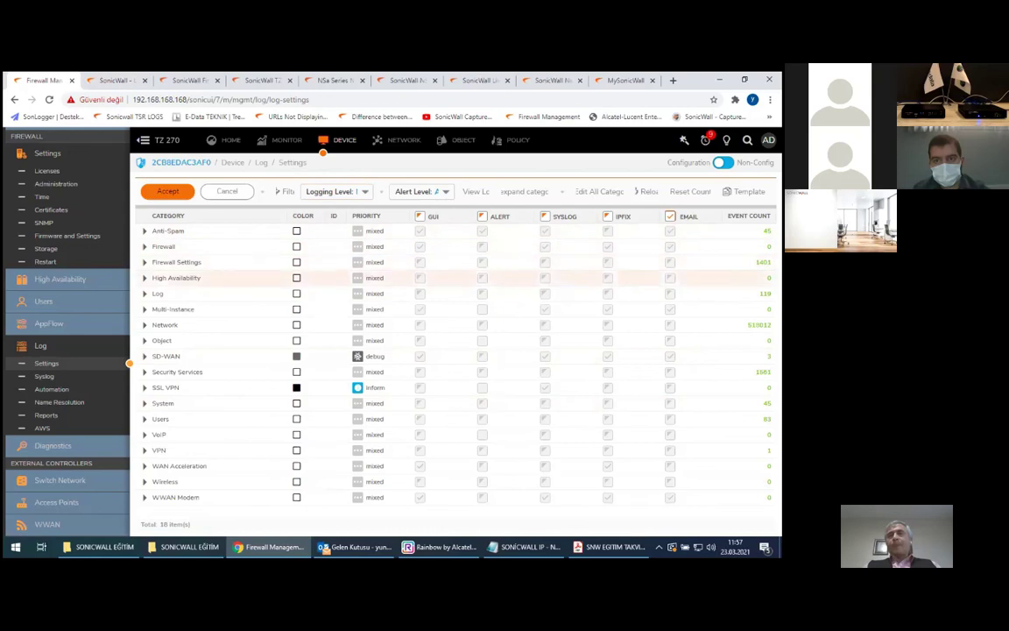
pyautogui.click(145, 262)
pyautogui.click(155, 278)
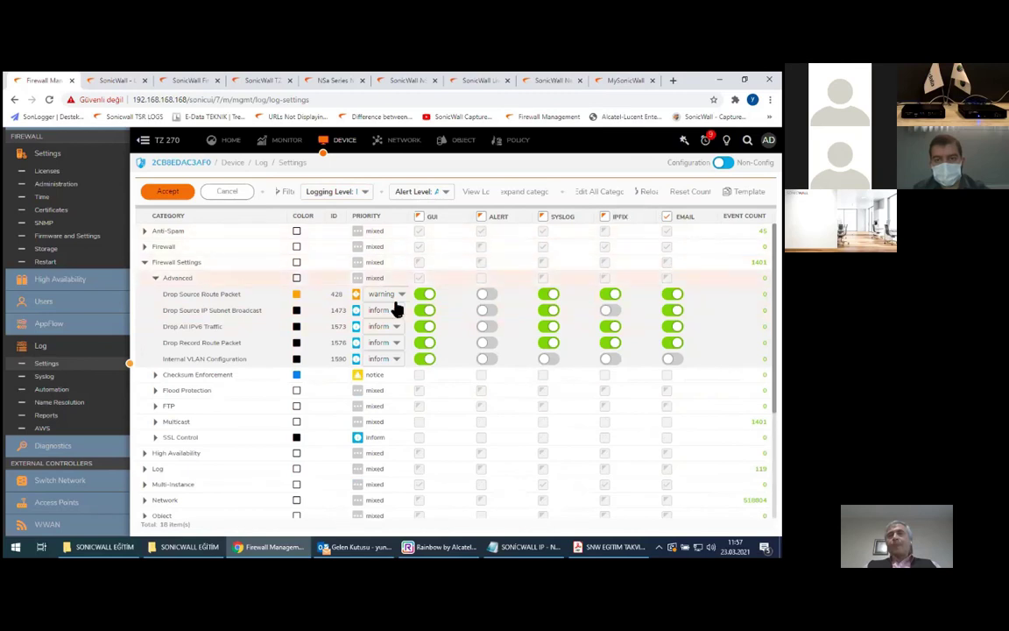
pyautogui.click(156, 280)
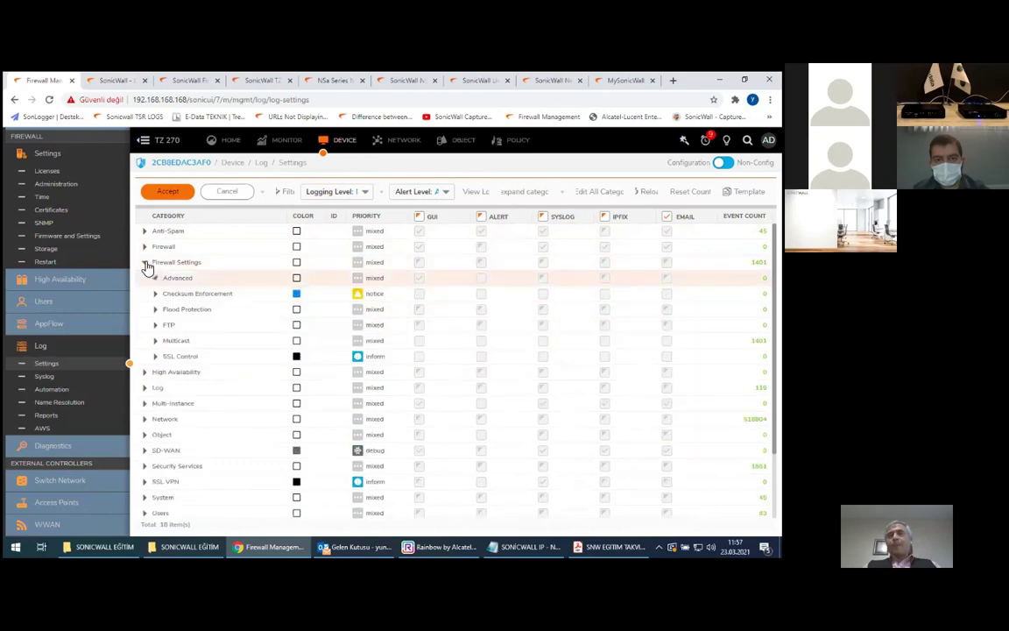
pyautogui.click(145, 263)
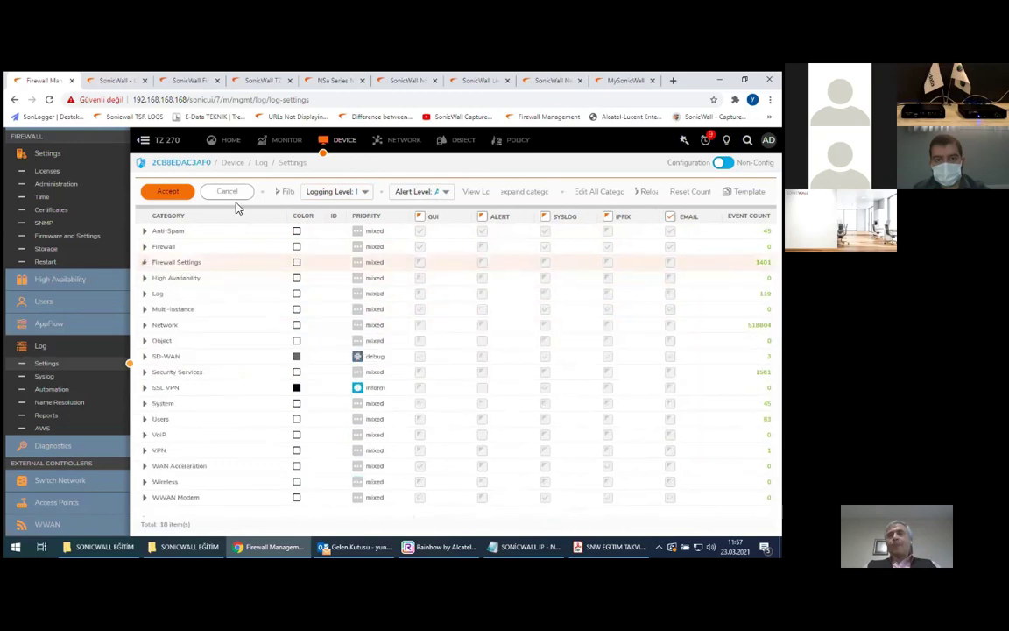
pyautogui.click(366, 193)
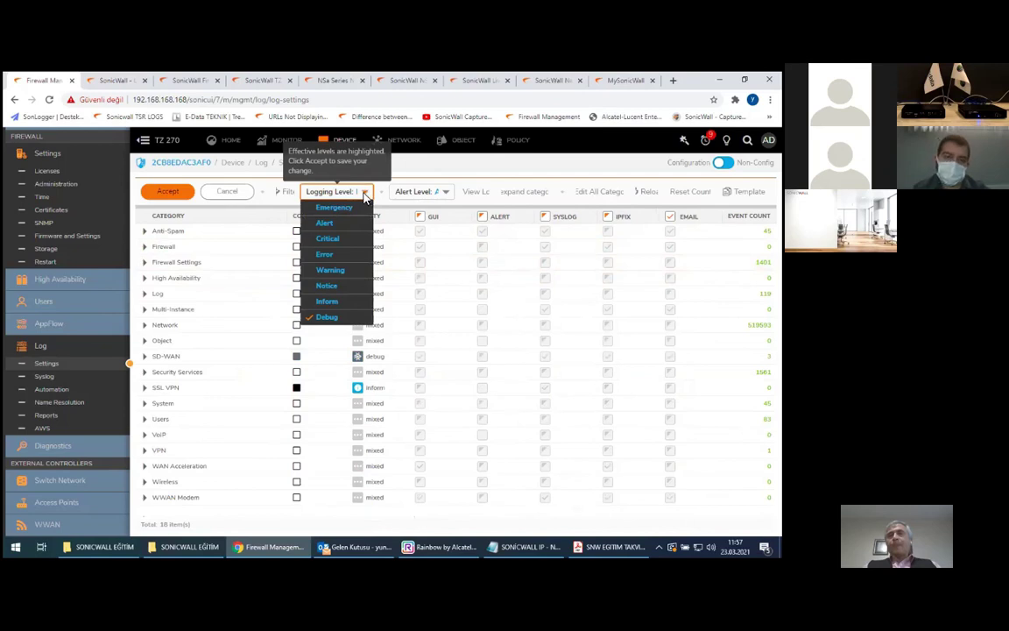
pyautogui.click(330, 270)
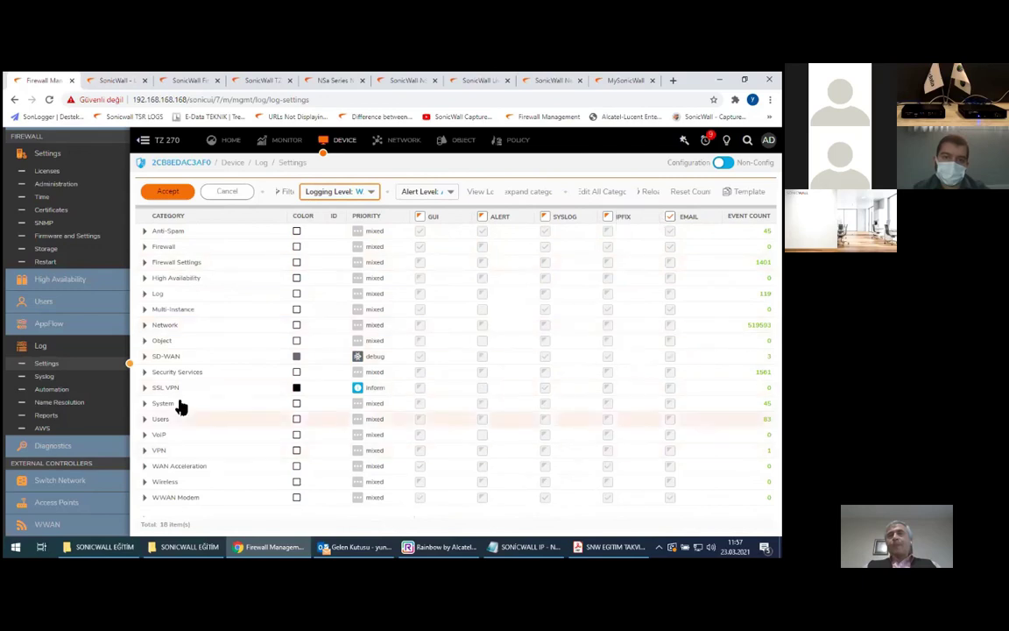
pyautogui.moveTo(694, 325)
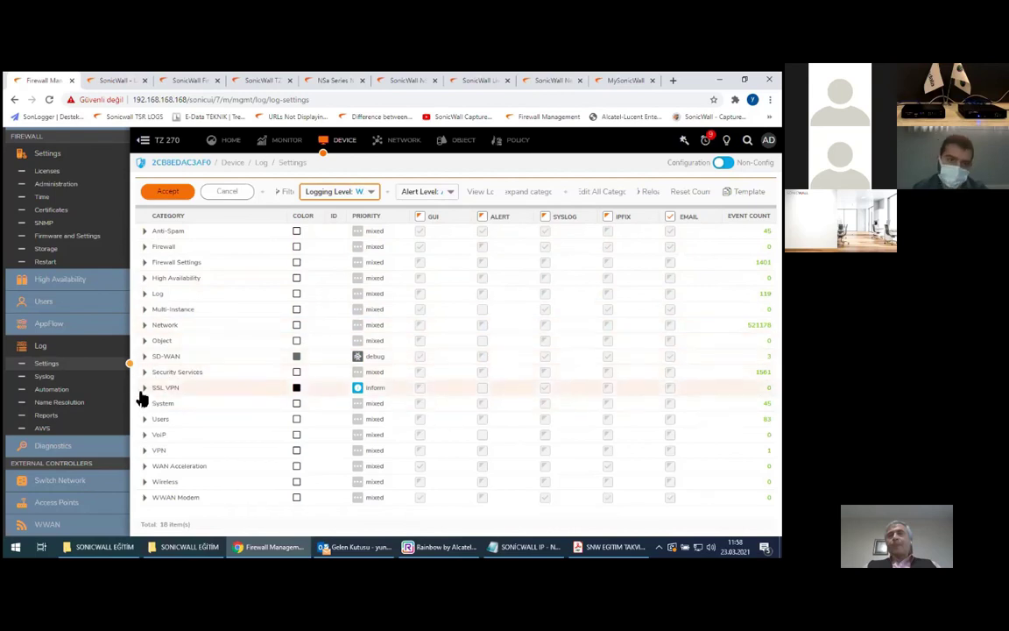
pyautogui.moveTo(142, 454)
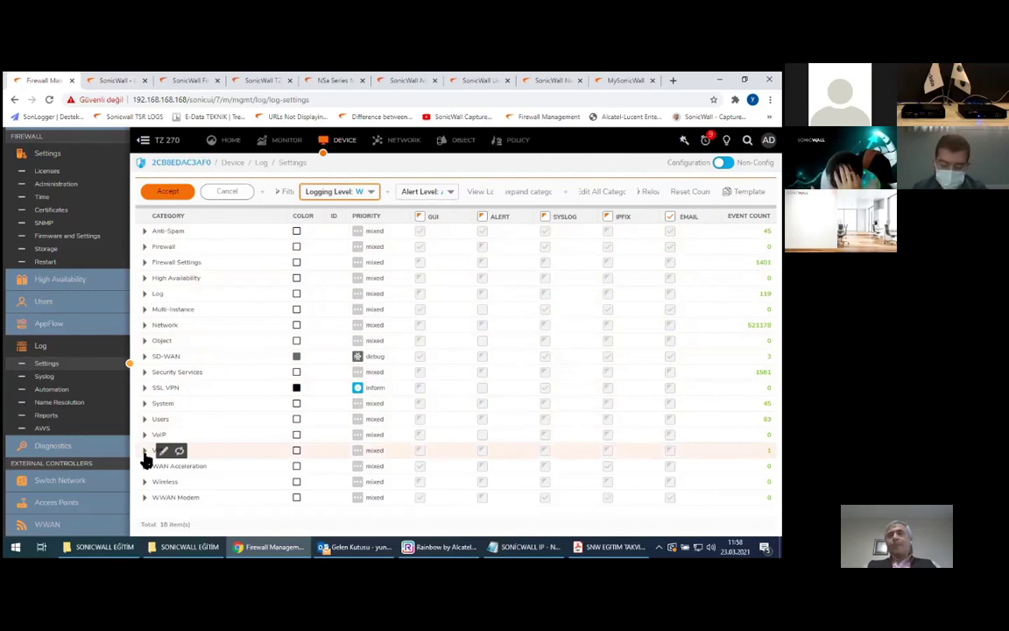
pyautogui.click(144, 452)
pyautogui.scroll(-2, 154, 443)
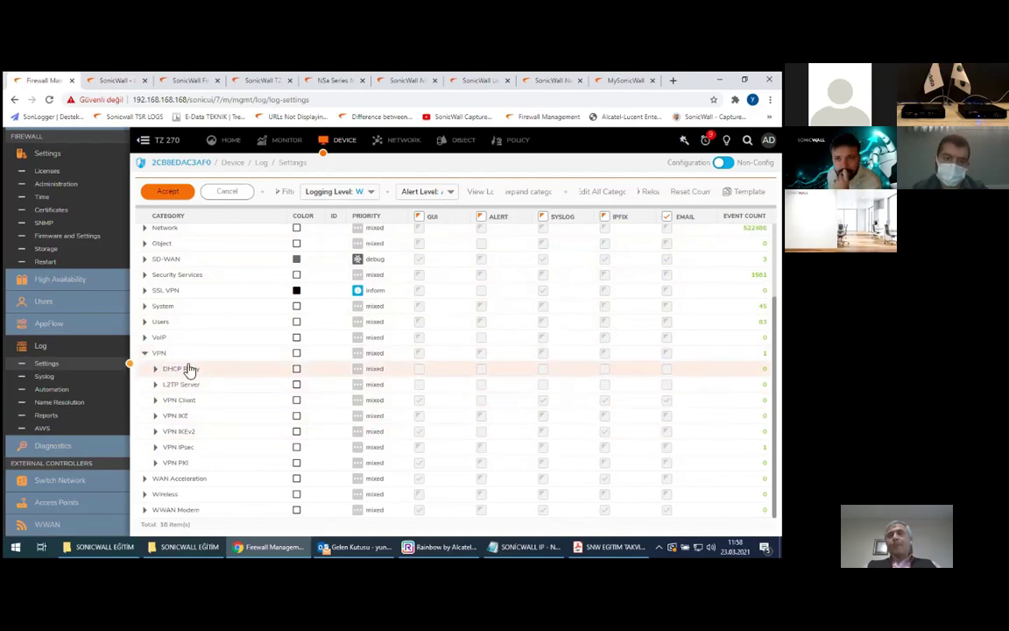
pyautogui.click(145, 352)
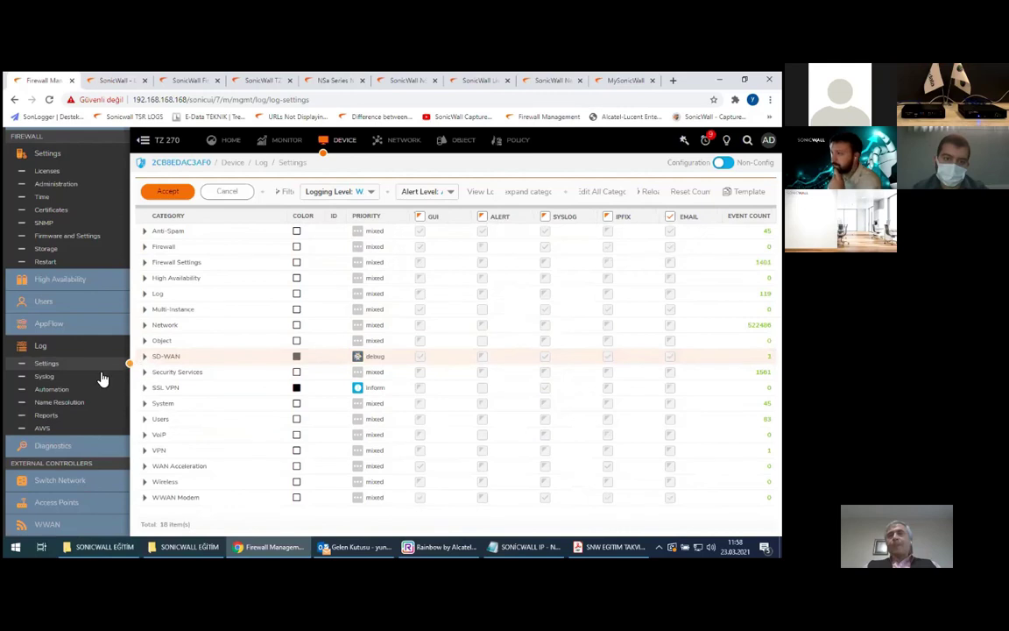
# - Visit the Log Reports, Name Resolution, Automation, AWS and Syslog pages, ending on Syslog Servers
pyautogui.click(48, 417)
pyautogui.click(52, 400)
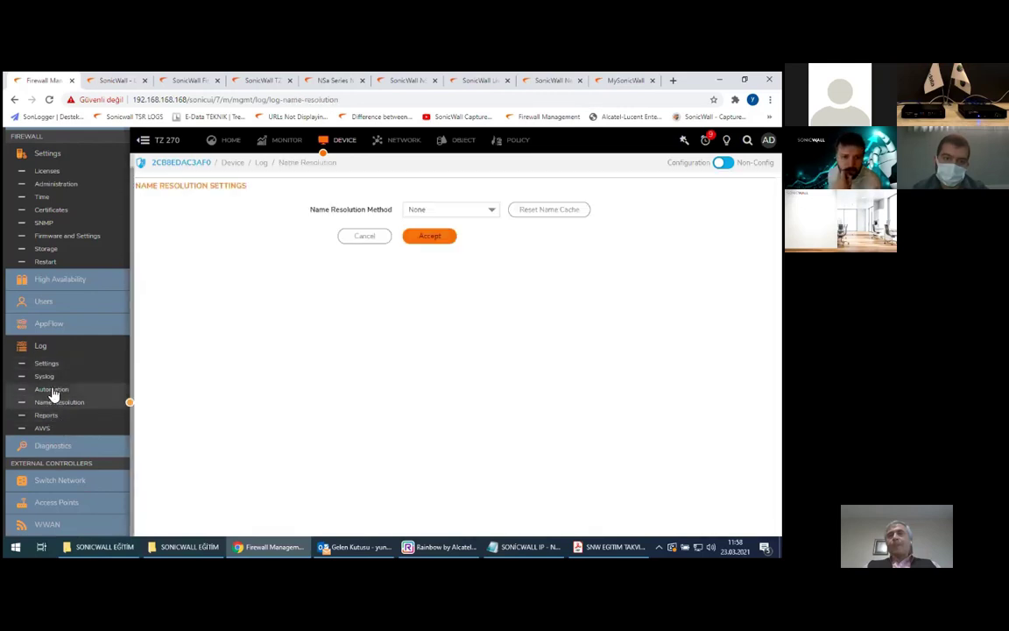
pyautogui.click(53, 390)
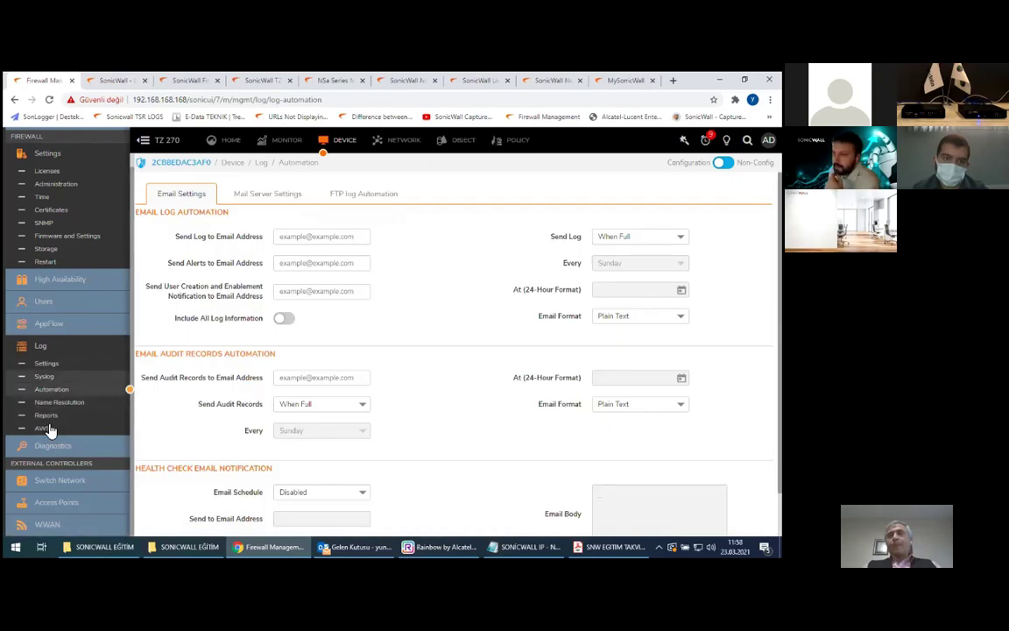
pyautogui.click(44, 428)
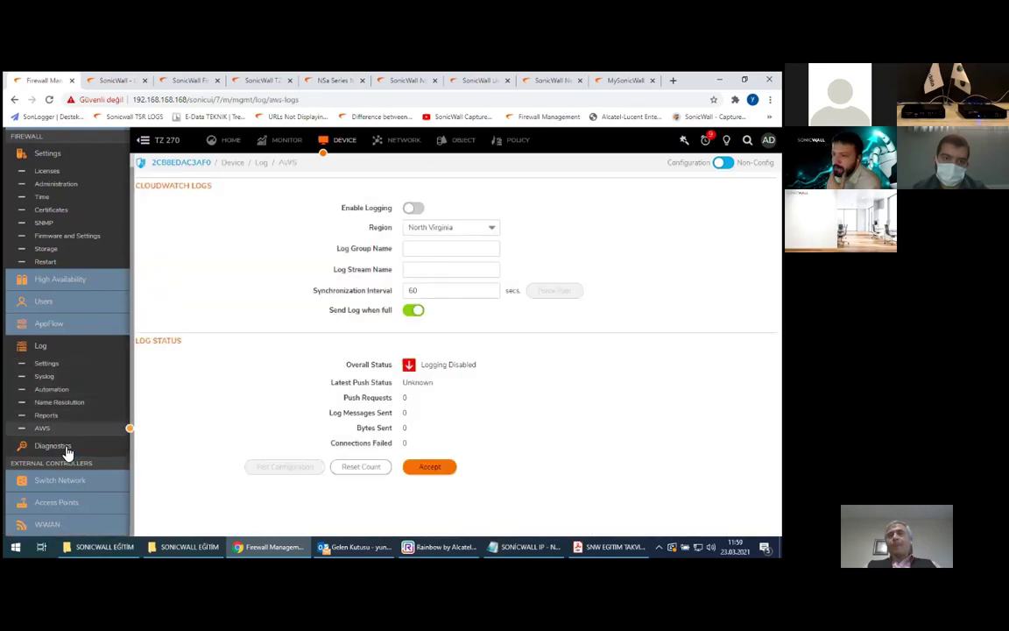
pyautogui.click(46, 377)
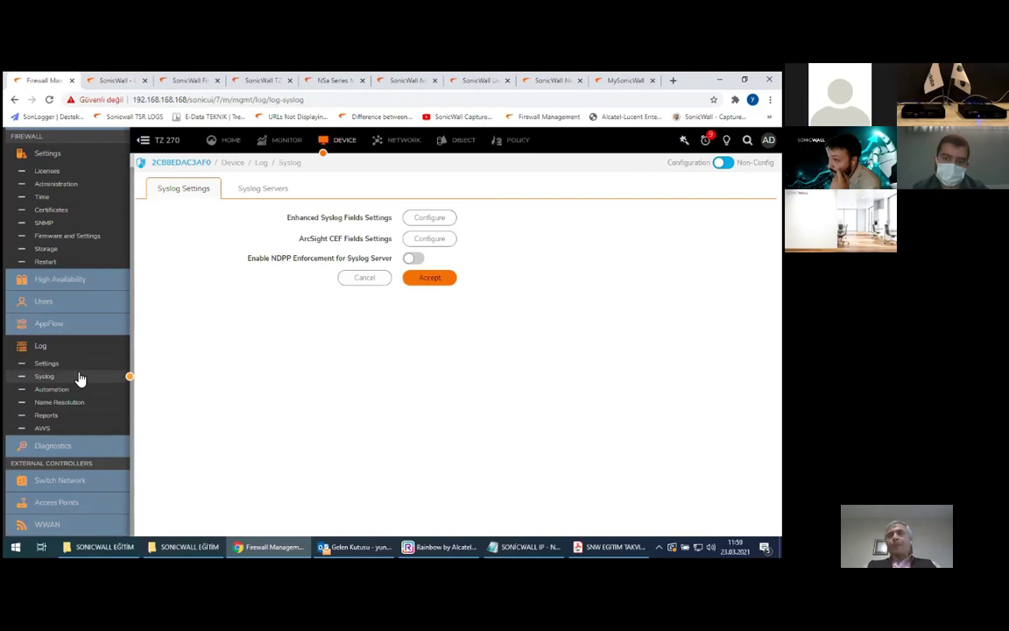
pyautogui.click(255, 190)
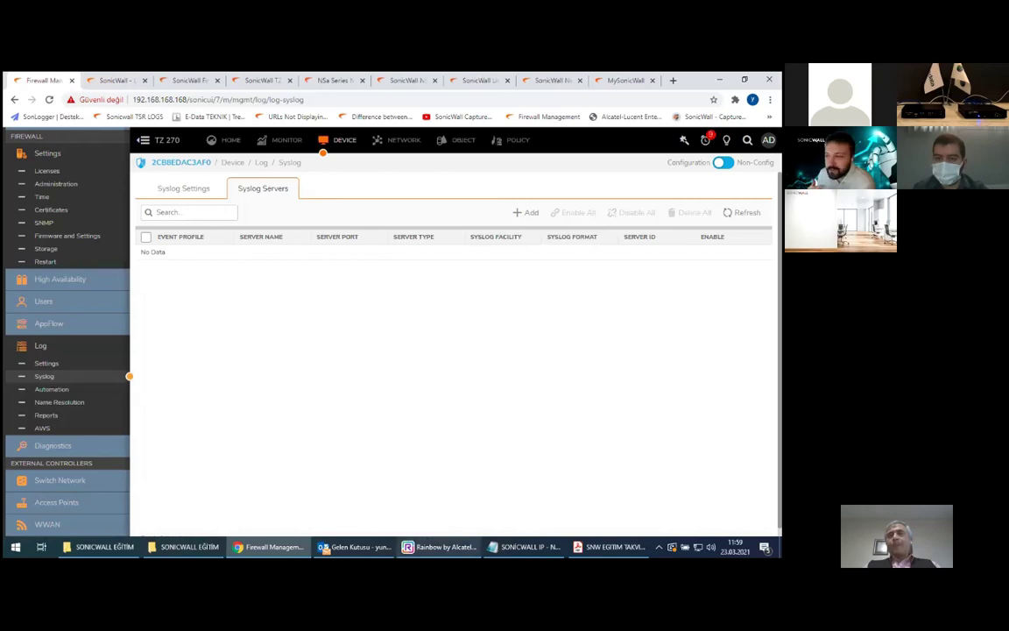
pyautogui.moveTo(441, 547)
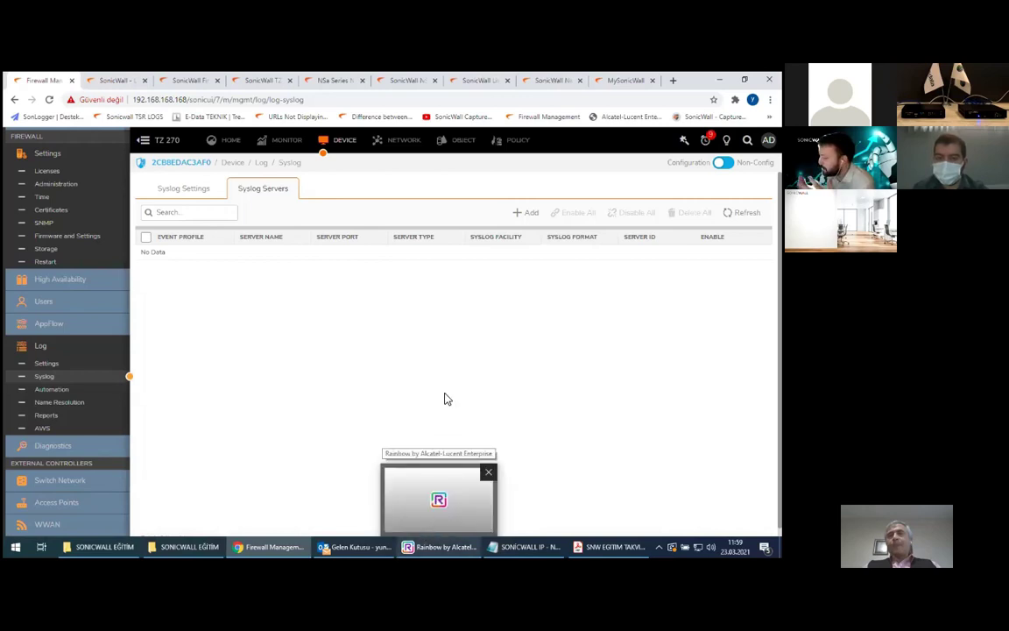